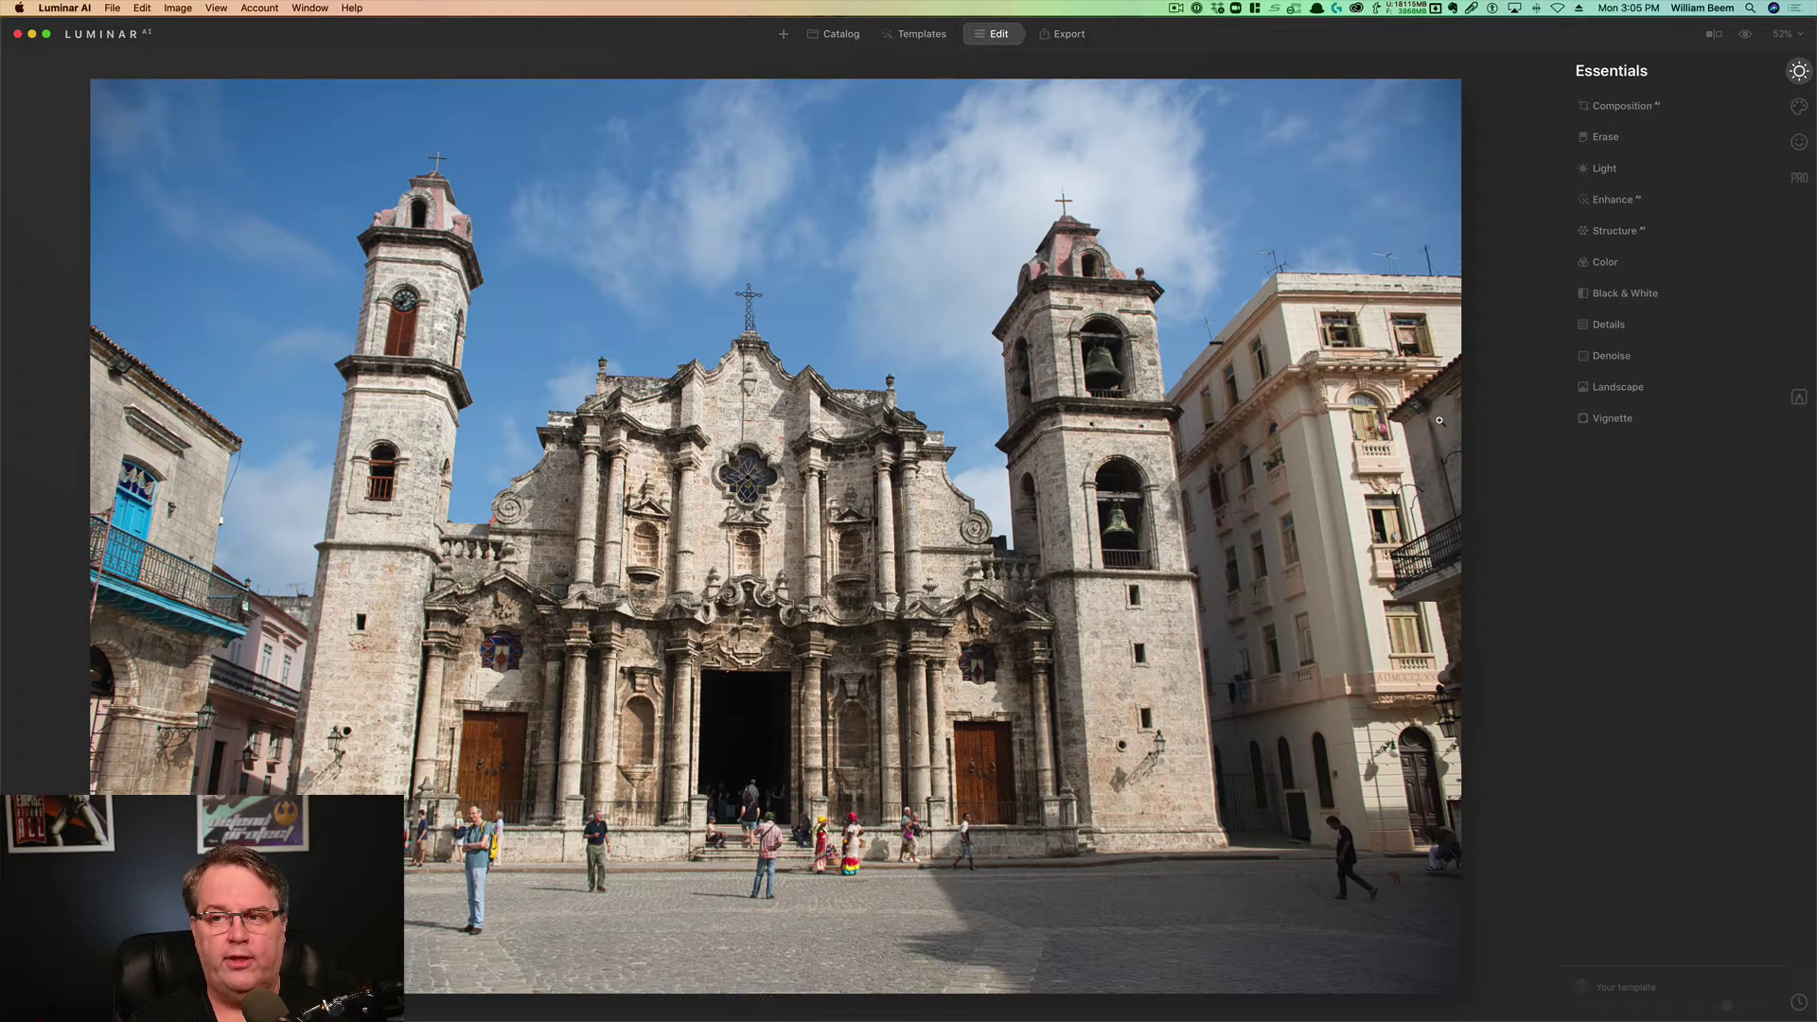
Step: Correct the church photo's perspective in Composition, apply the AI composition crop and extend the crop frame toward the upper-left corner
left_click(1636, 111)
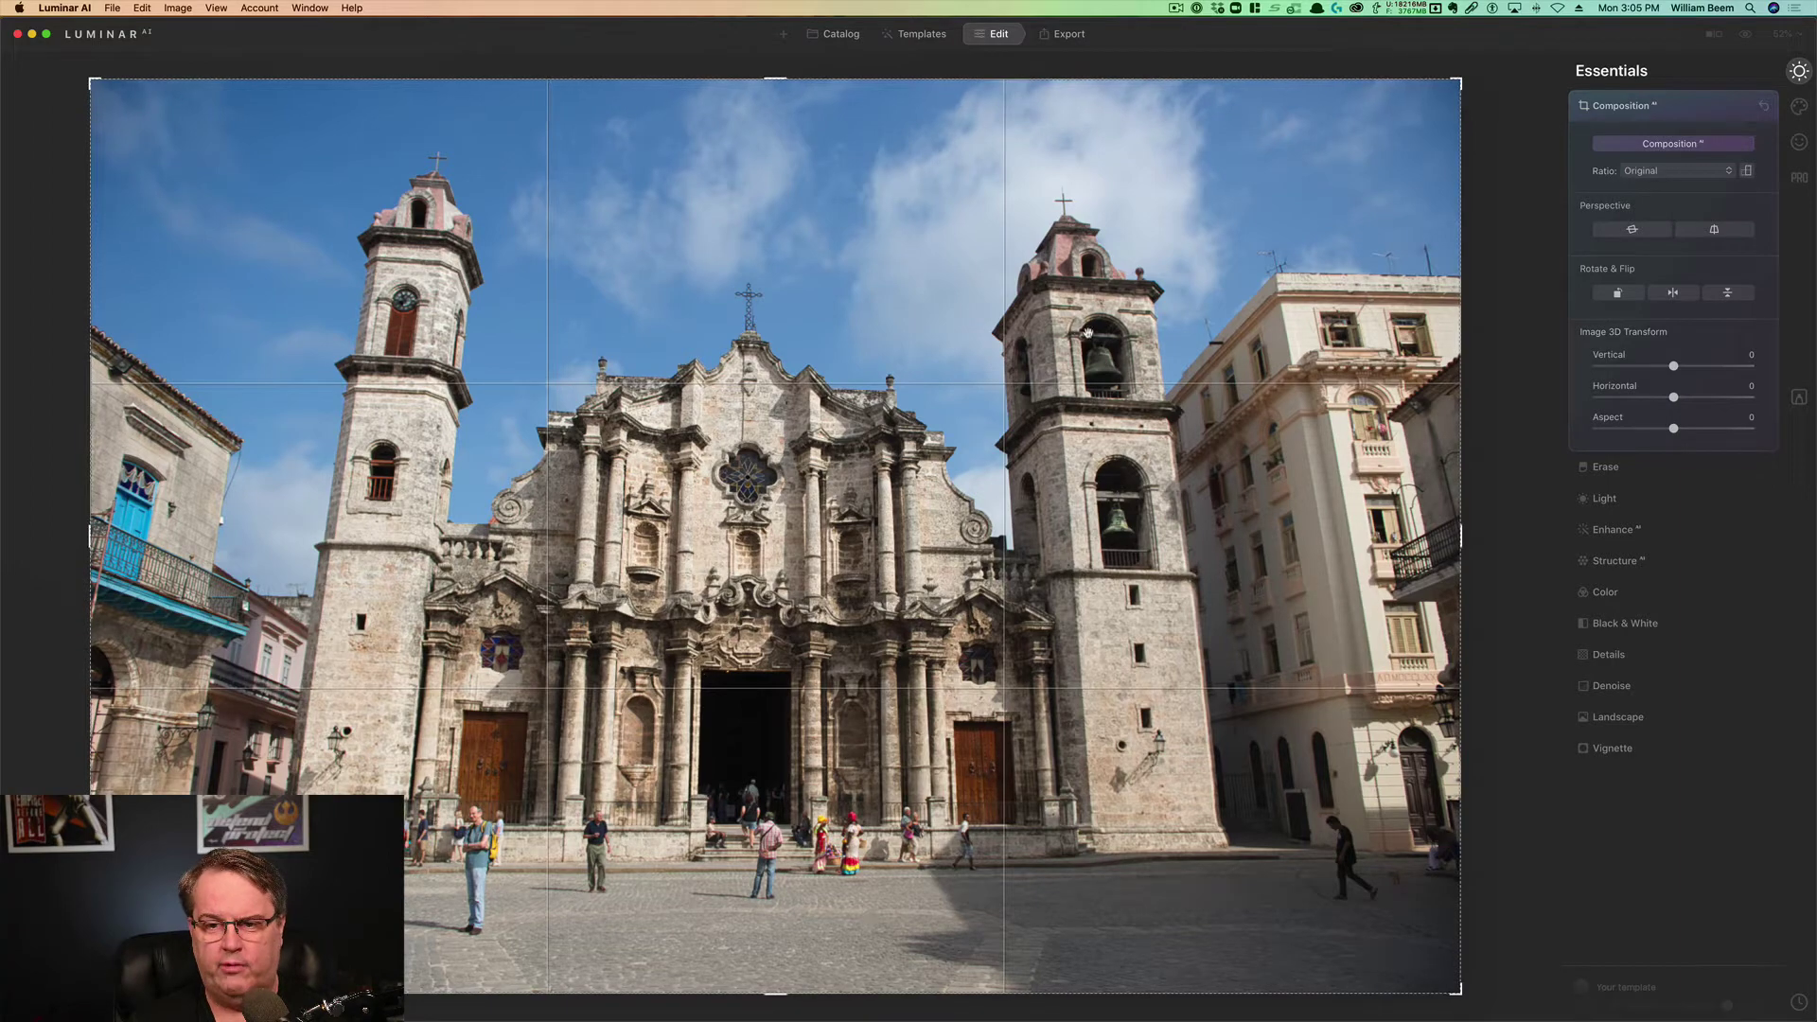
left_click(1714, 231)
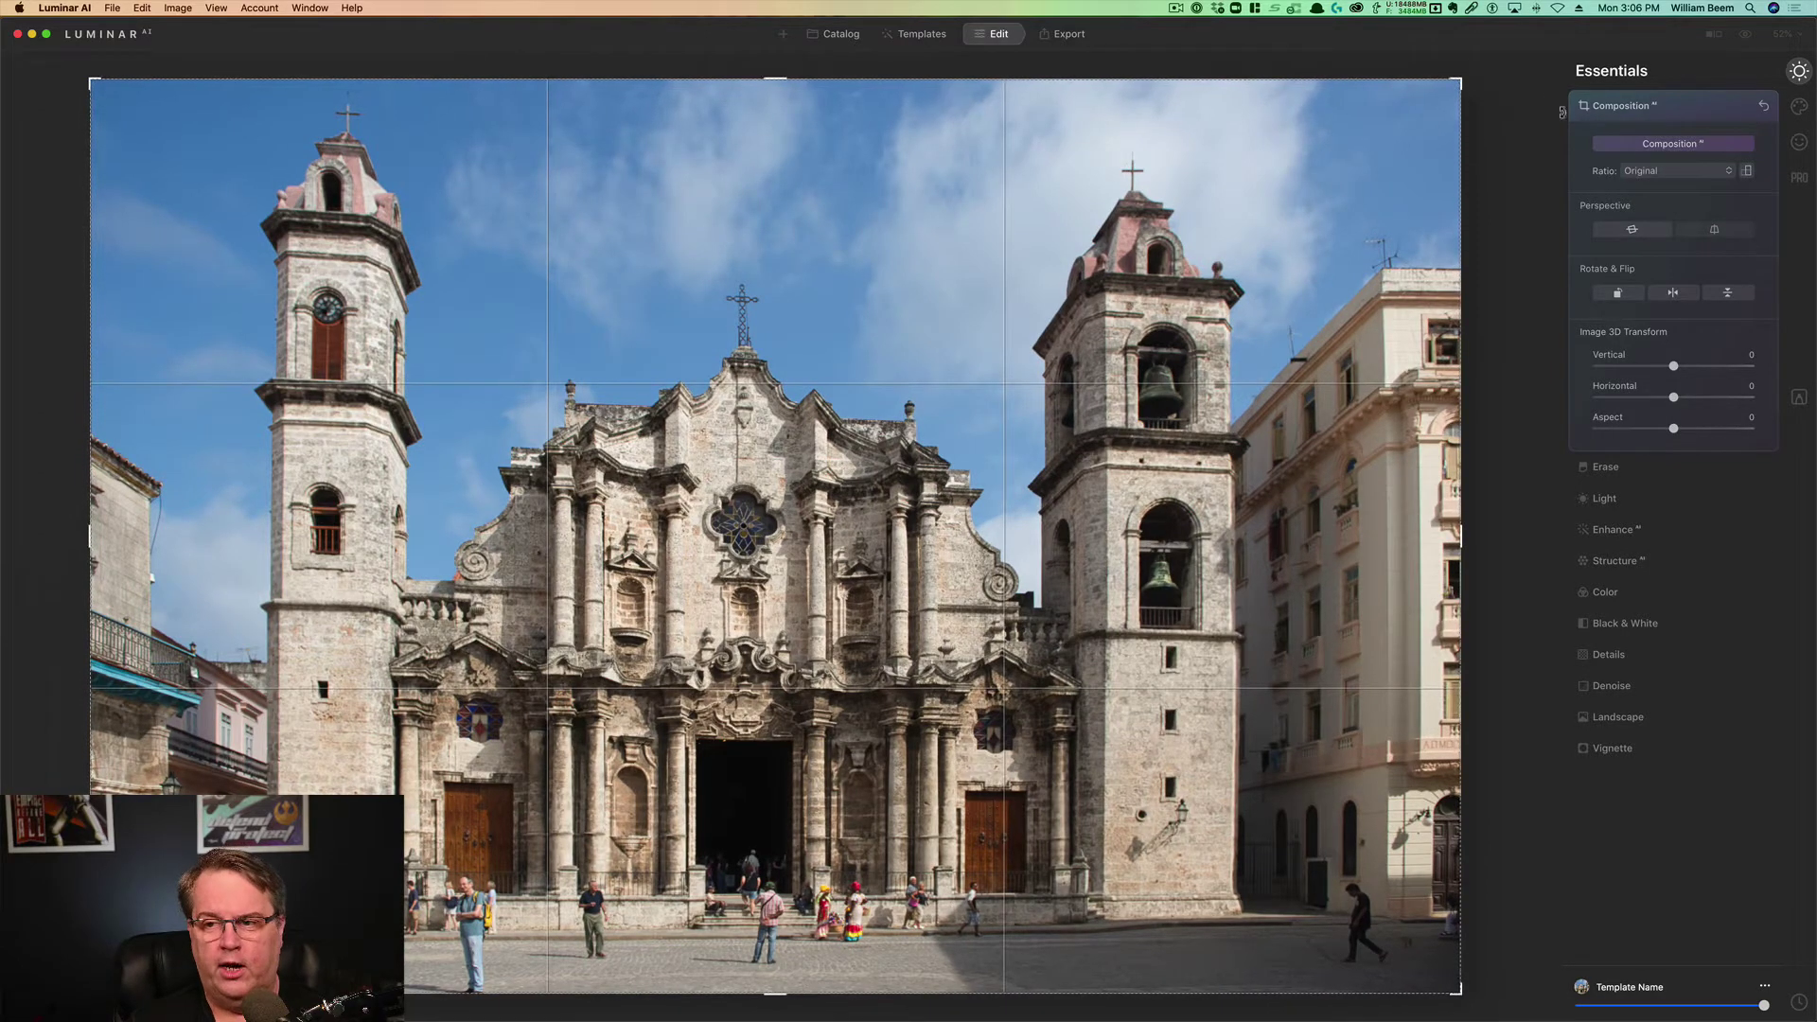
left_click(1676, 149)
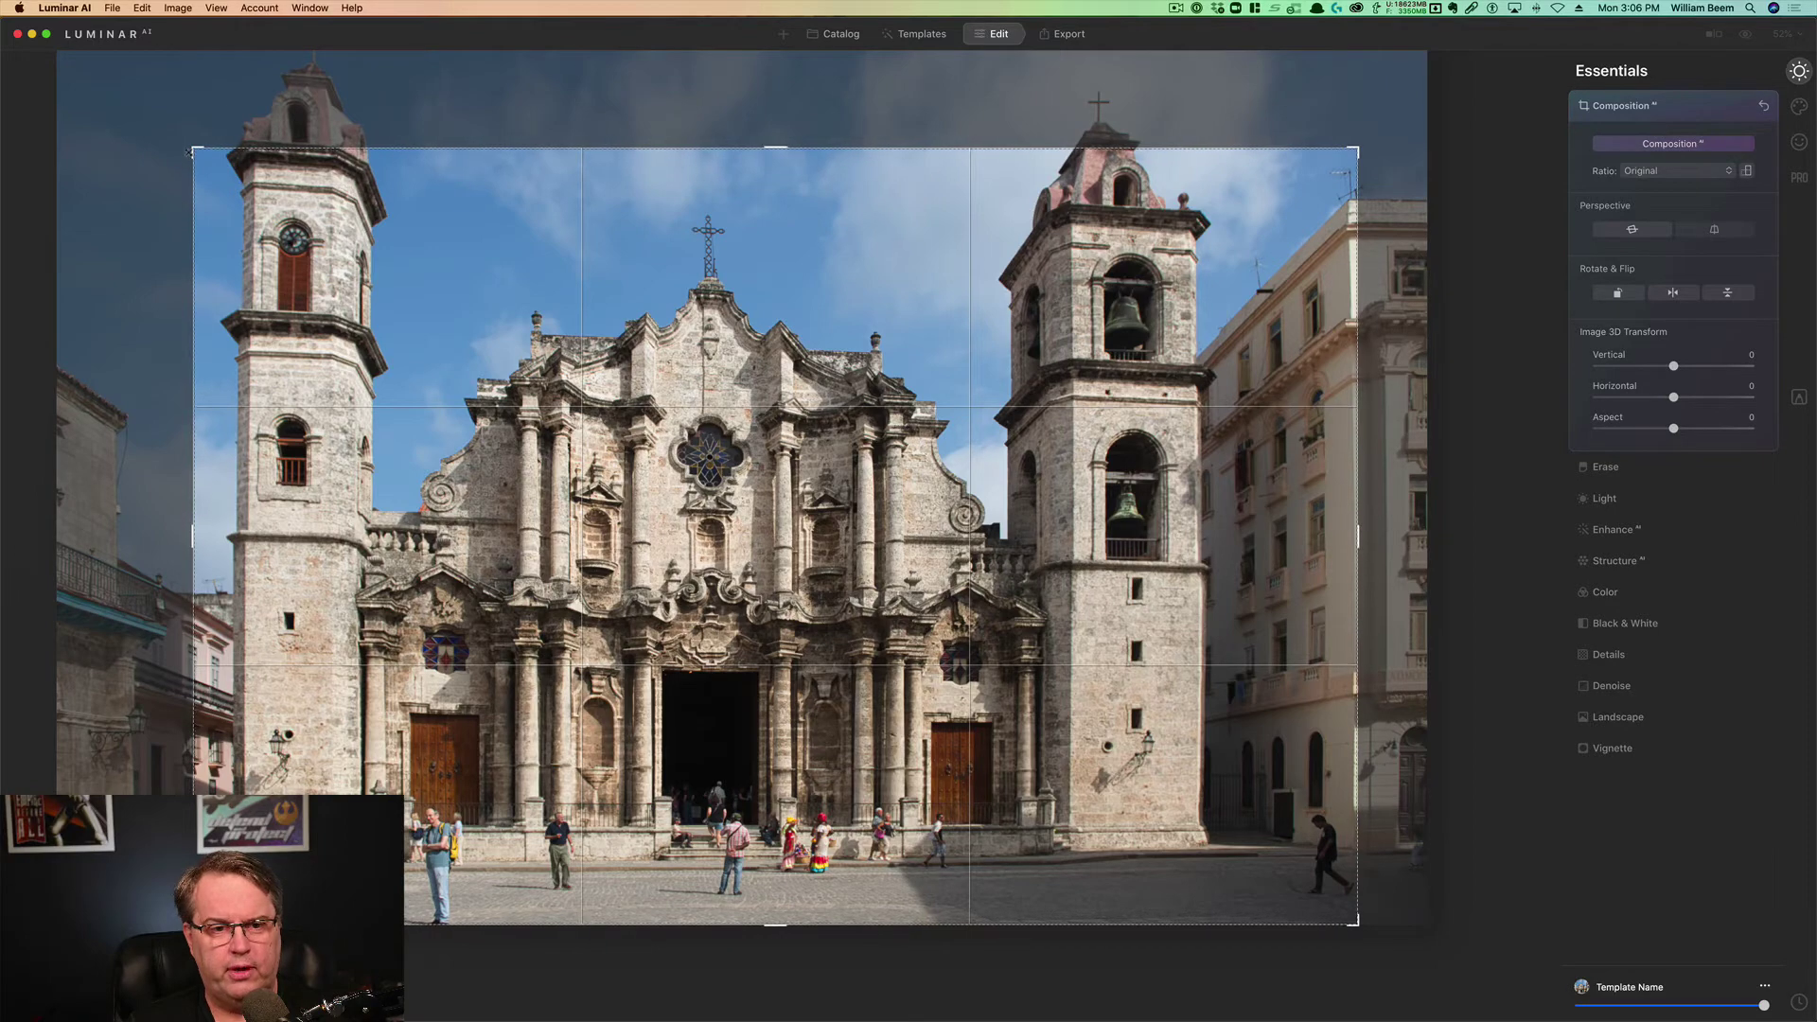
left_click_drag(194, 149, 64, 65)
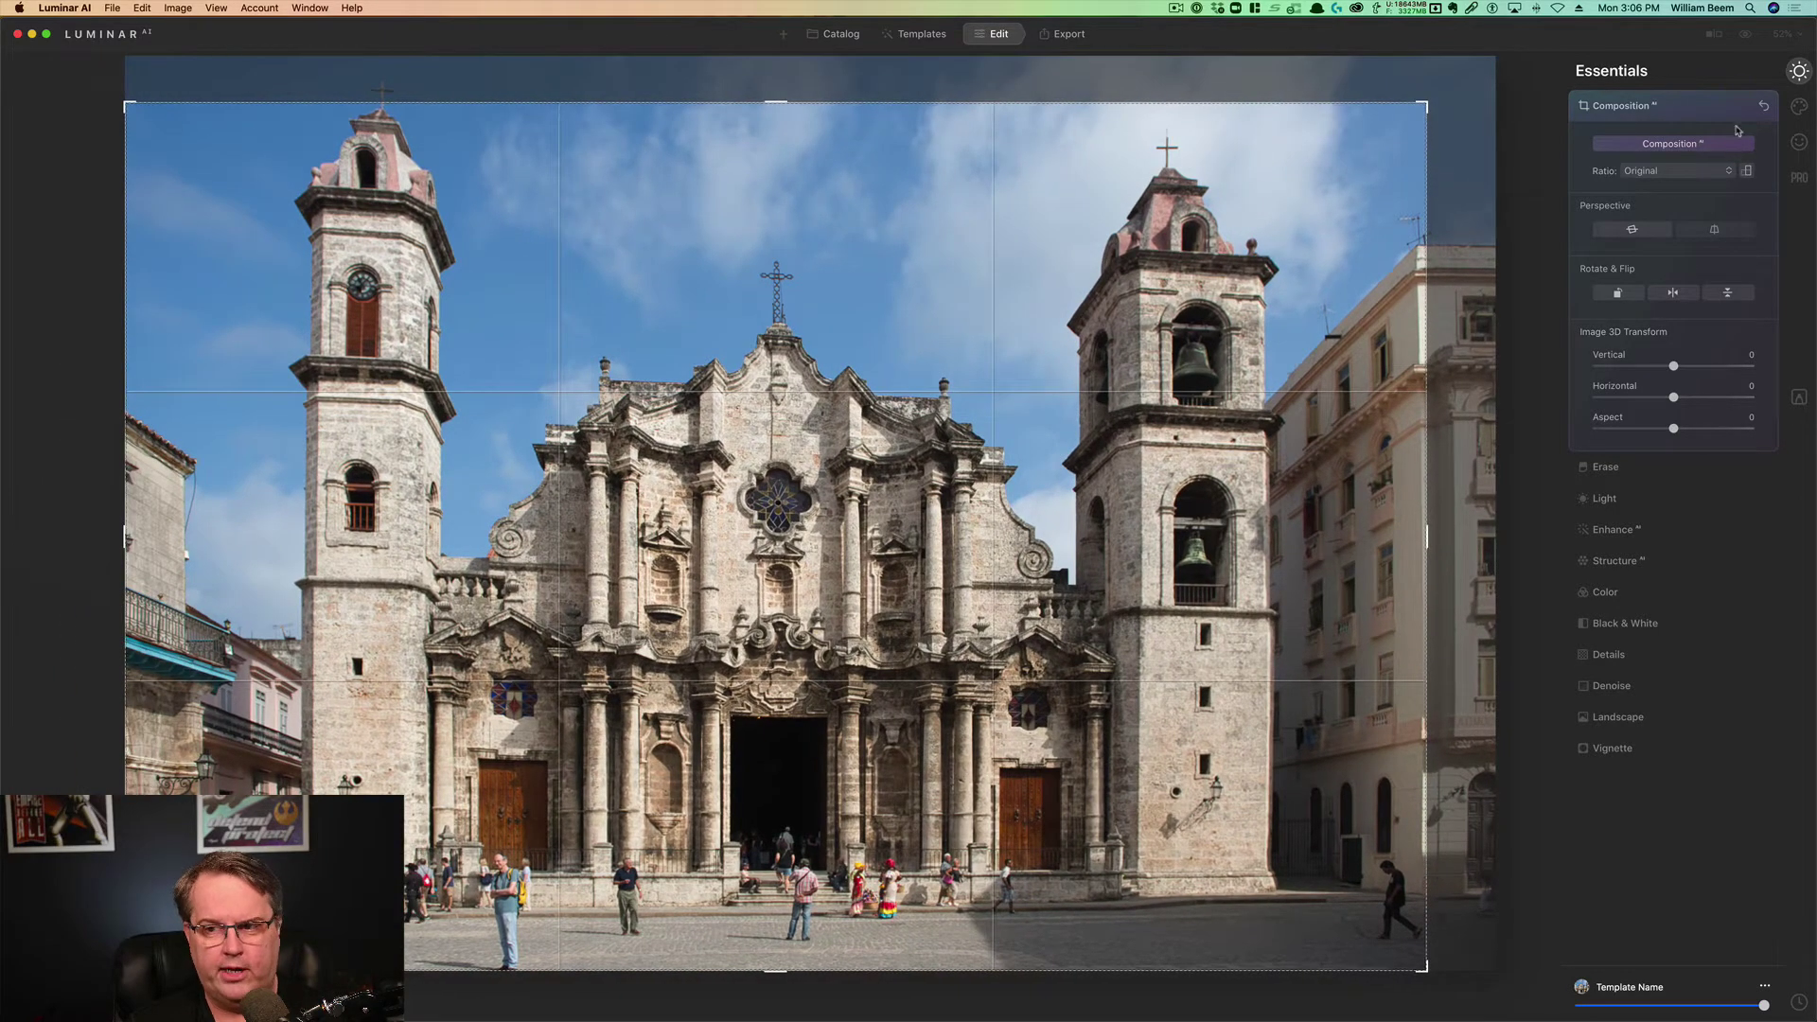
Step: Set the crop ratio to 16:9 and apply the crop to the church photo
left_click(1689, 173)
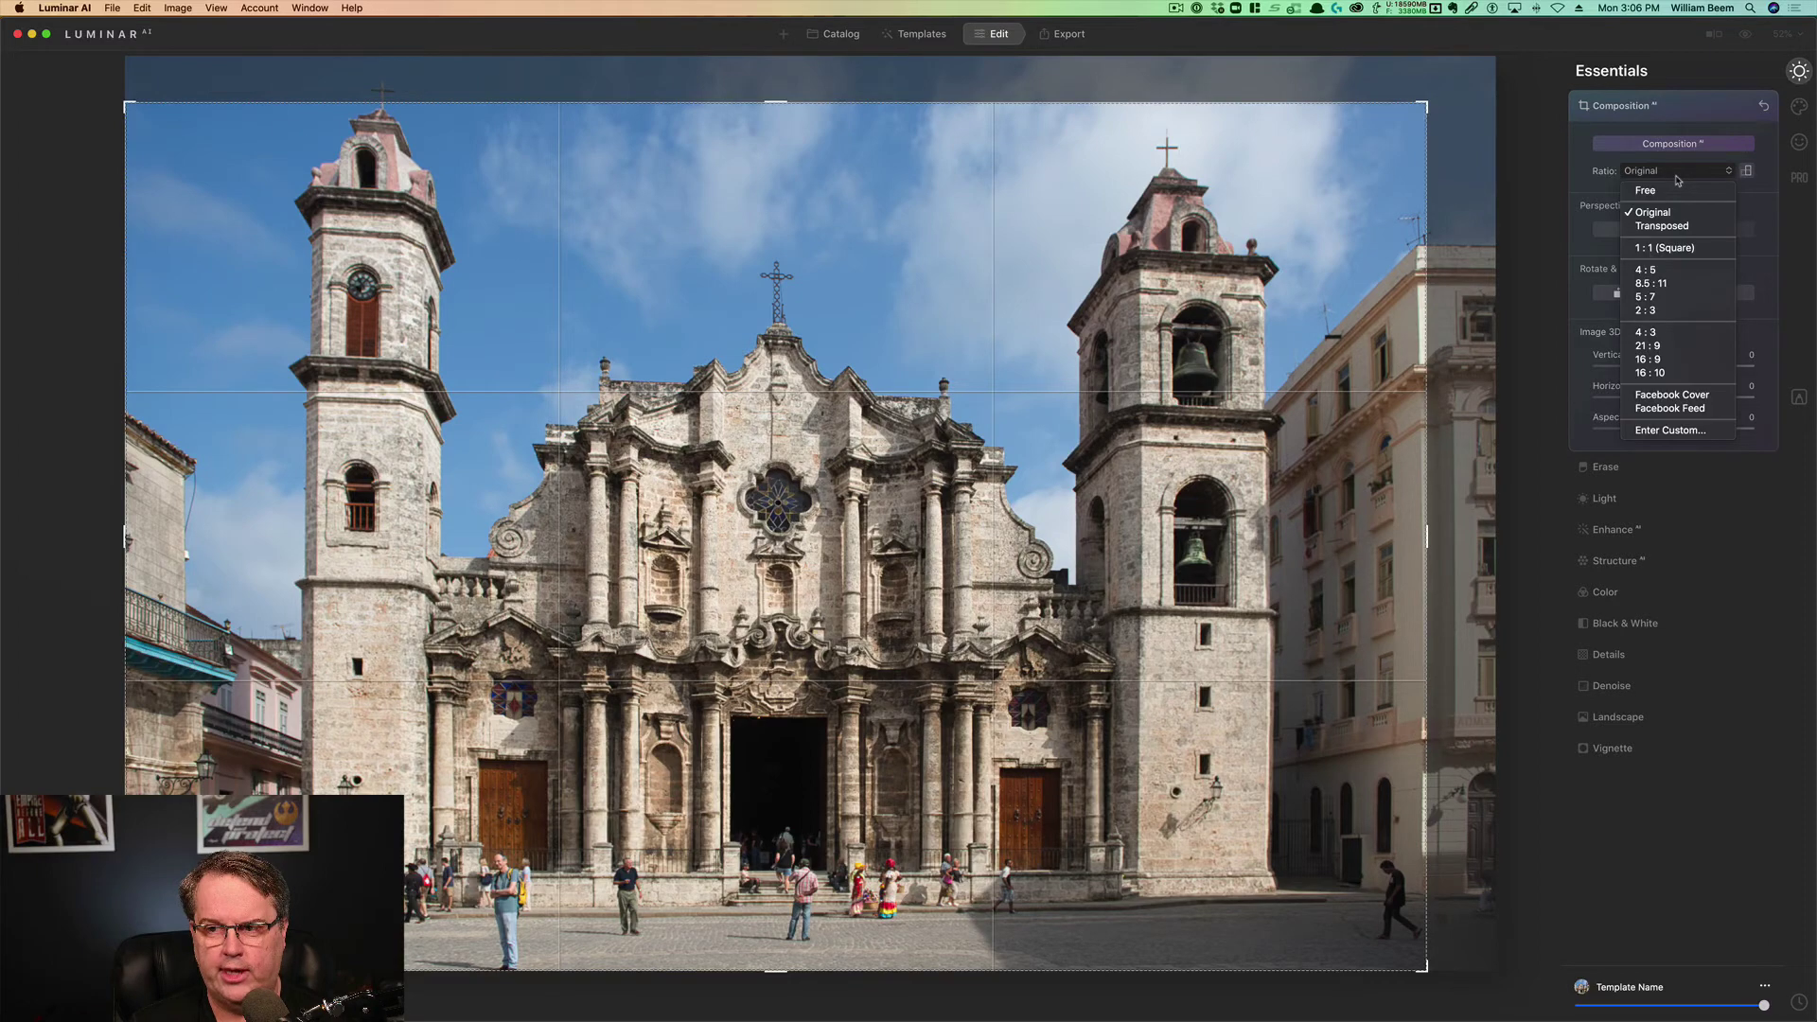
left_click(1658, 360)
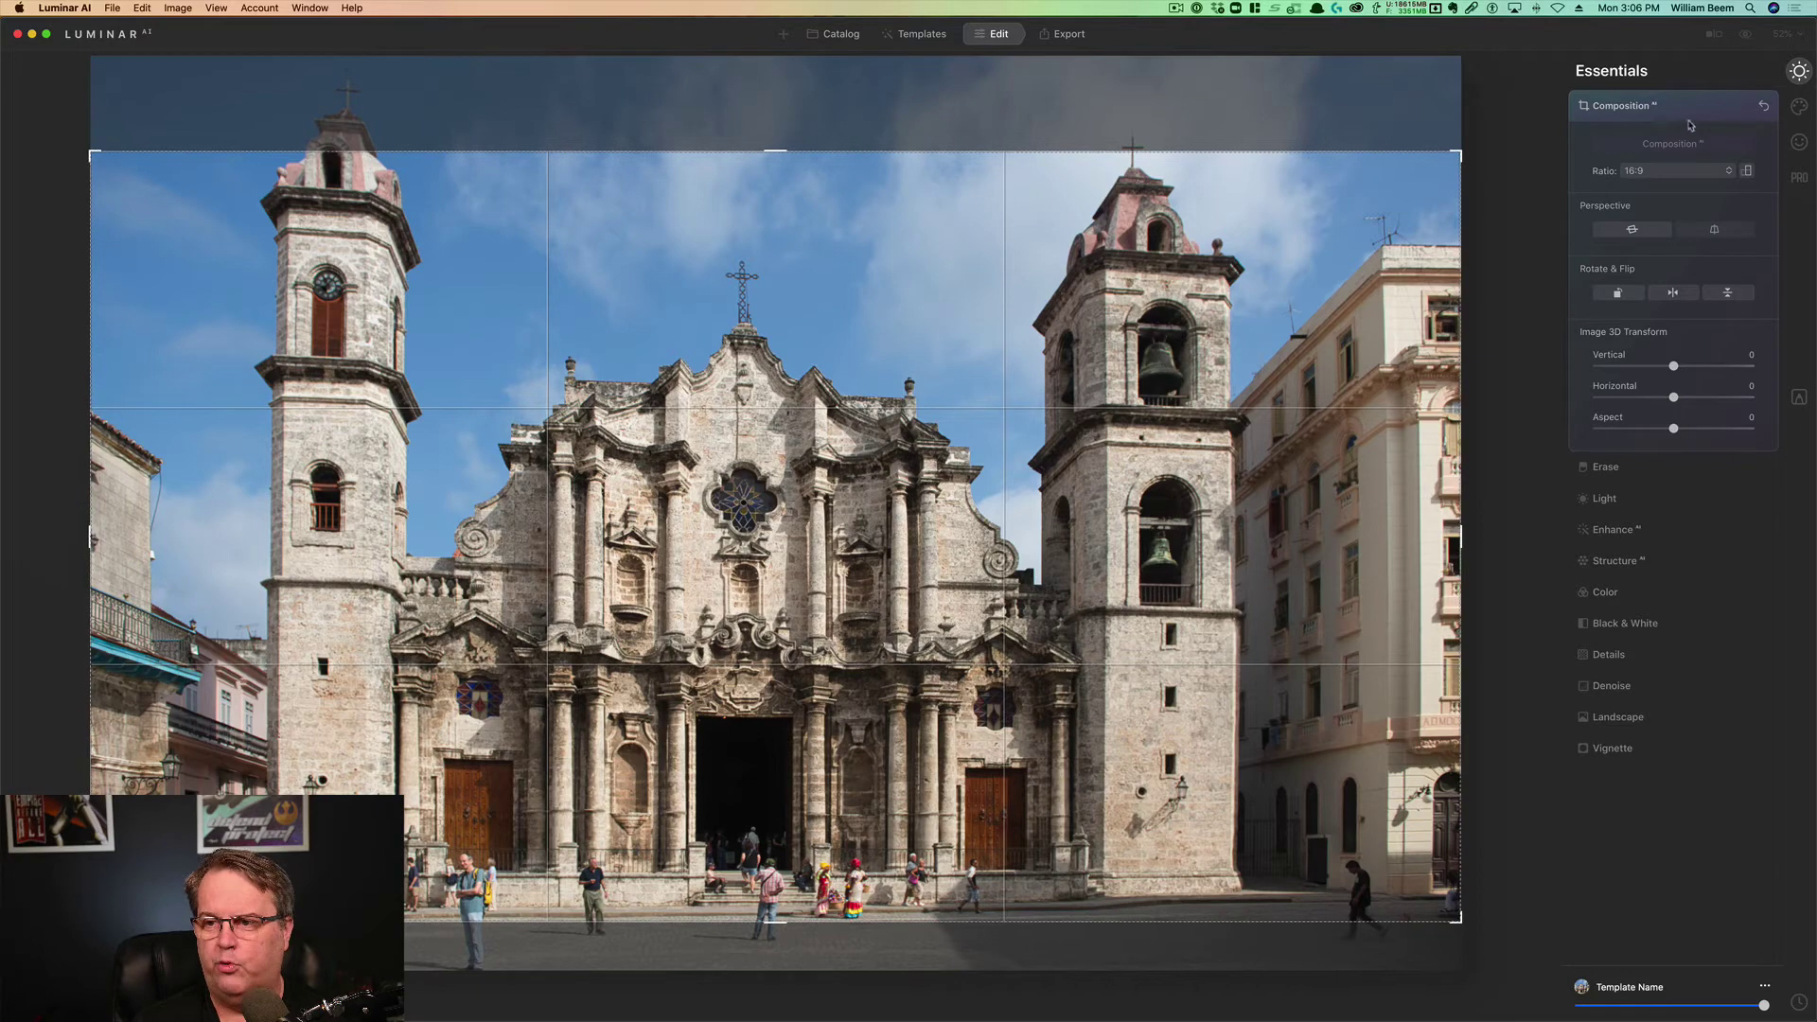
key("Return")
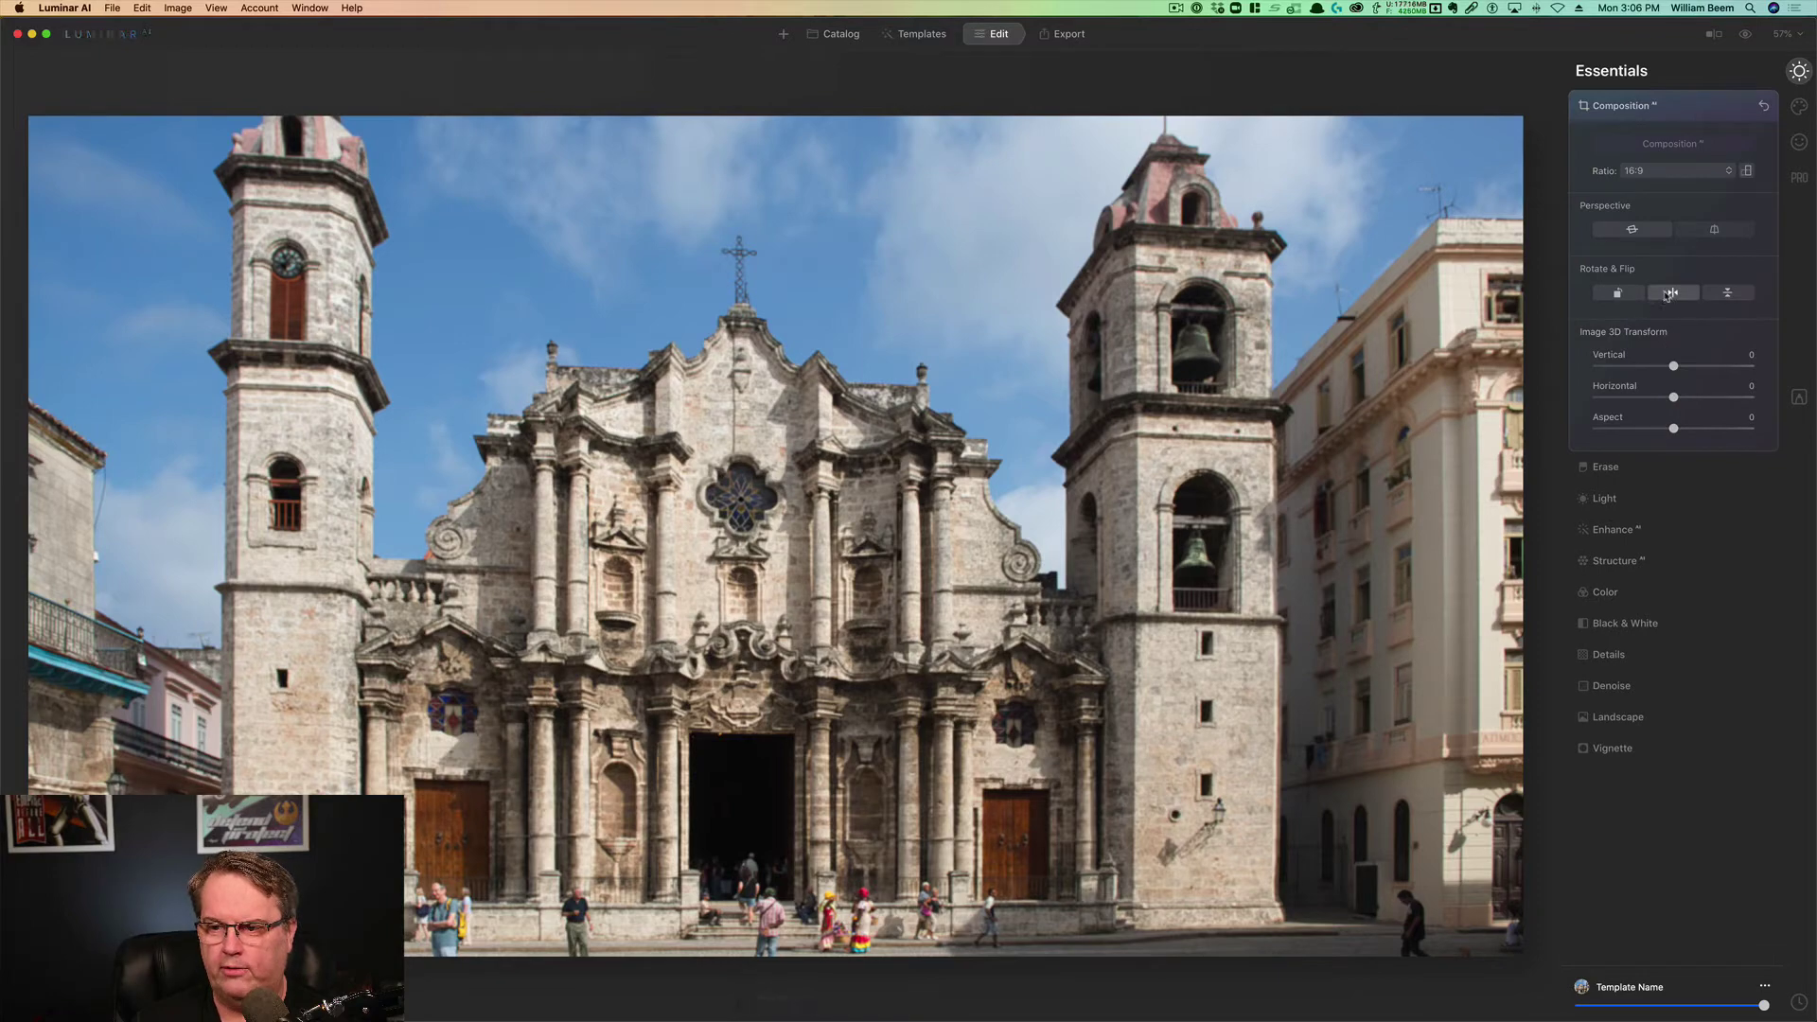
Step: Try the horizontal flip, vertical flip and 90-degree rotation on the church photo, returning it to its original orientation
left_click(1673, 297)
left_click(1673, 295)
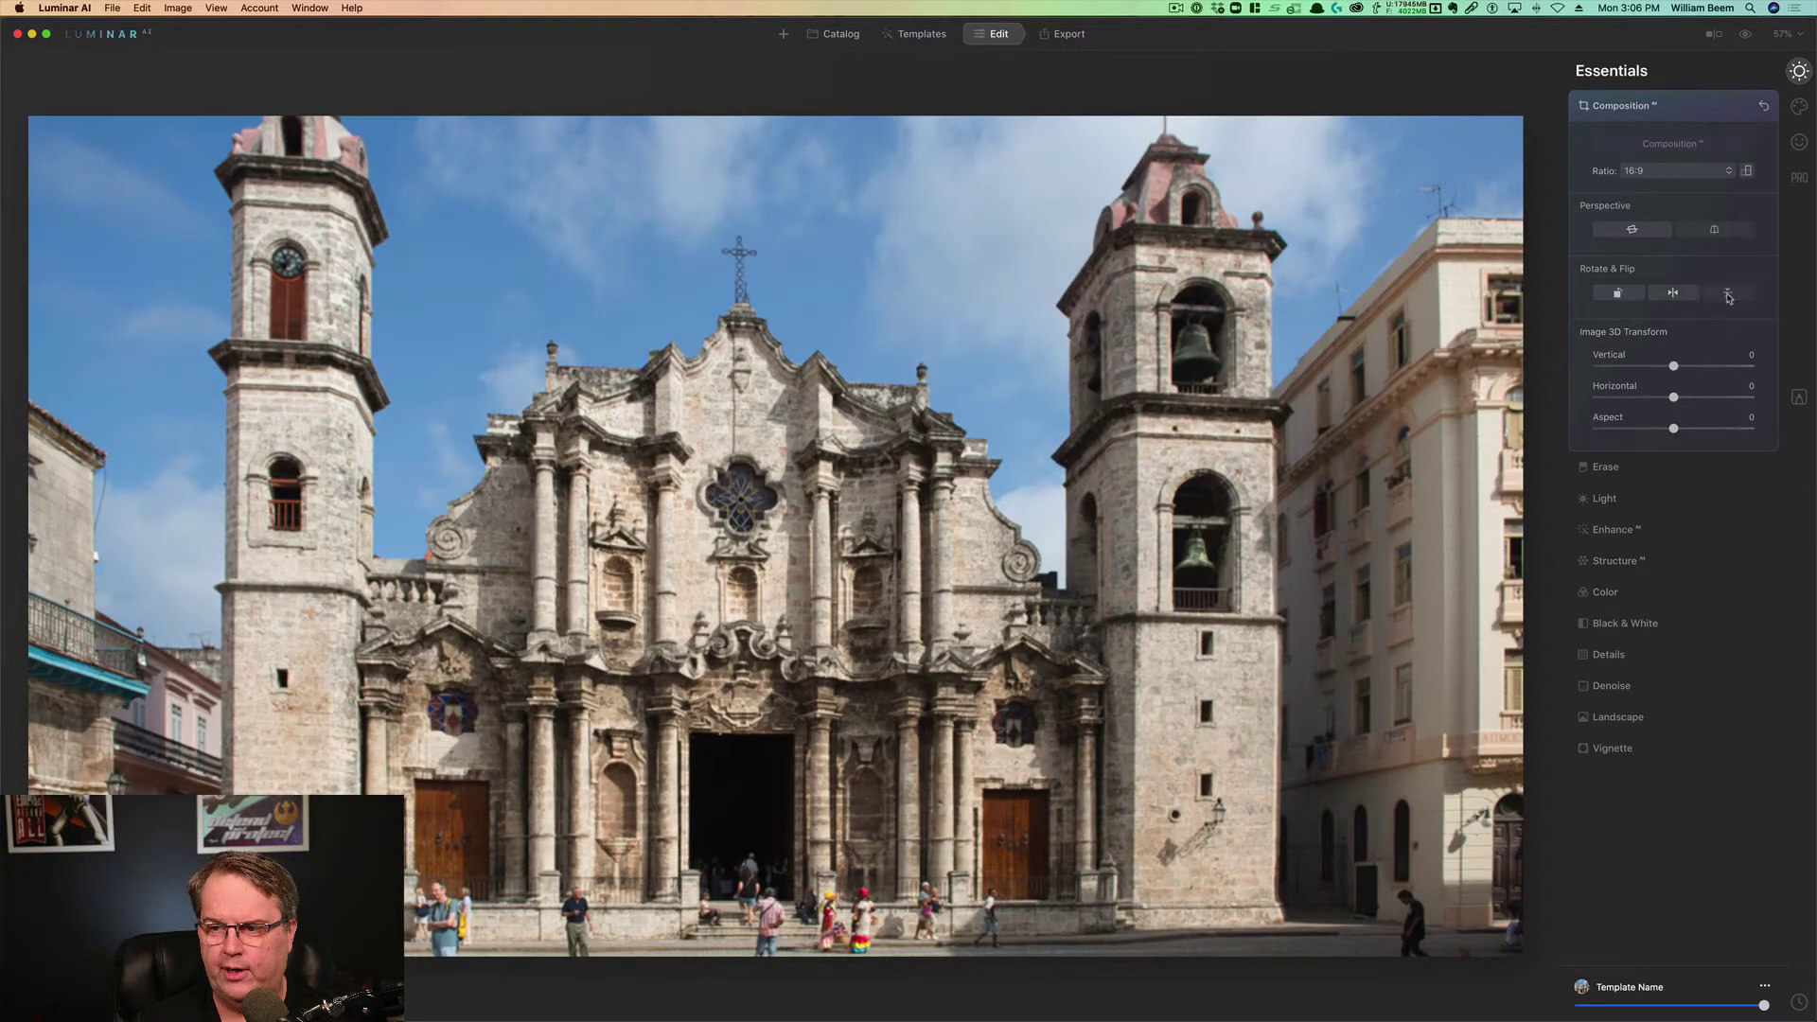
left_click(1728, 293)
left_click(1728, 293)
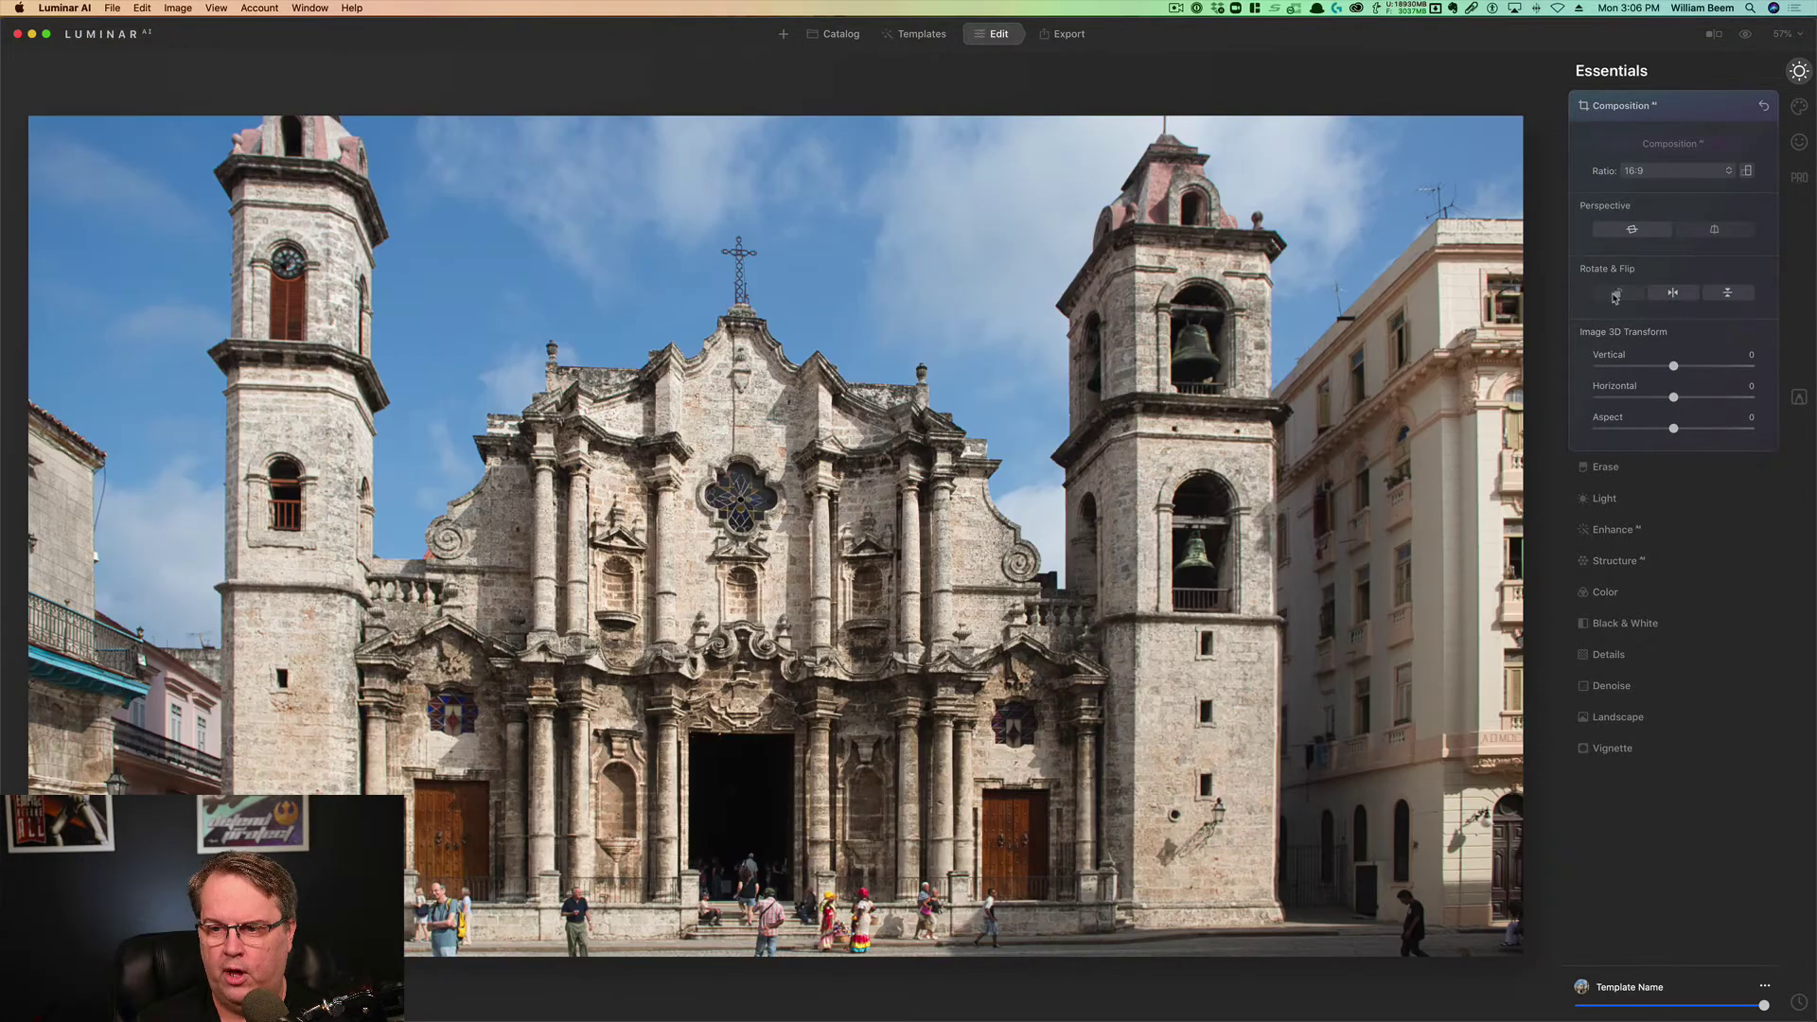
left_click(1616, 295)
left_click(1616, 295)
left_click(1617, 295)
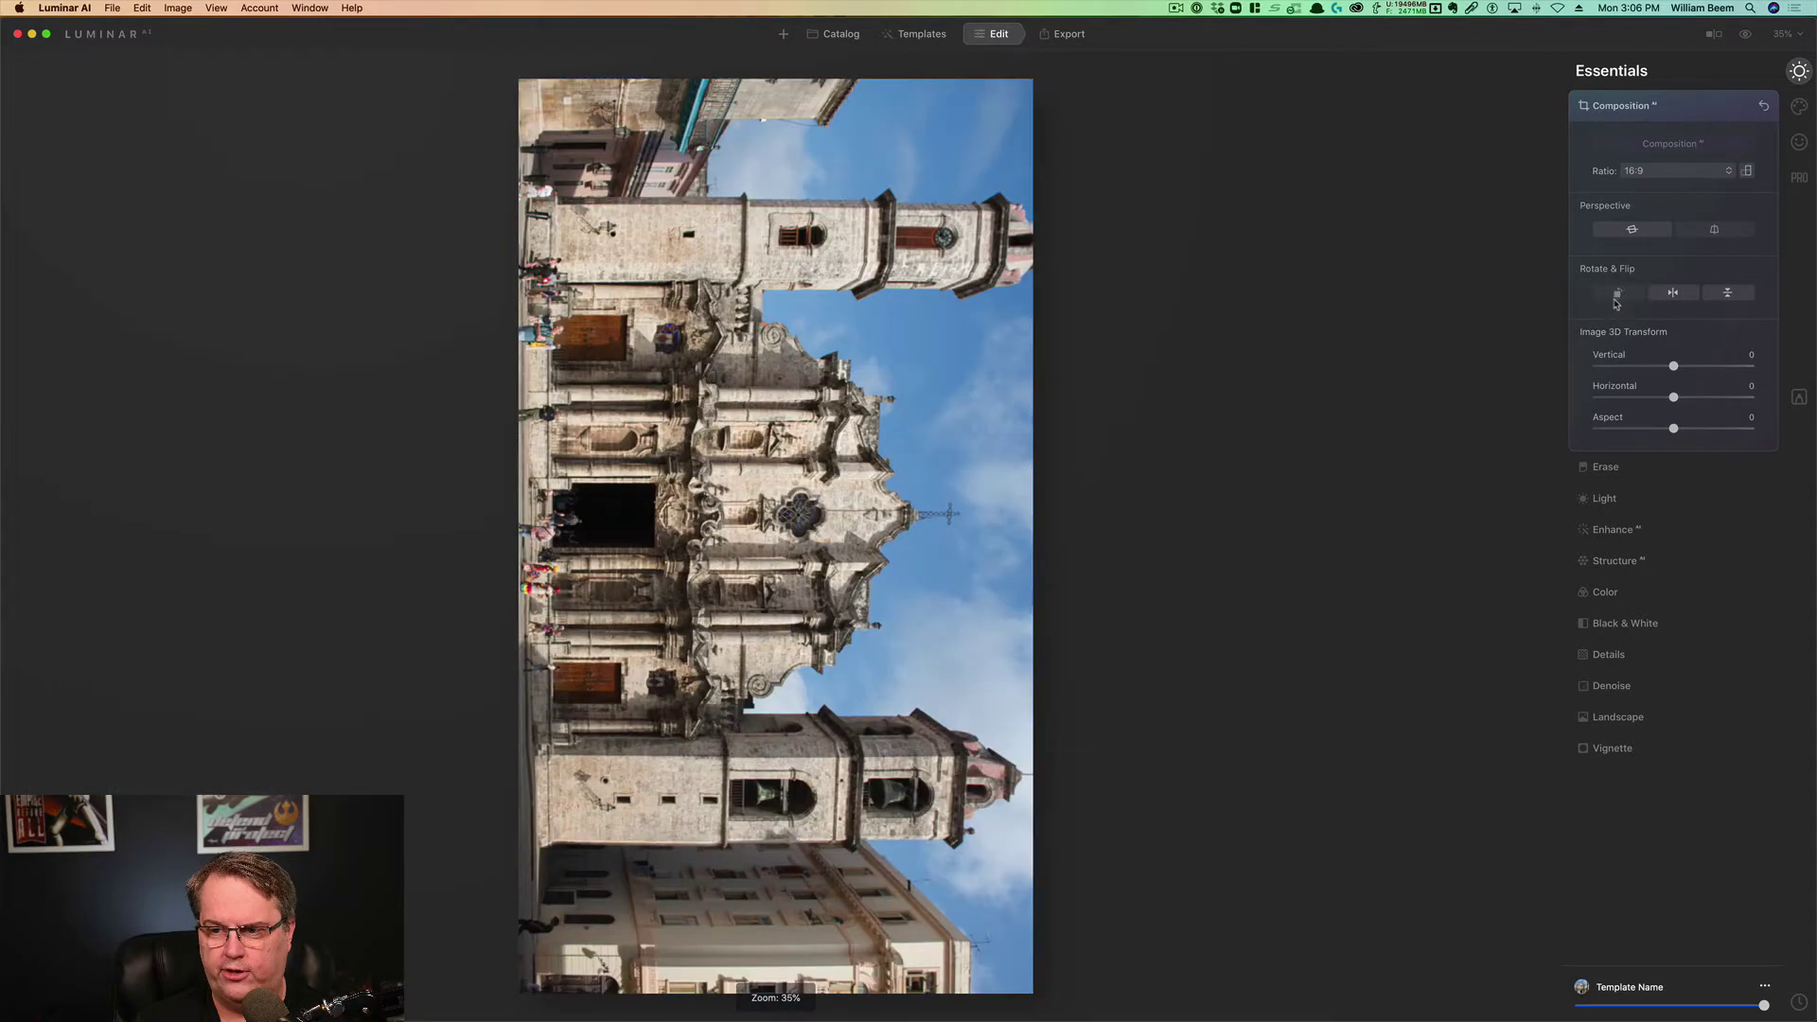
left_click(1616, 296)
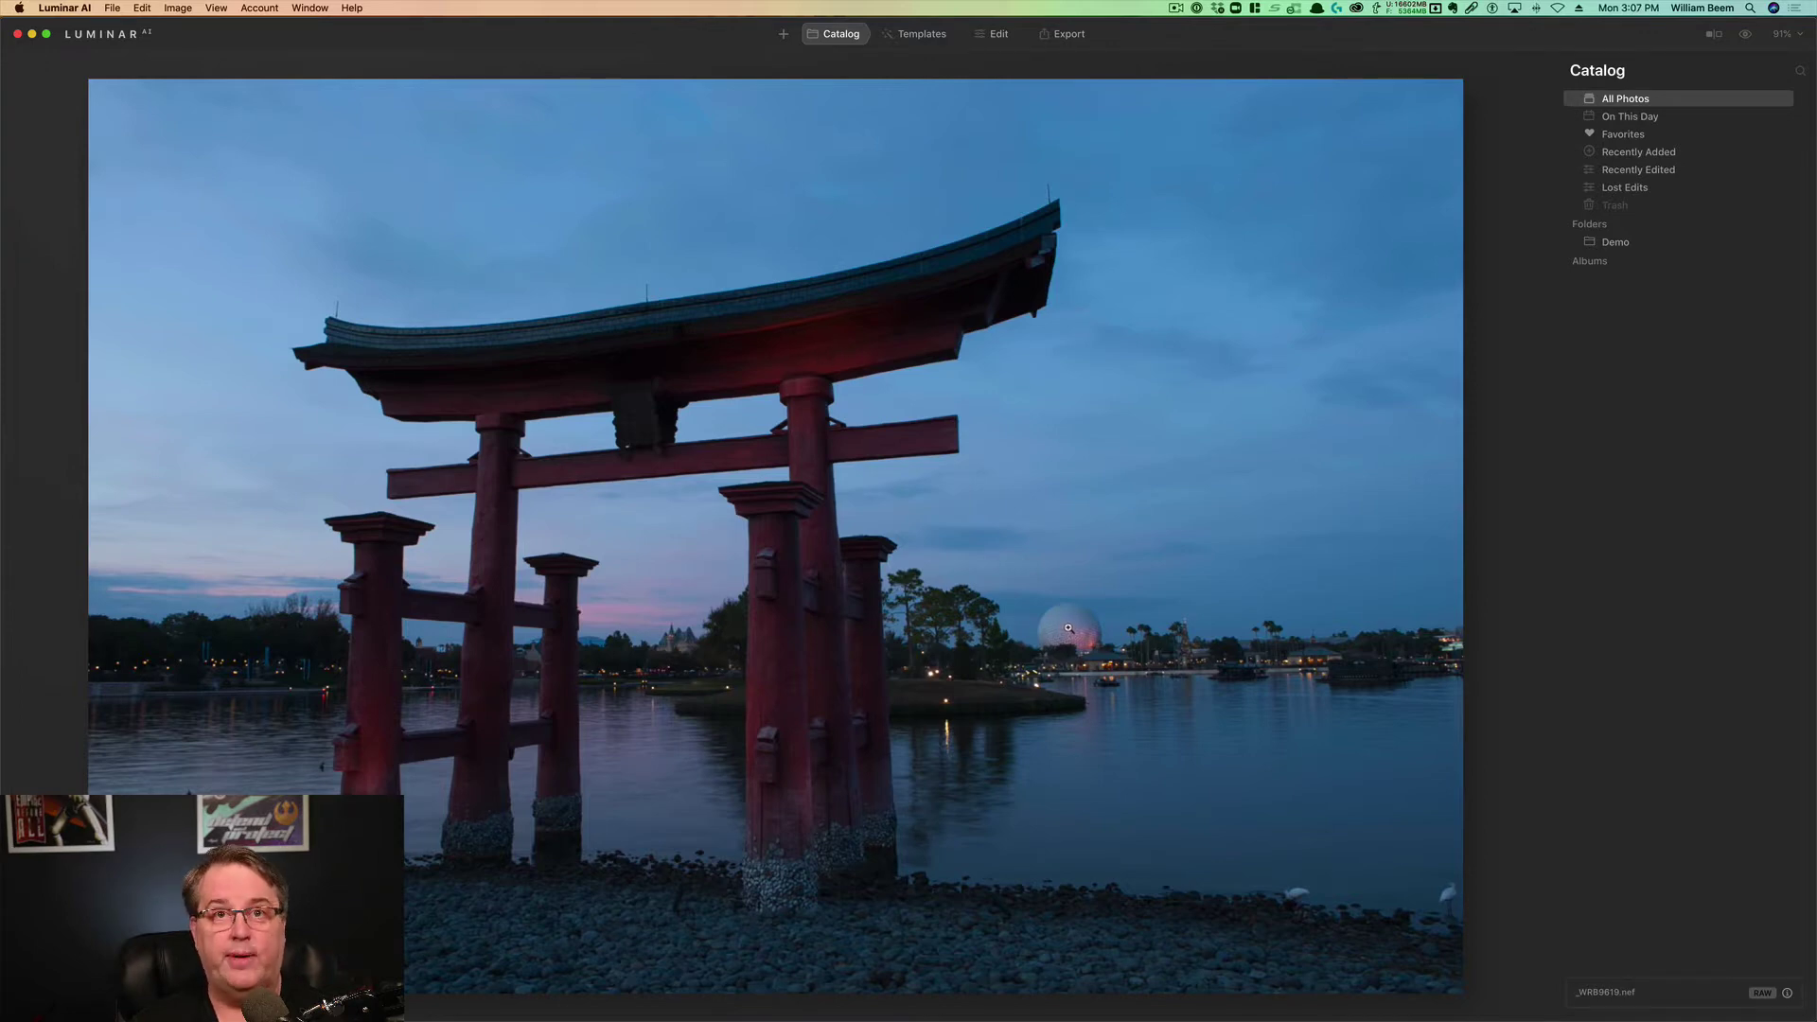
Step: Start editing the torii gate photo and set the Enhance Accent amount to 100
left_click(993, 35)
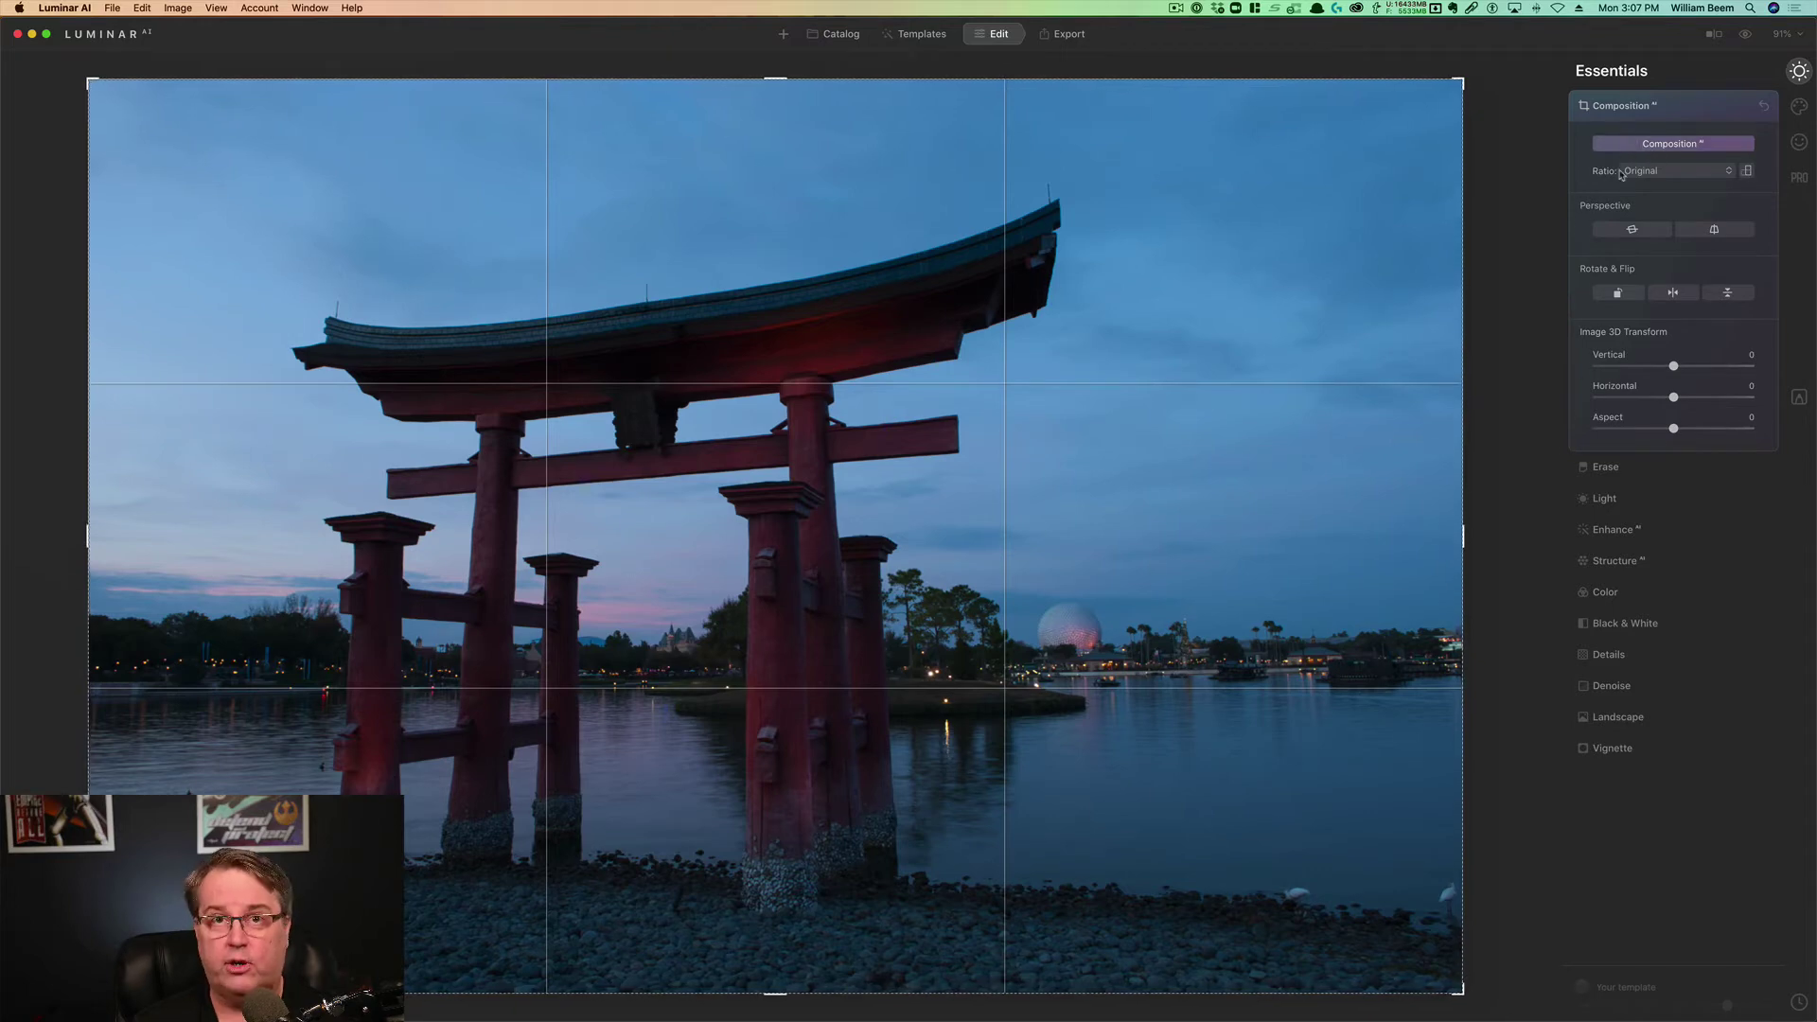
left_click(1630, 530)
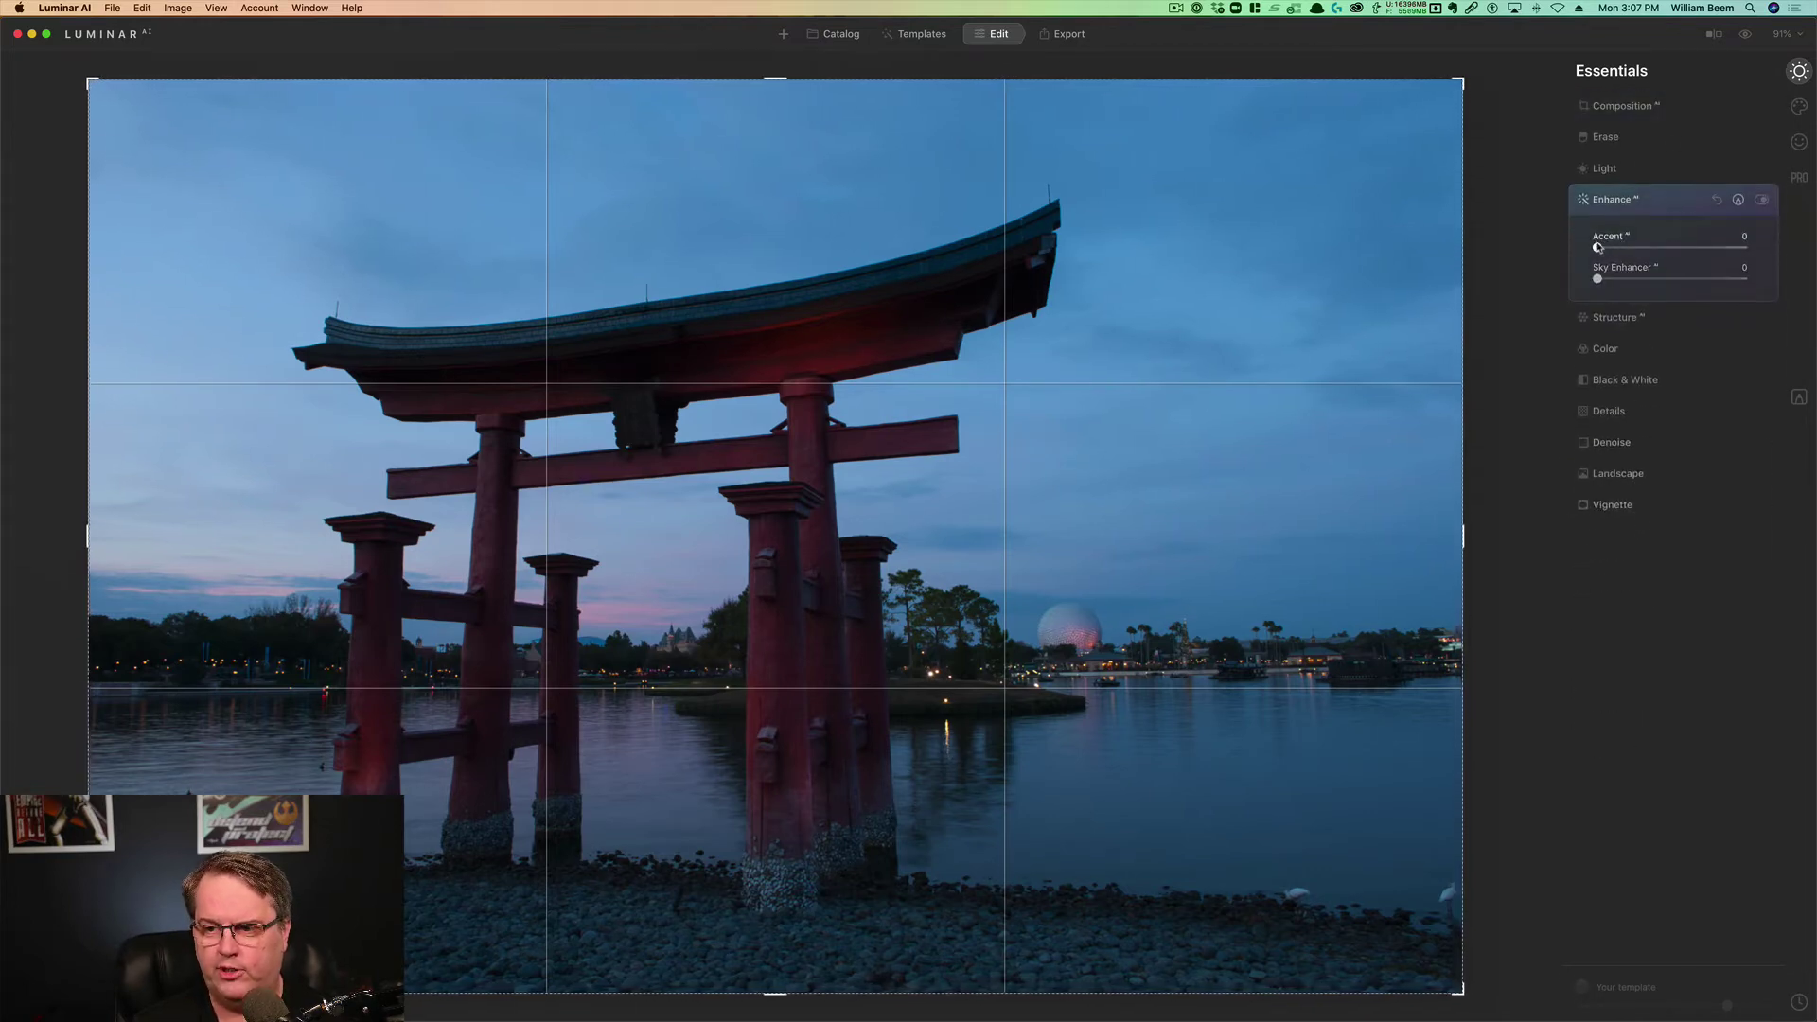
left_click_drag(1598, 248, 1673, 248)
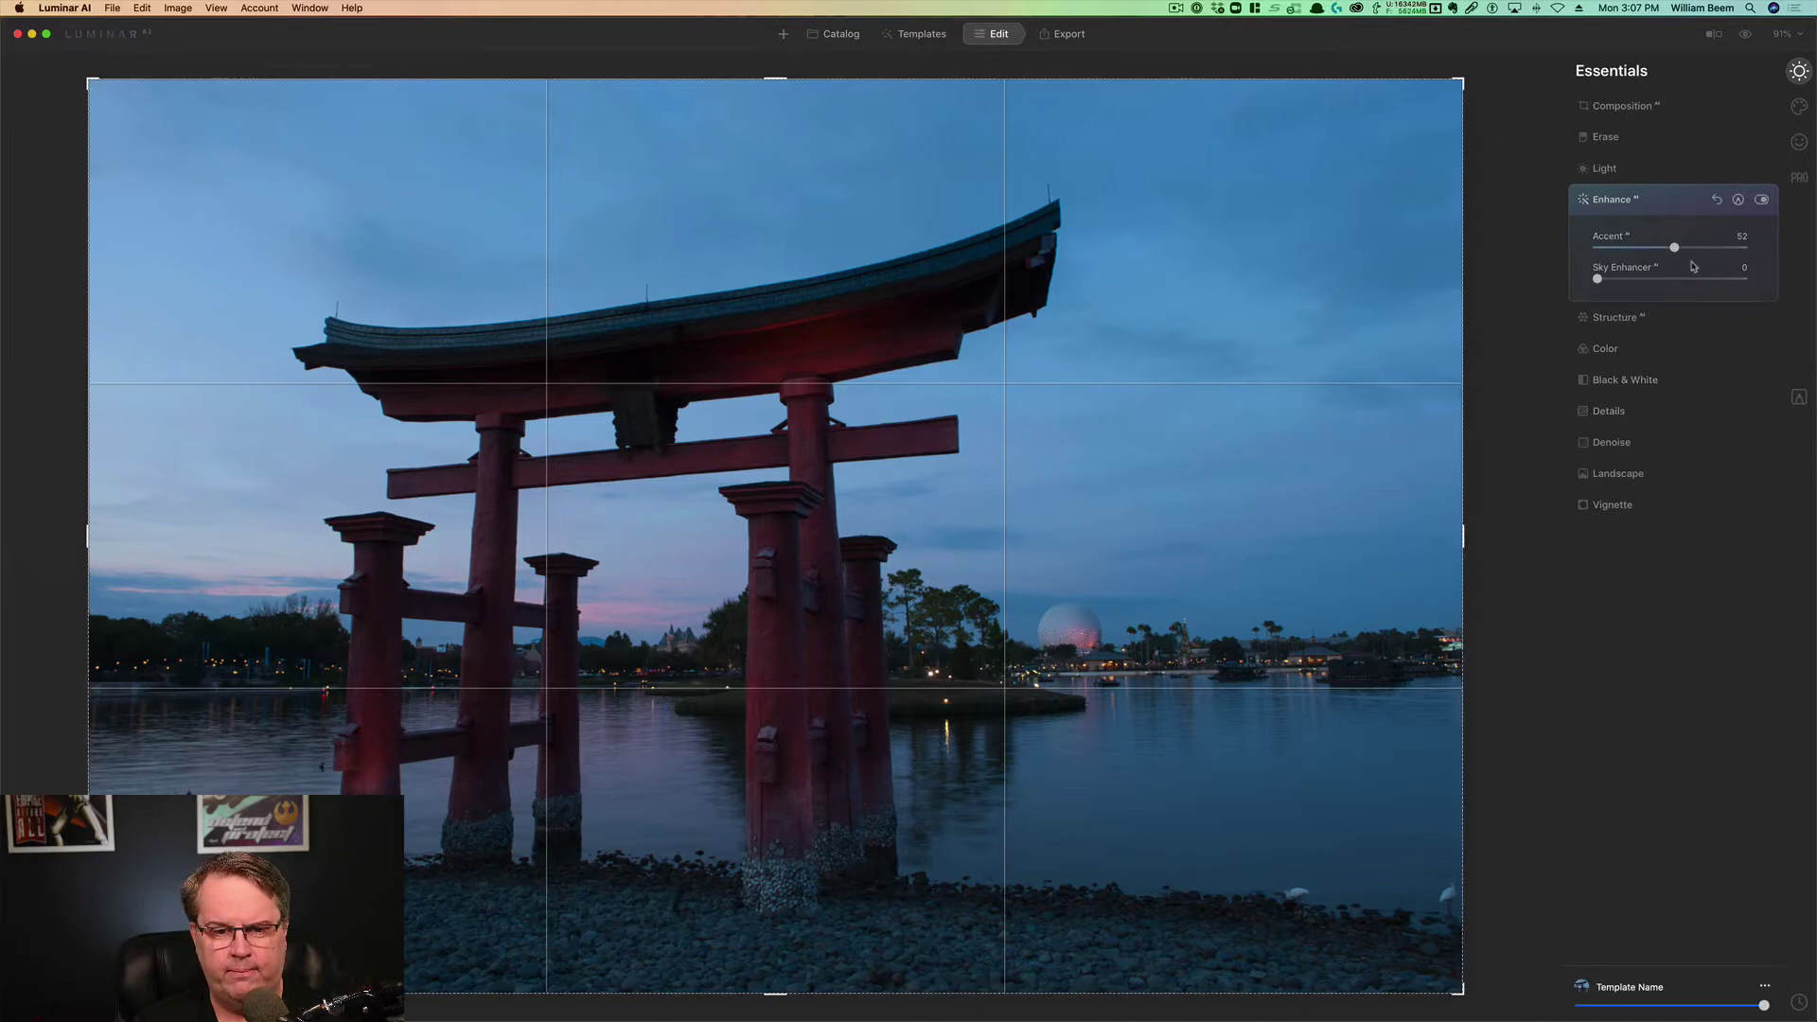
left_click_drag(1674, 247, 1750, 249)
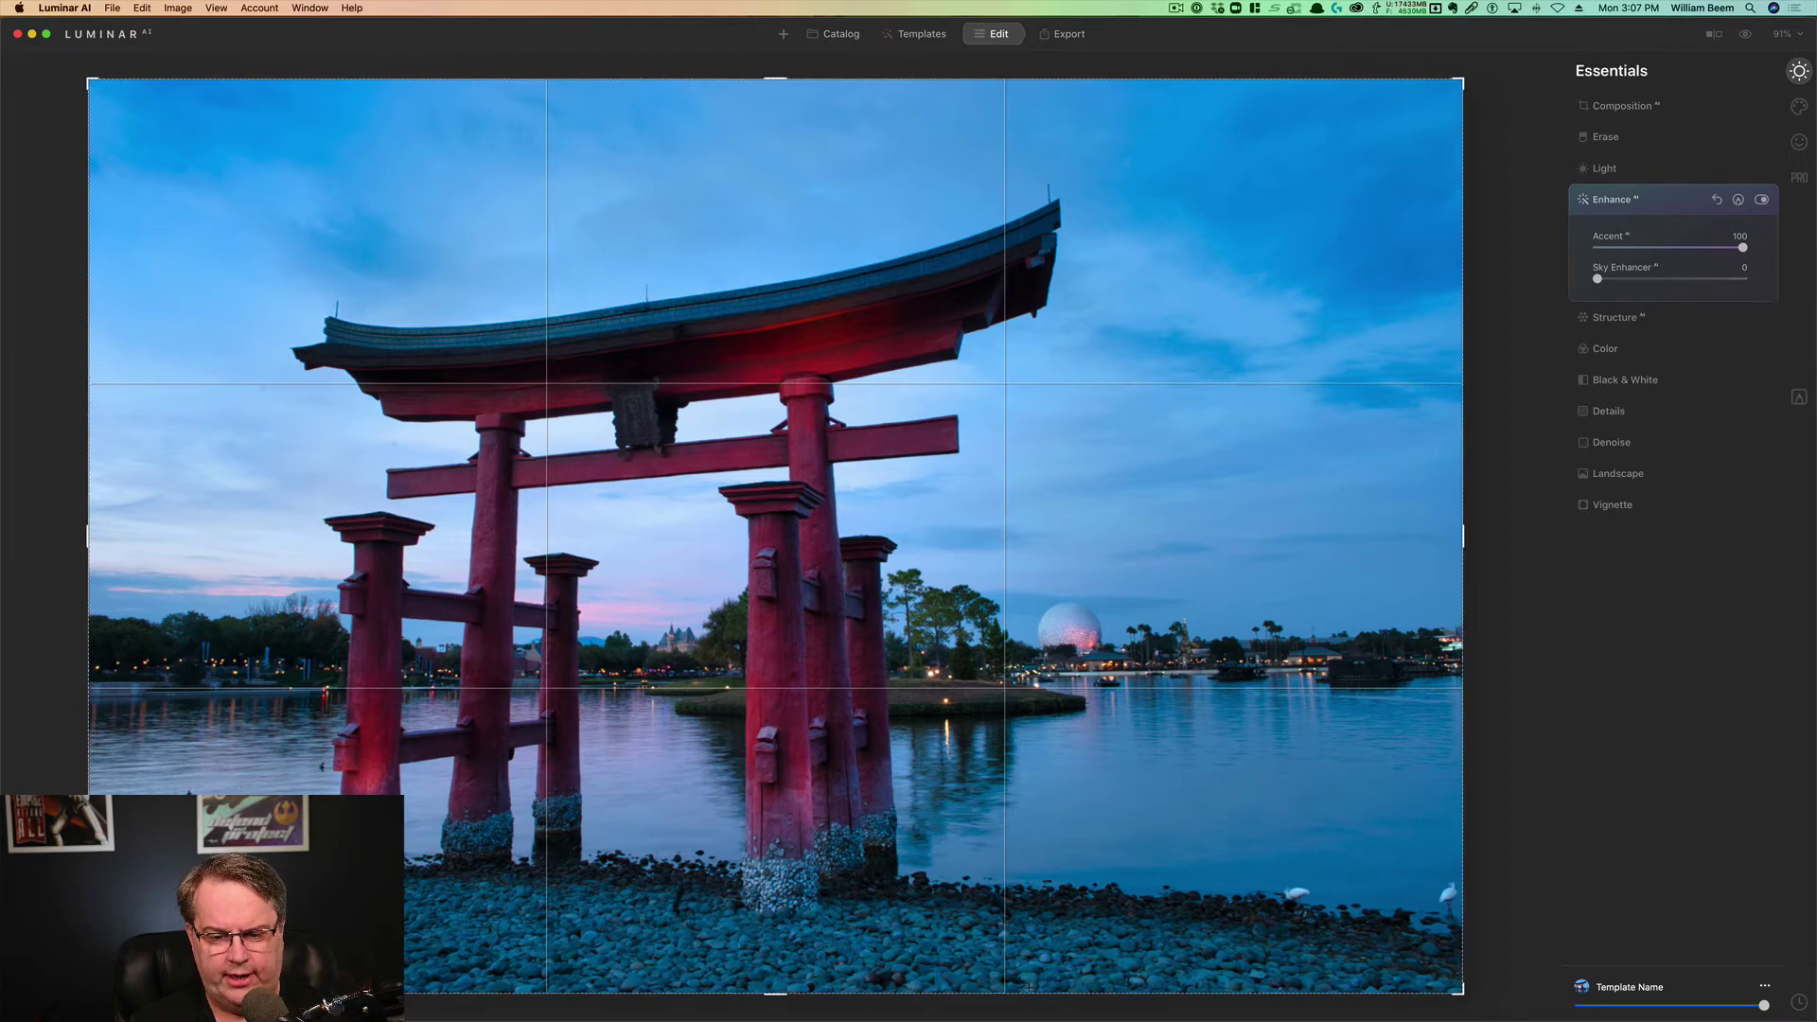
Step: Set the Sky Enhancer to 100 and compare the torii gate photo with its unedited version
left_click(1668, 279)
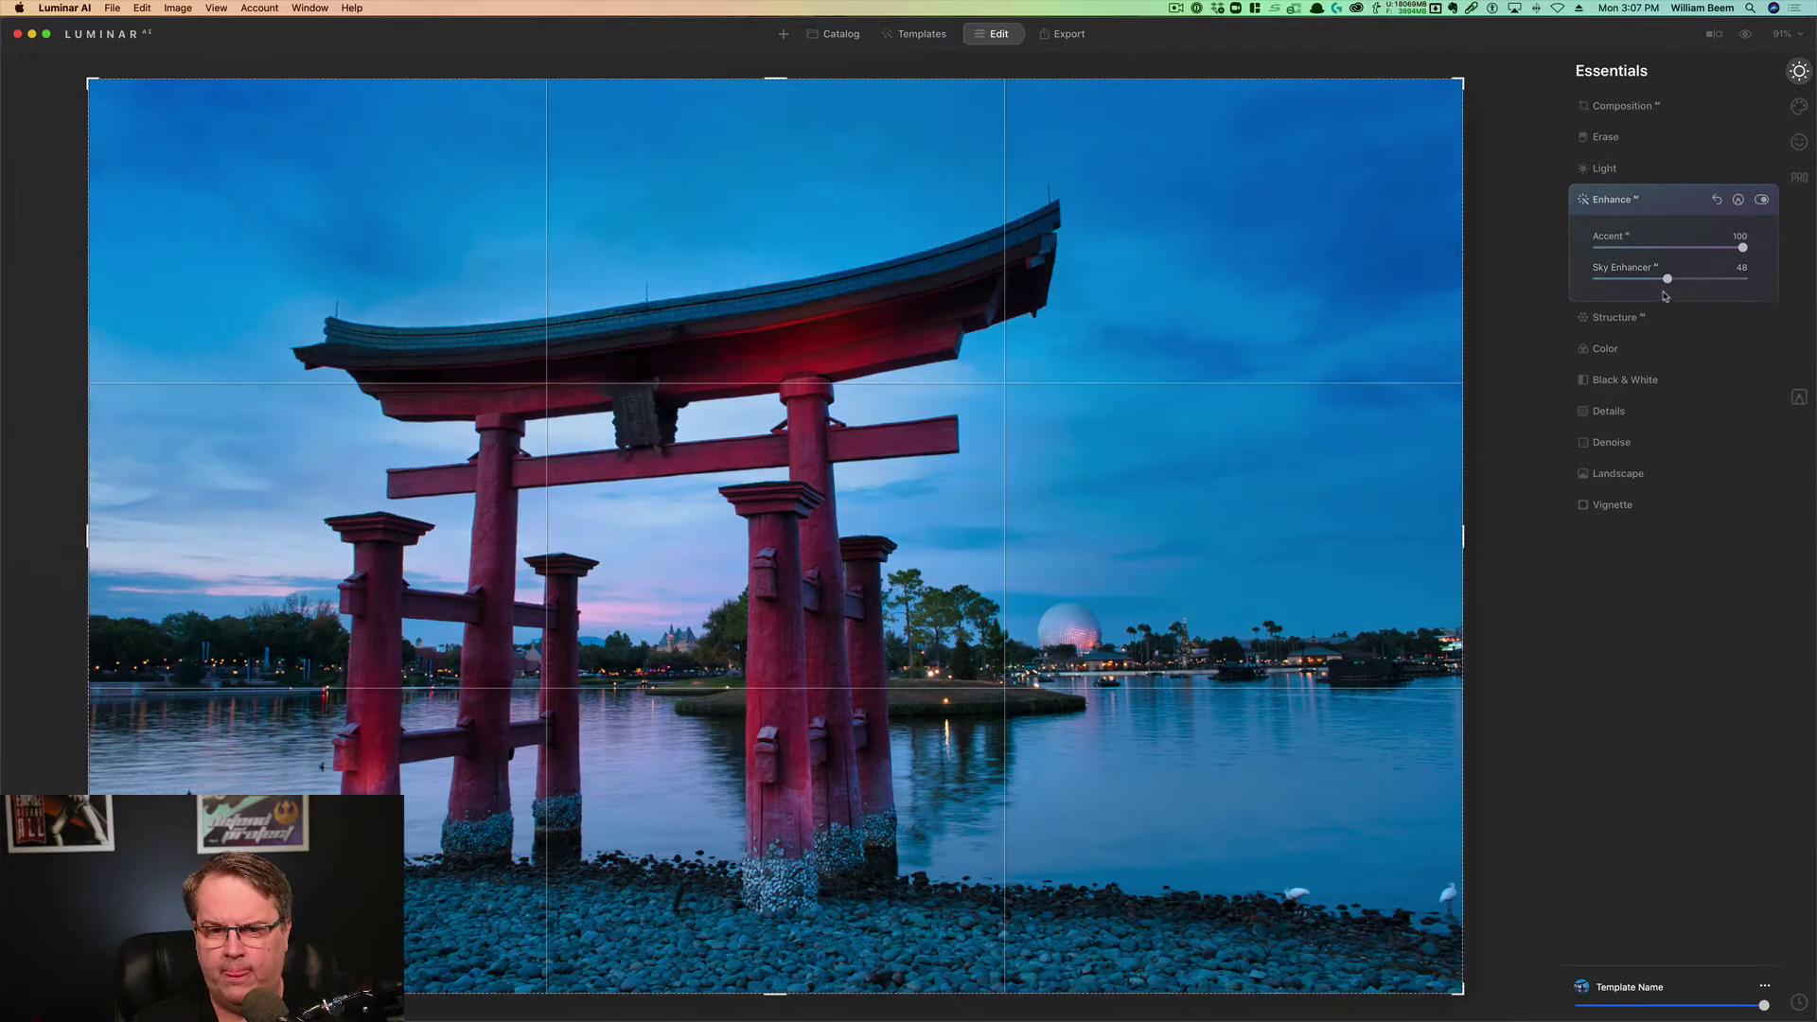
left_click_drag(1667, 279, 1788, 289)
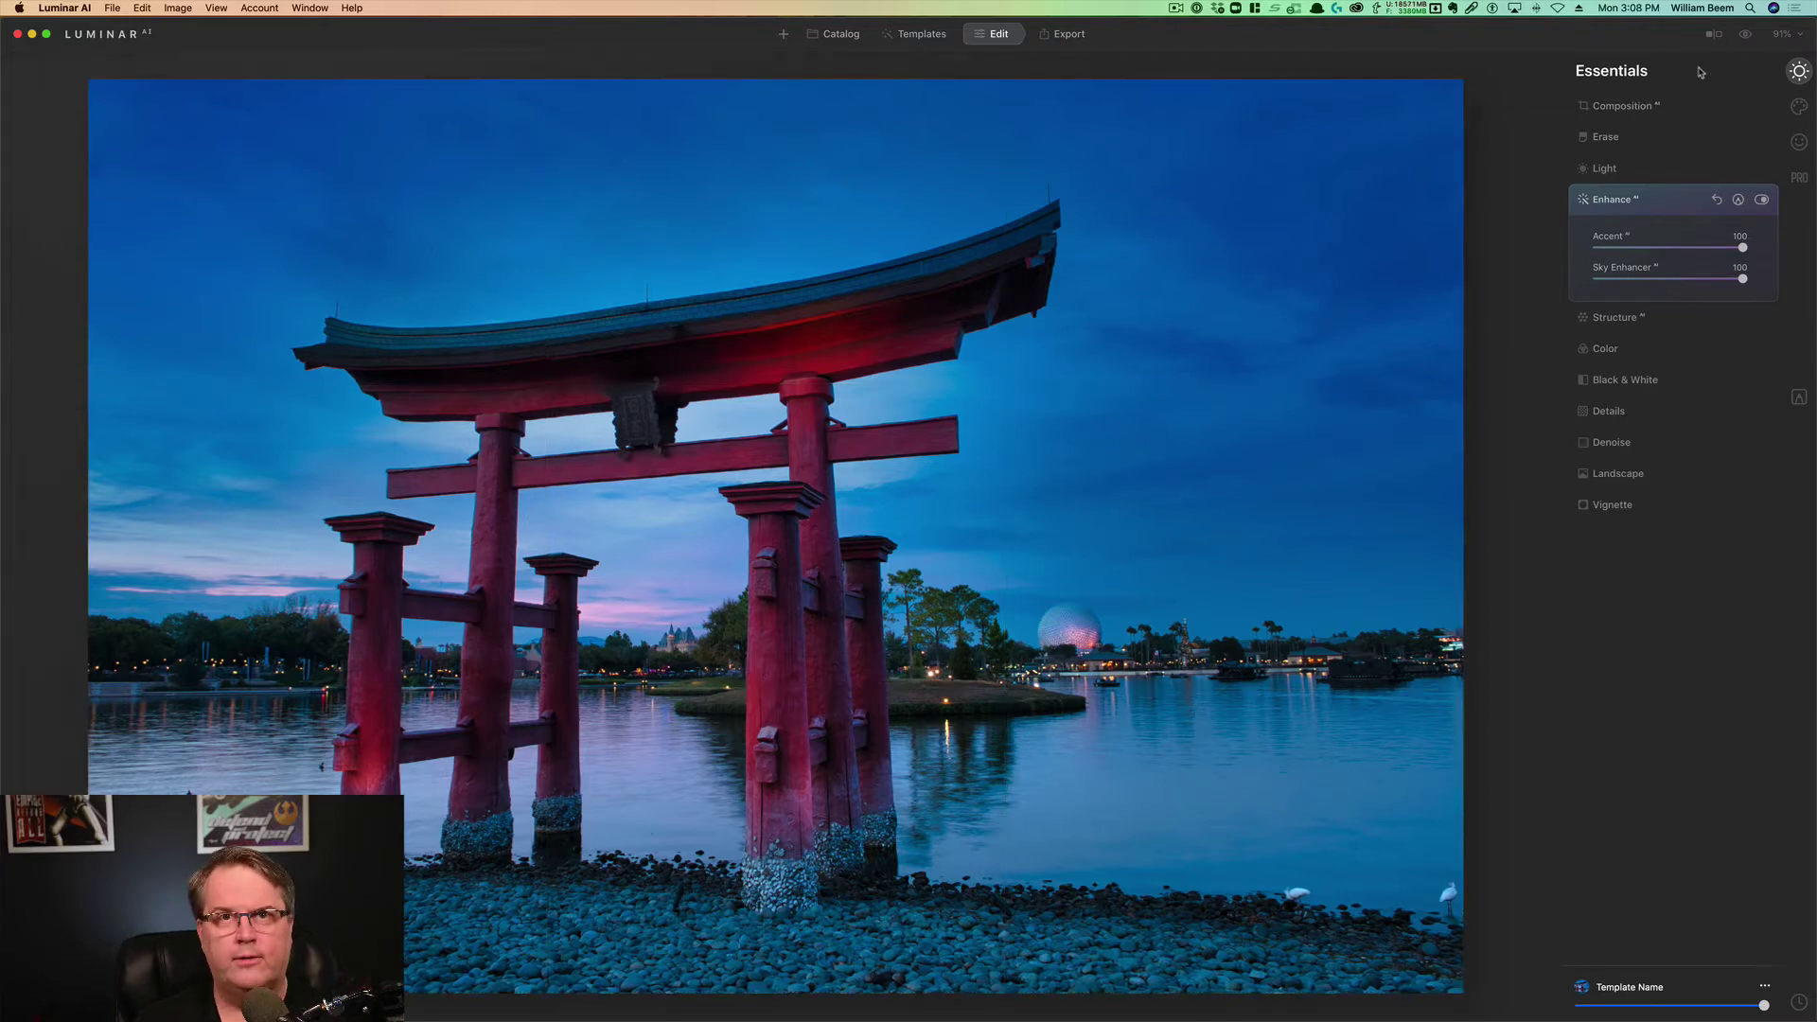
left_click(1745, 36)
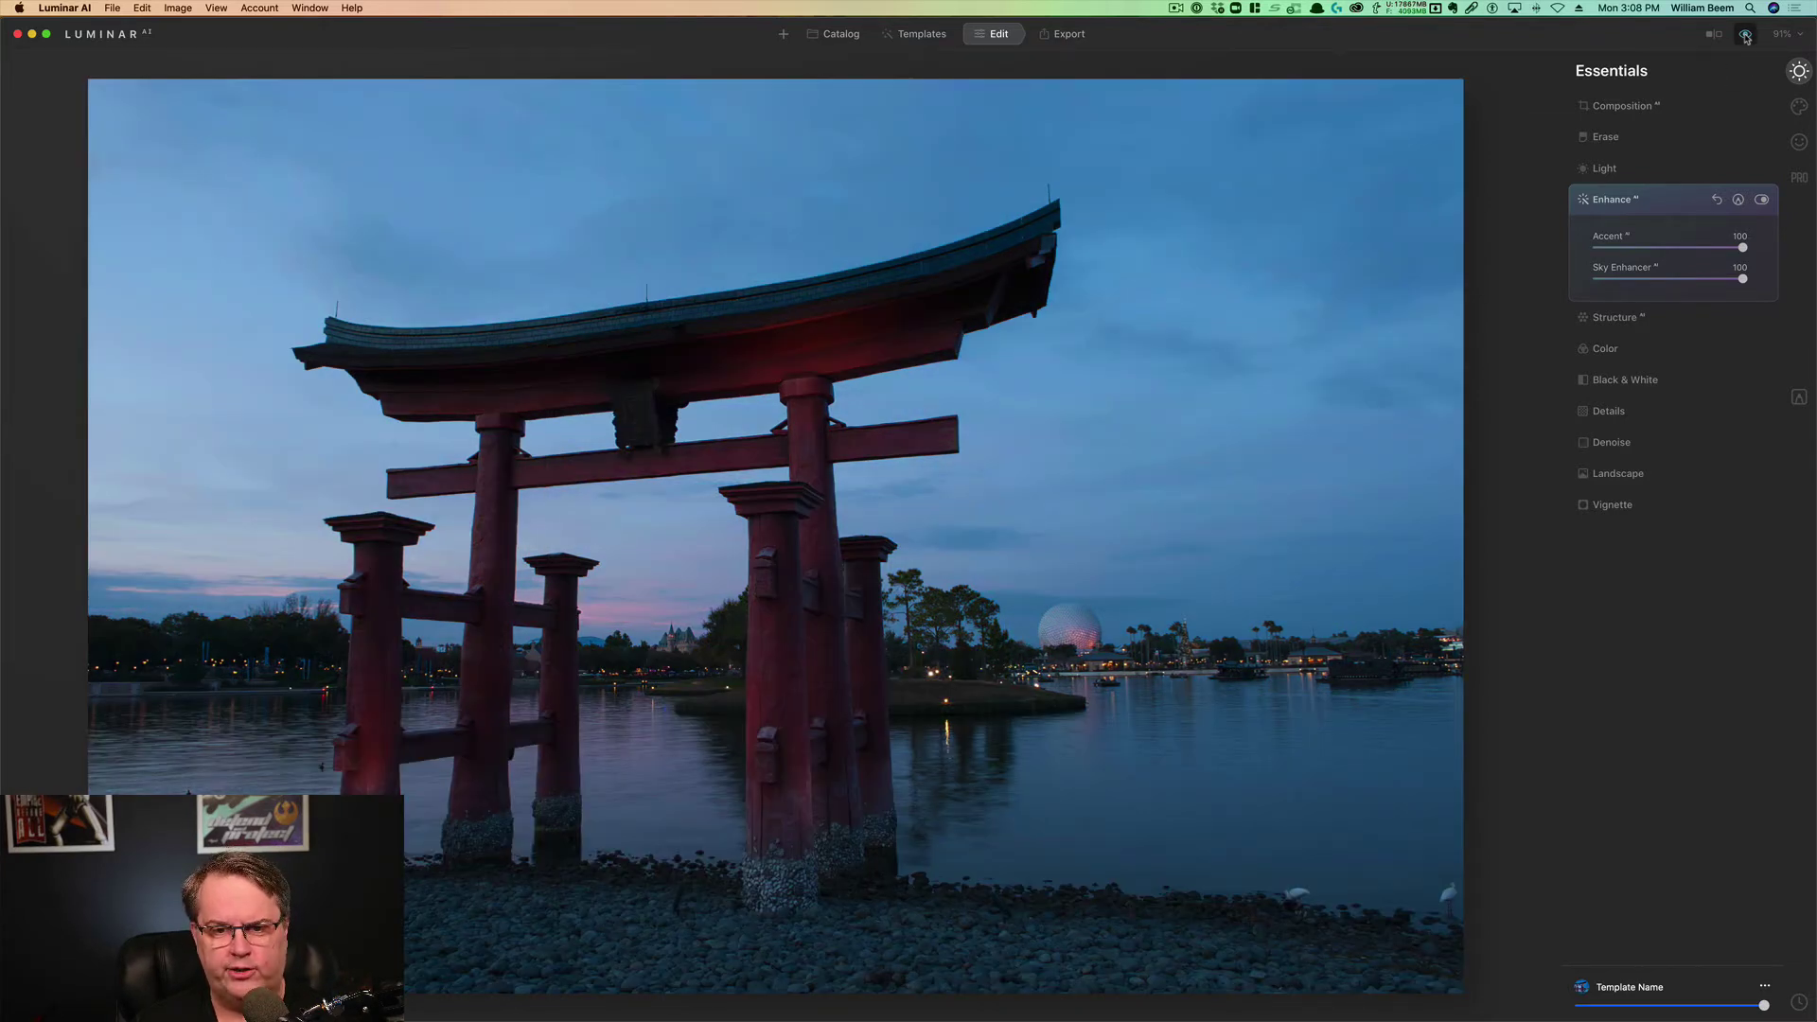
left_click(1745, 36)
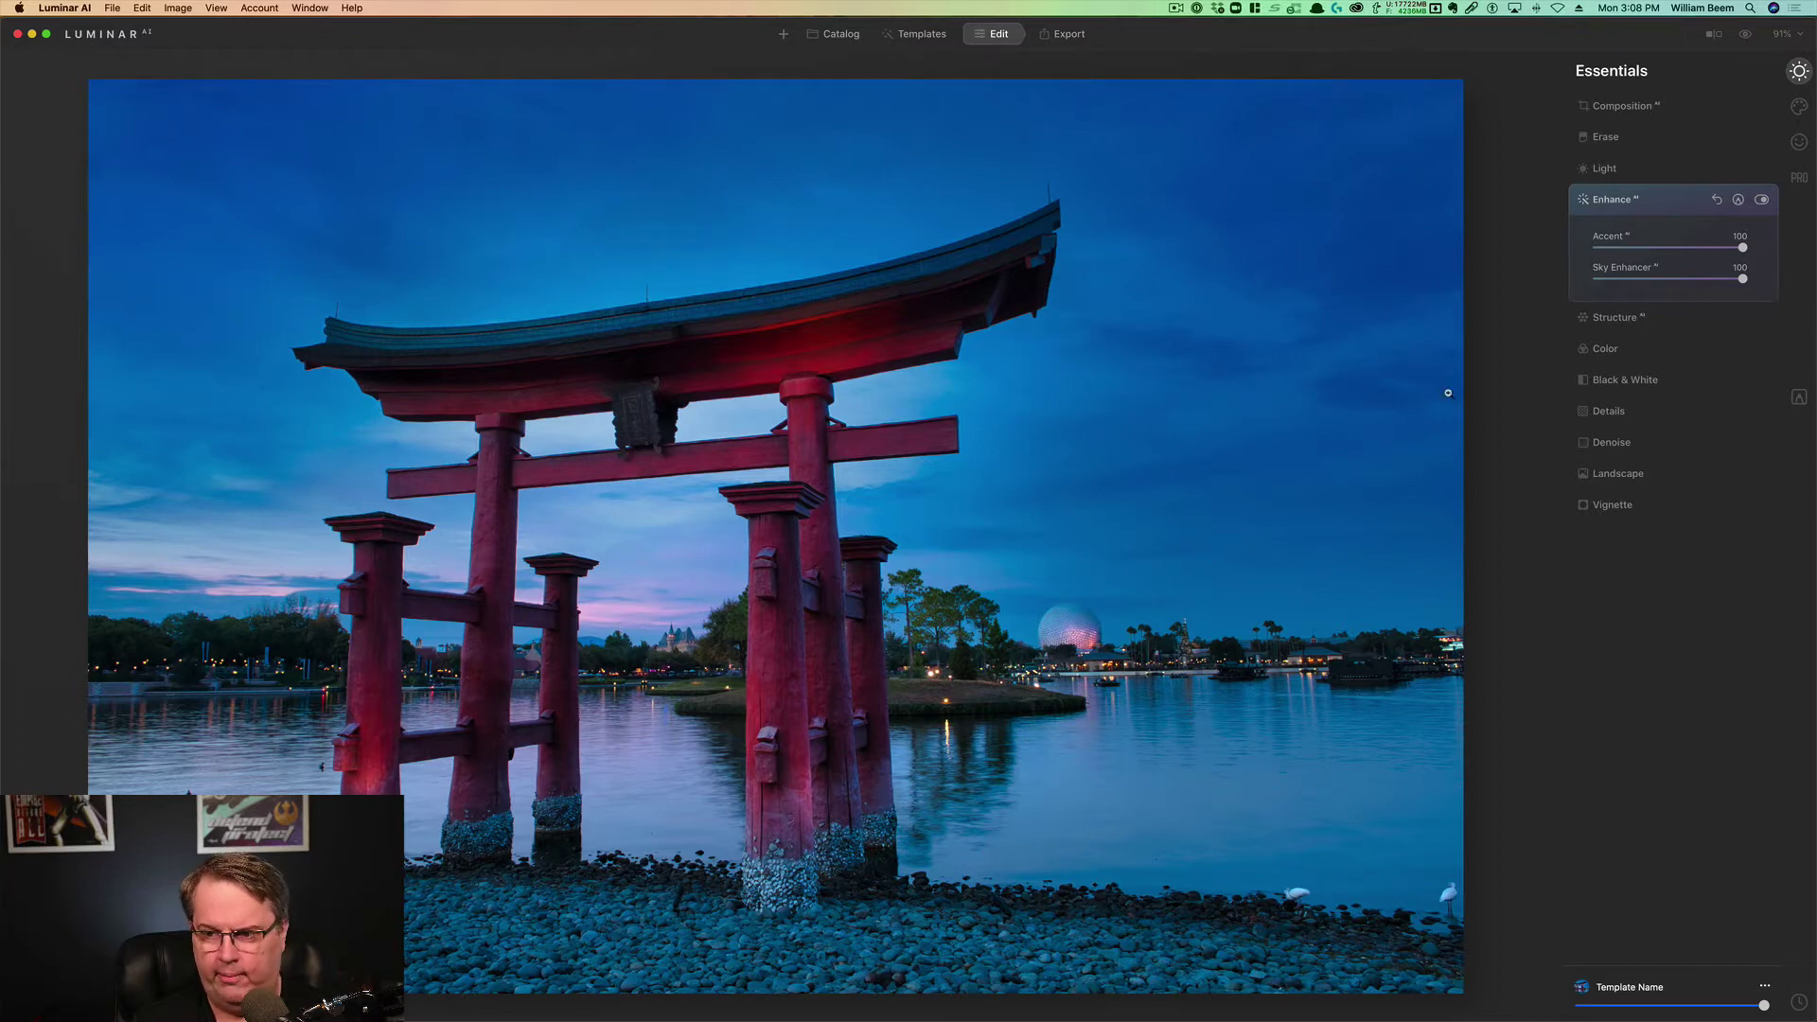
Step: Set the Landscape Golden Hour to 46 and toggle the Landscape adjustments off and on to compare
left_click(1642, 477)
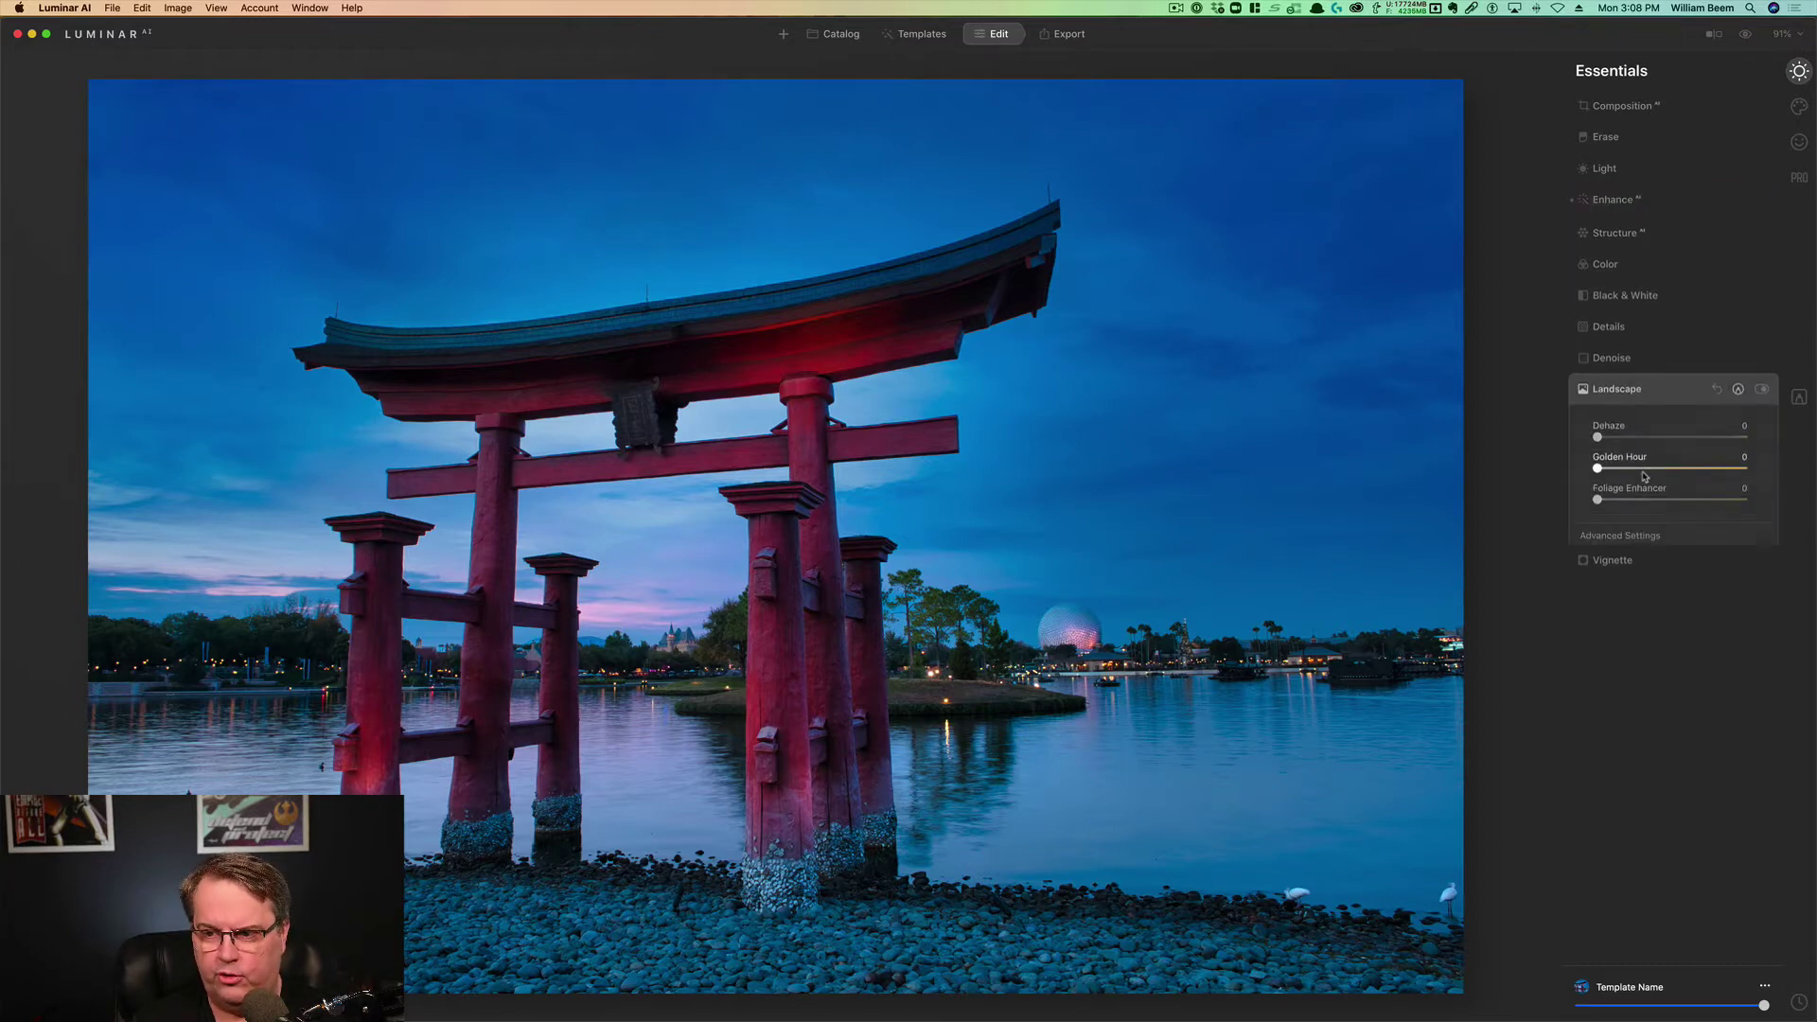
left_click(1666, 466)
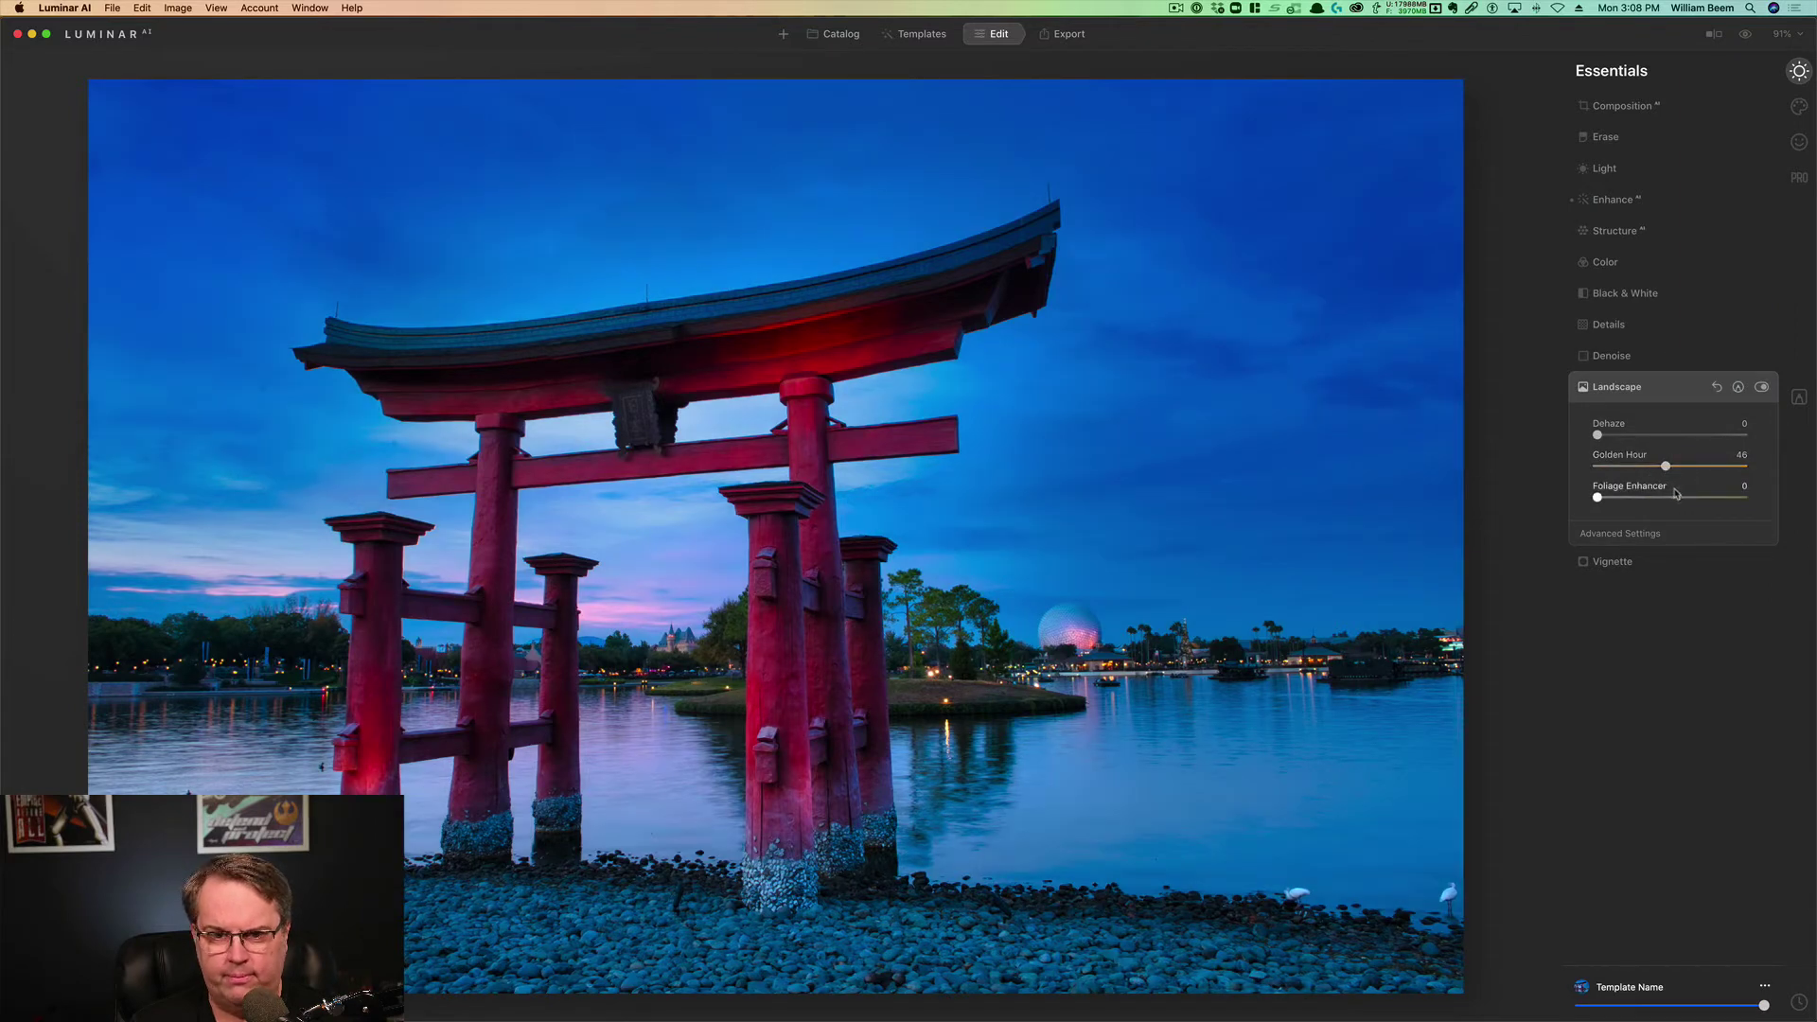
left_click(1762, 389)
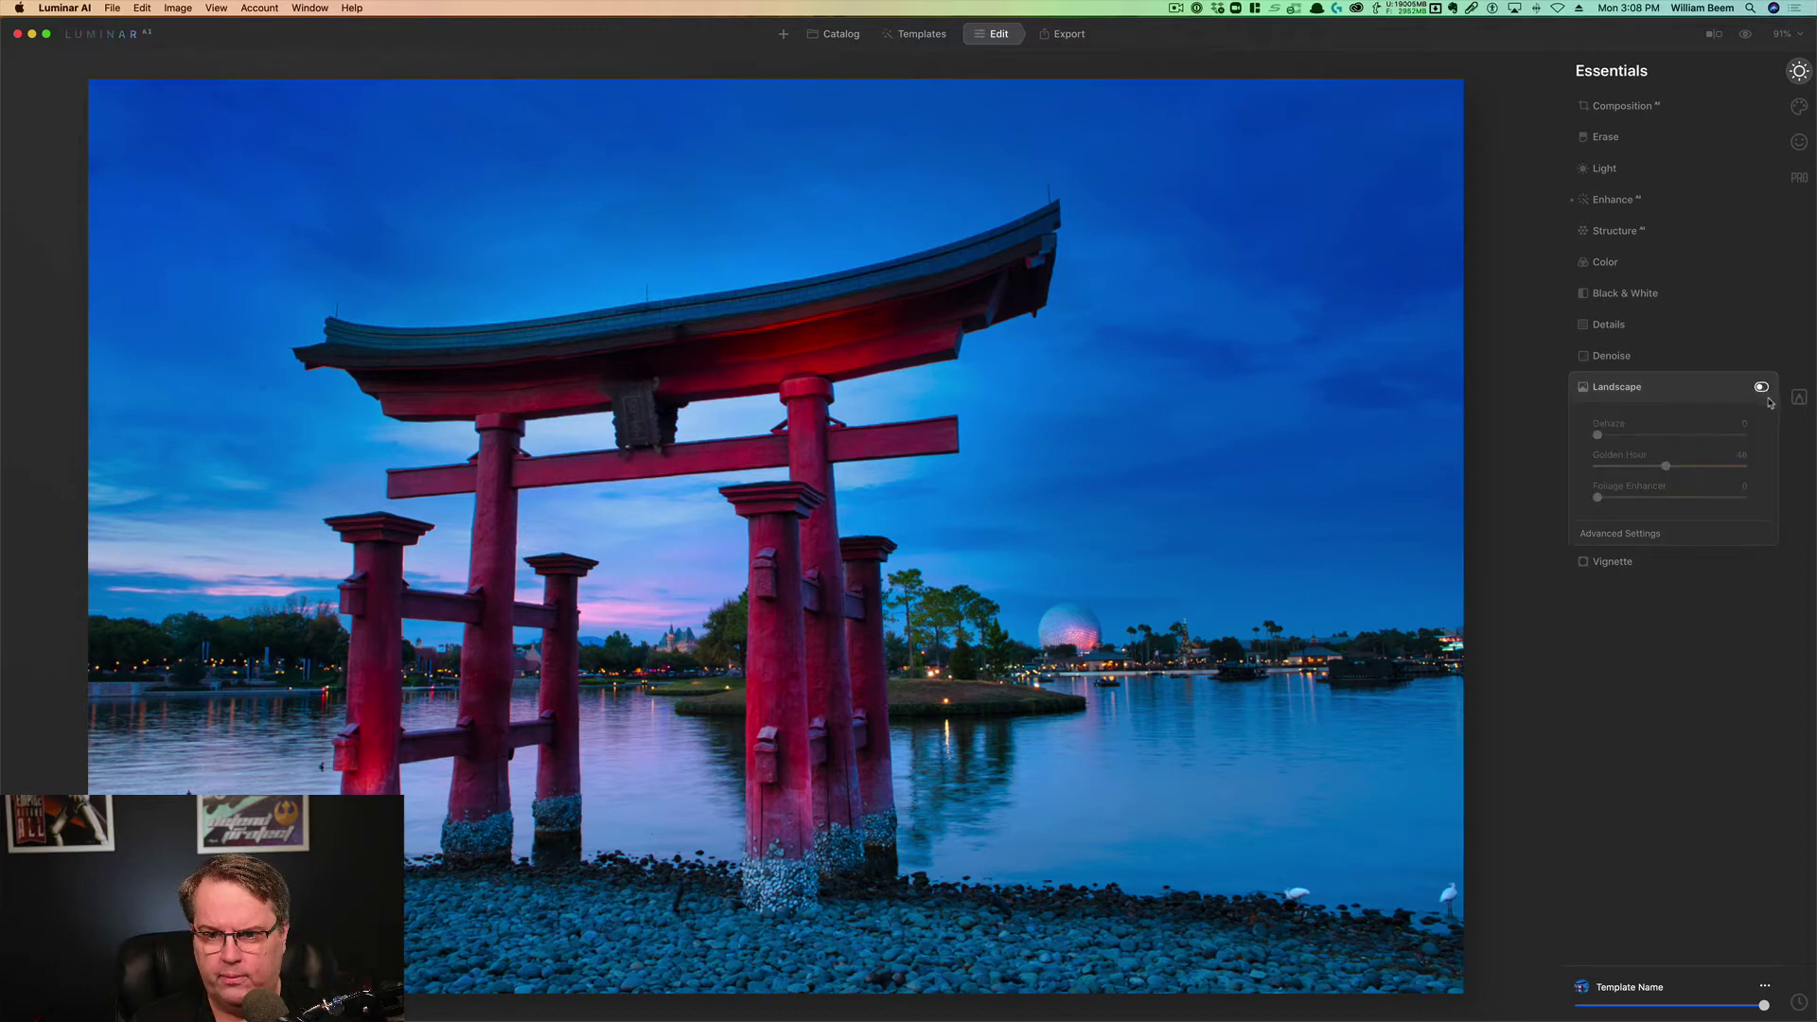
left_click(1763, 389)
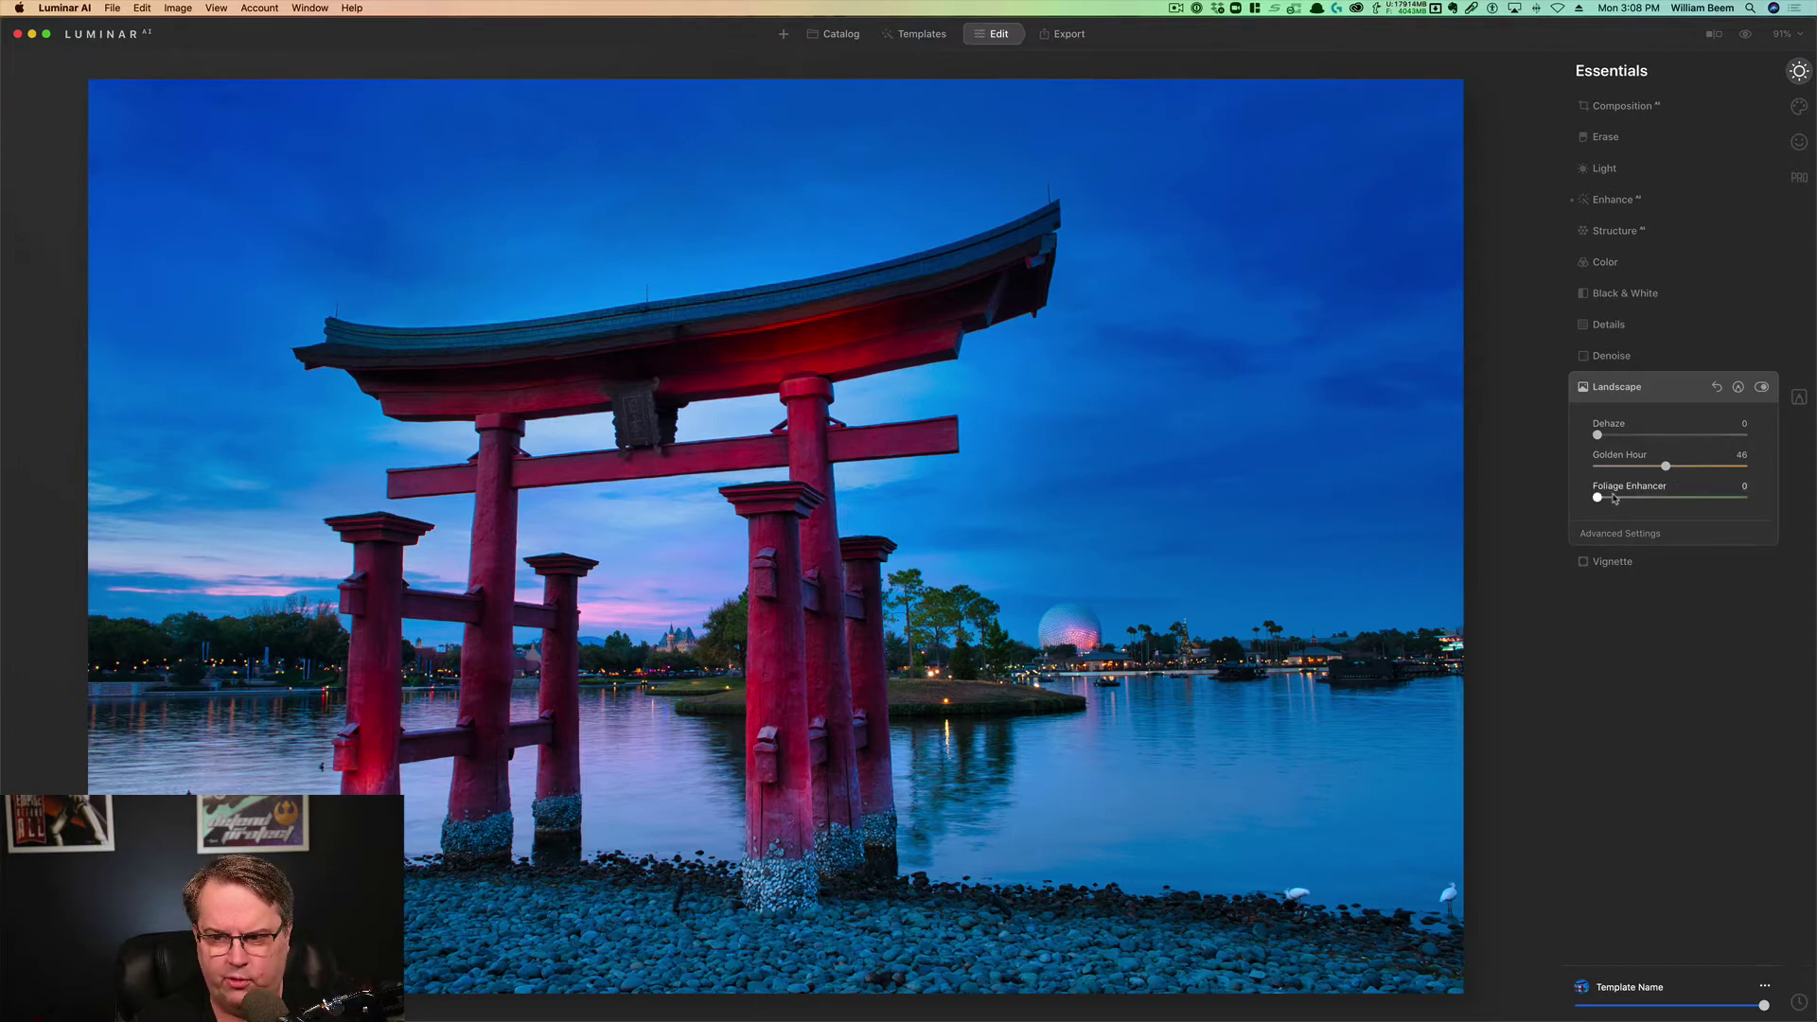
Step: Test the Foliage Enhancer at 100, settle on 10, and reveal the advanced Landscape settings
left_click(1614, 498)
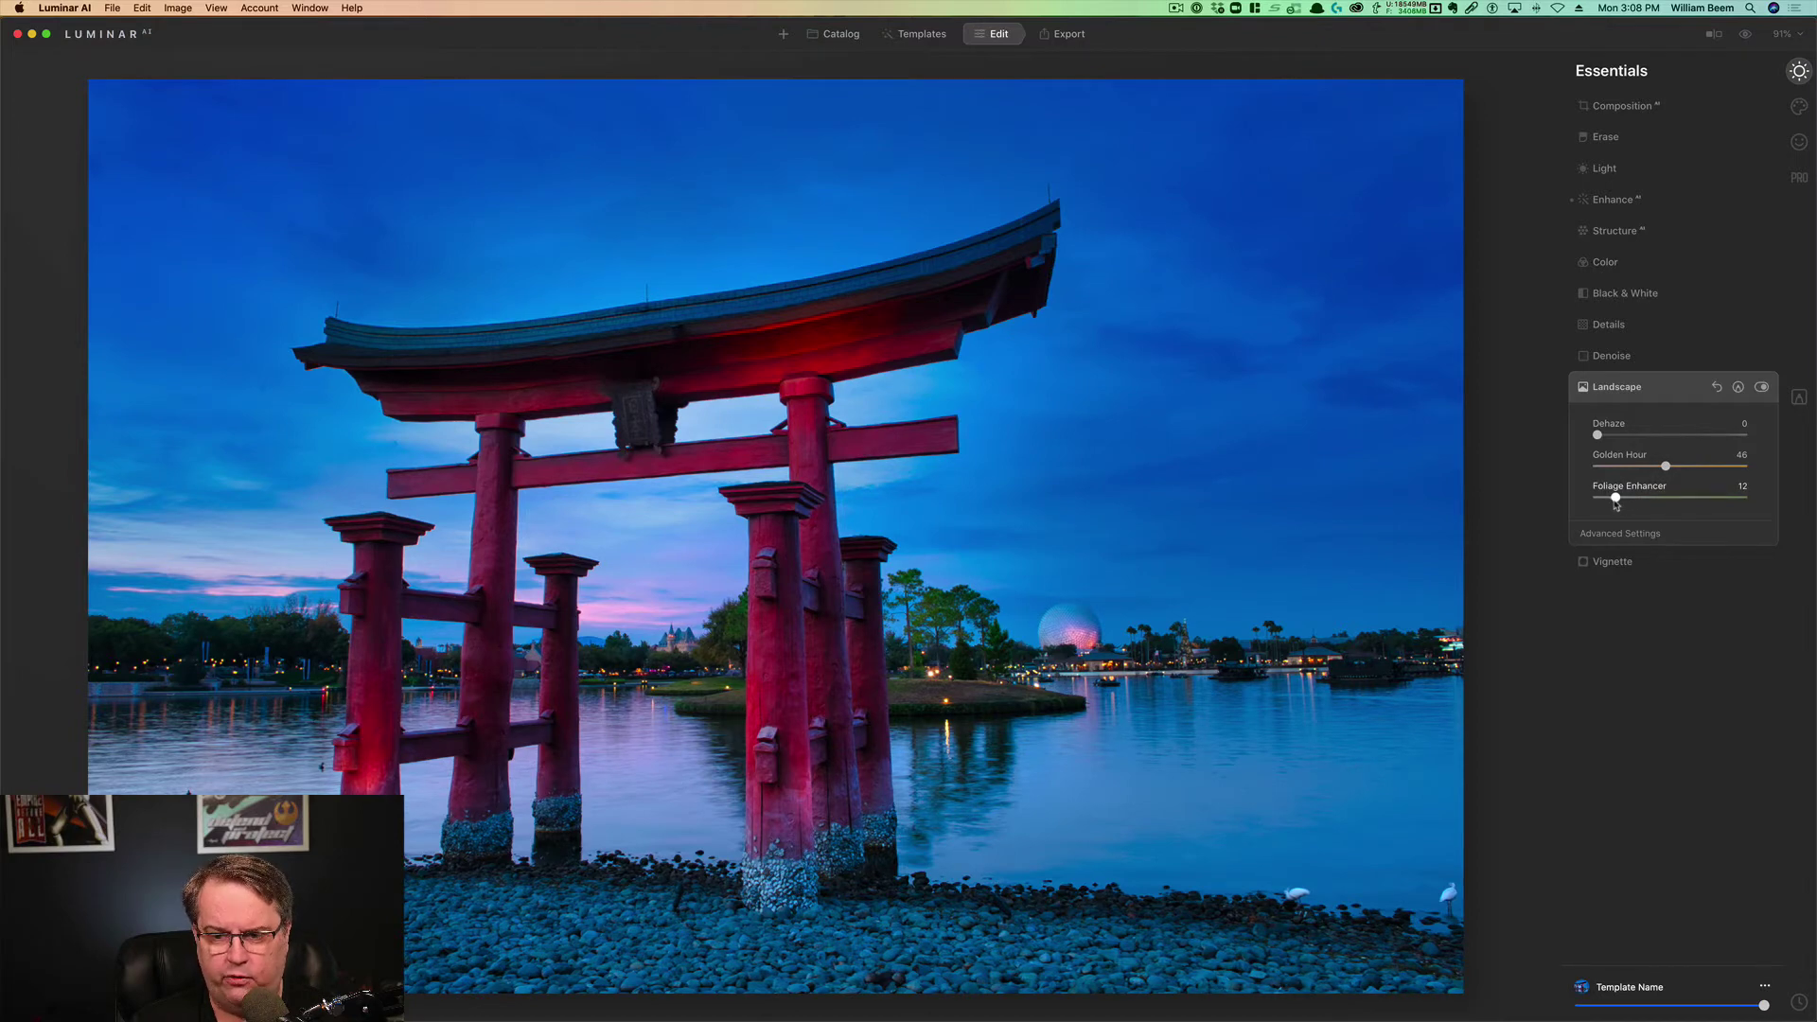
left_click_drag(1615, 498, 1761, 506)
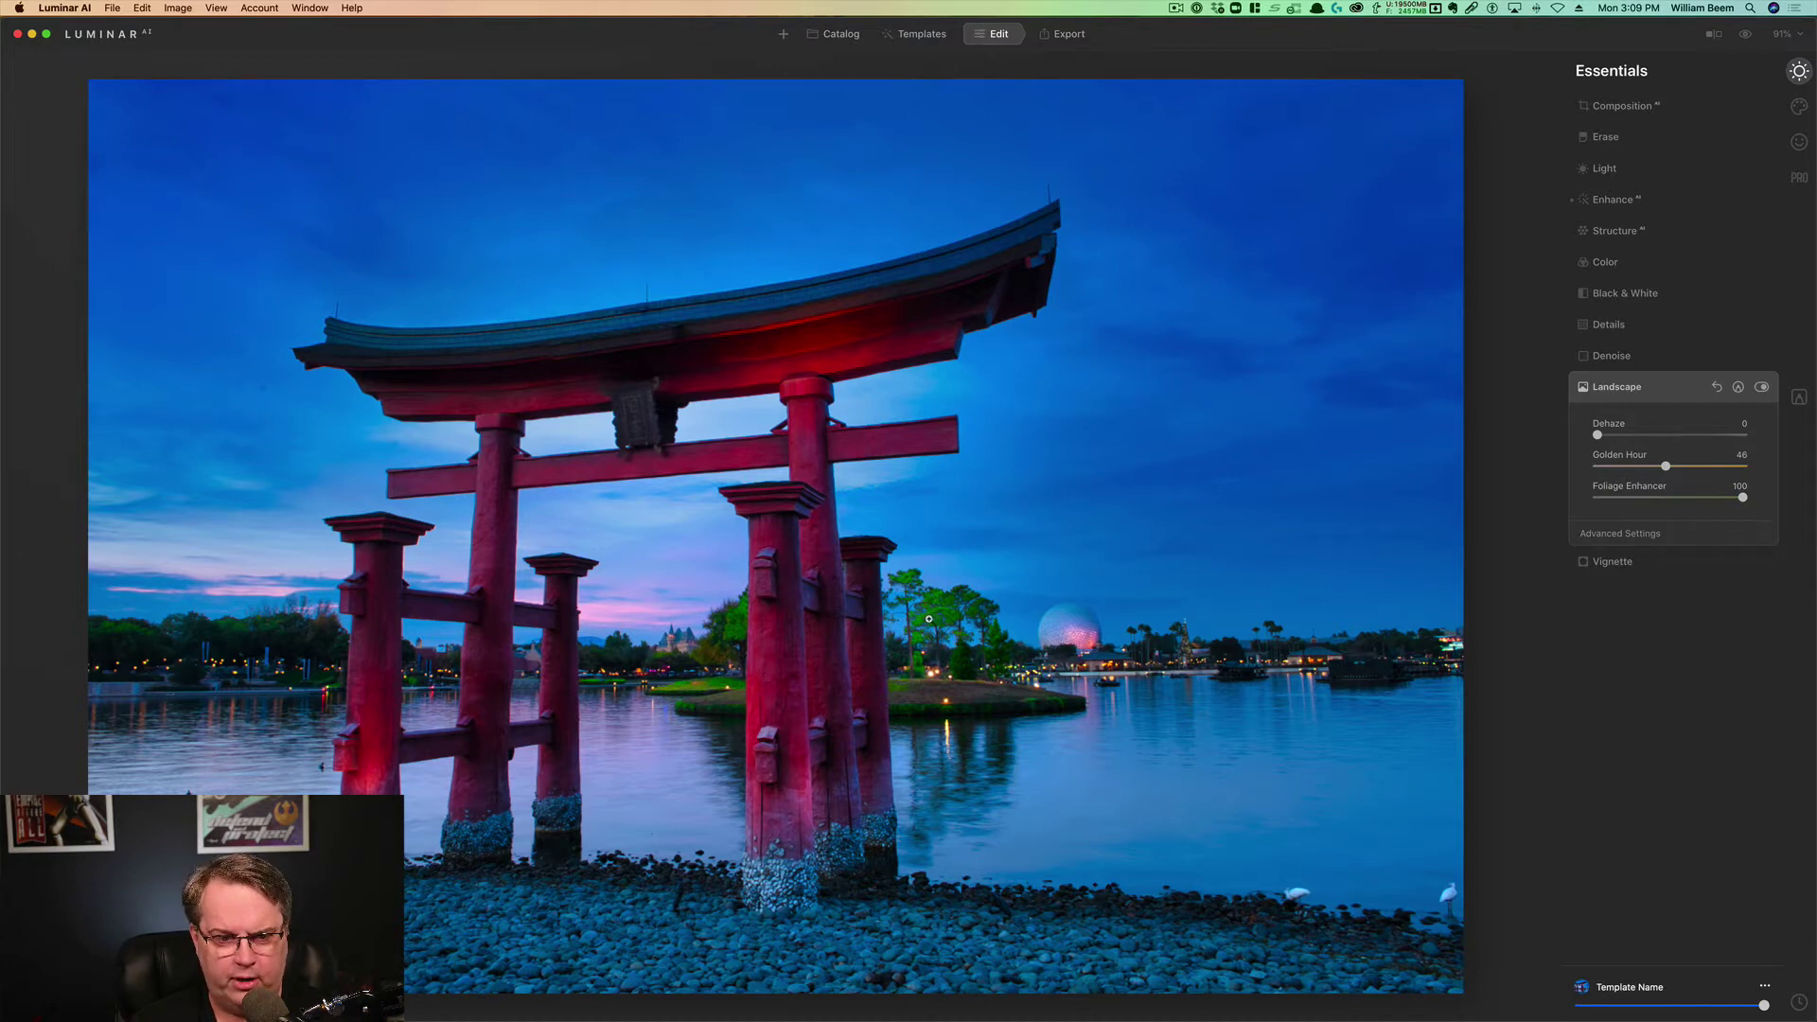
left_click_drag(1637, 499, 1612, 506)
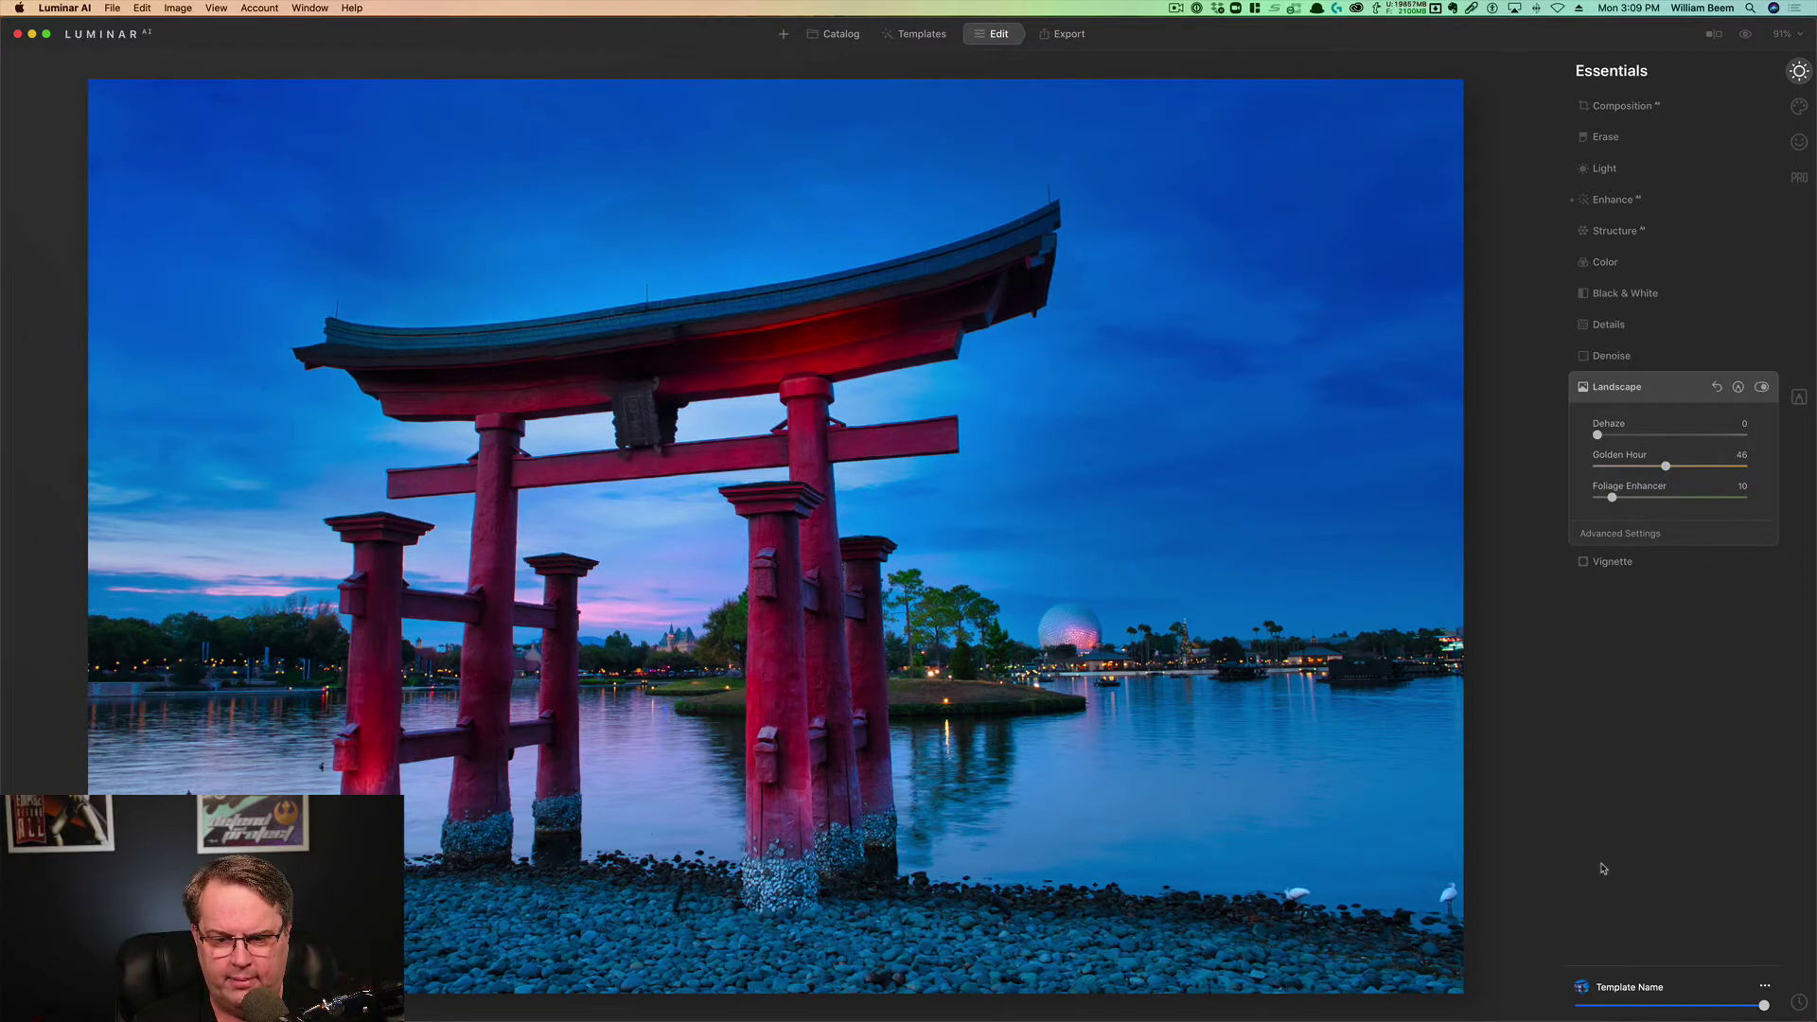
left_click(1620, 534)
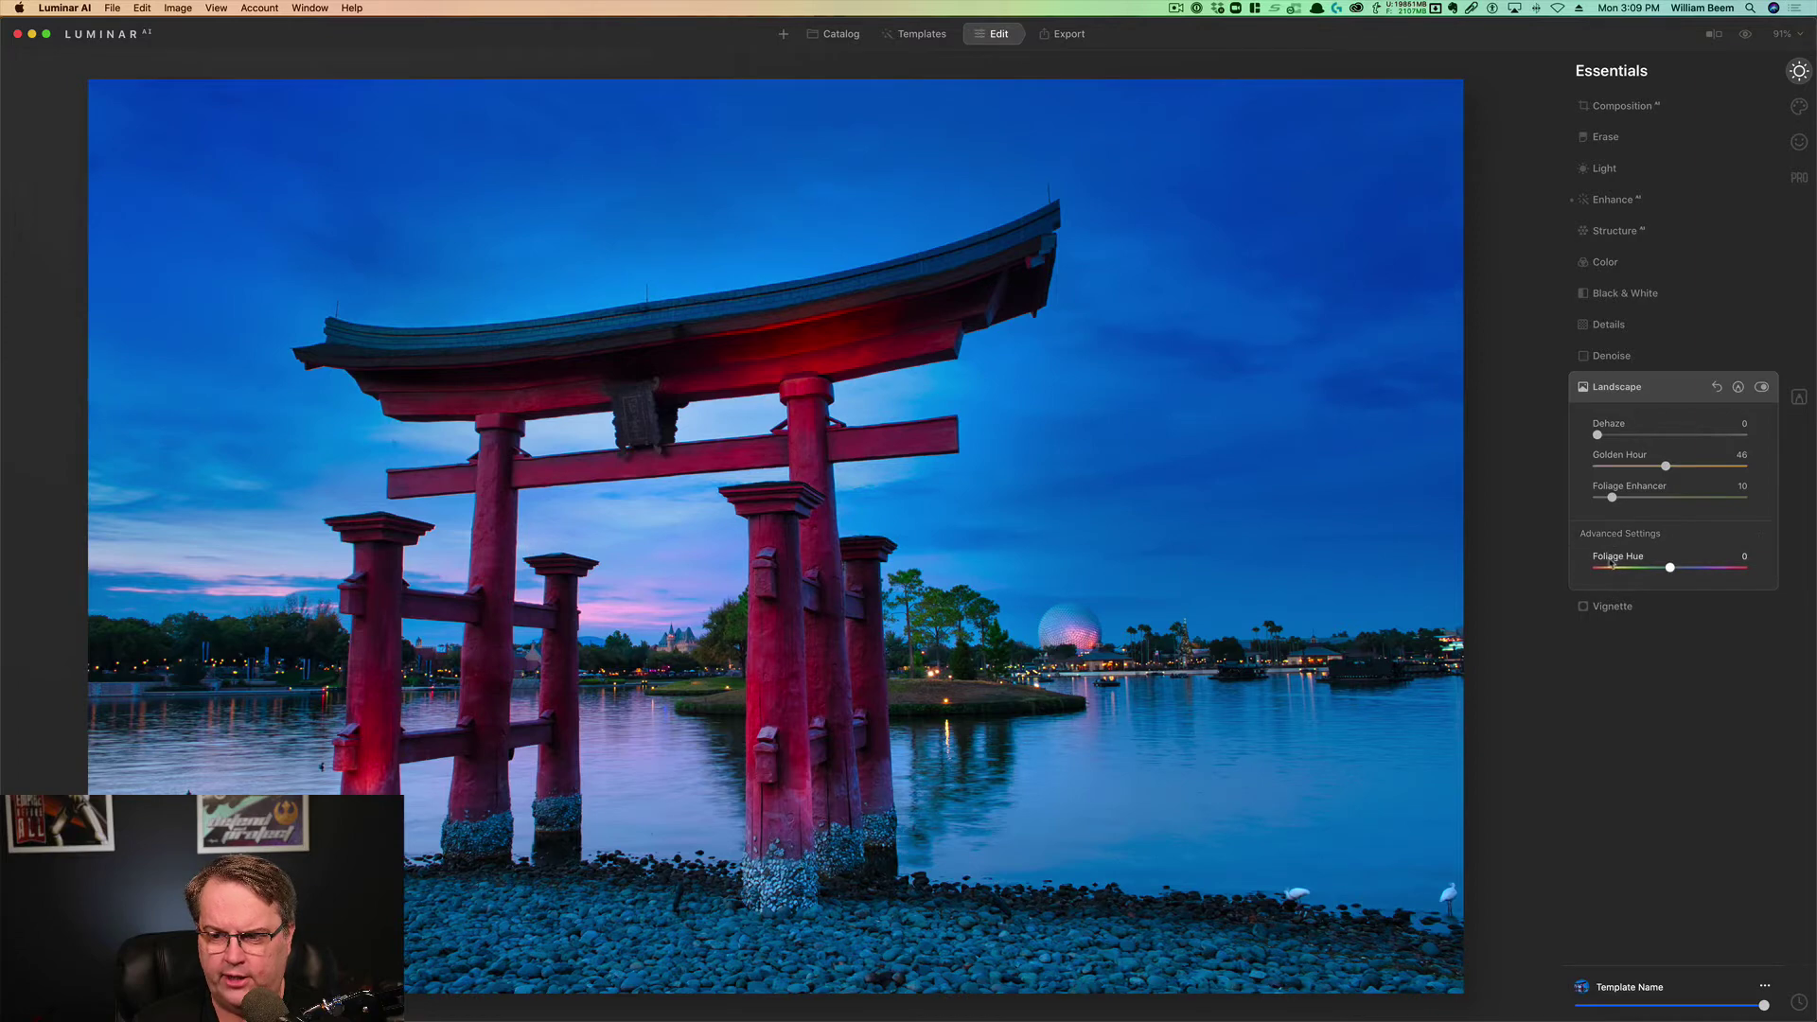
Step: Set the Landscape Dehaze to 47 and toggle the Landscape adjustments off and on to compare
left_click(950, 590)
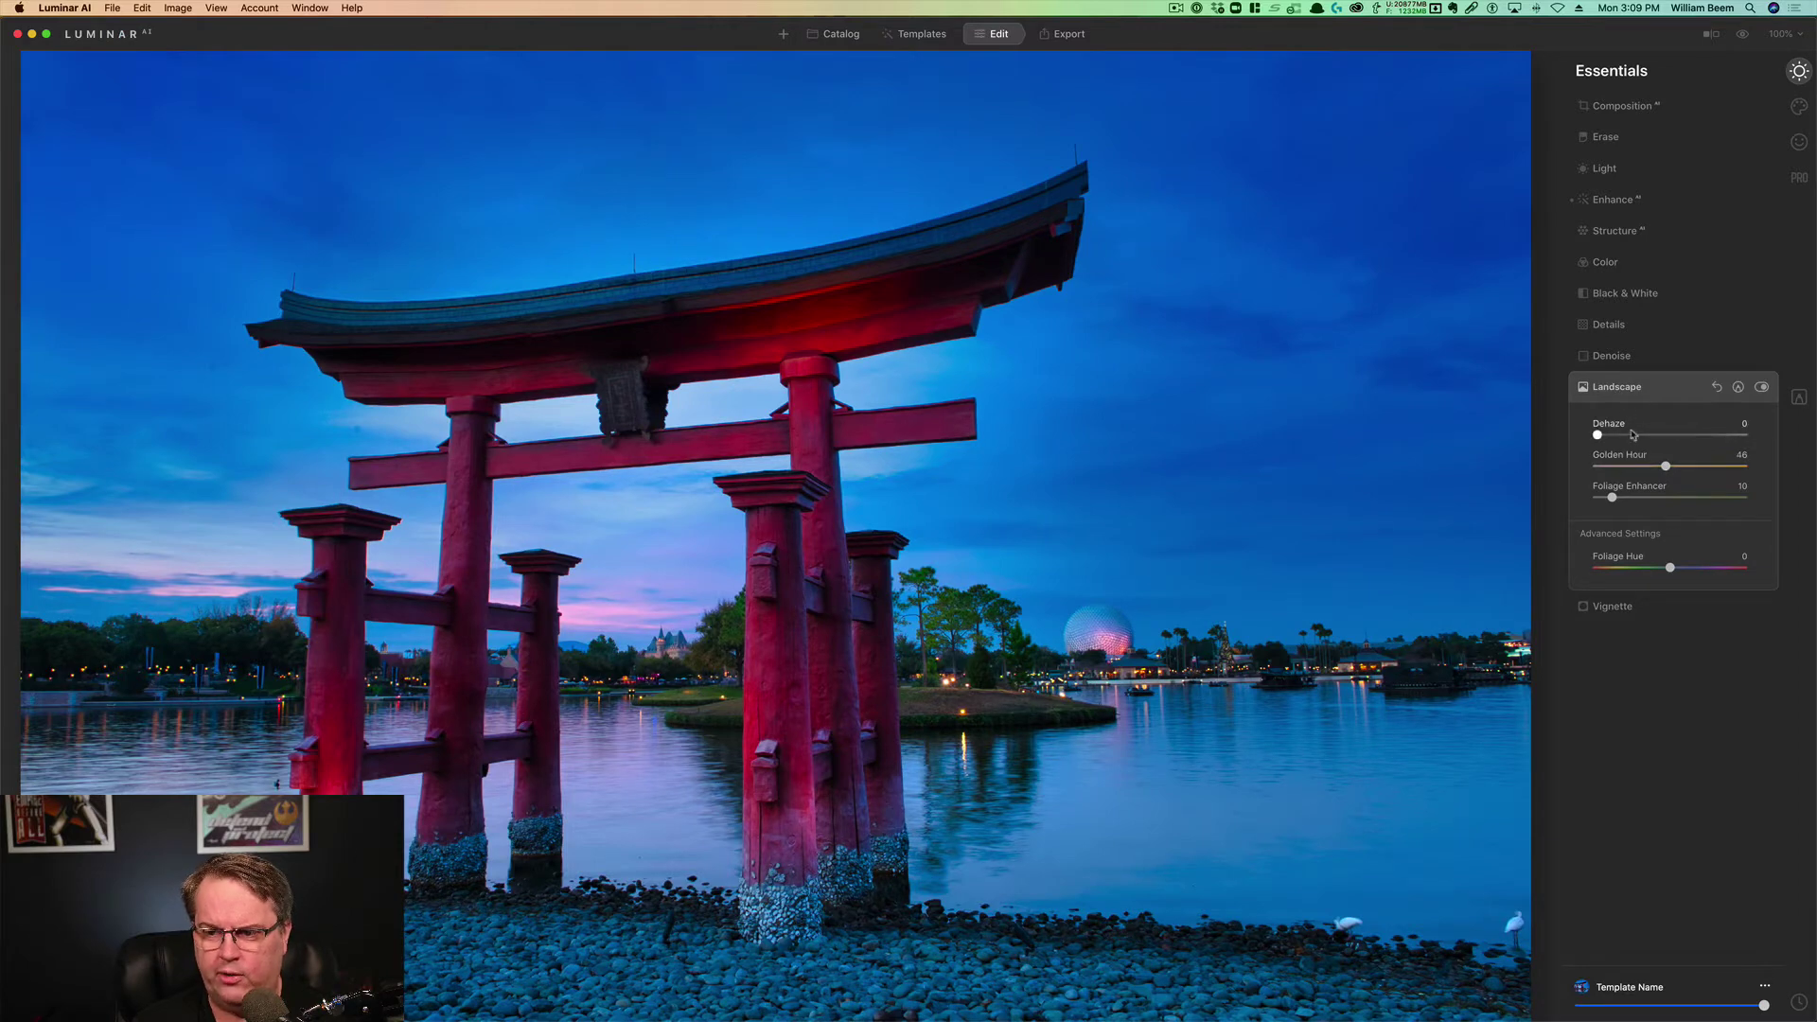
left_click(1665, 436)
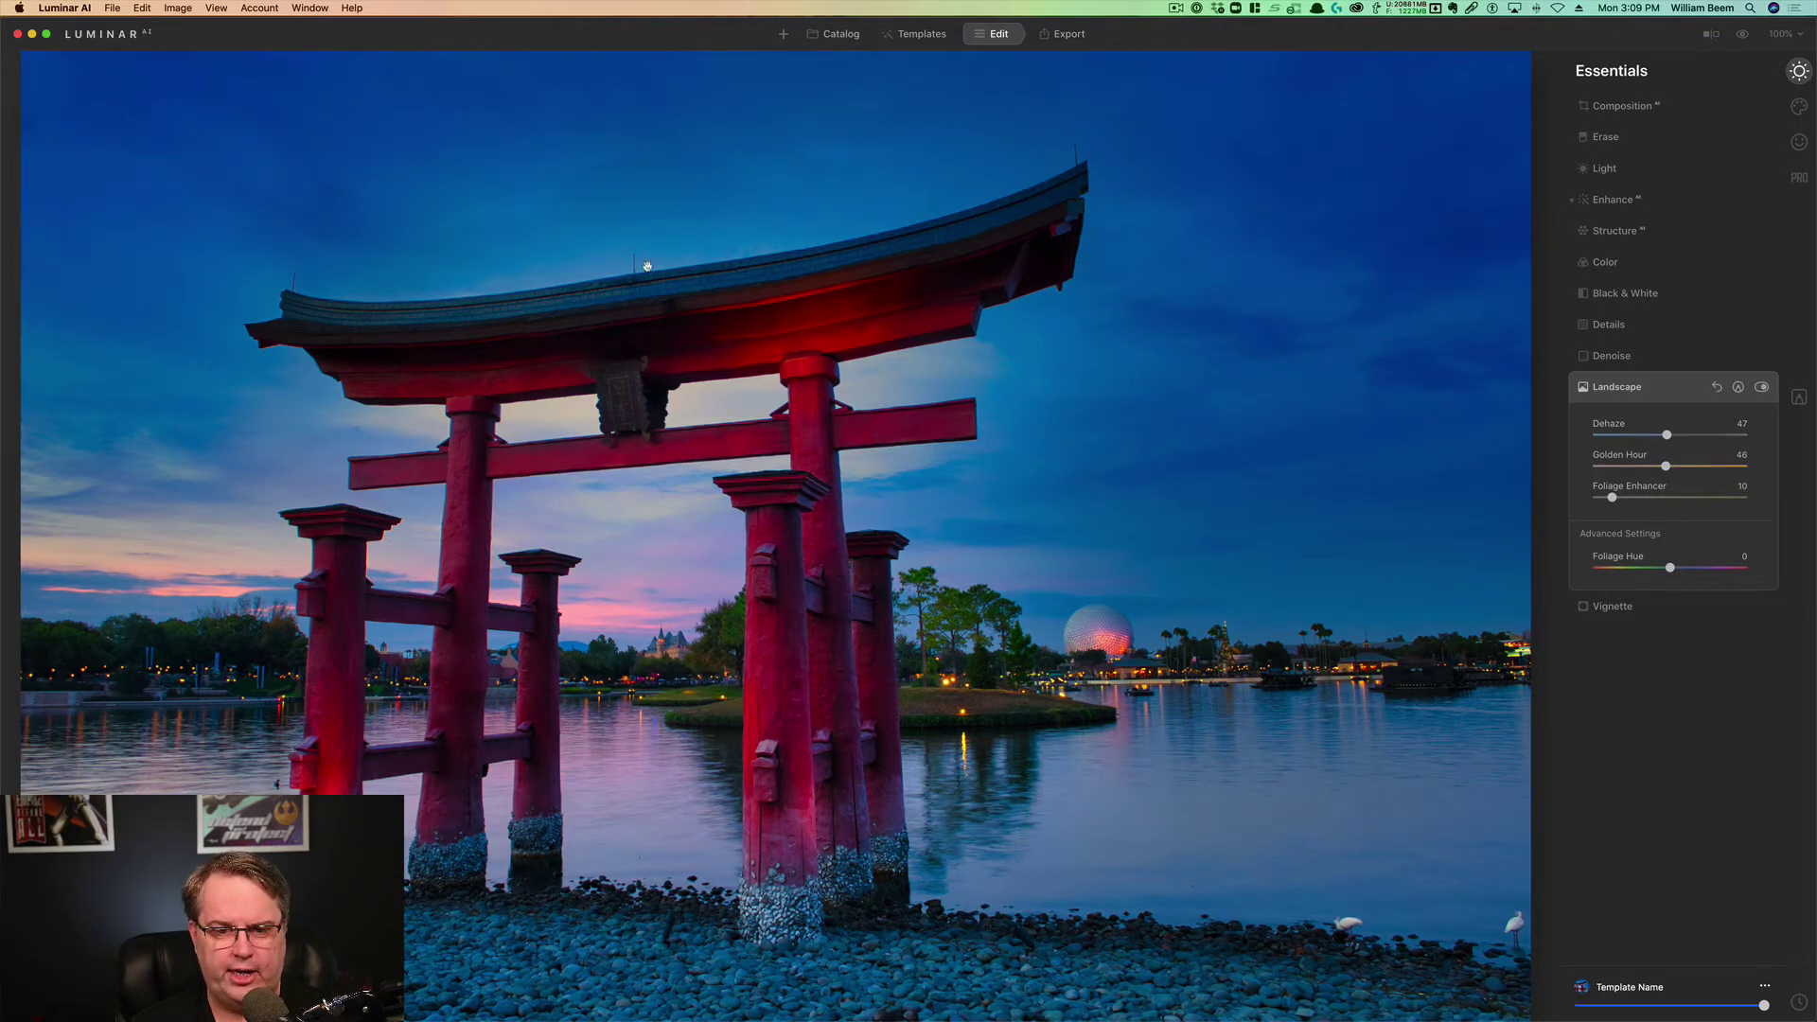
left_click(1761, 388)
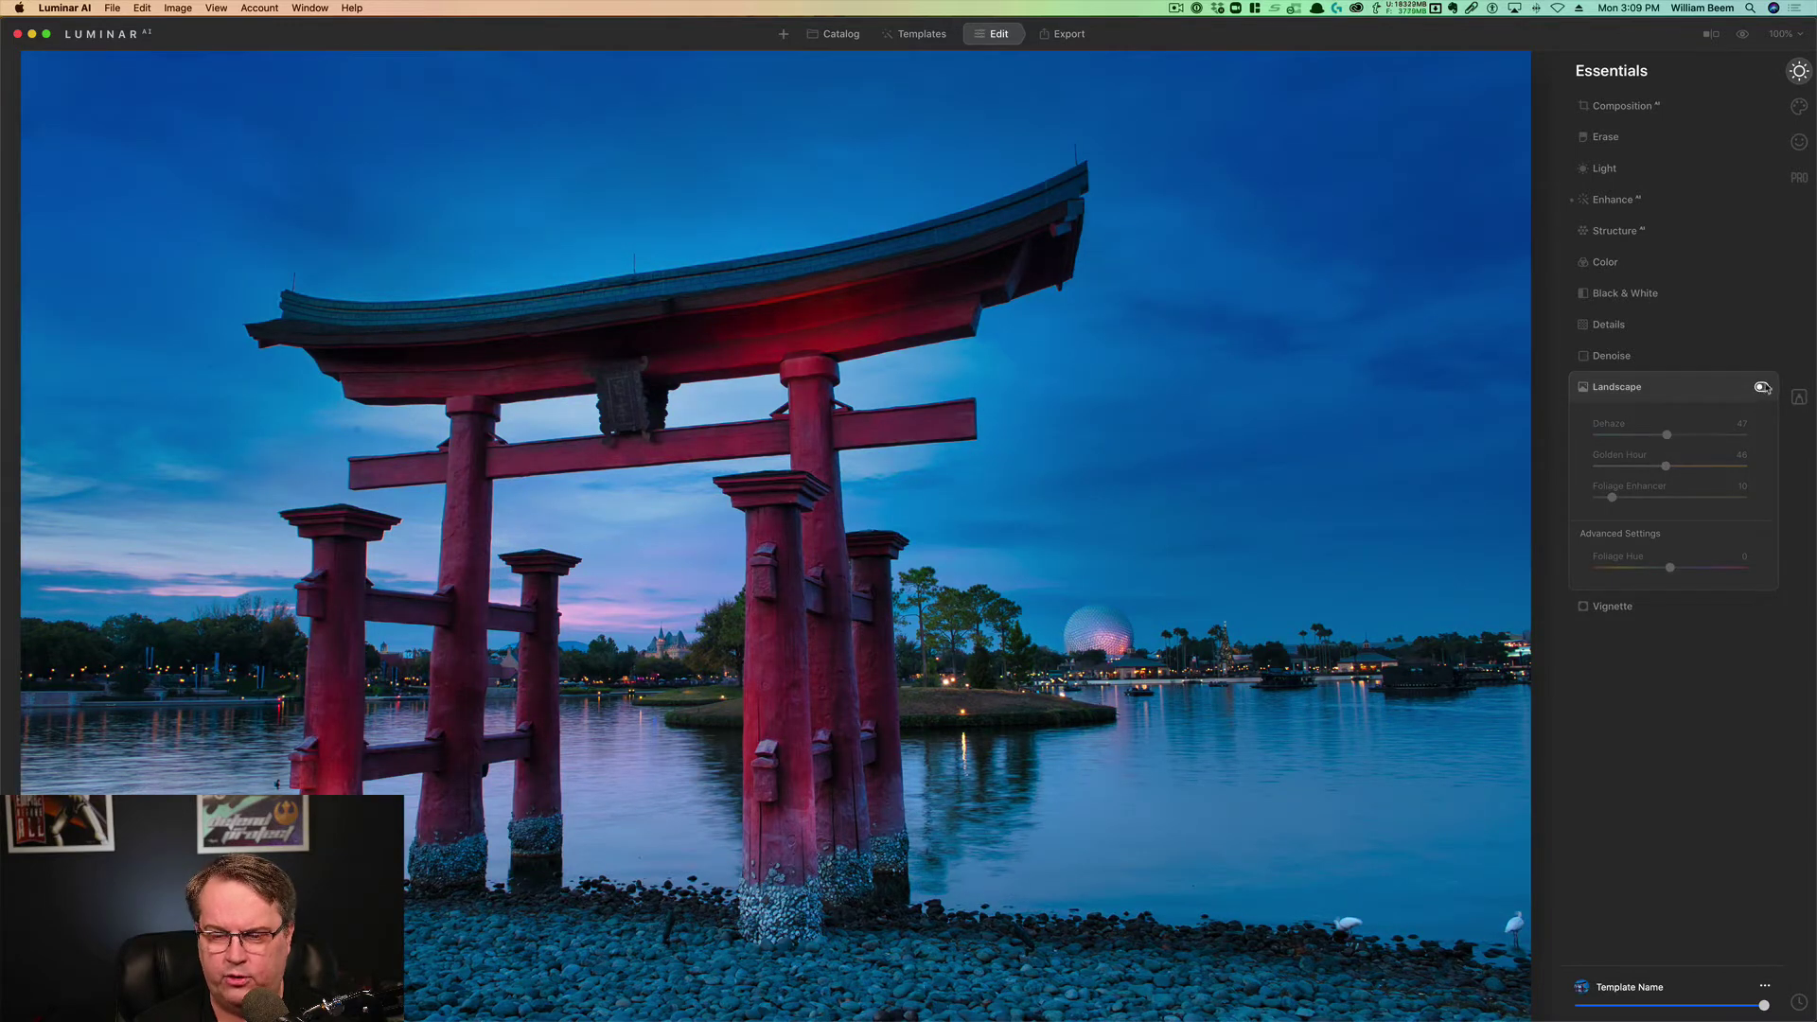
left_click(1761, 388)
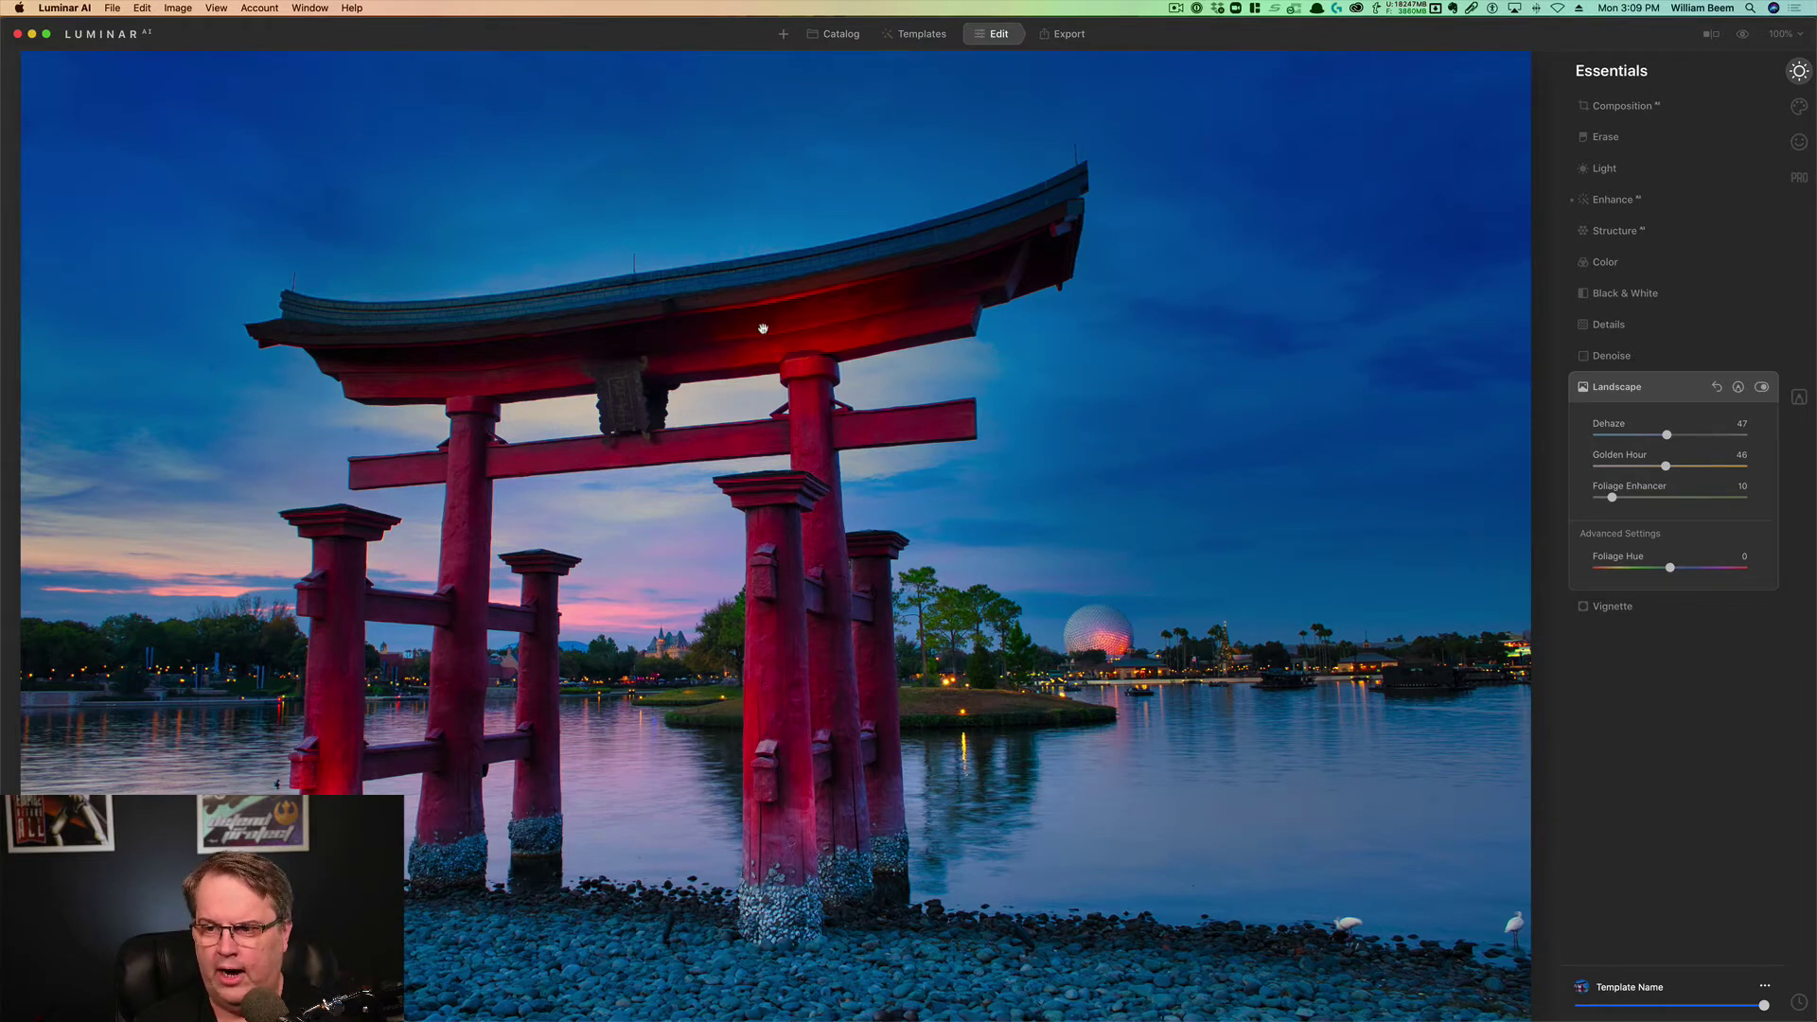
Step: Apply the Glow effect with type Glow and amount 27, and compare the torii gate photo with its unedited version
left_click(1799, 107)
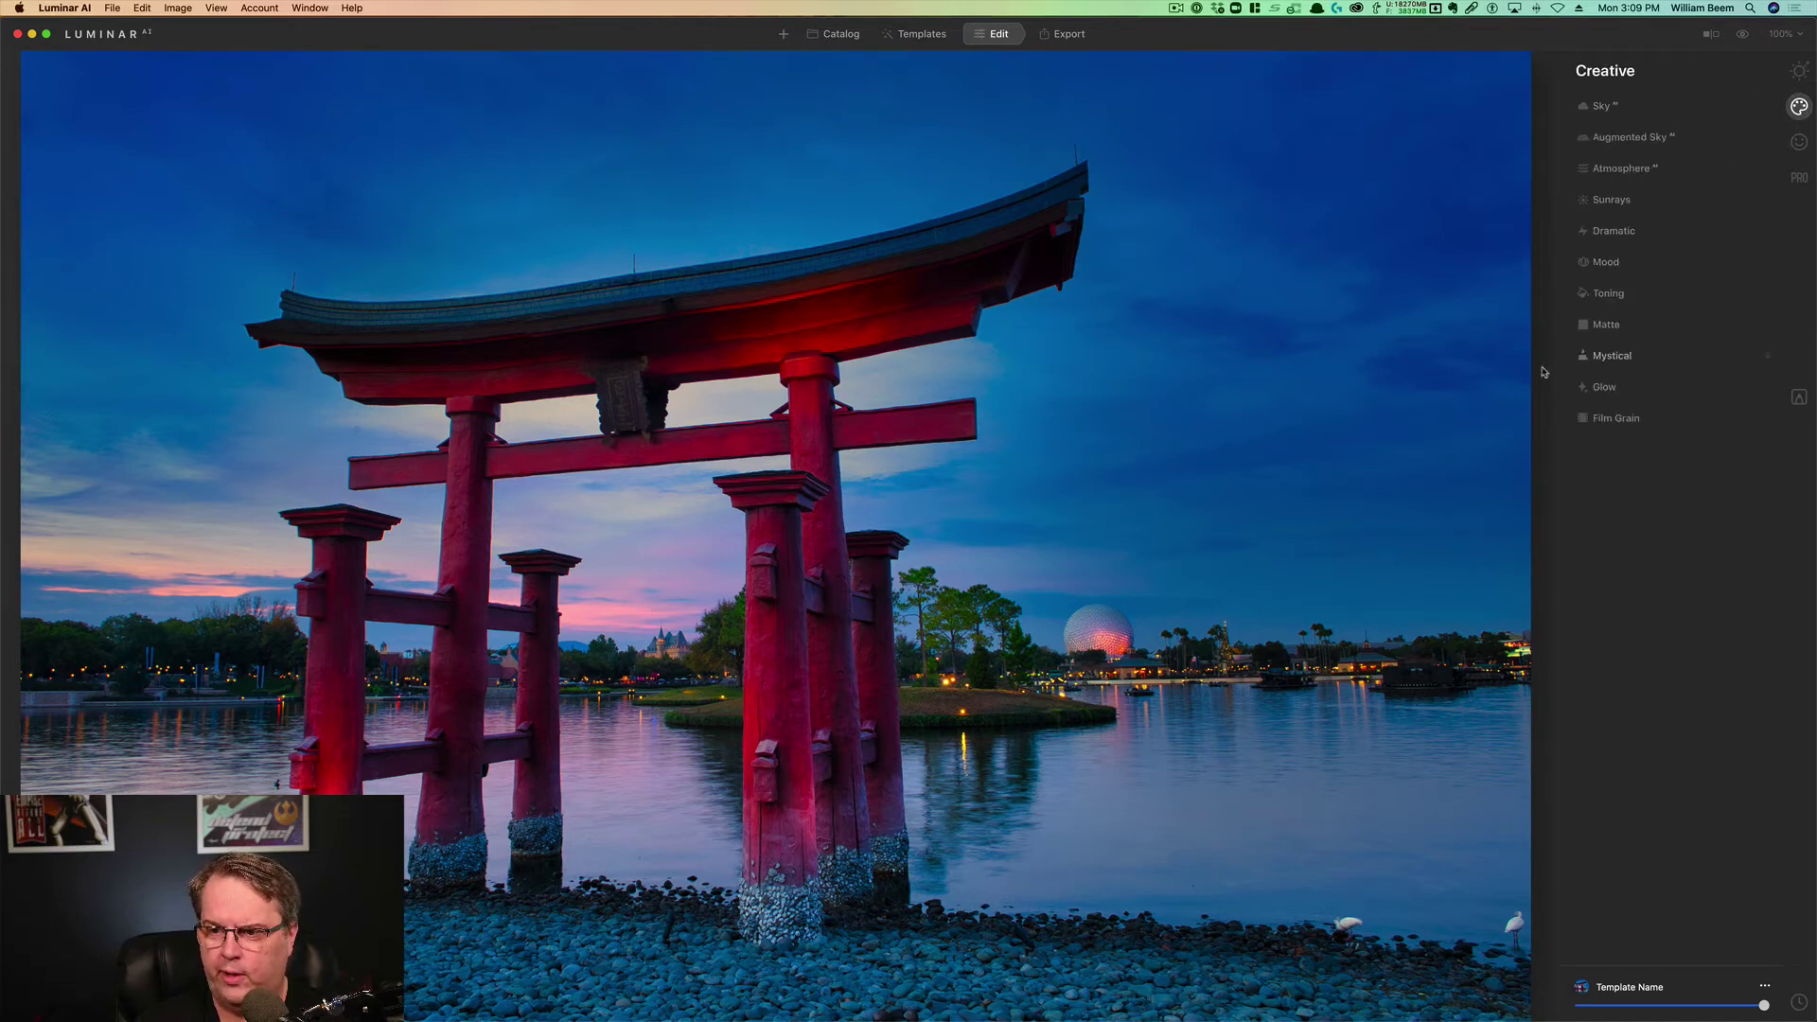
left_click(1604, 392)
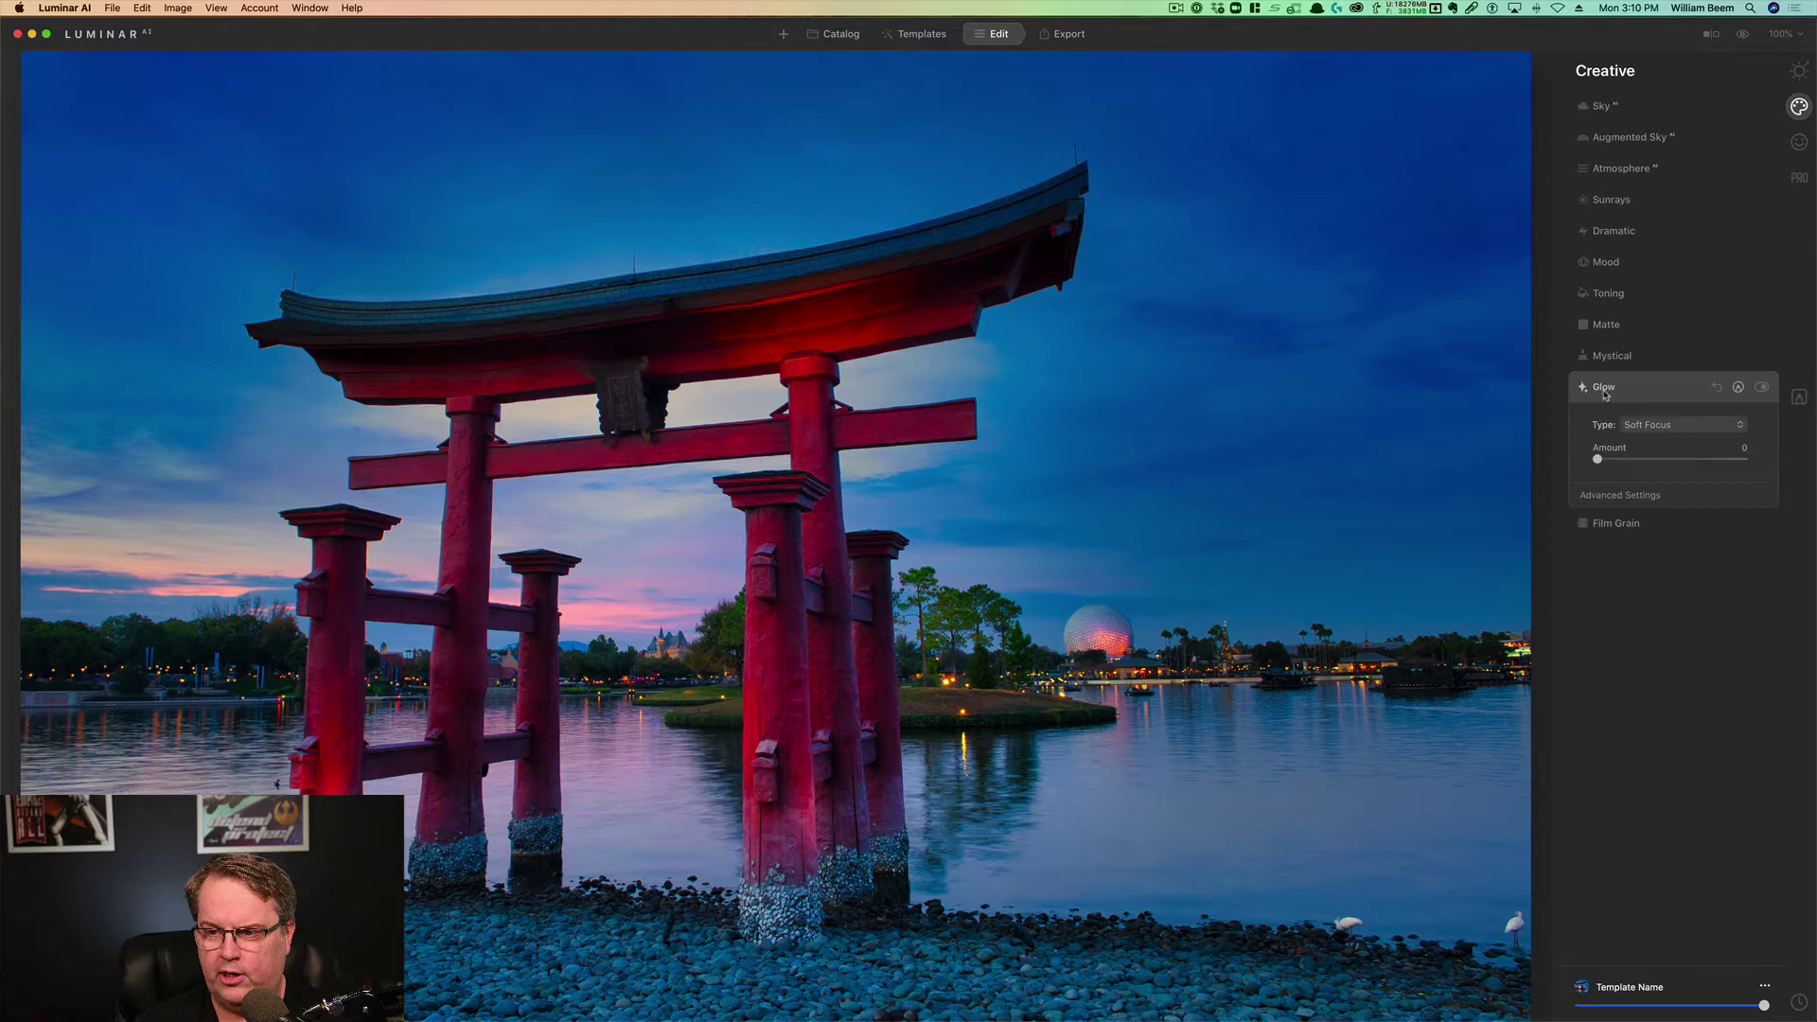
left_click(1651, 428)
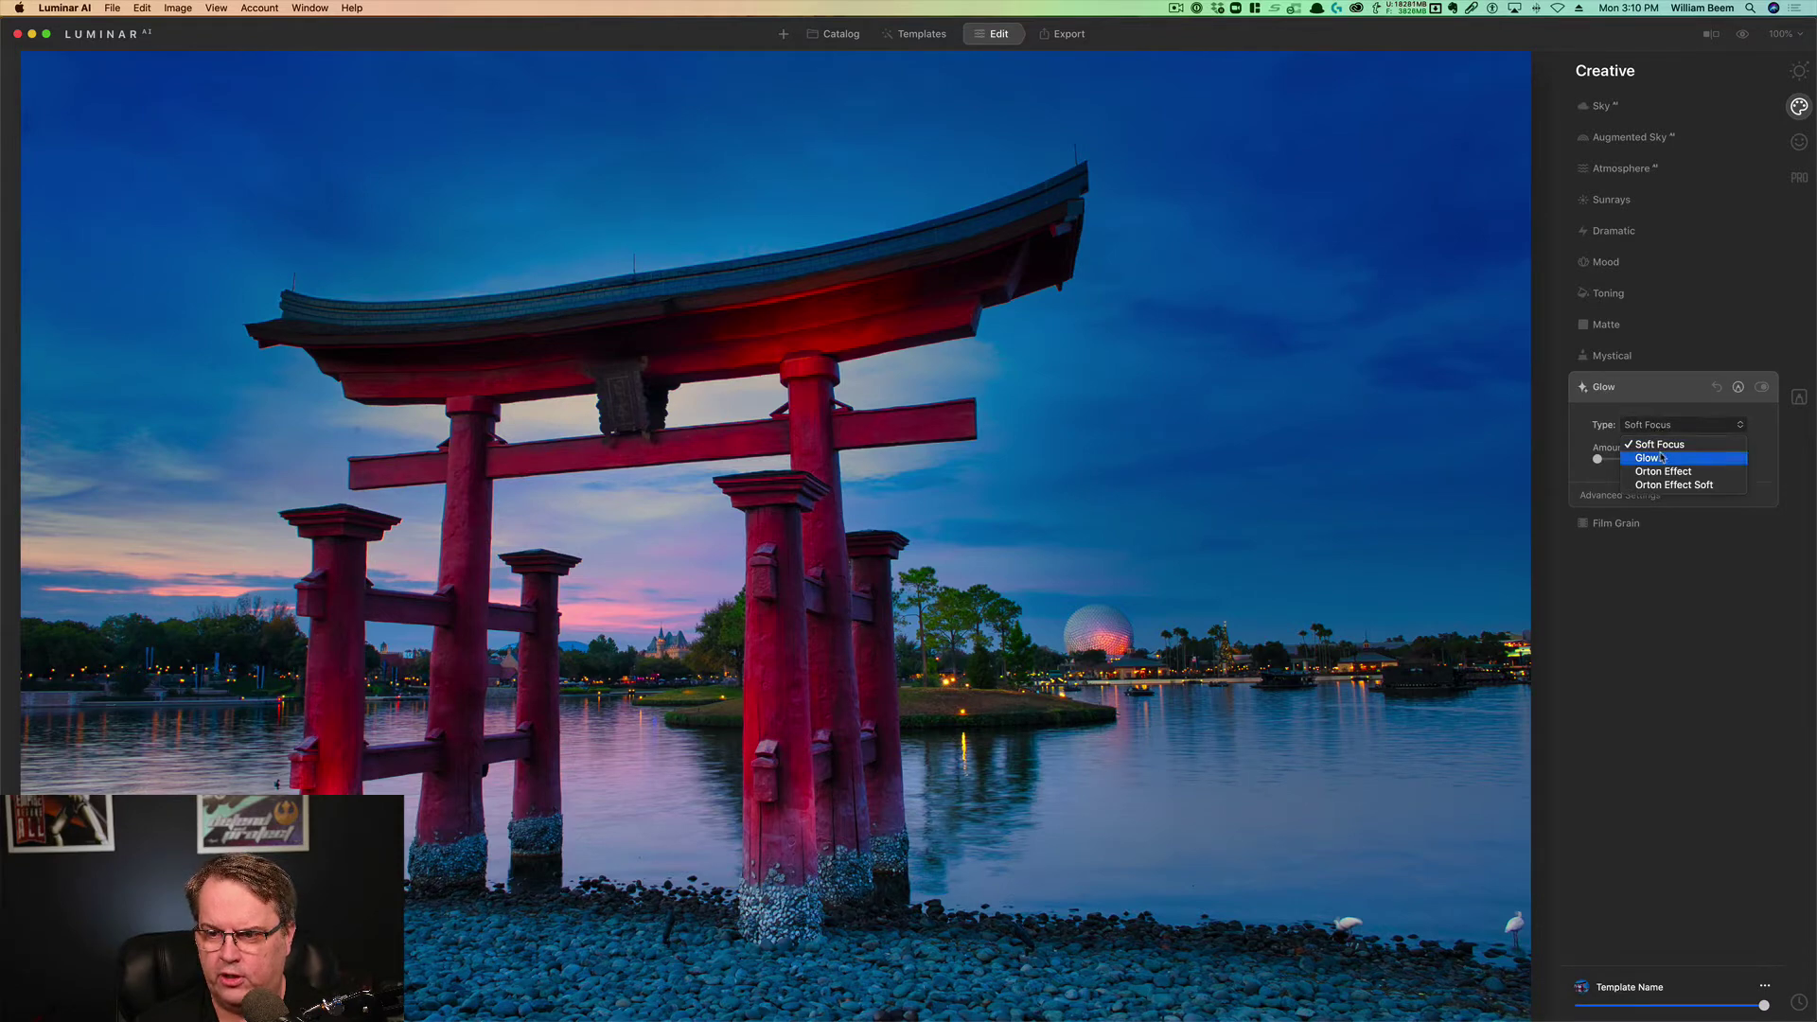
left_click(1663, 459)
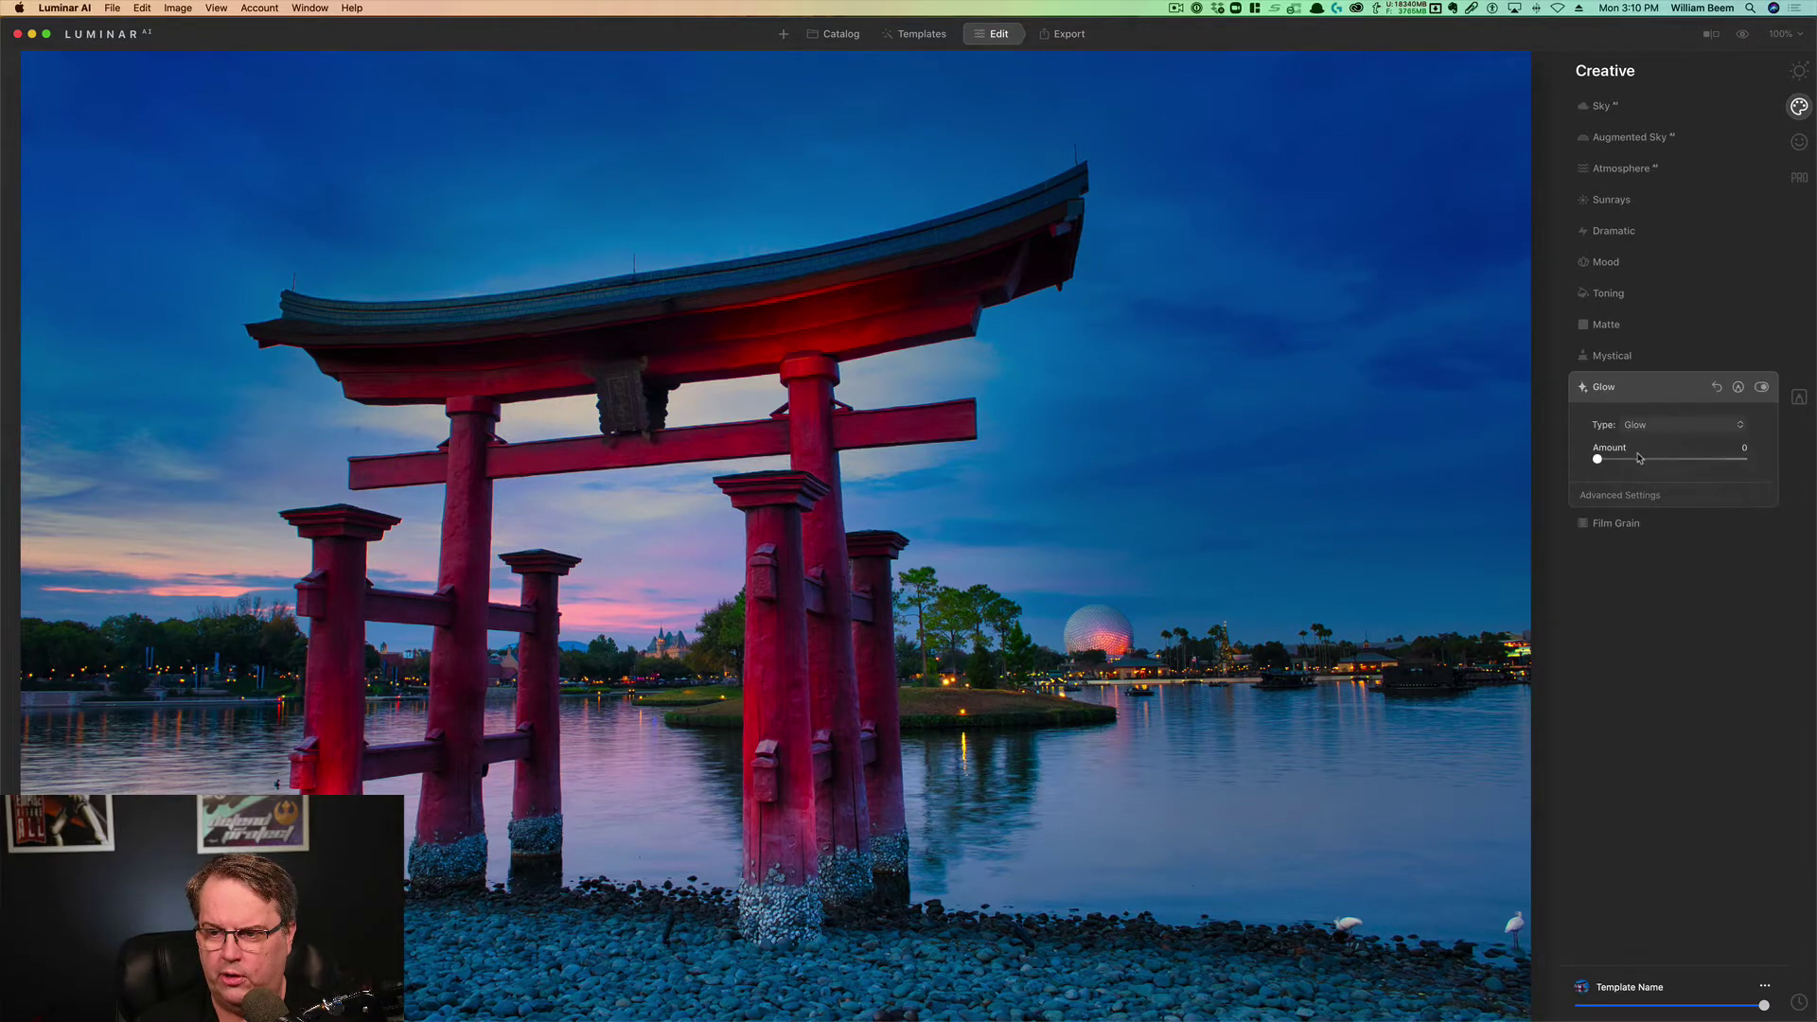
left_click(1668, 460)
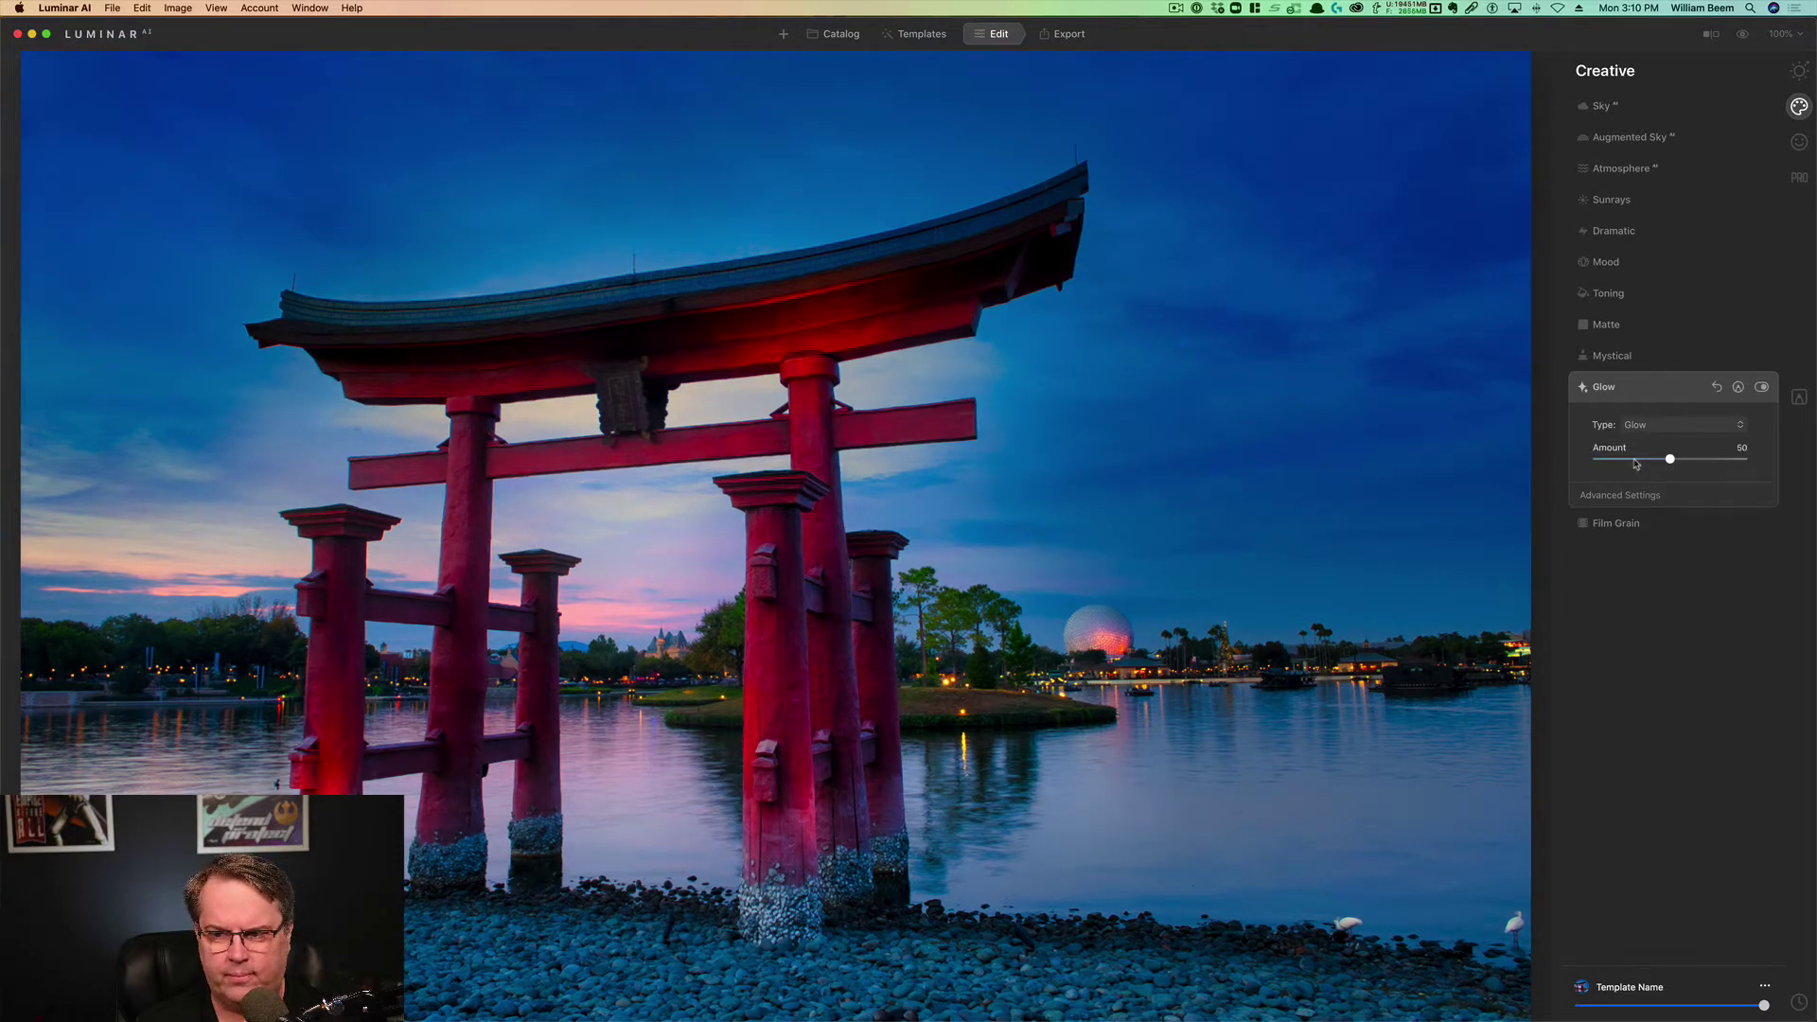
left_click(1636, 460)
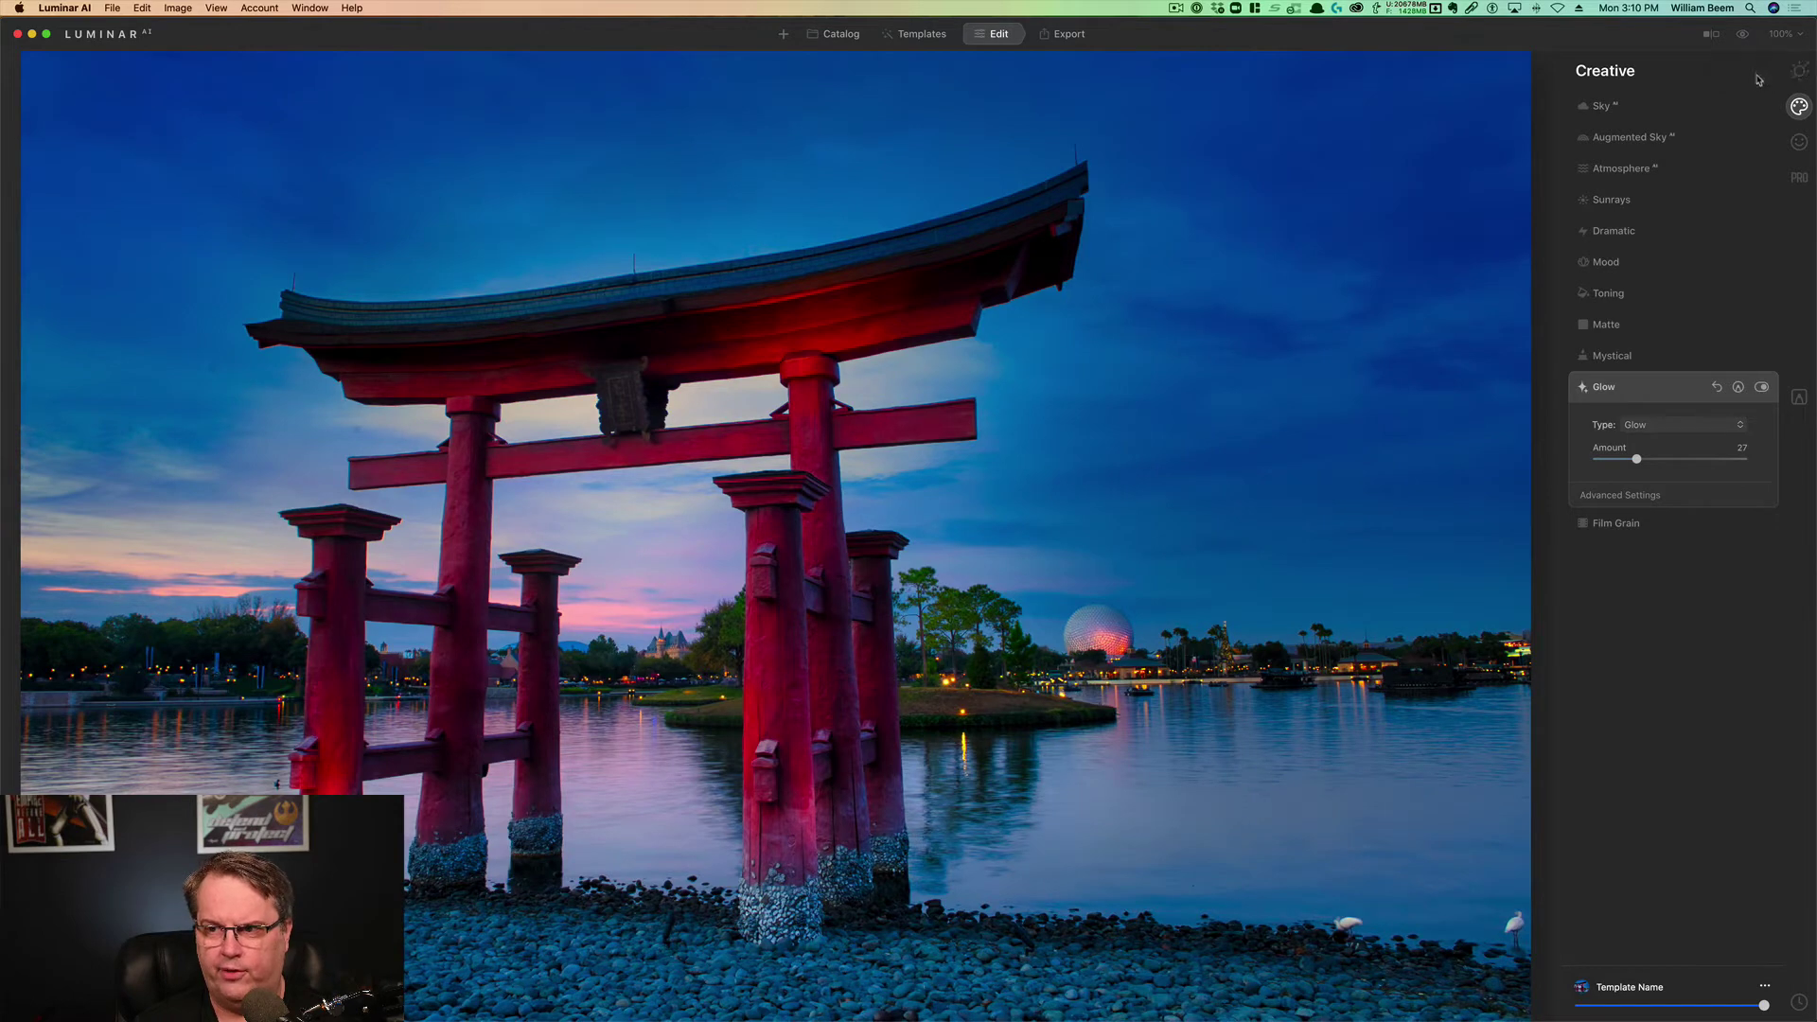
left_click(1742, 36)
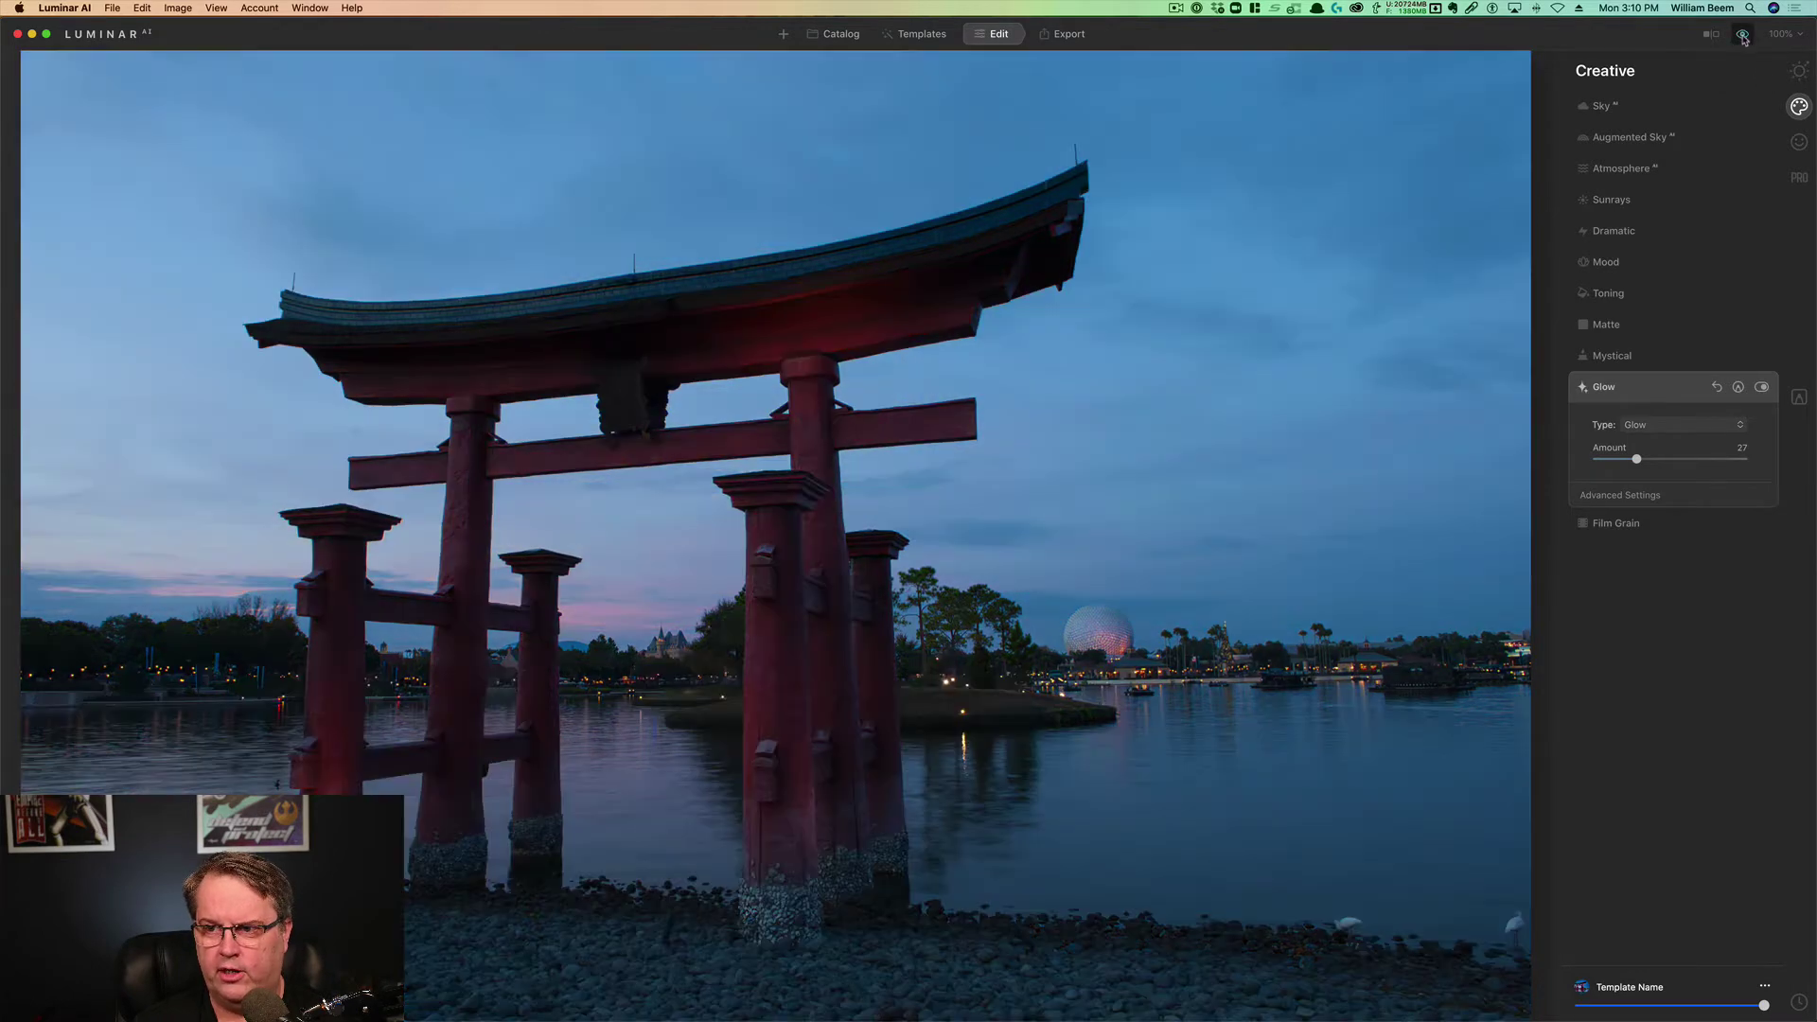
left_click(1742, 36)
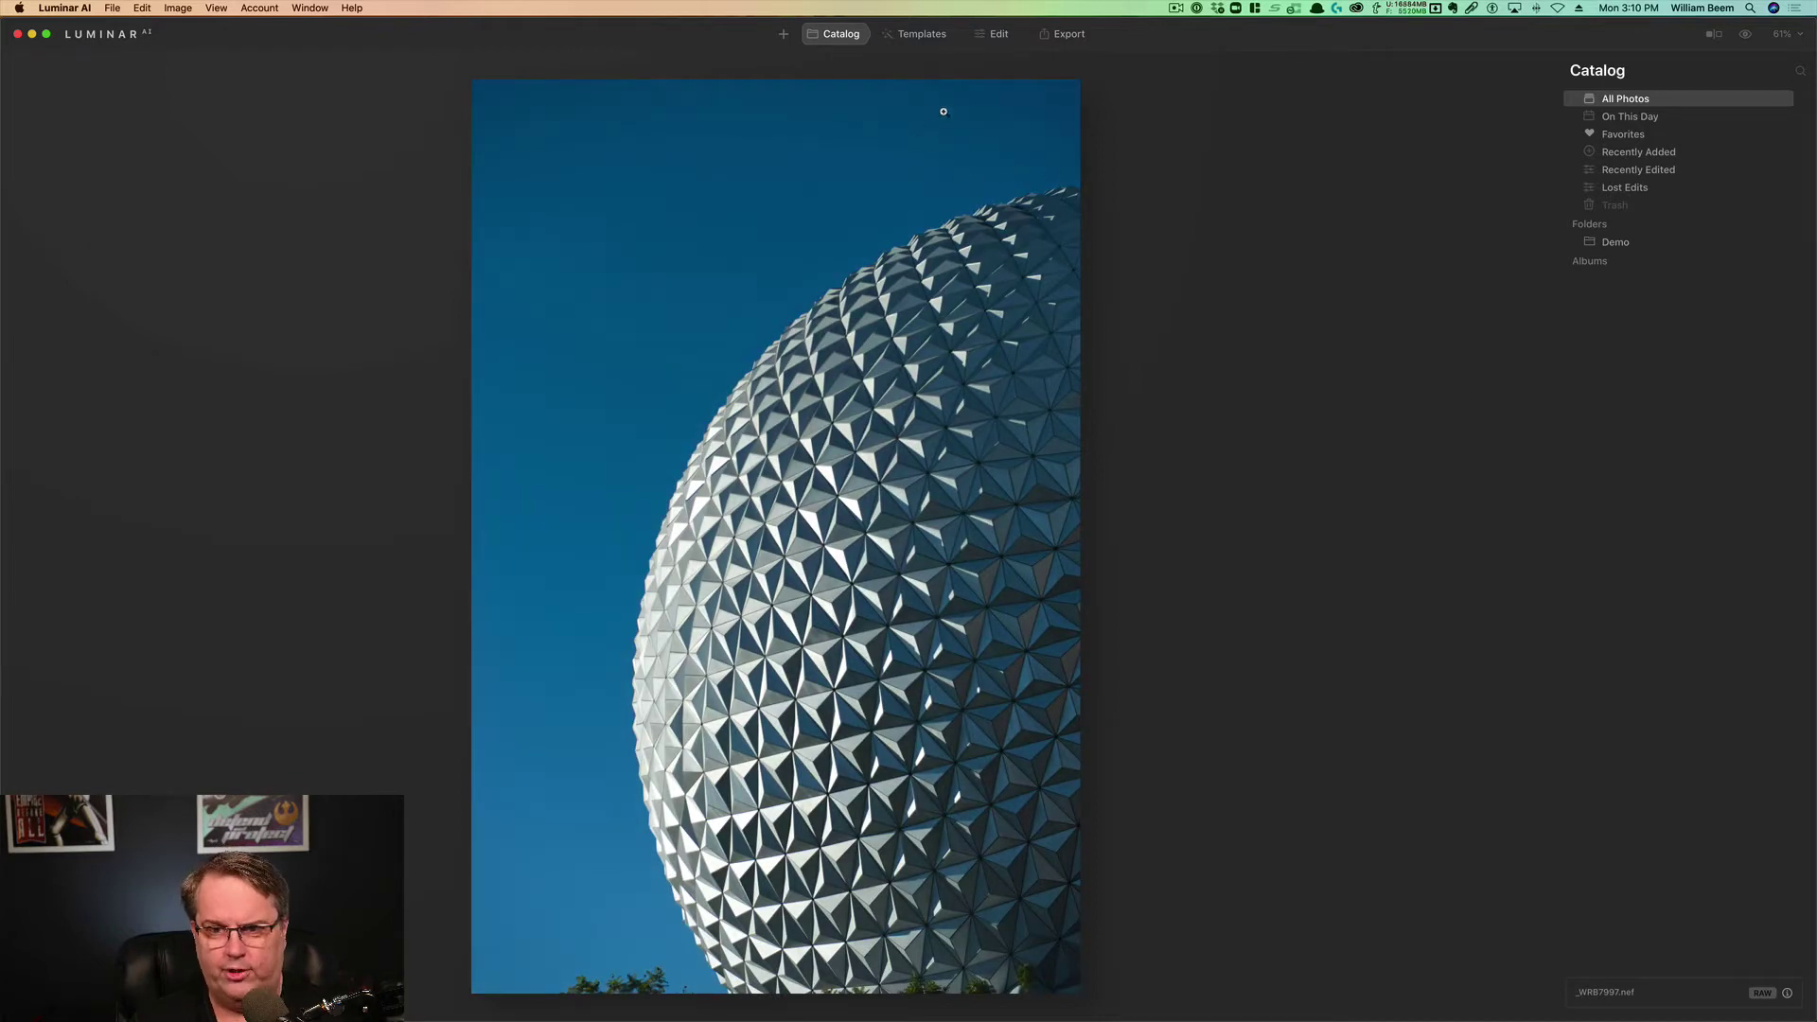
Step: Open the geodesic sphere photo for editing and bend its Light tone curve, raising the shadows and pulling down the highlights
left_click(997, 37)
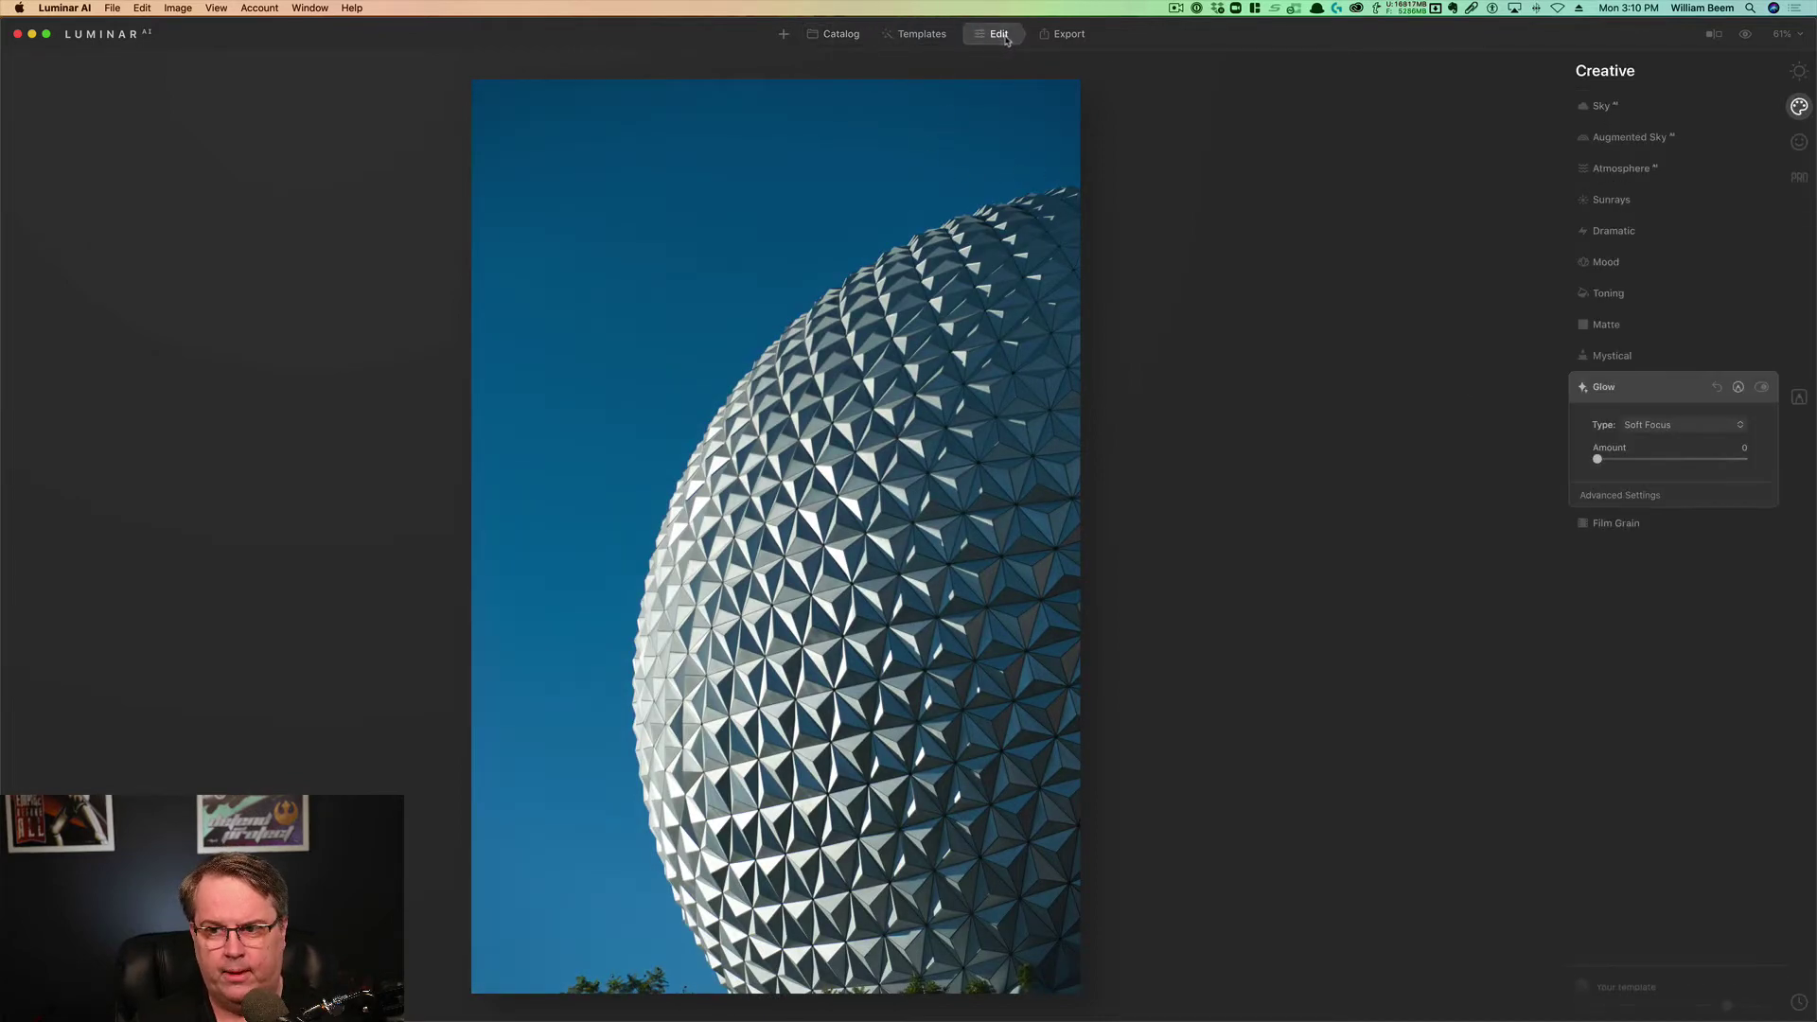
left_click(1799, 73)
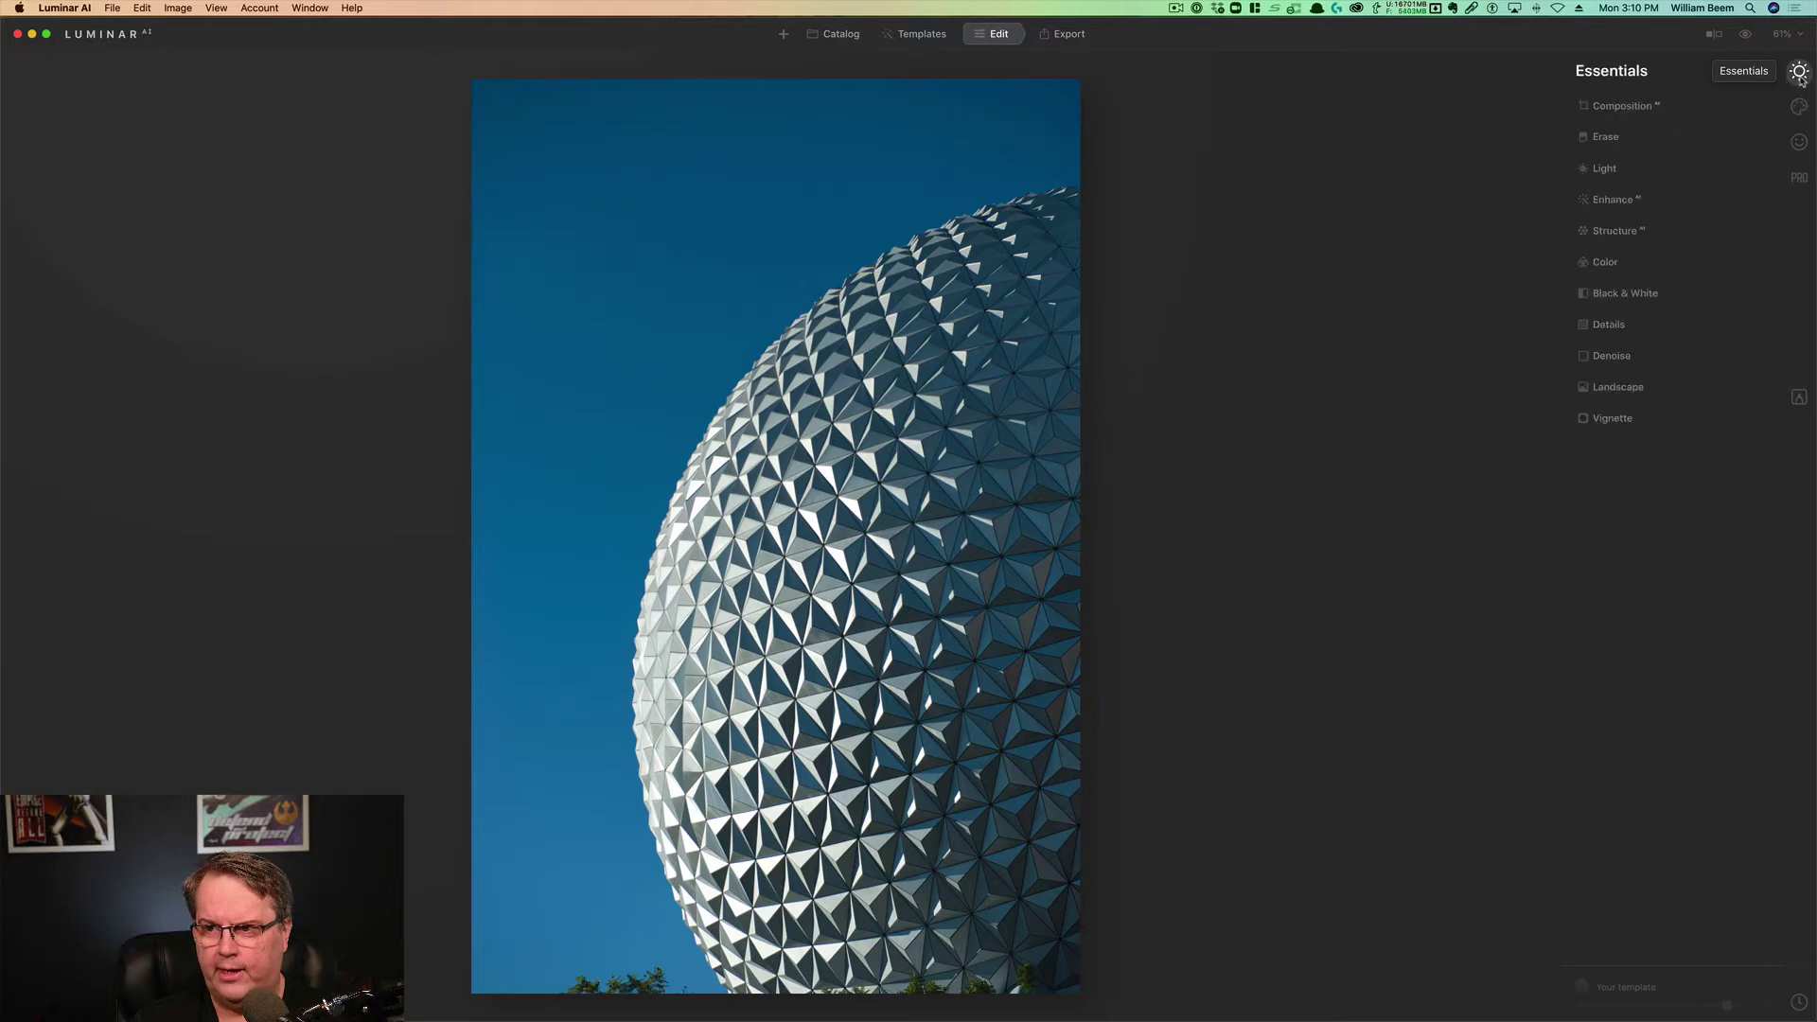
left_click(1635, 174)
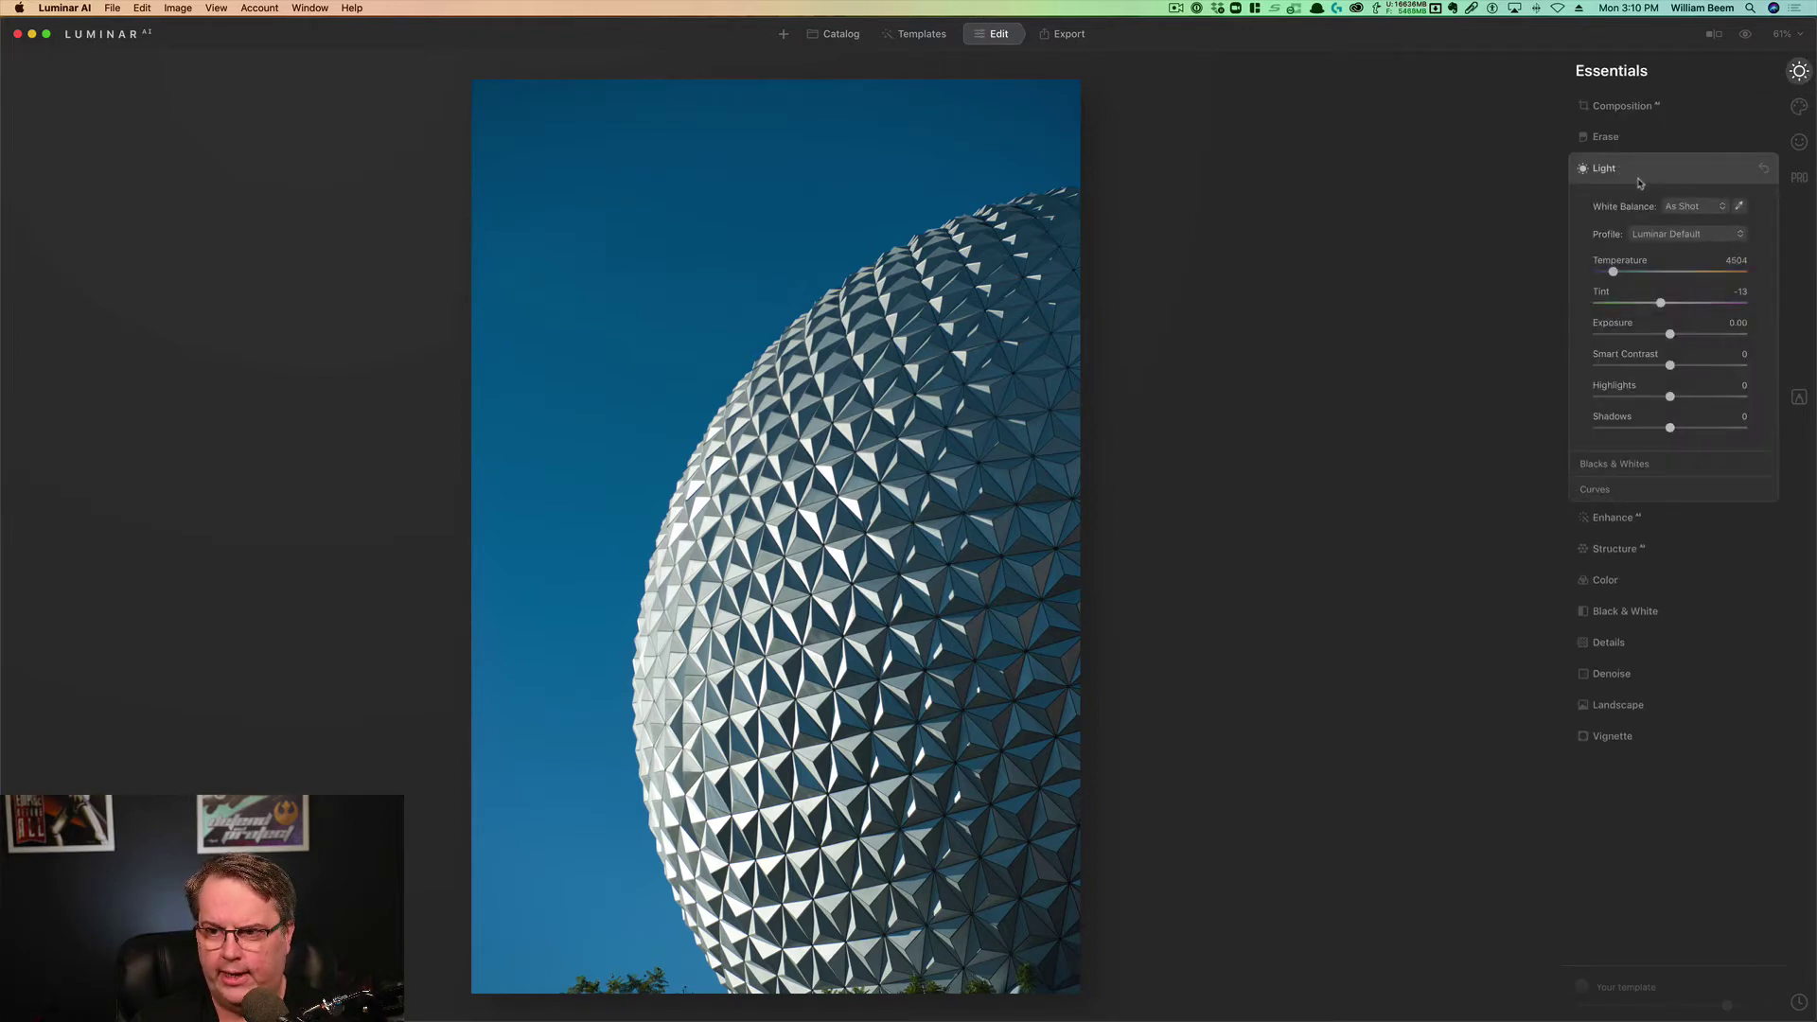
left_click(1598, 490)
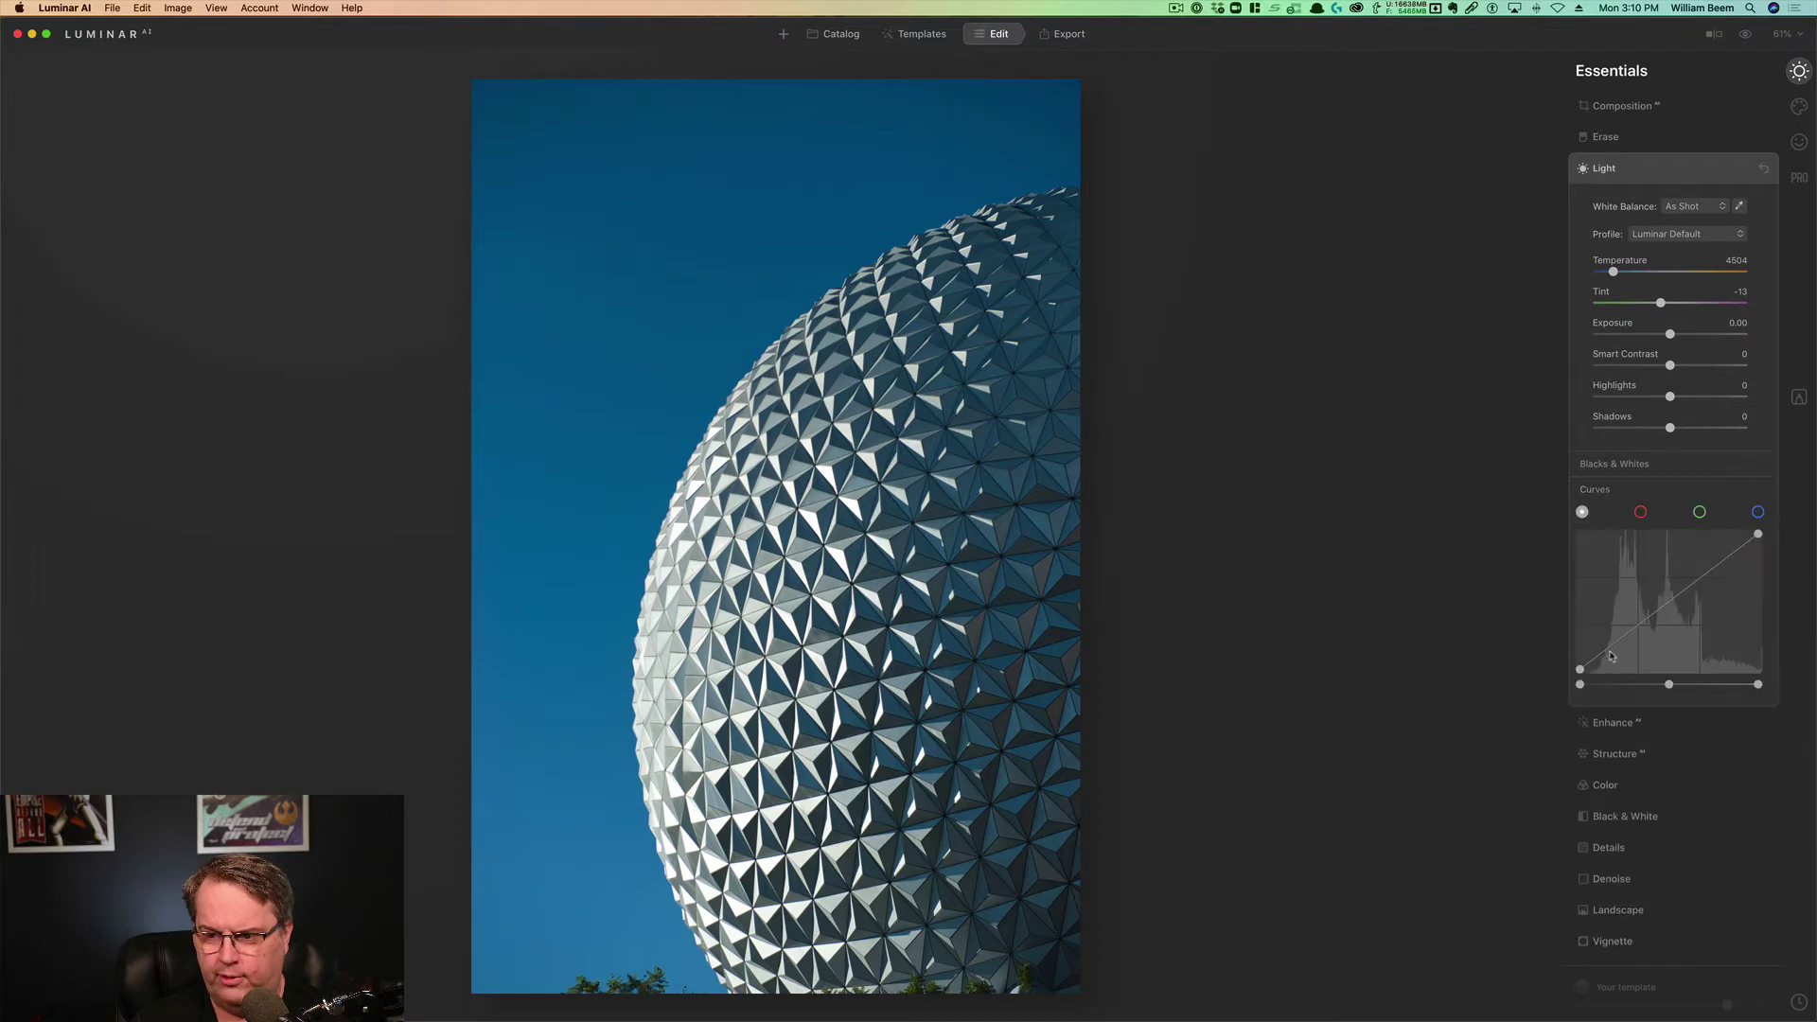
left_click_drag(1614, 651, 1623, 576)
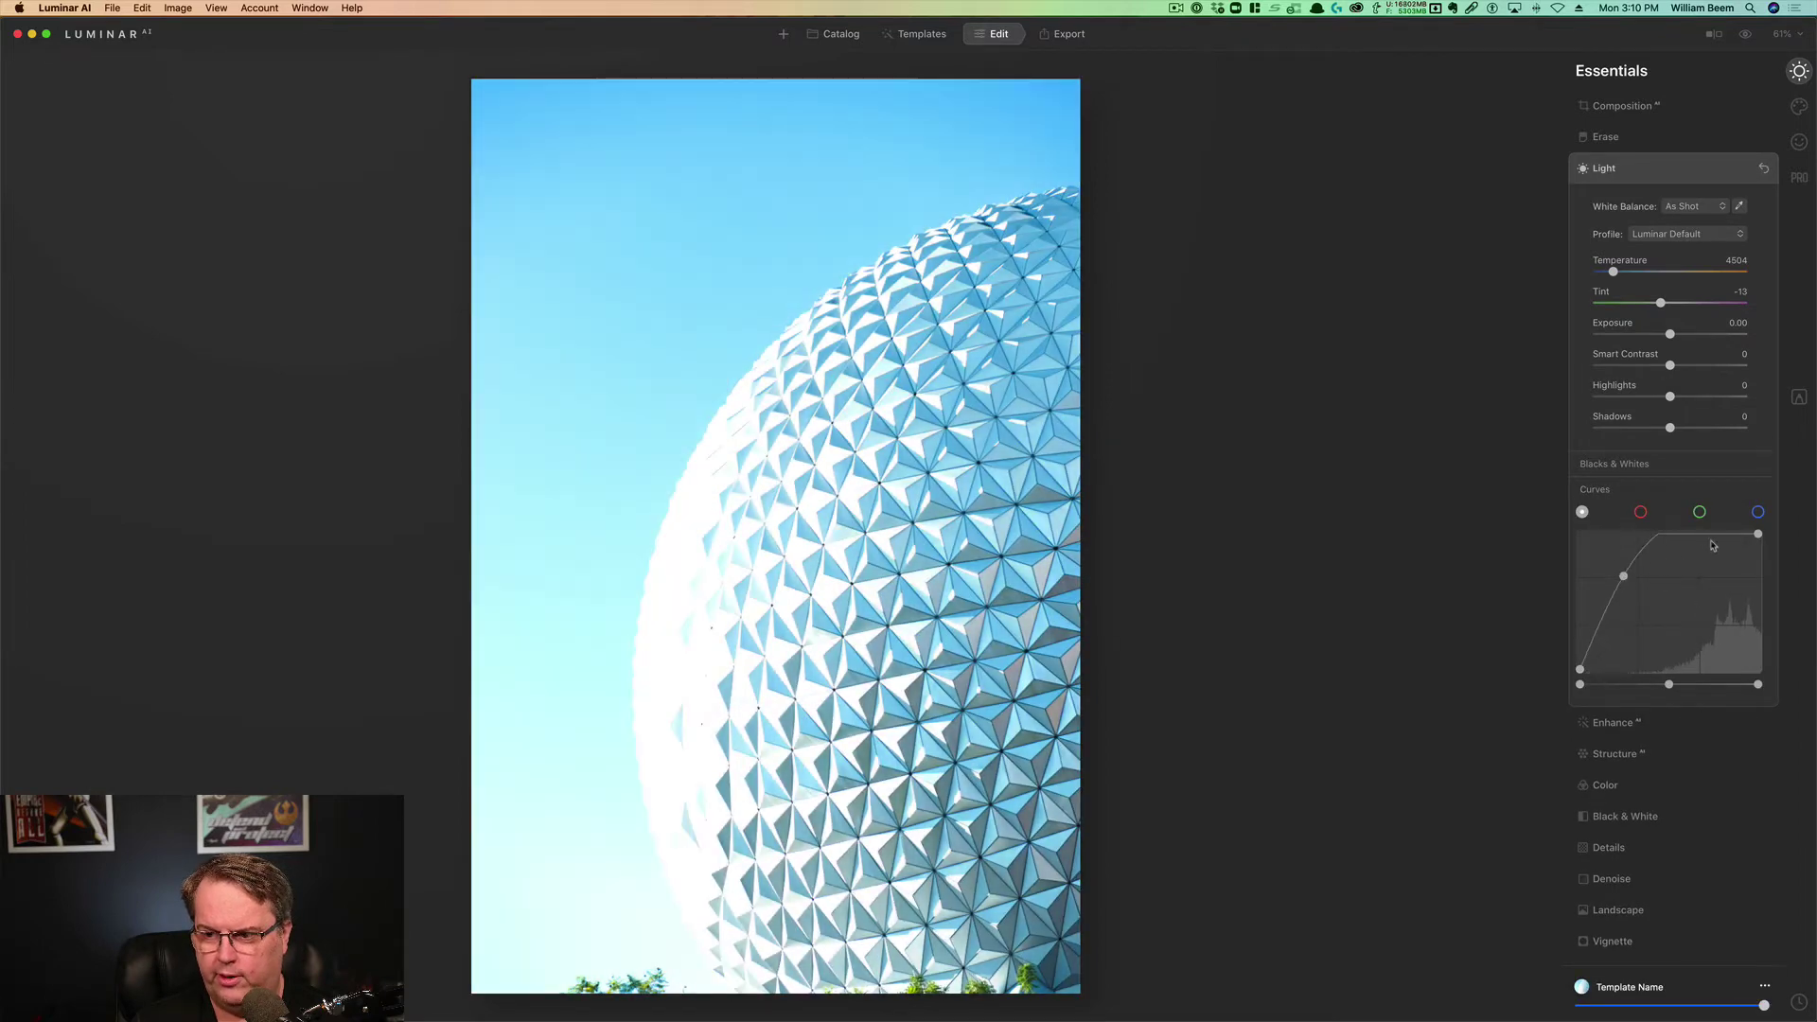
left_click_drag(1726, 536, 1724, 631)
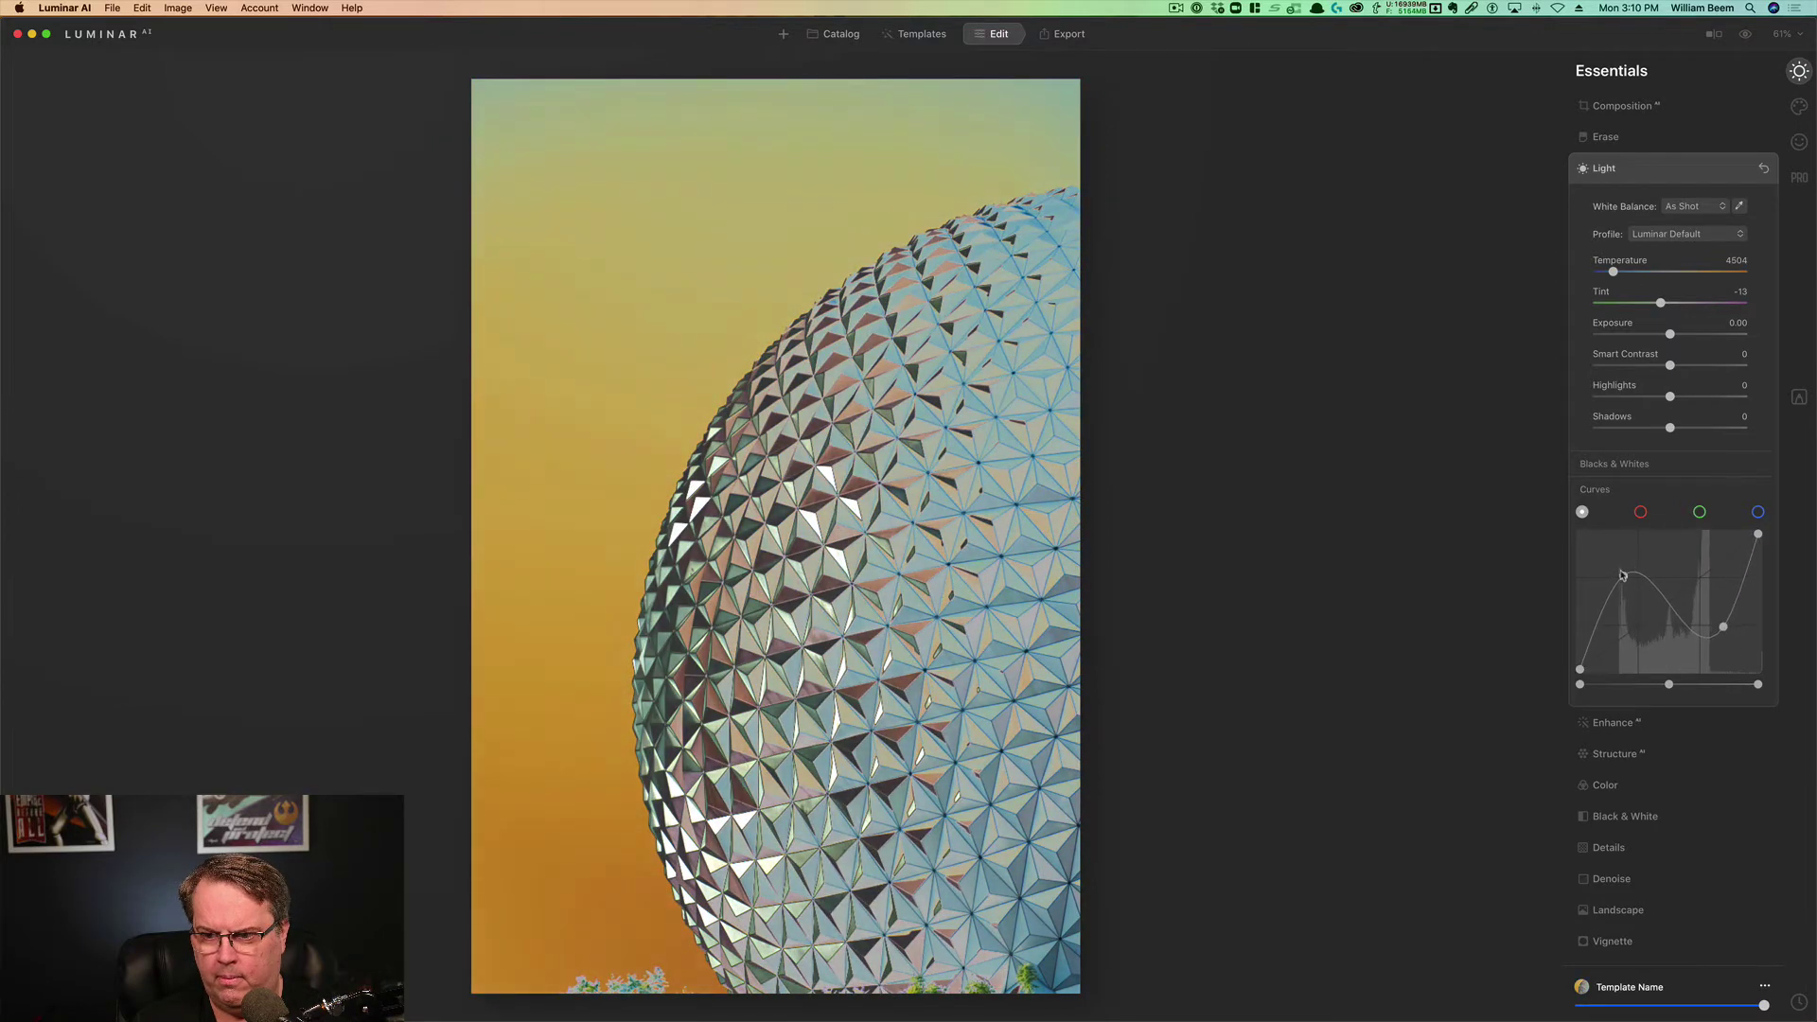
Step: Move both curve points closer together, raising the shadow point further, and compare the sphere photo with its unedited version
left_click_drag(1623, 575, 1665, 546)
mouse_move(1729, 636)
left_mouse_down()
mouse_move(1715, 621)
mouse_move(1680, 662)
mouse_move(1706, 625)
left_mouse_up()
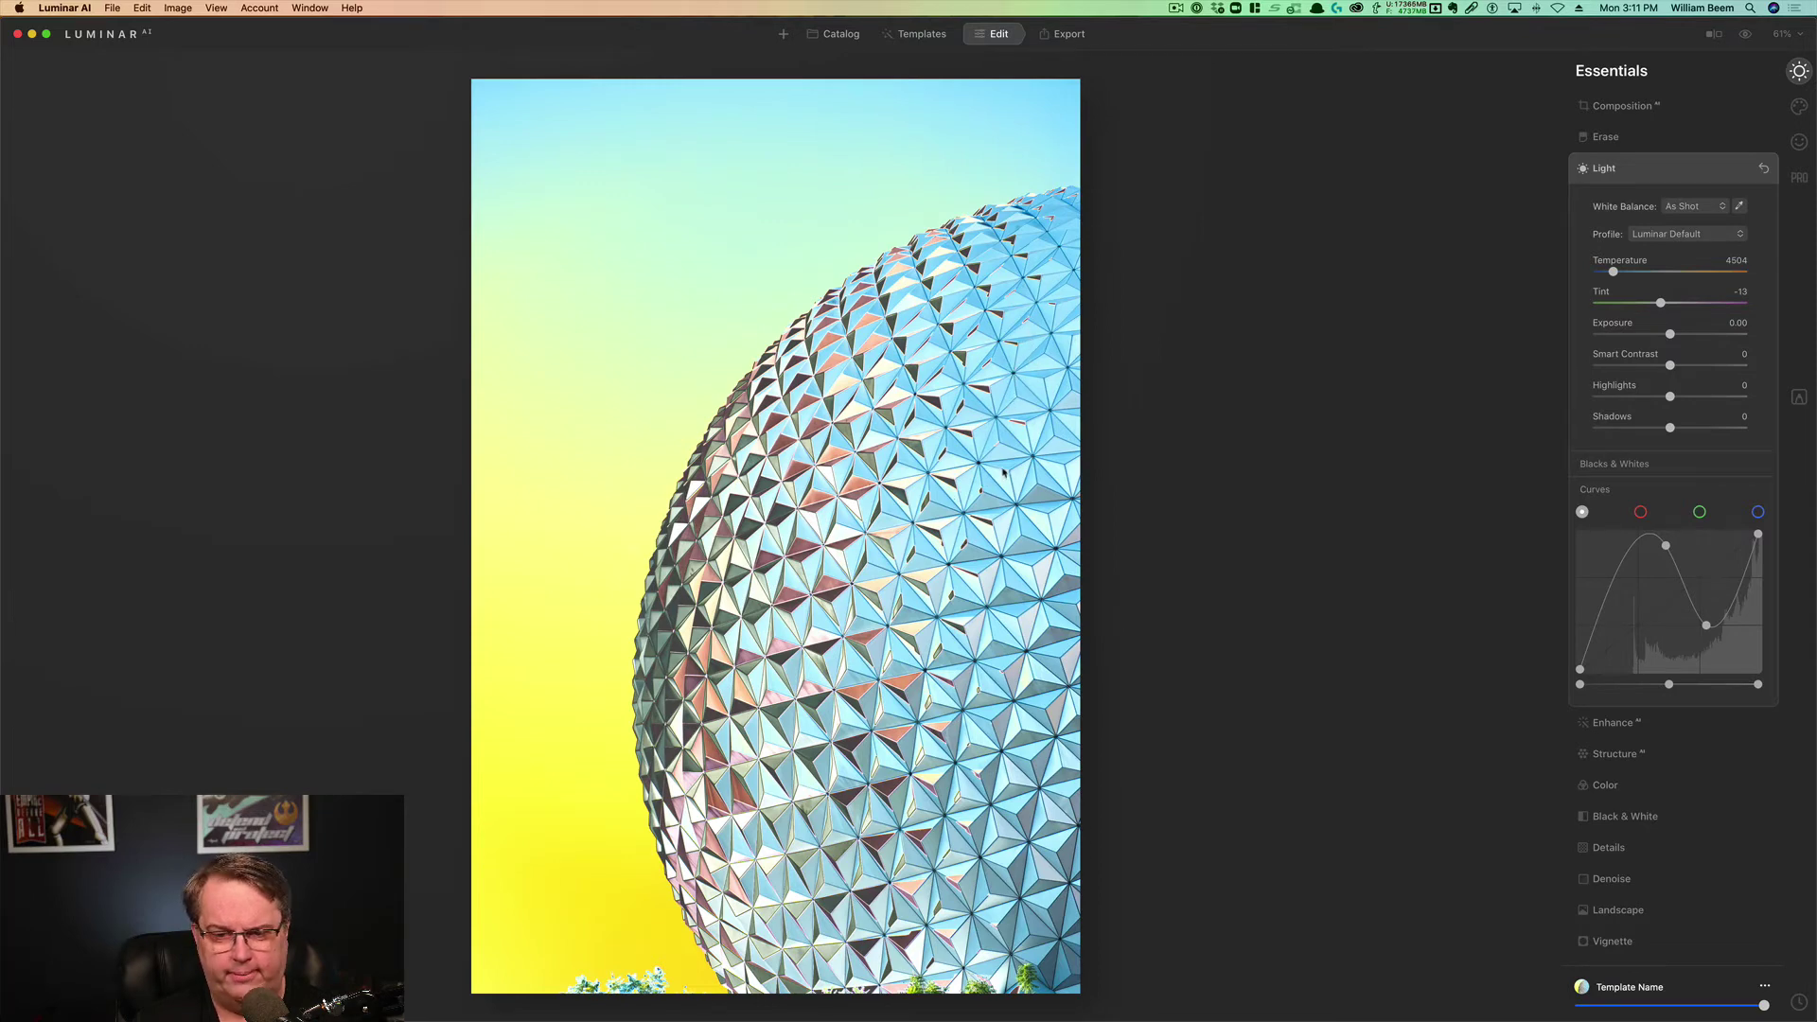
left_click(1744, 35)
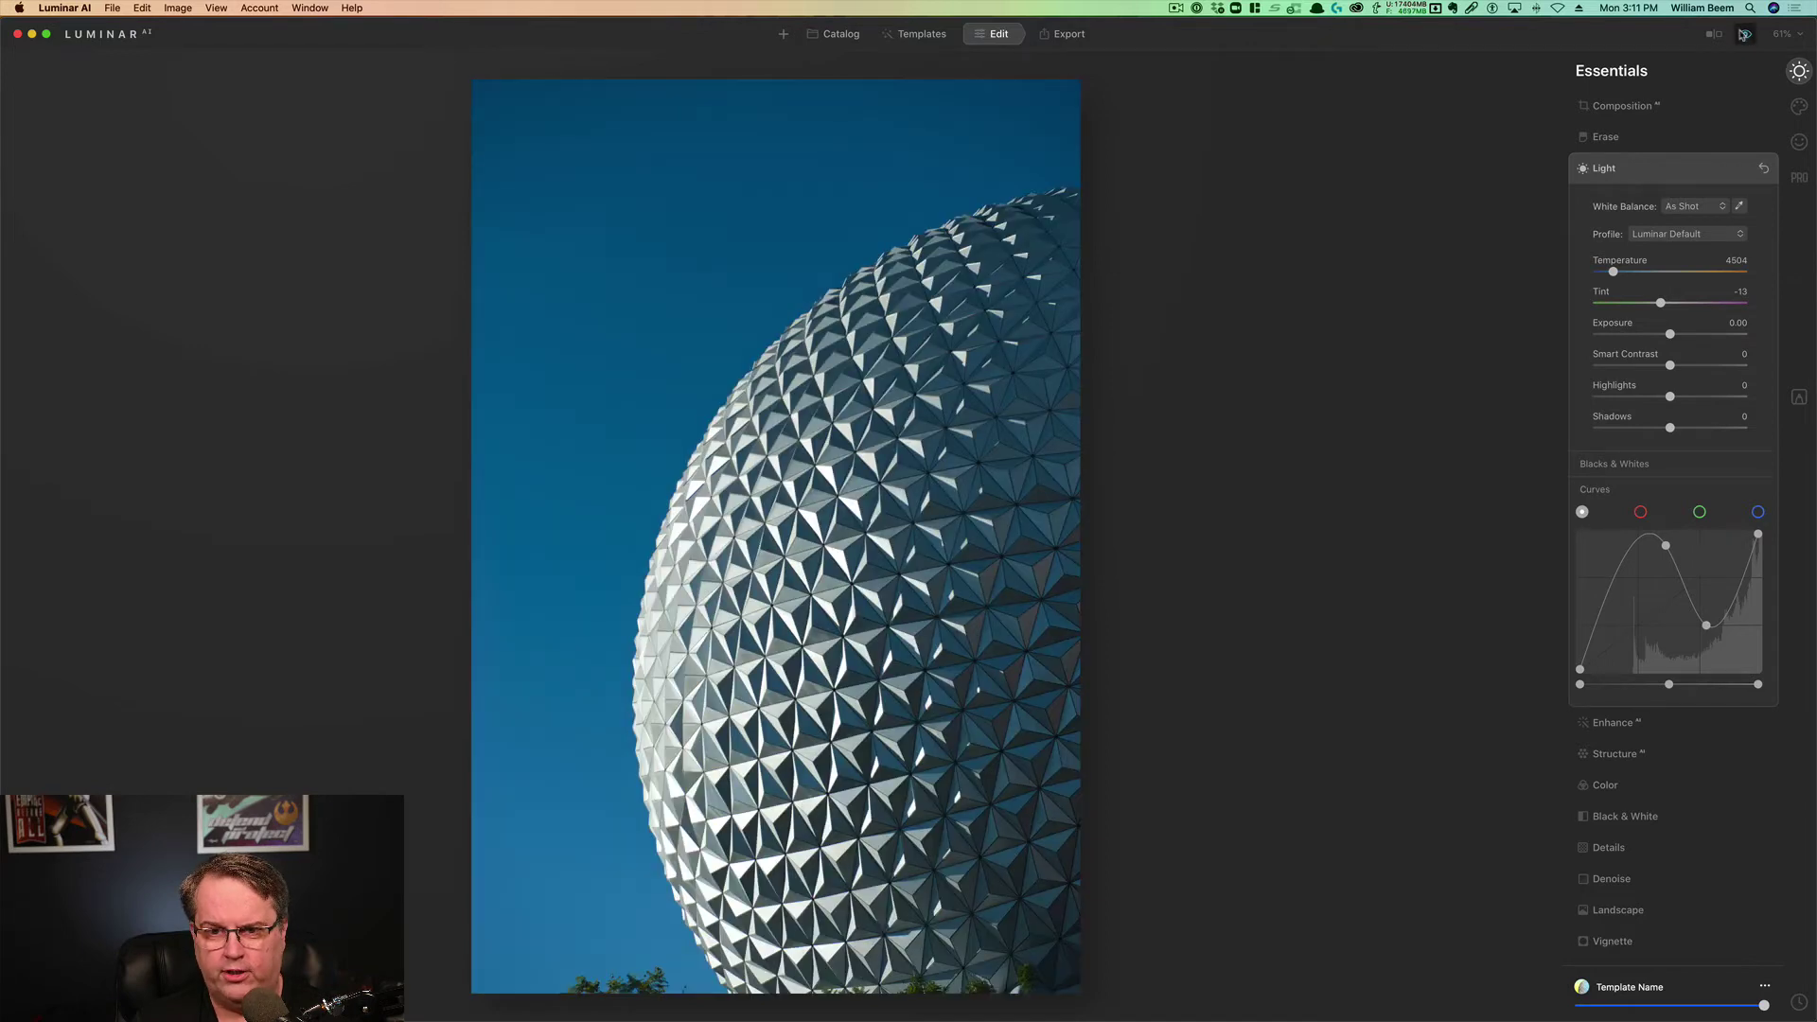
left_click(1745, 35)
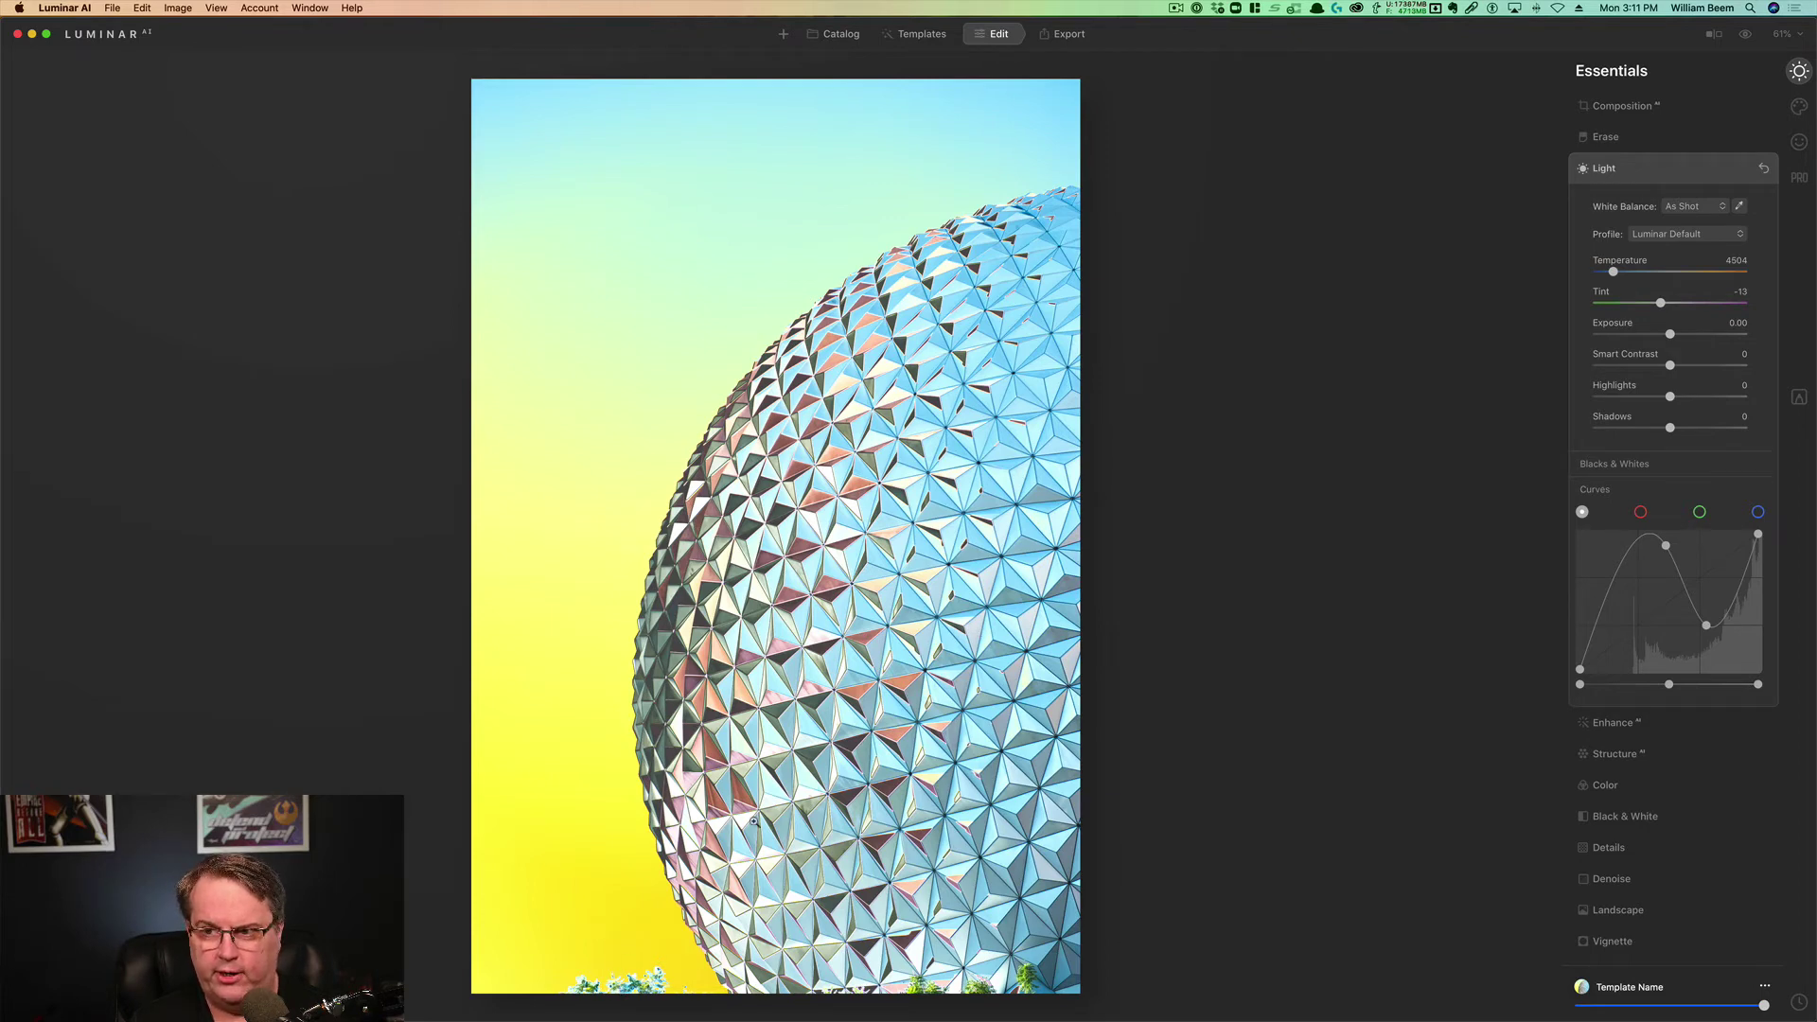
Step: Crop the sphere photo at its original ratio, trimming the treetops along the bottom edge and a strip of the left side
left_click(1623, 106)
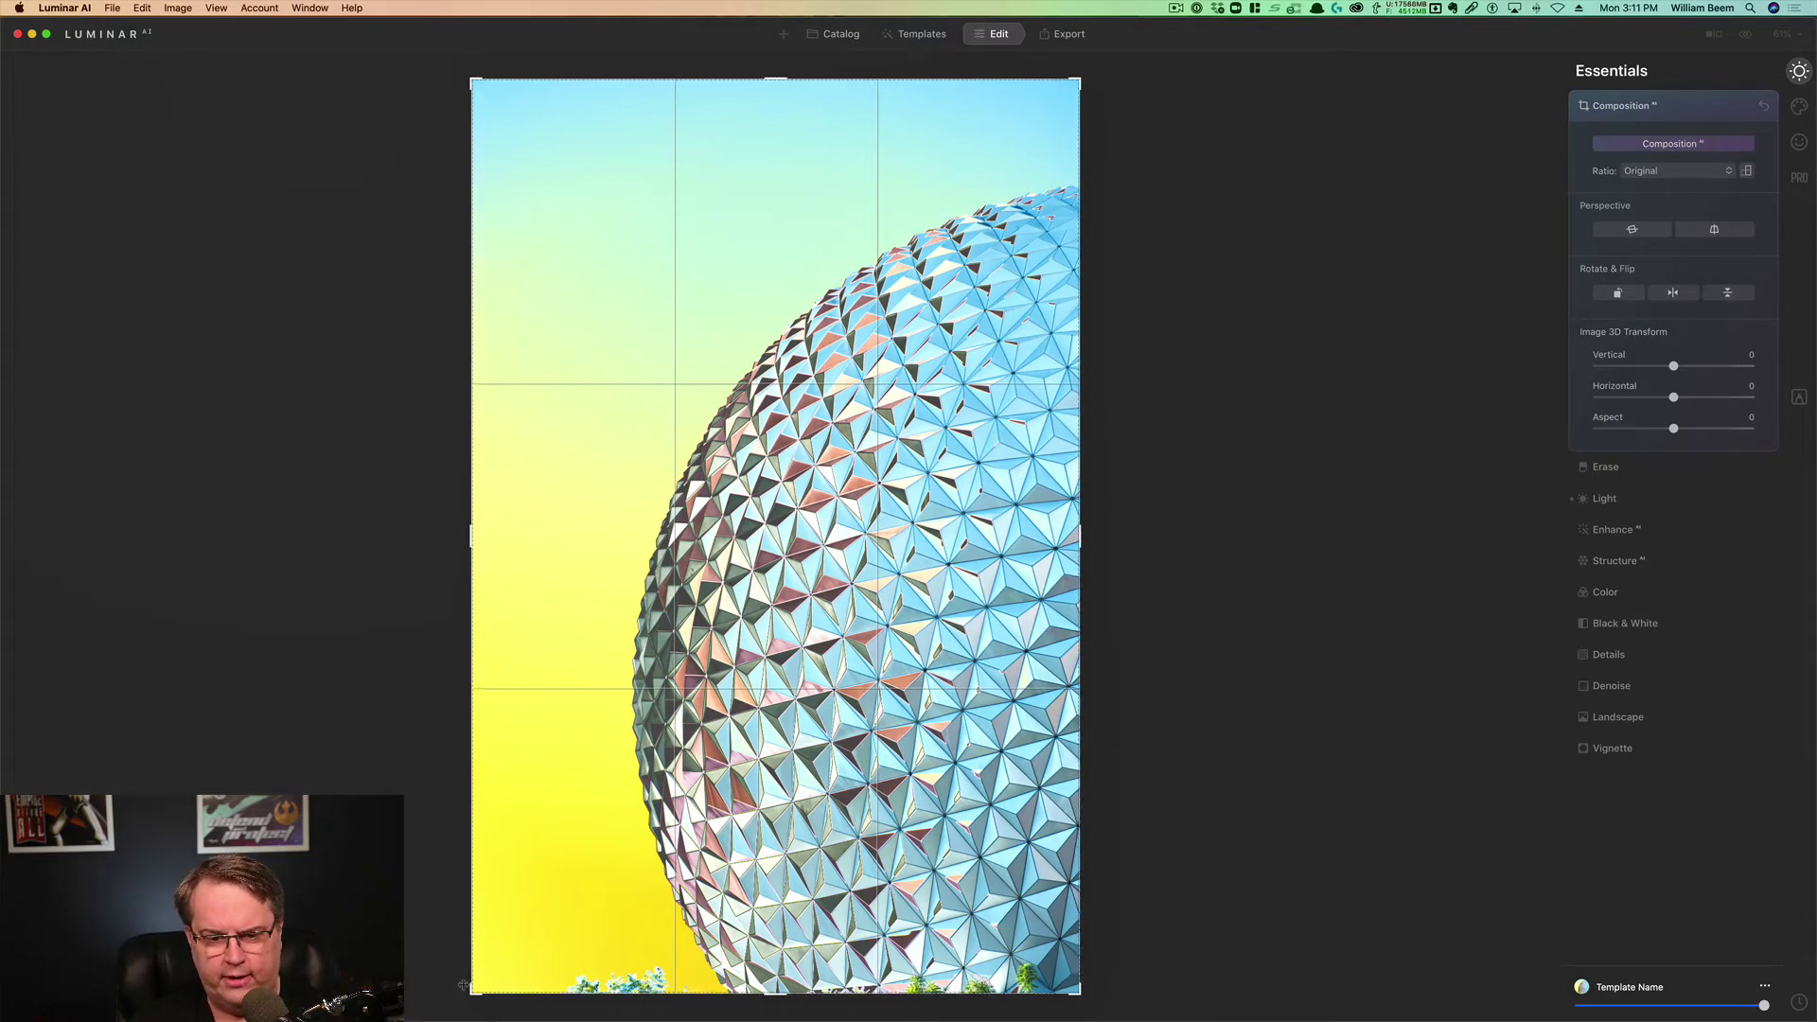
left_click_drag(472, 993, 479, 984)
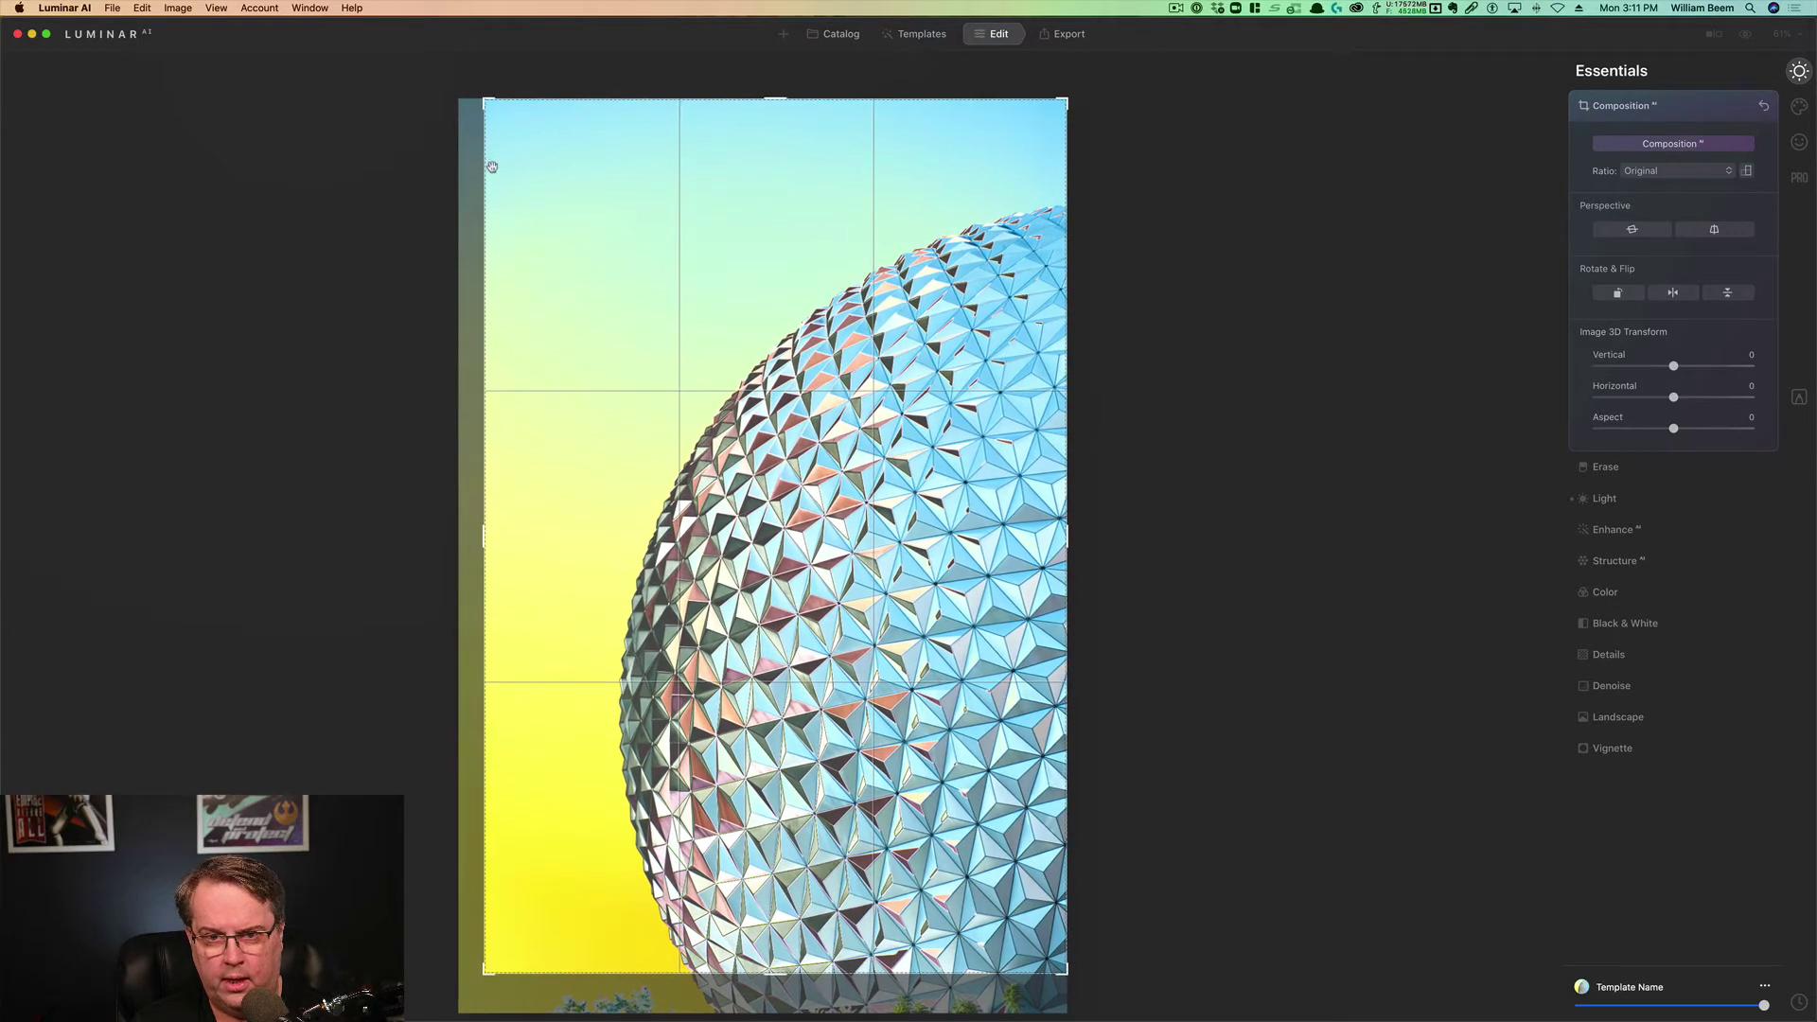
mouse_move(490, 120)
left_mouse_down()
mouse_move(492, 105)
mouse_move(509, 122)
left_mouse_up()
key("Return")
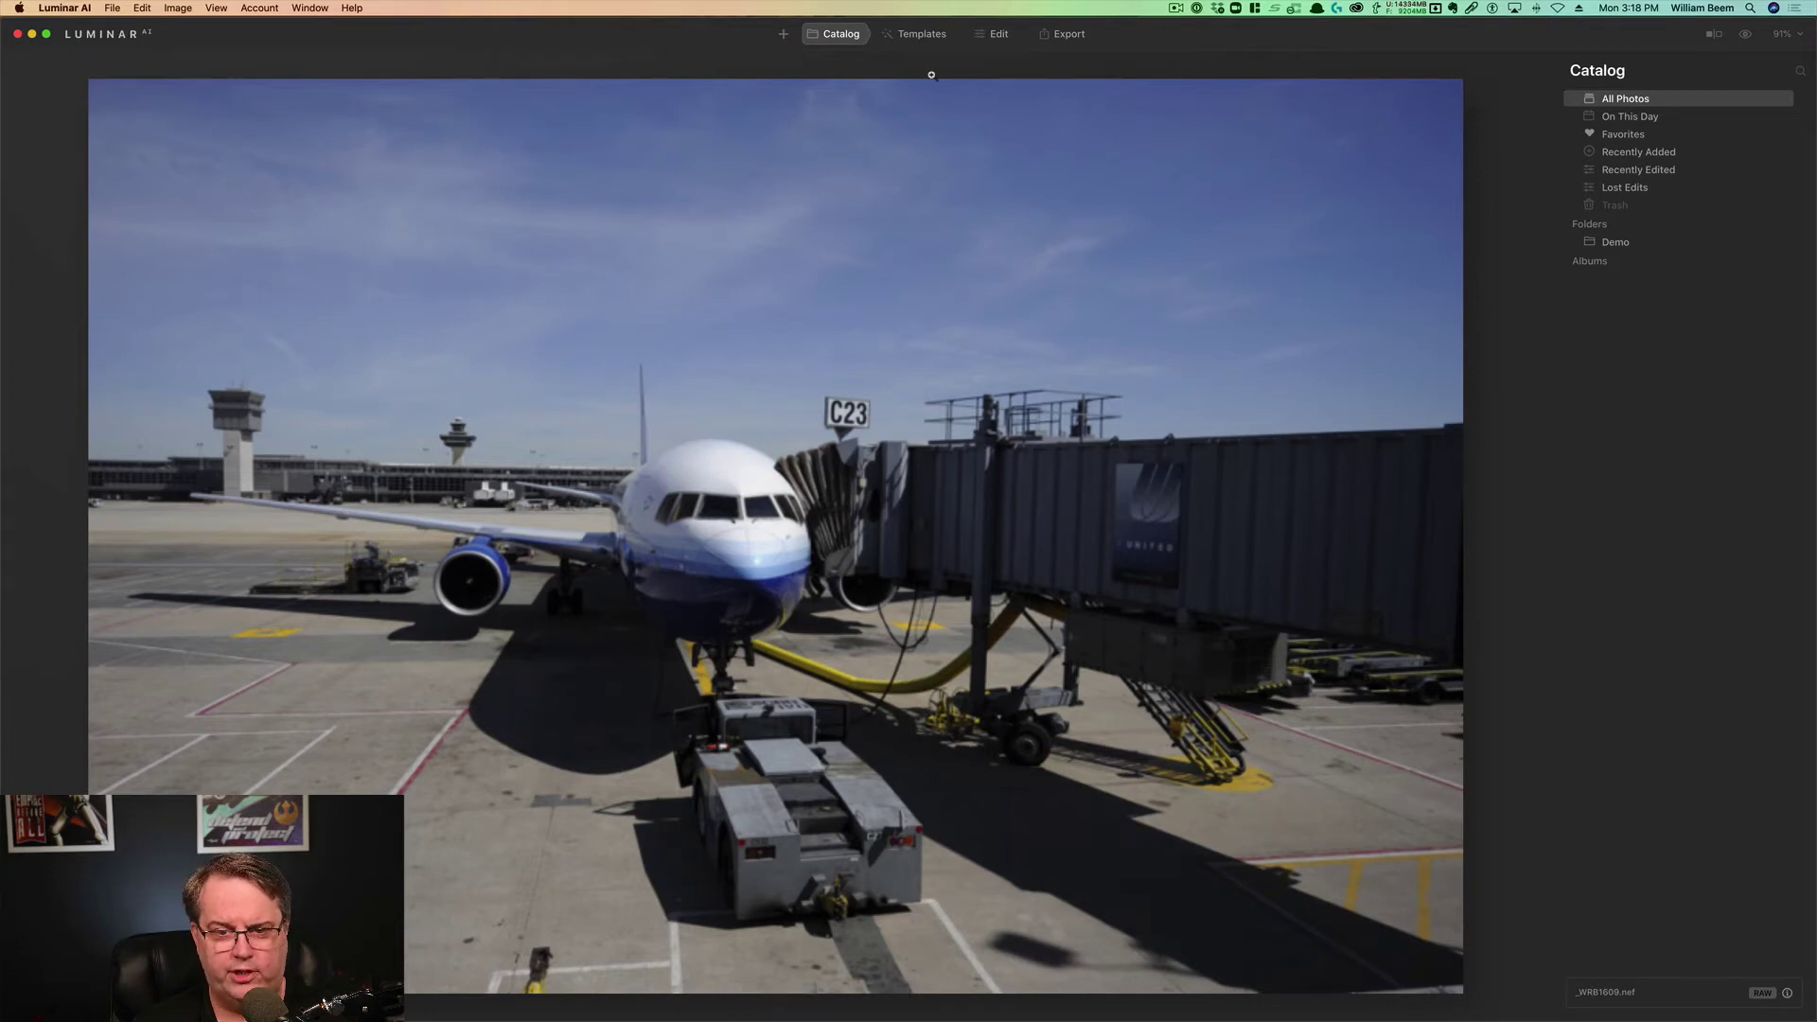
Step: Browse the templates suggested for the airplane photo and open the Blockbuster collection
left_click(924, 35)
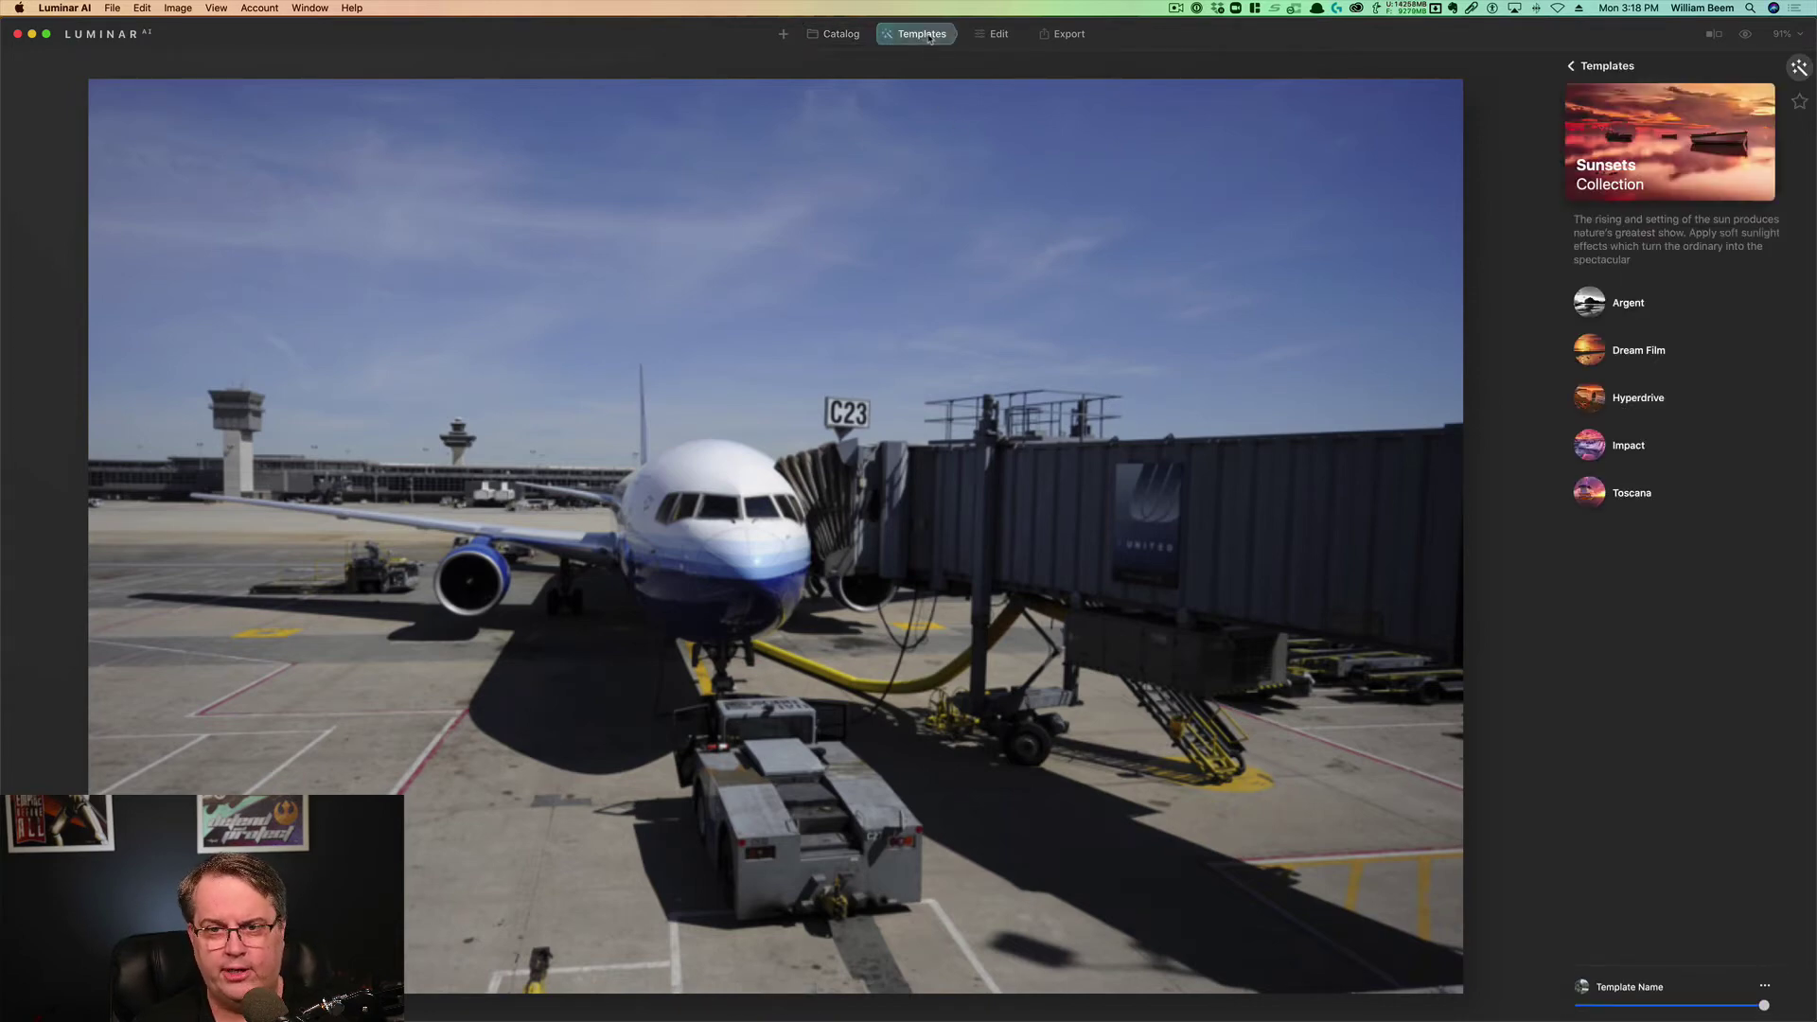
left_click(1571, 68)
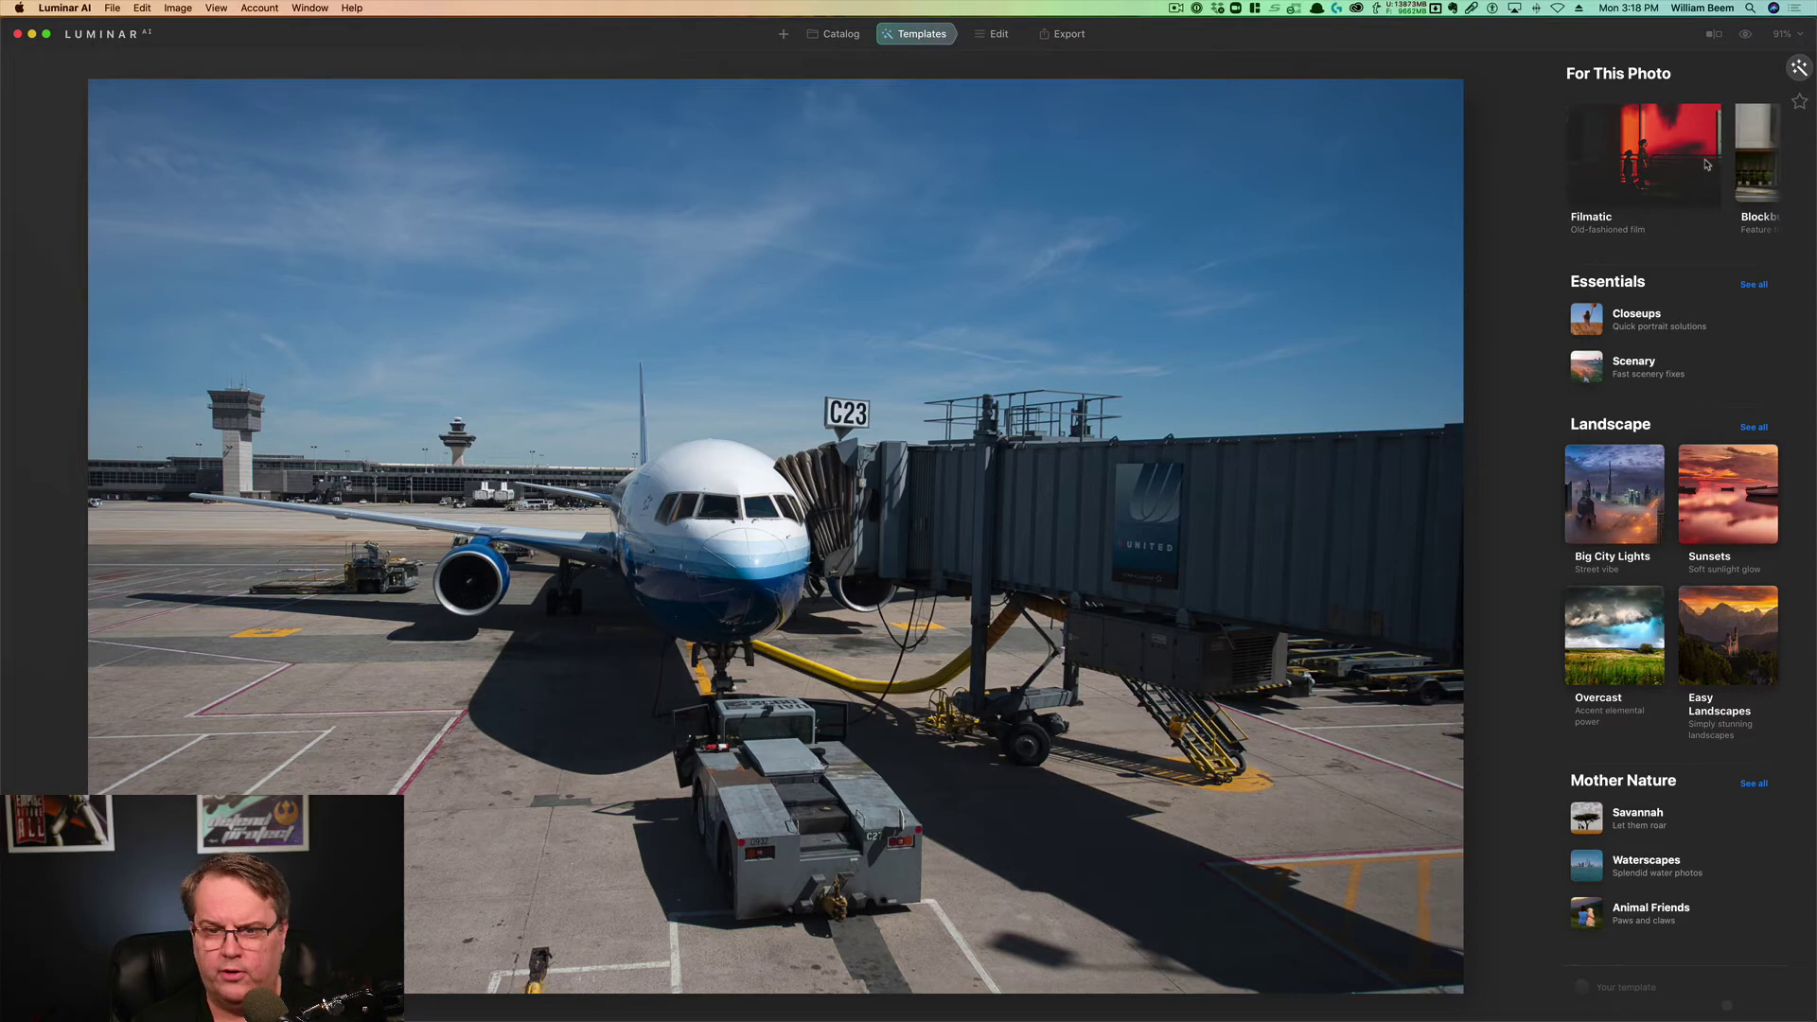
scroll(1706, 164, "right", 5)
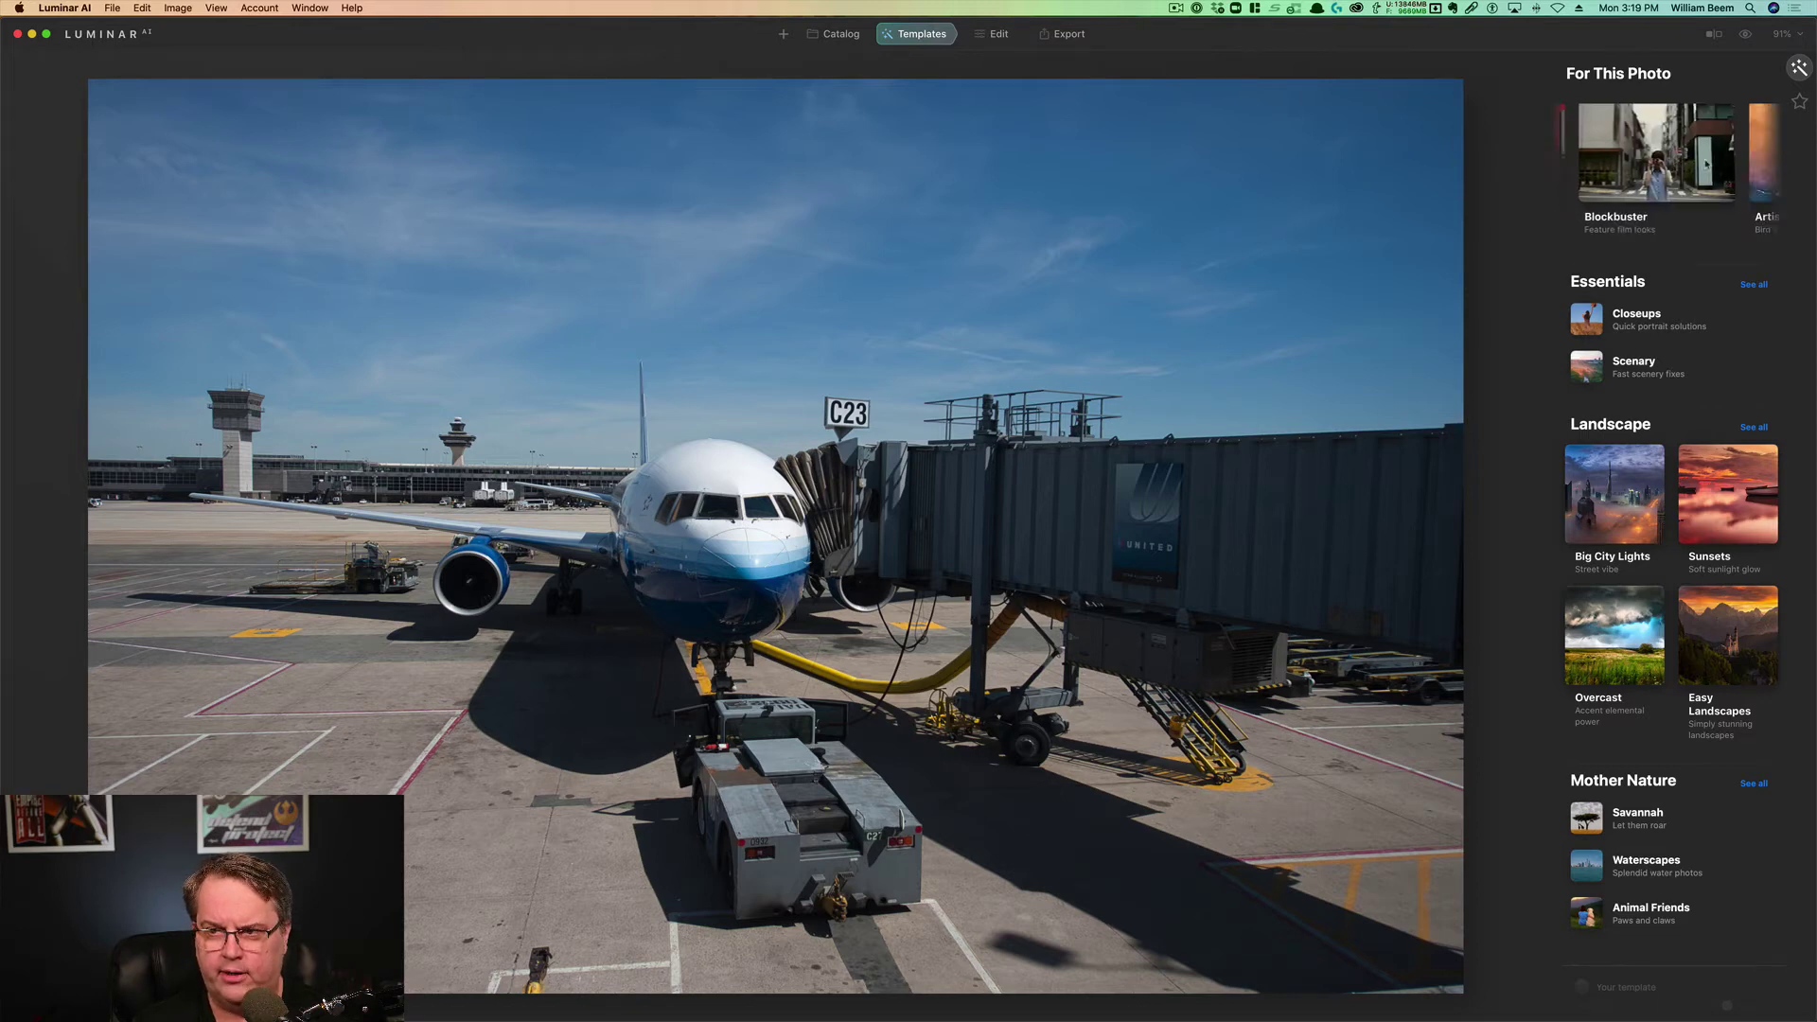
scroll(1706, 164, "left", 3)
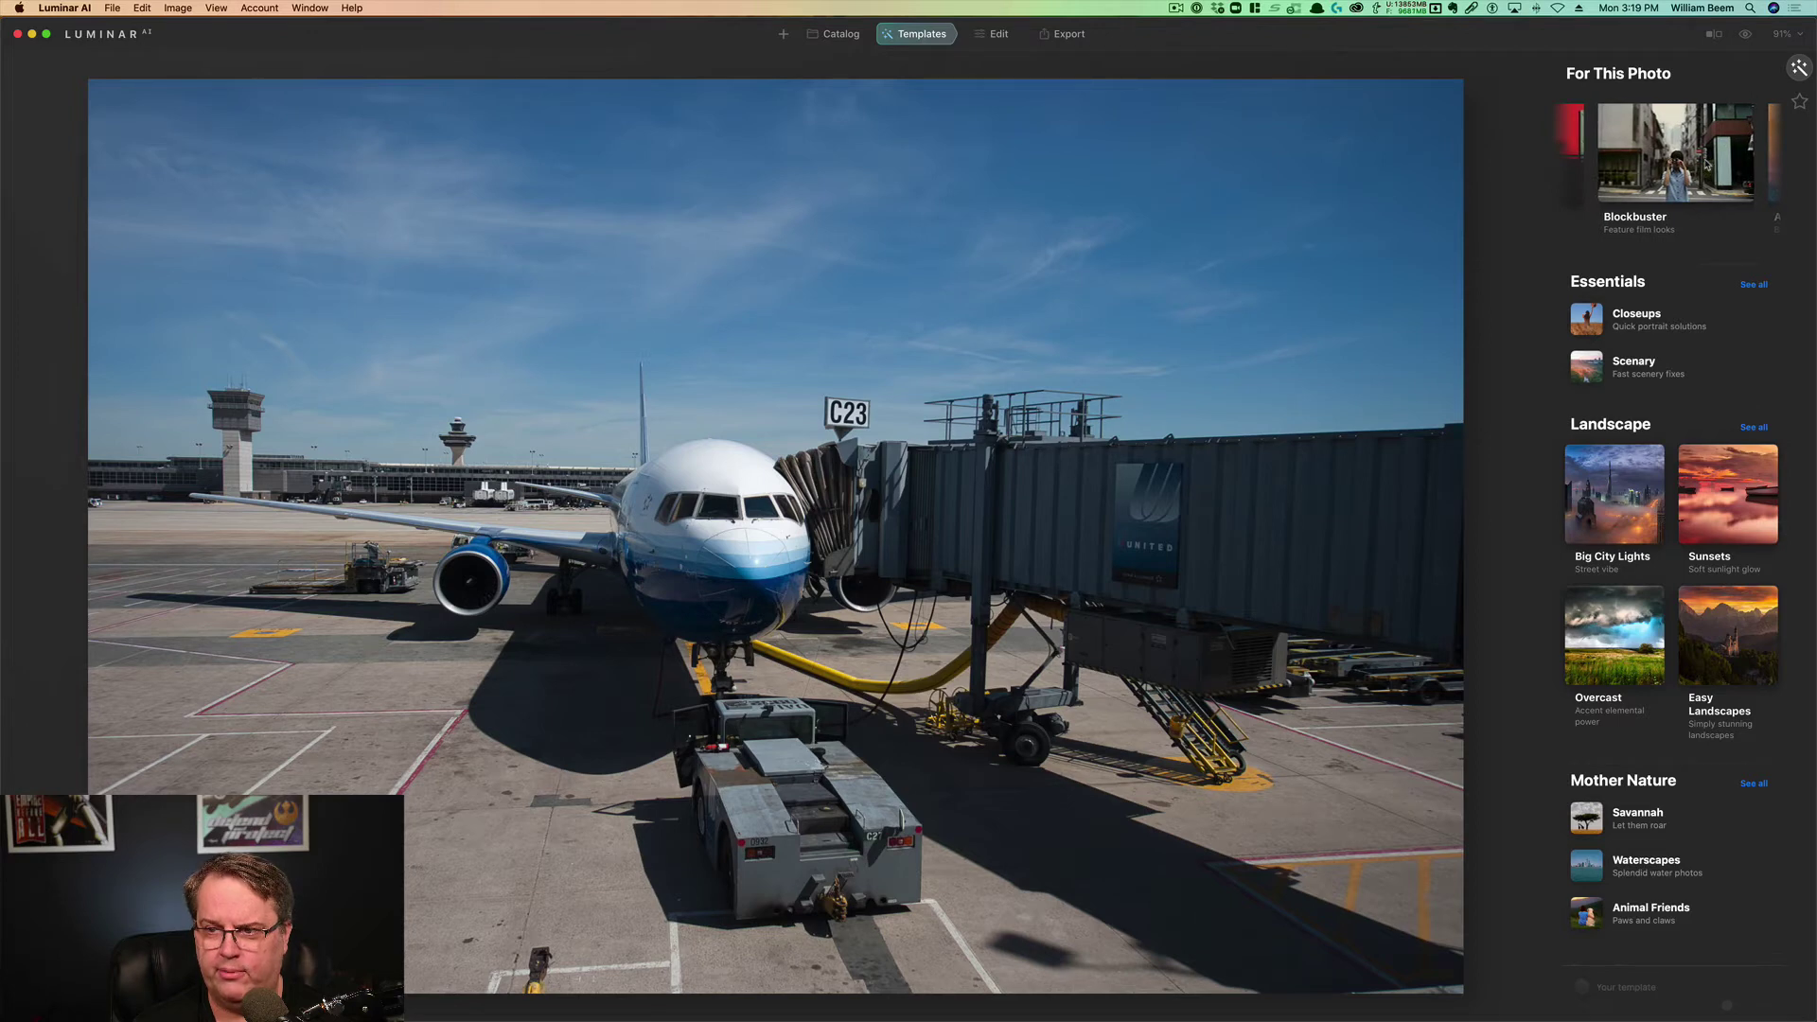
left_click(1689, 161)
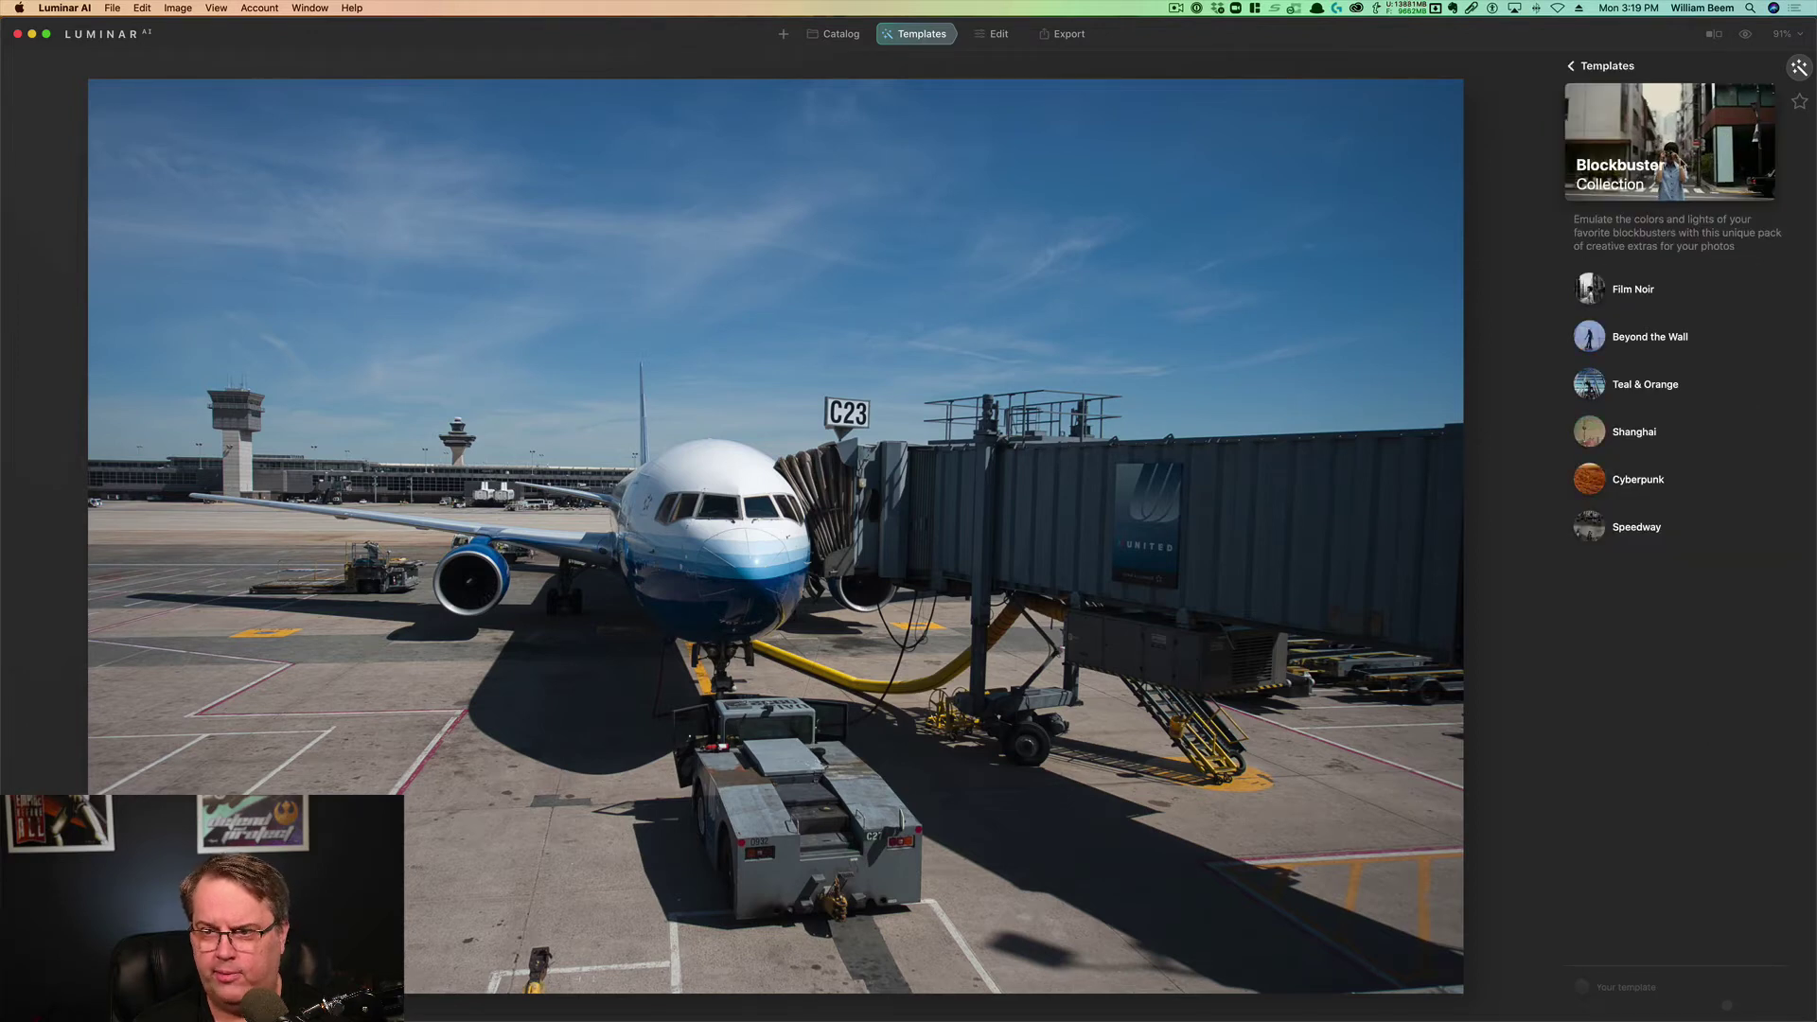
Step: Try the Beyond the Wall, Teal & Orange, Shanghai, Cyberpunk and Speedway templates on the airplane photo, and settle on Teal & Orange
left_click(1661, 346)
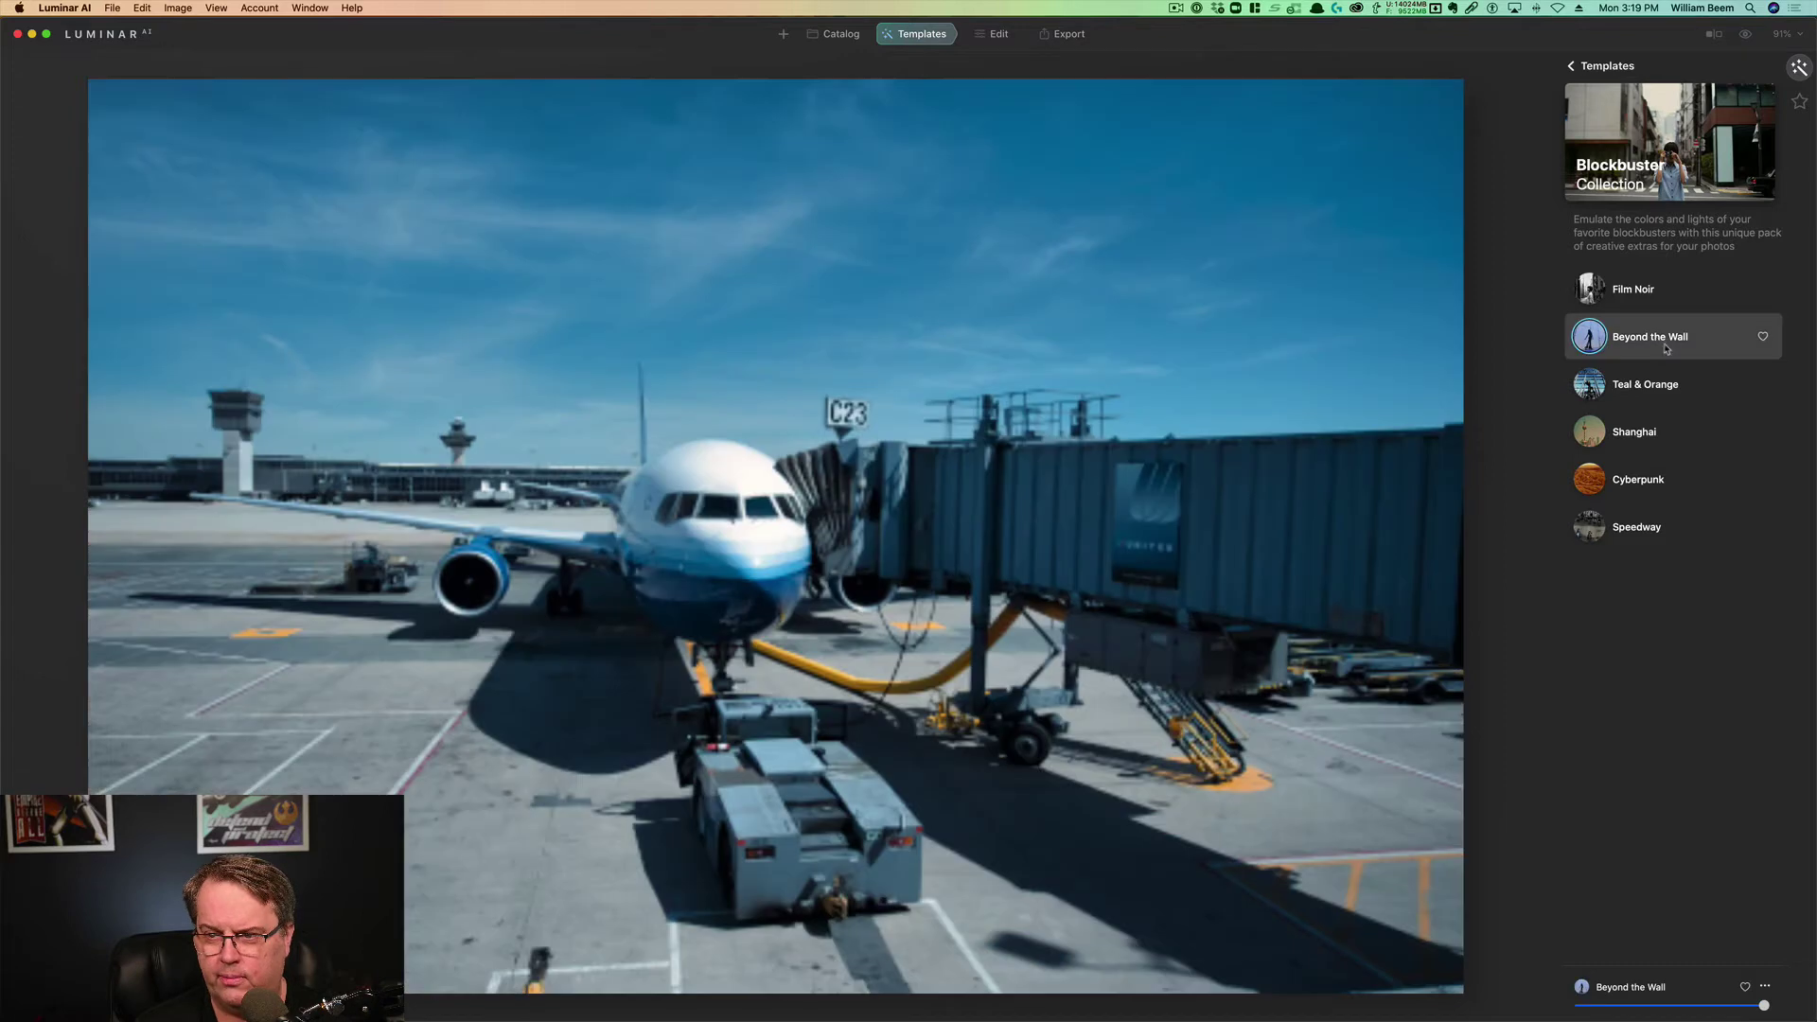
left_click(1643, 395)
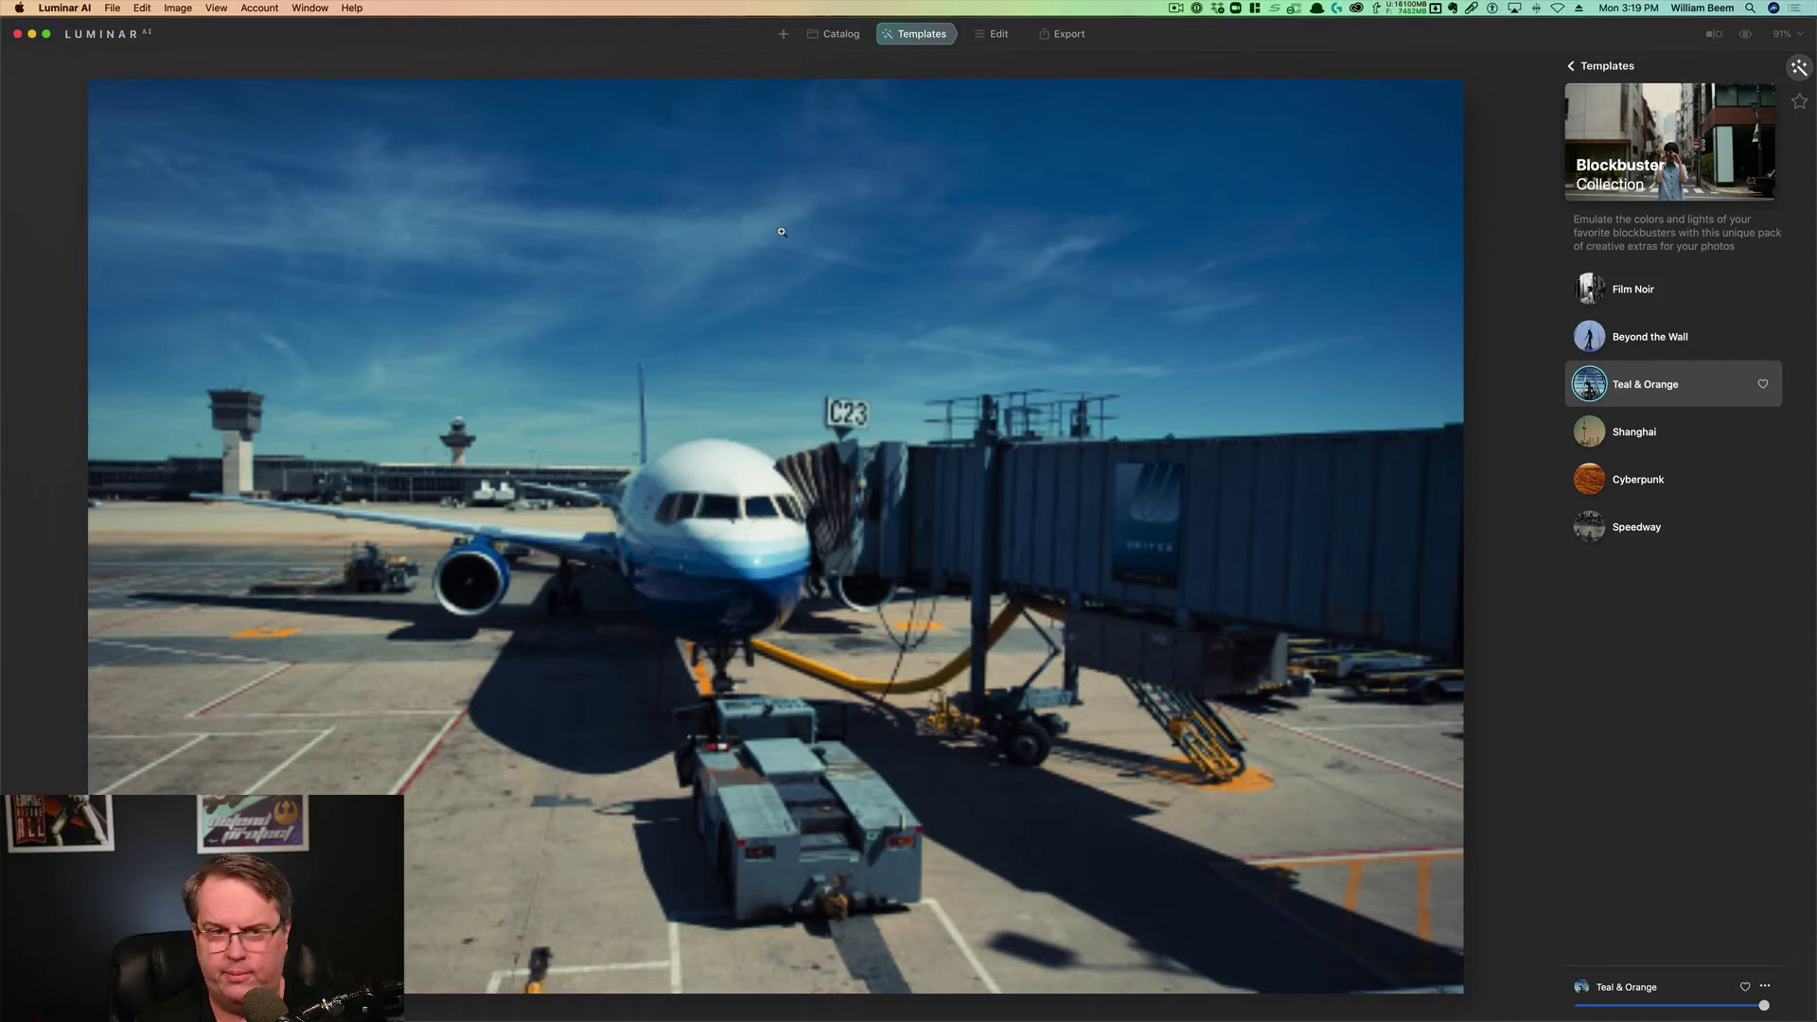
left_click(1635, 437)
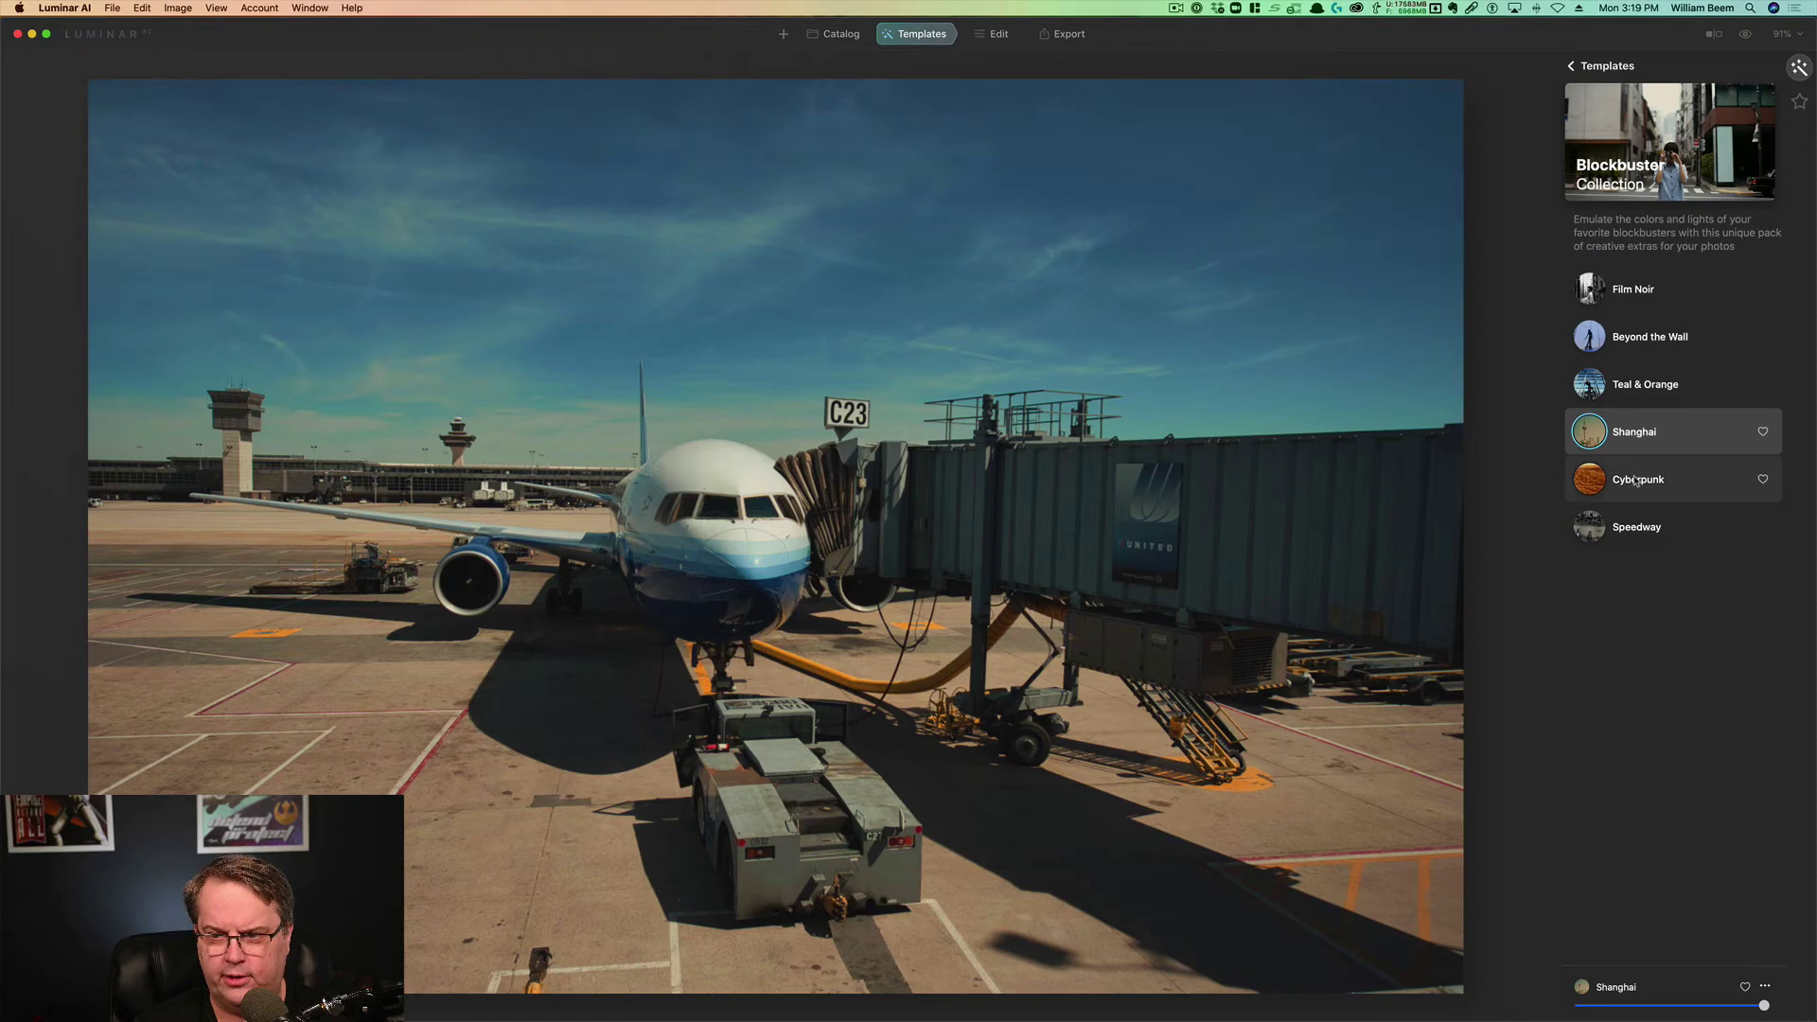
left_click(1639, 480)
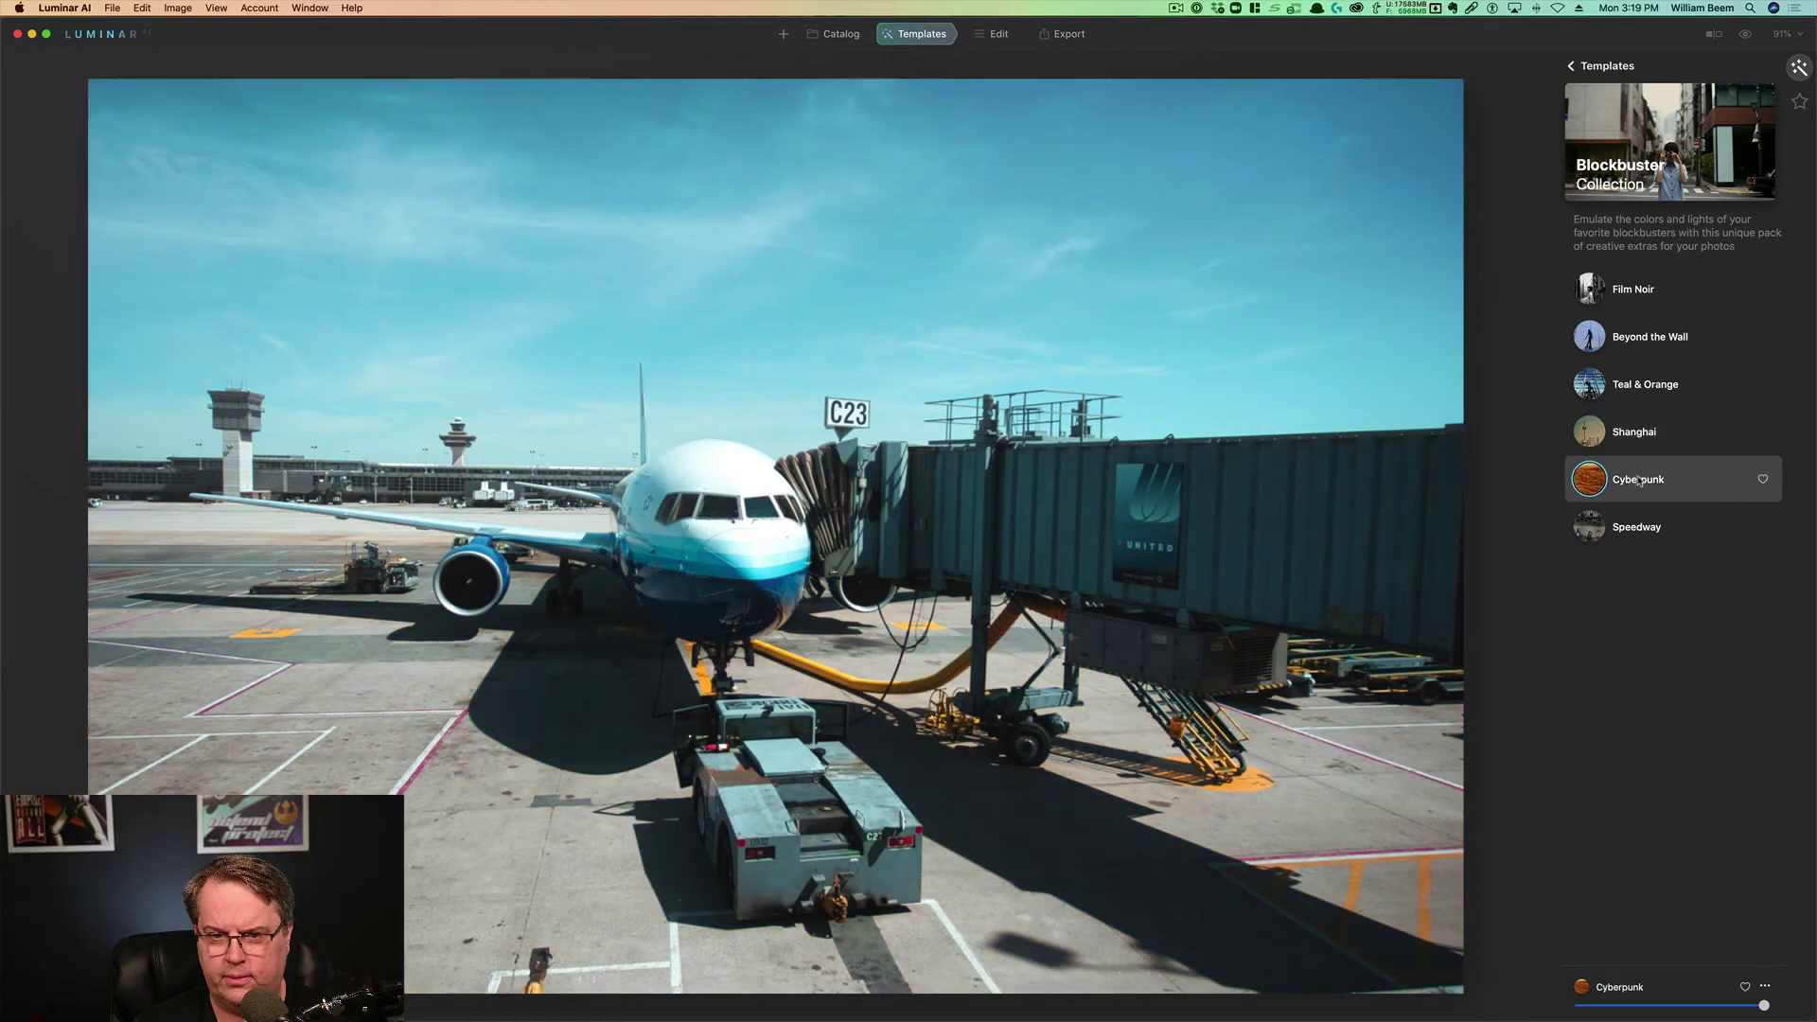
left_click(1635, 527)
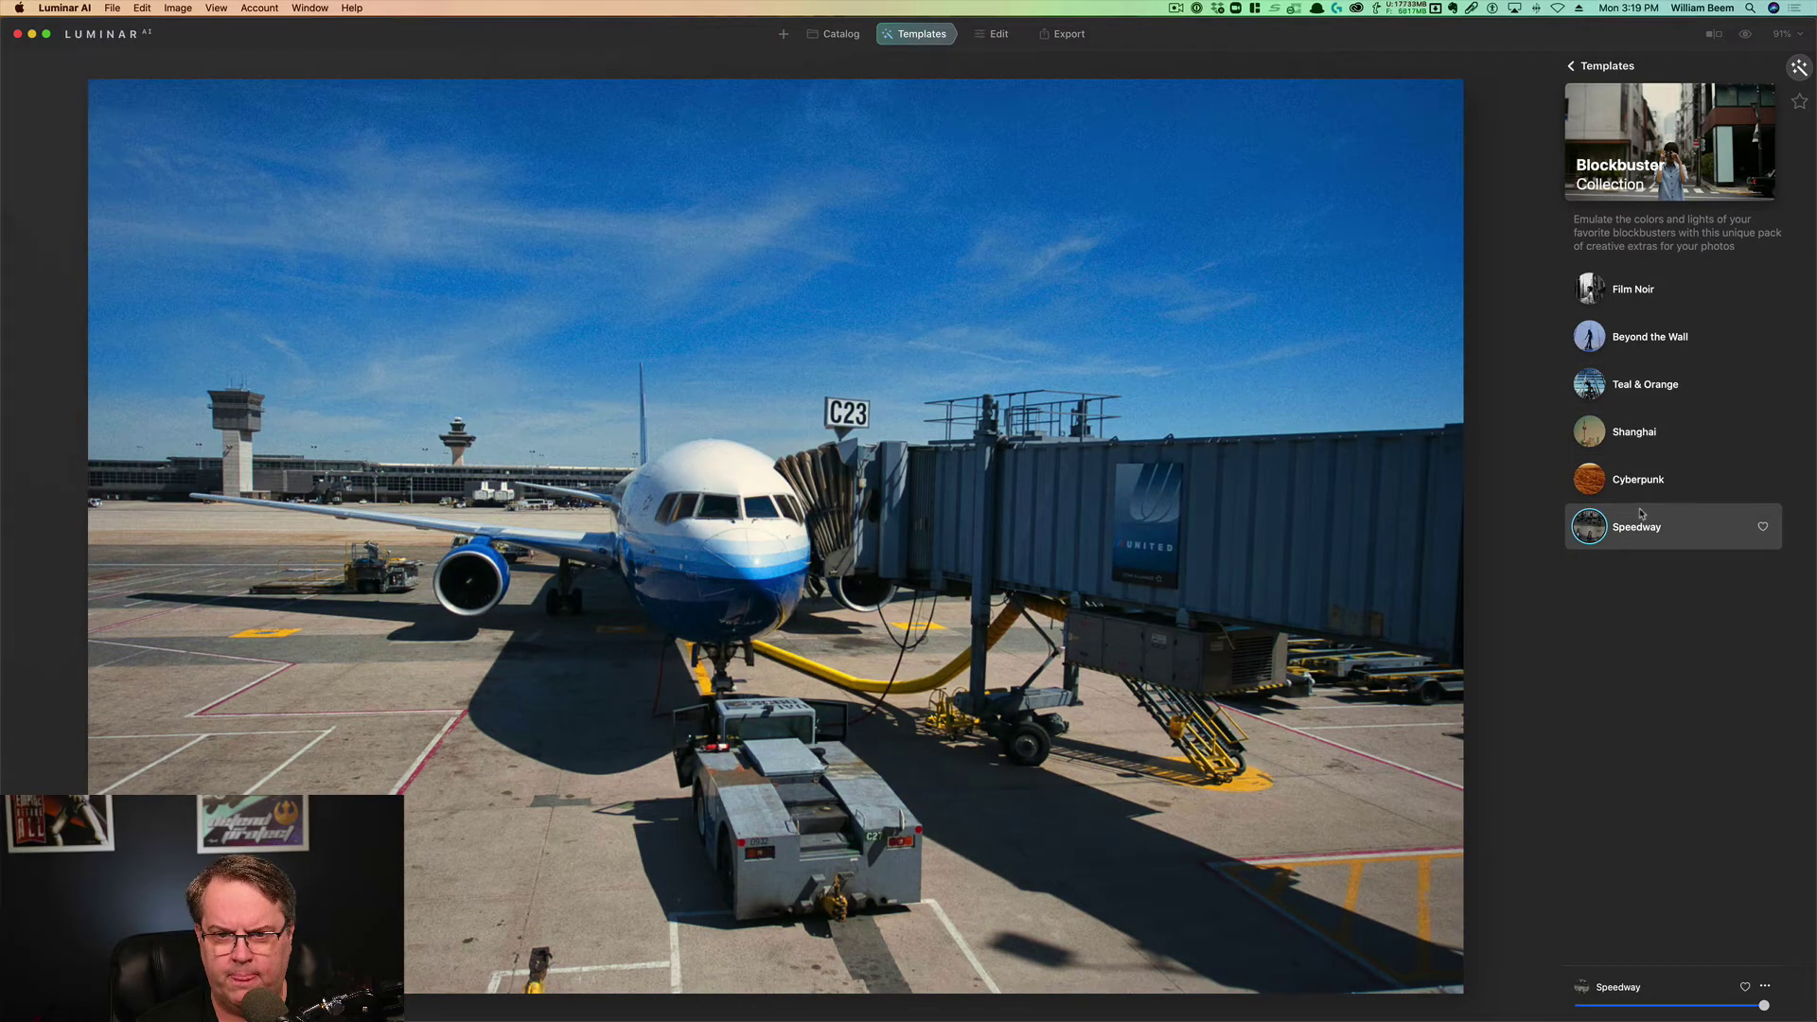
left_click(1668, 386)
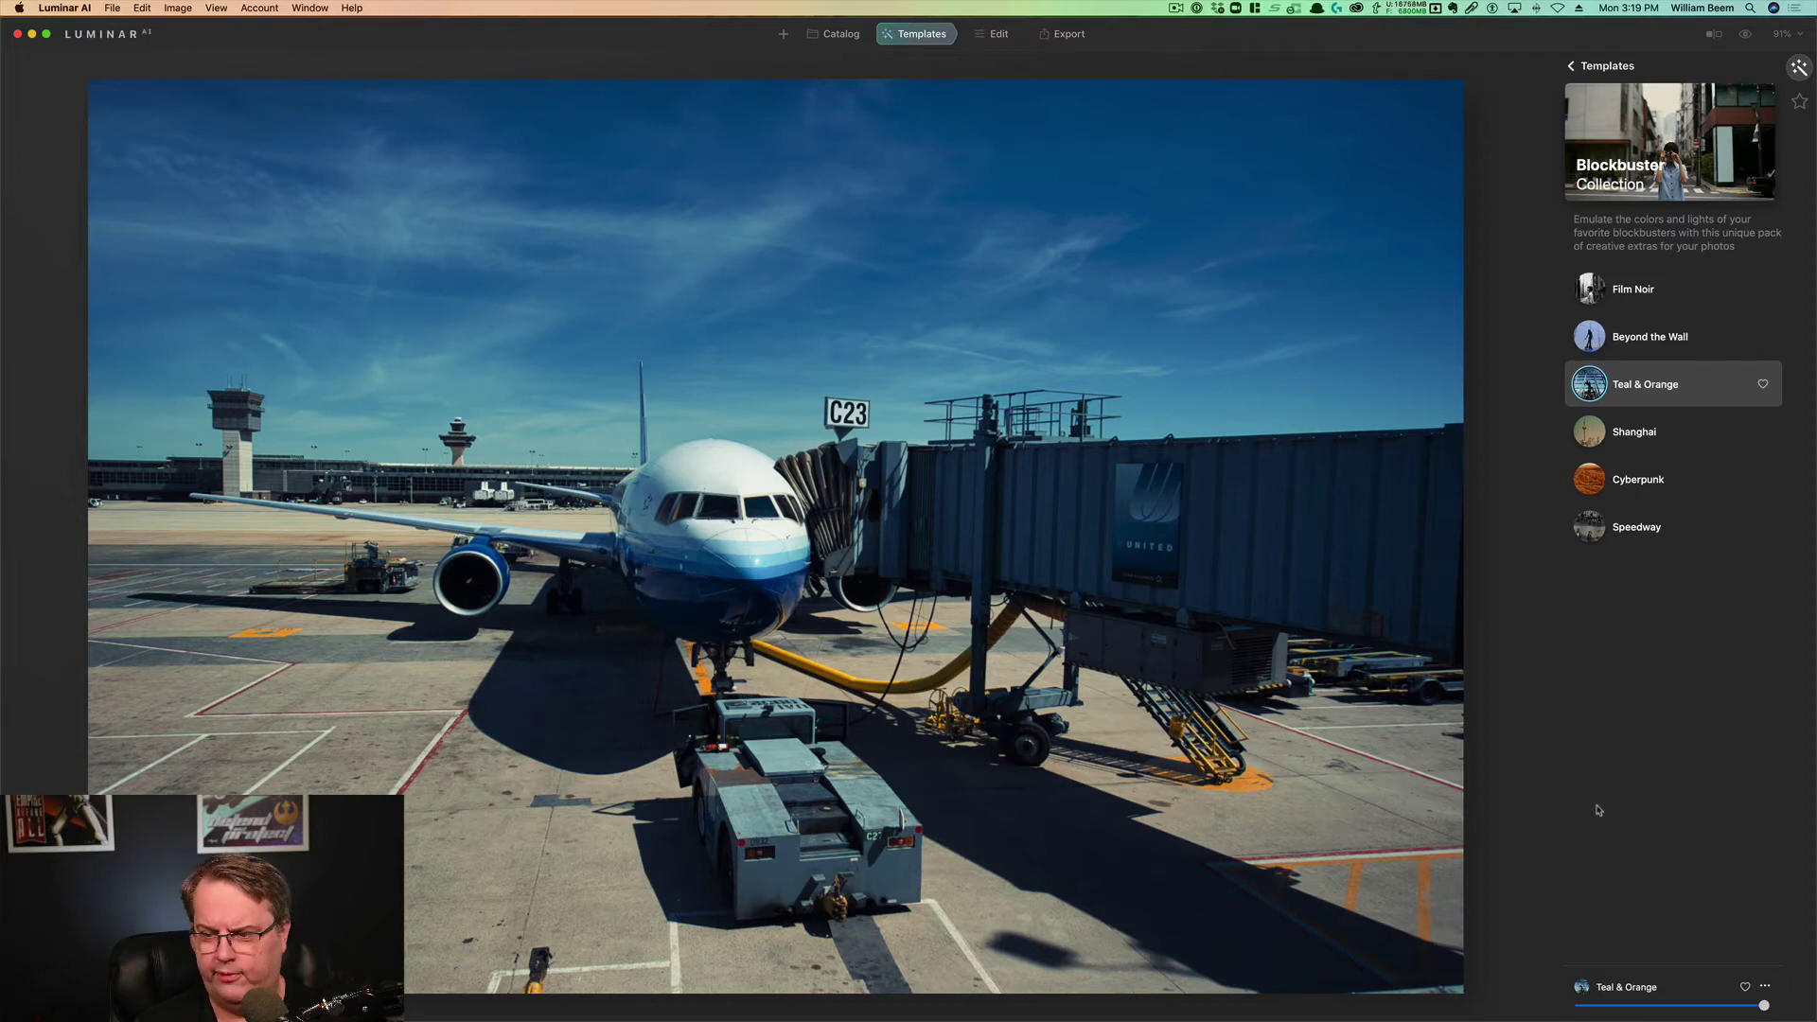
Step: Open the Teal & Orange version of the airplane photo for editing and add a Basic local mask with the Radial Brush
left_click(1764, 989)
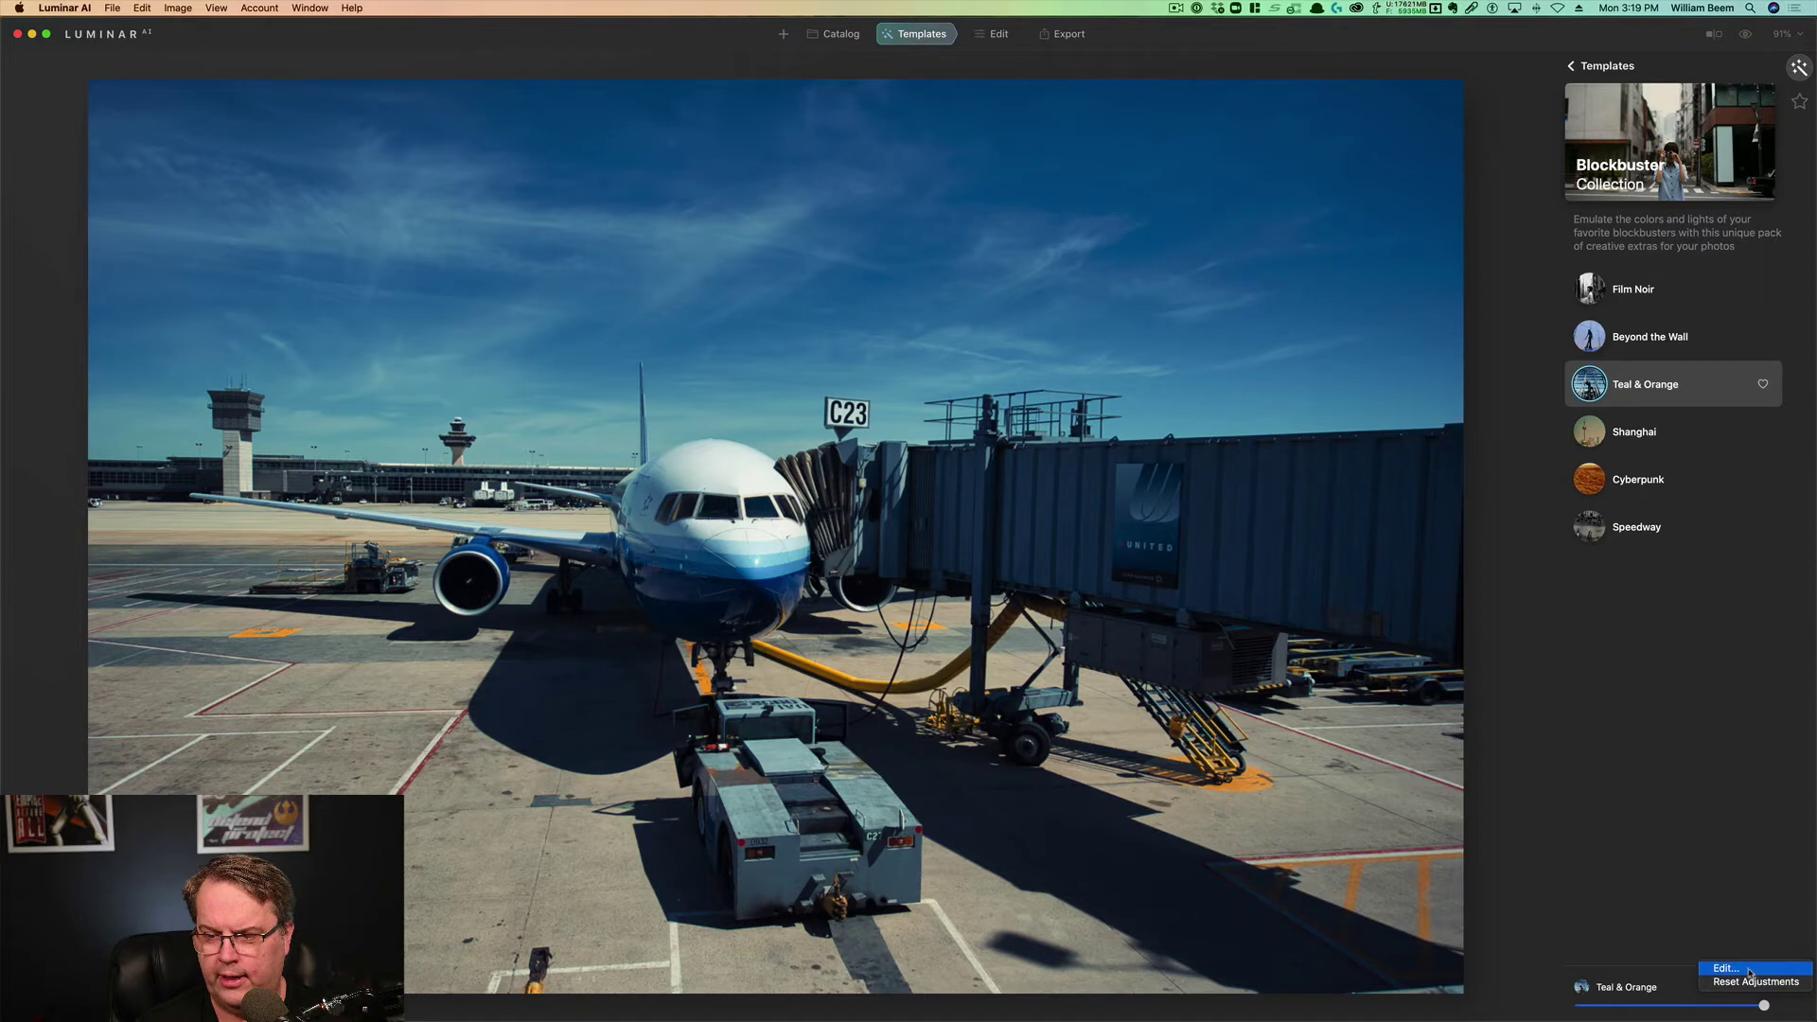
left_click(1727, 968)
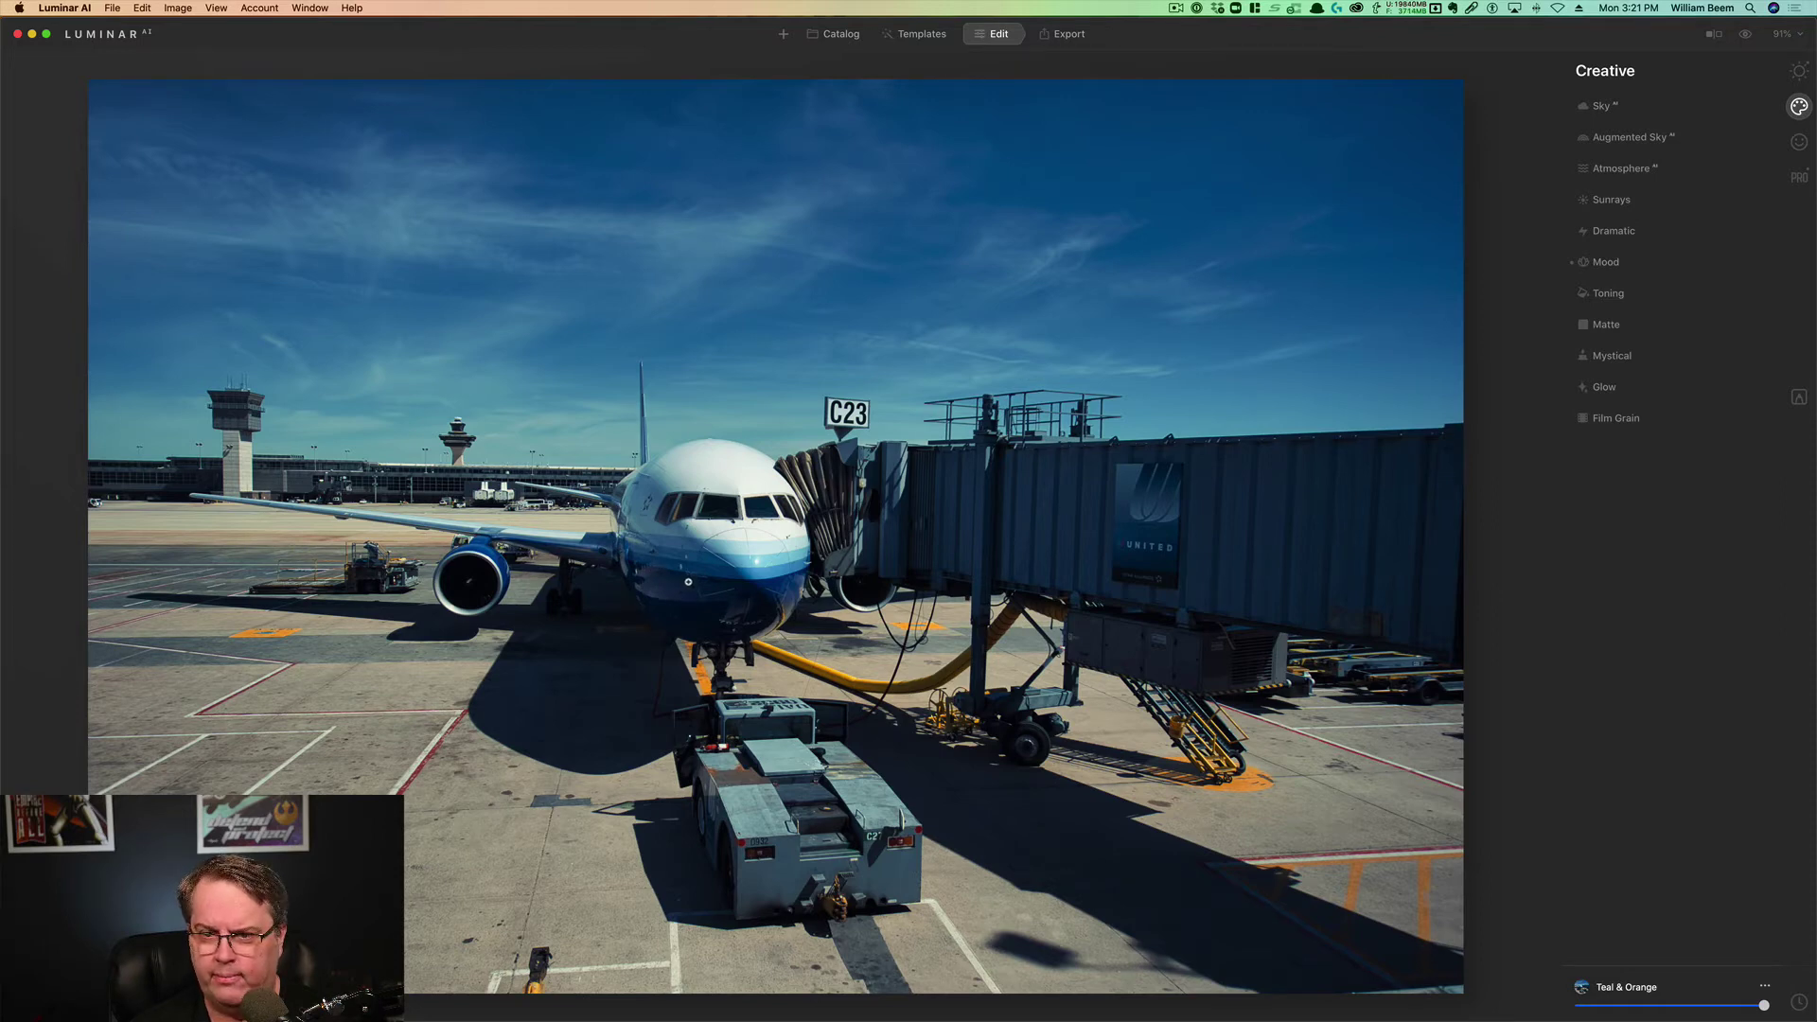
left_click(1798, 398)
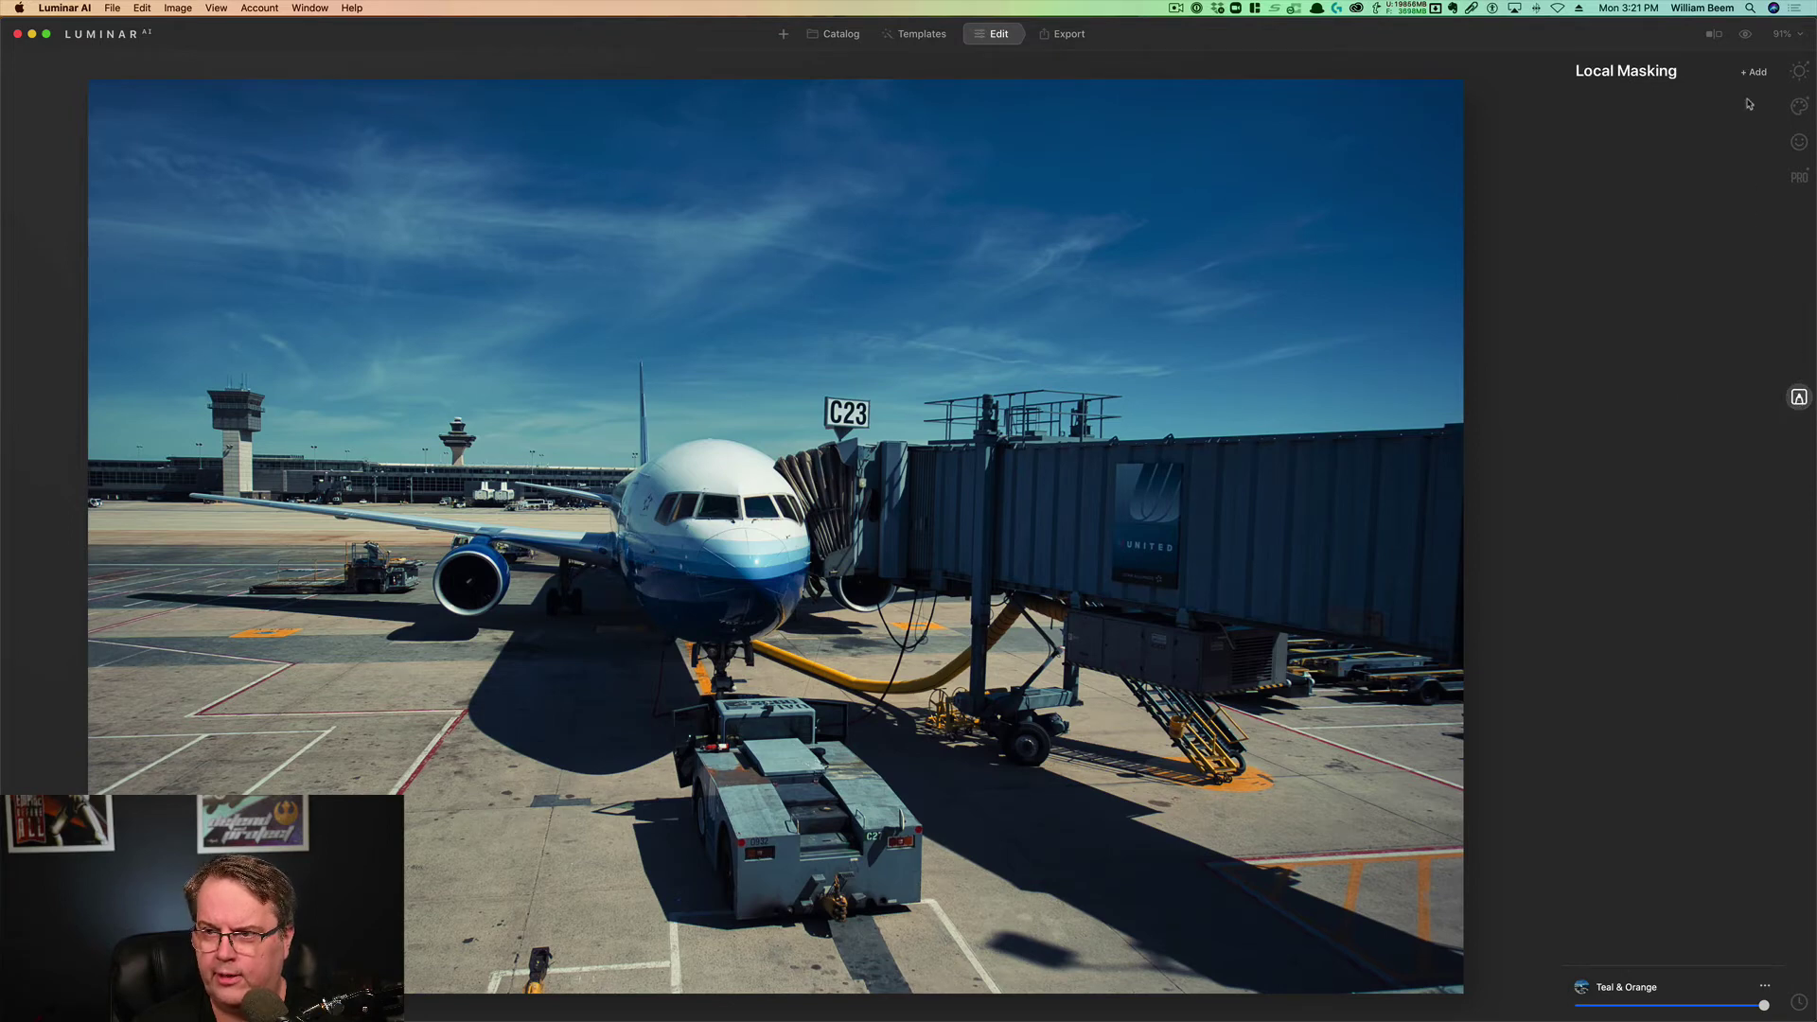
left_click(1762, 72)
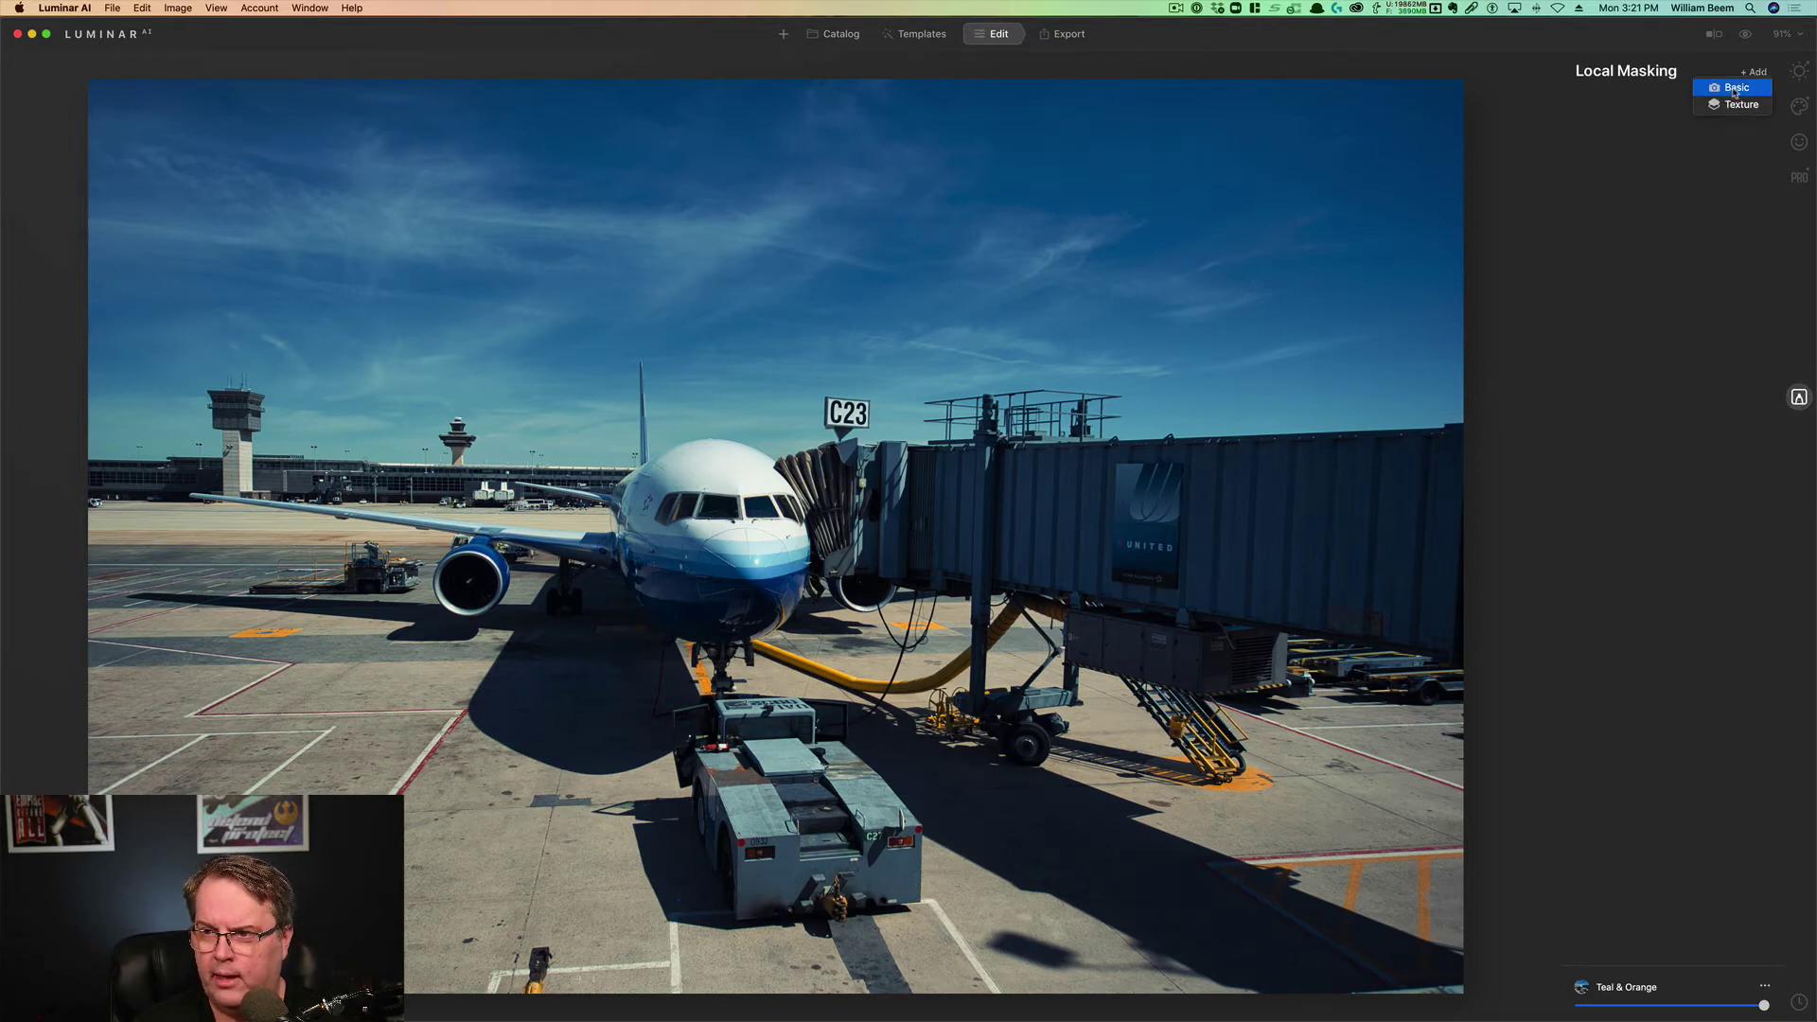
left_click(1735, 88)
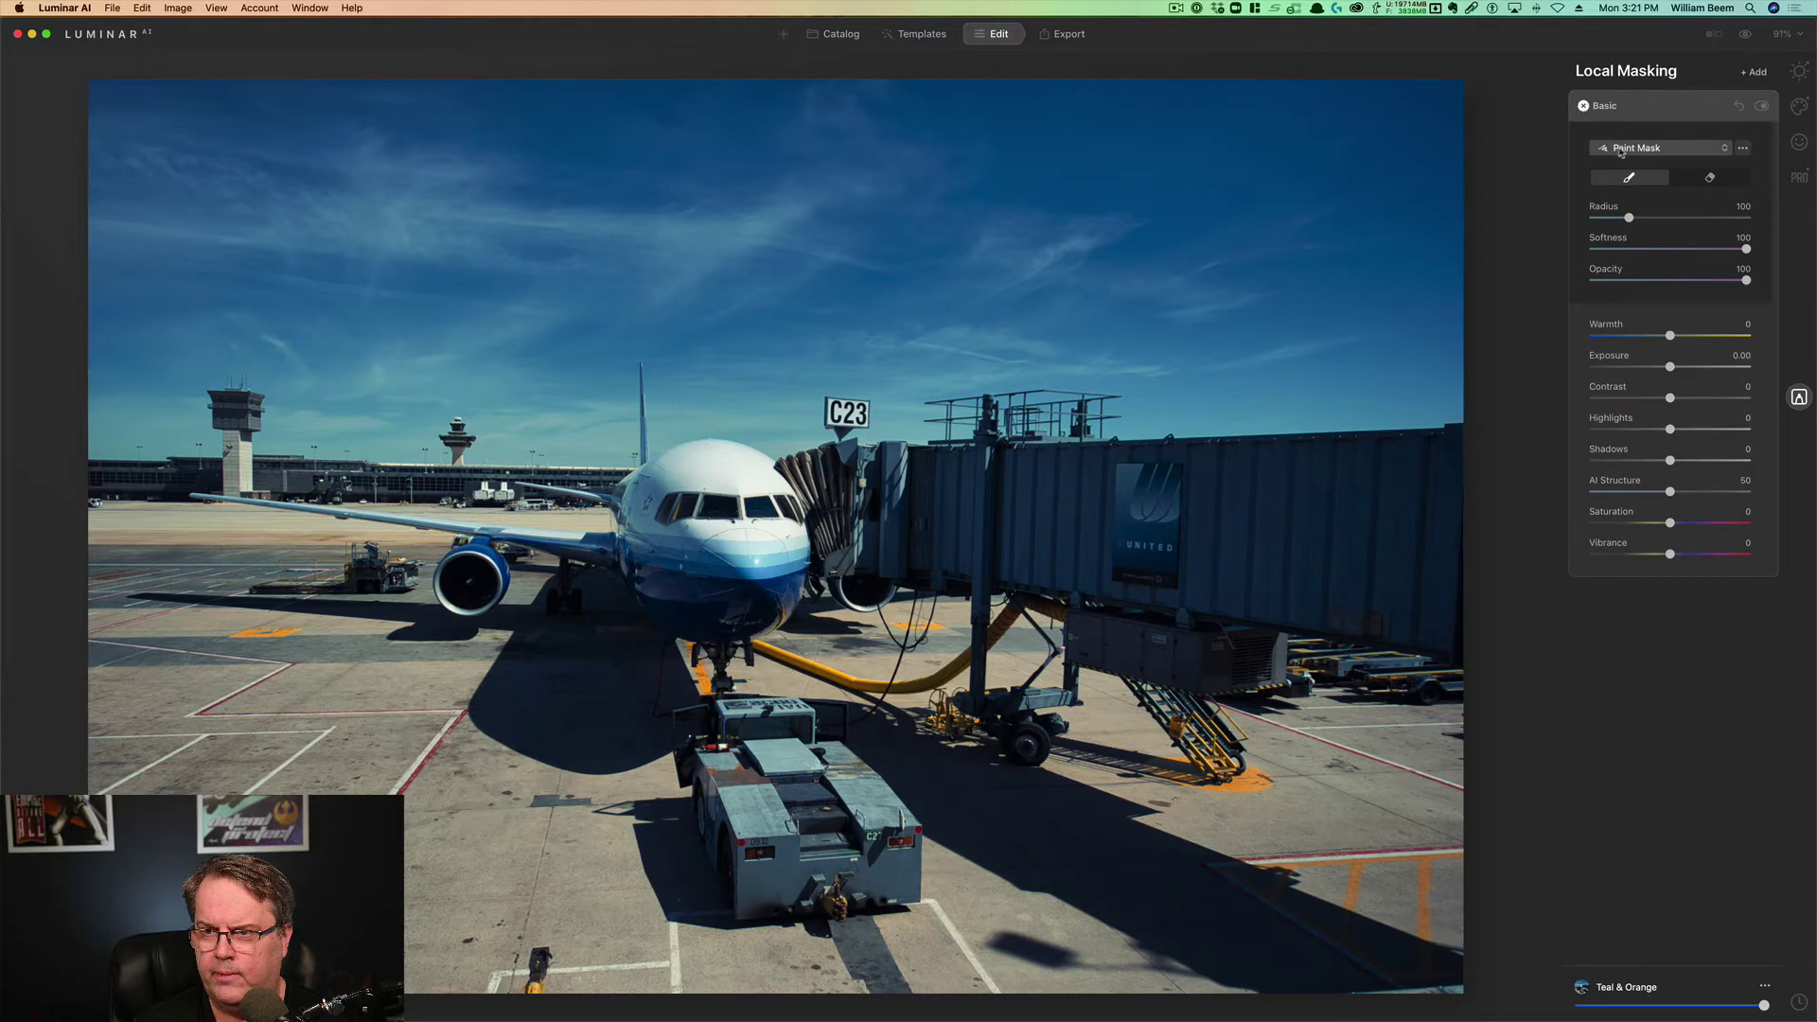
left_click(1621, 149)
left_click(1639, 166)
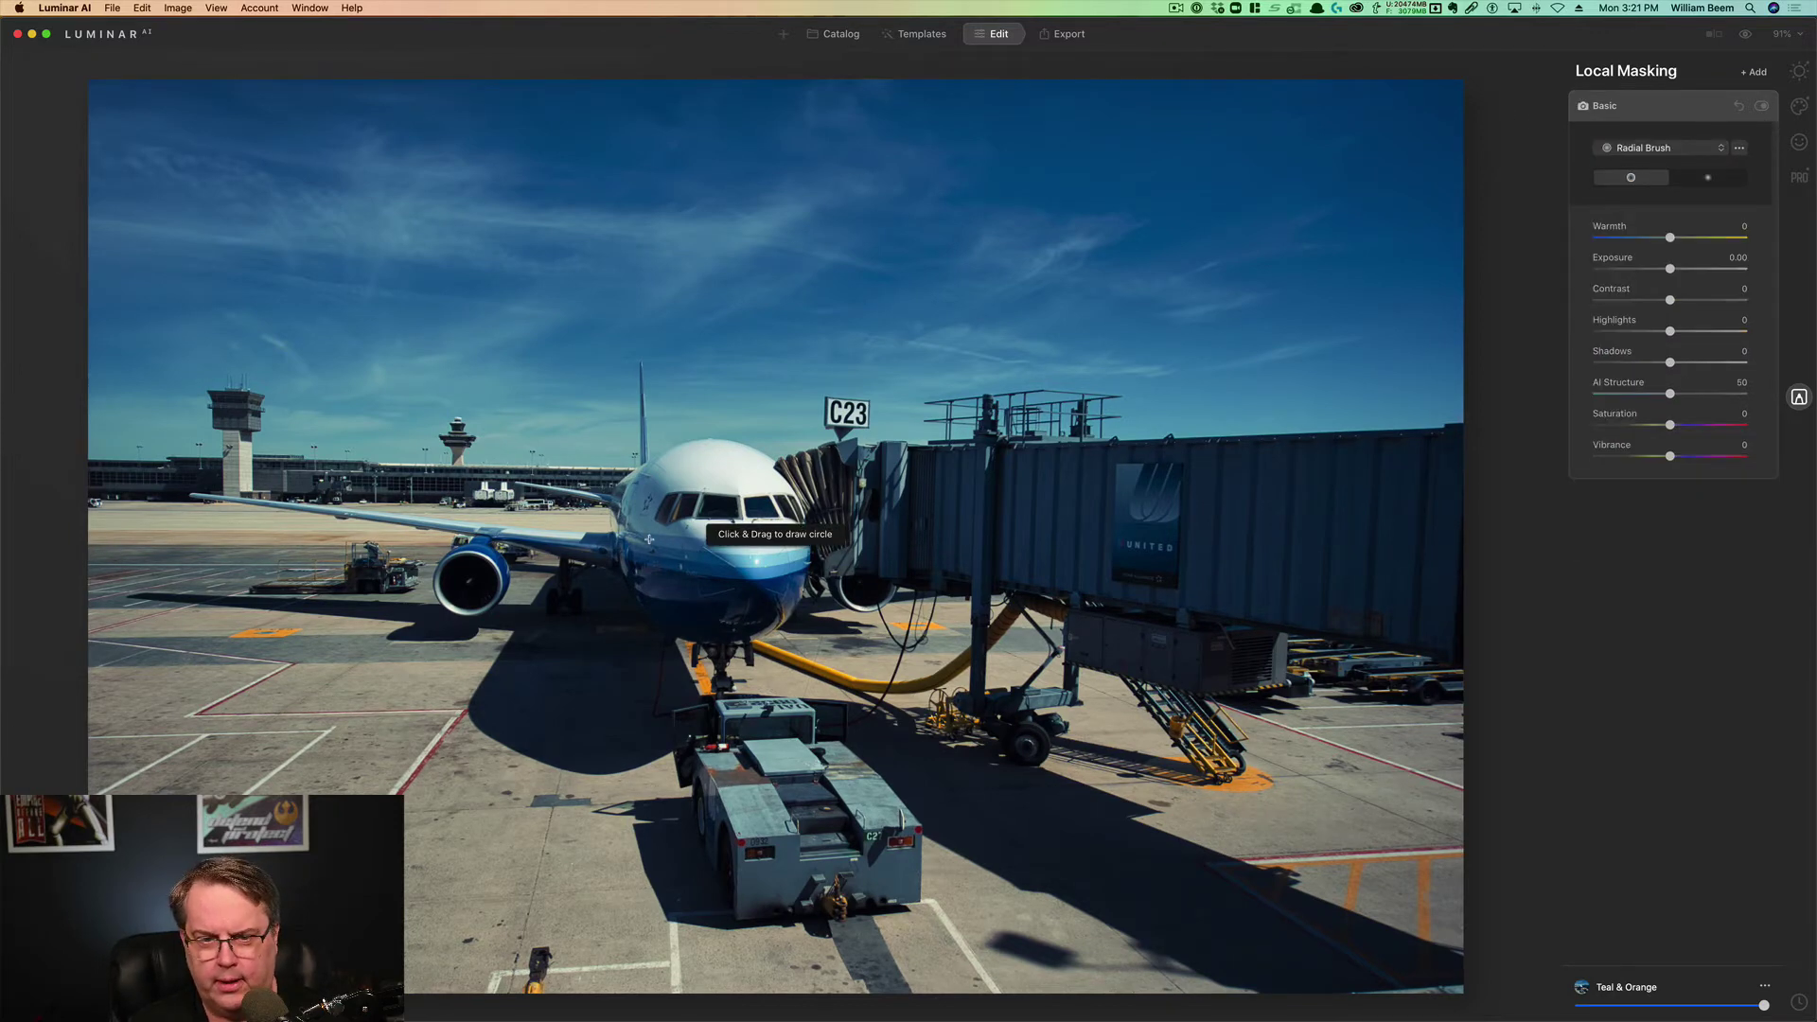
Step: Draw a radial mask, center it on the airplane's nose and enlarge it to enclose the front of the fuselage
mouse_move(648, 538)
left_mouse_down()
mouse_move(717, 609)
mouse_move(704, 596)
left_mouse_up()
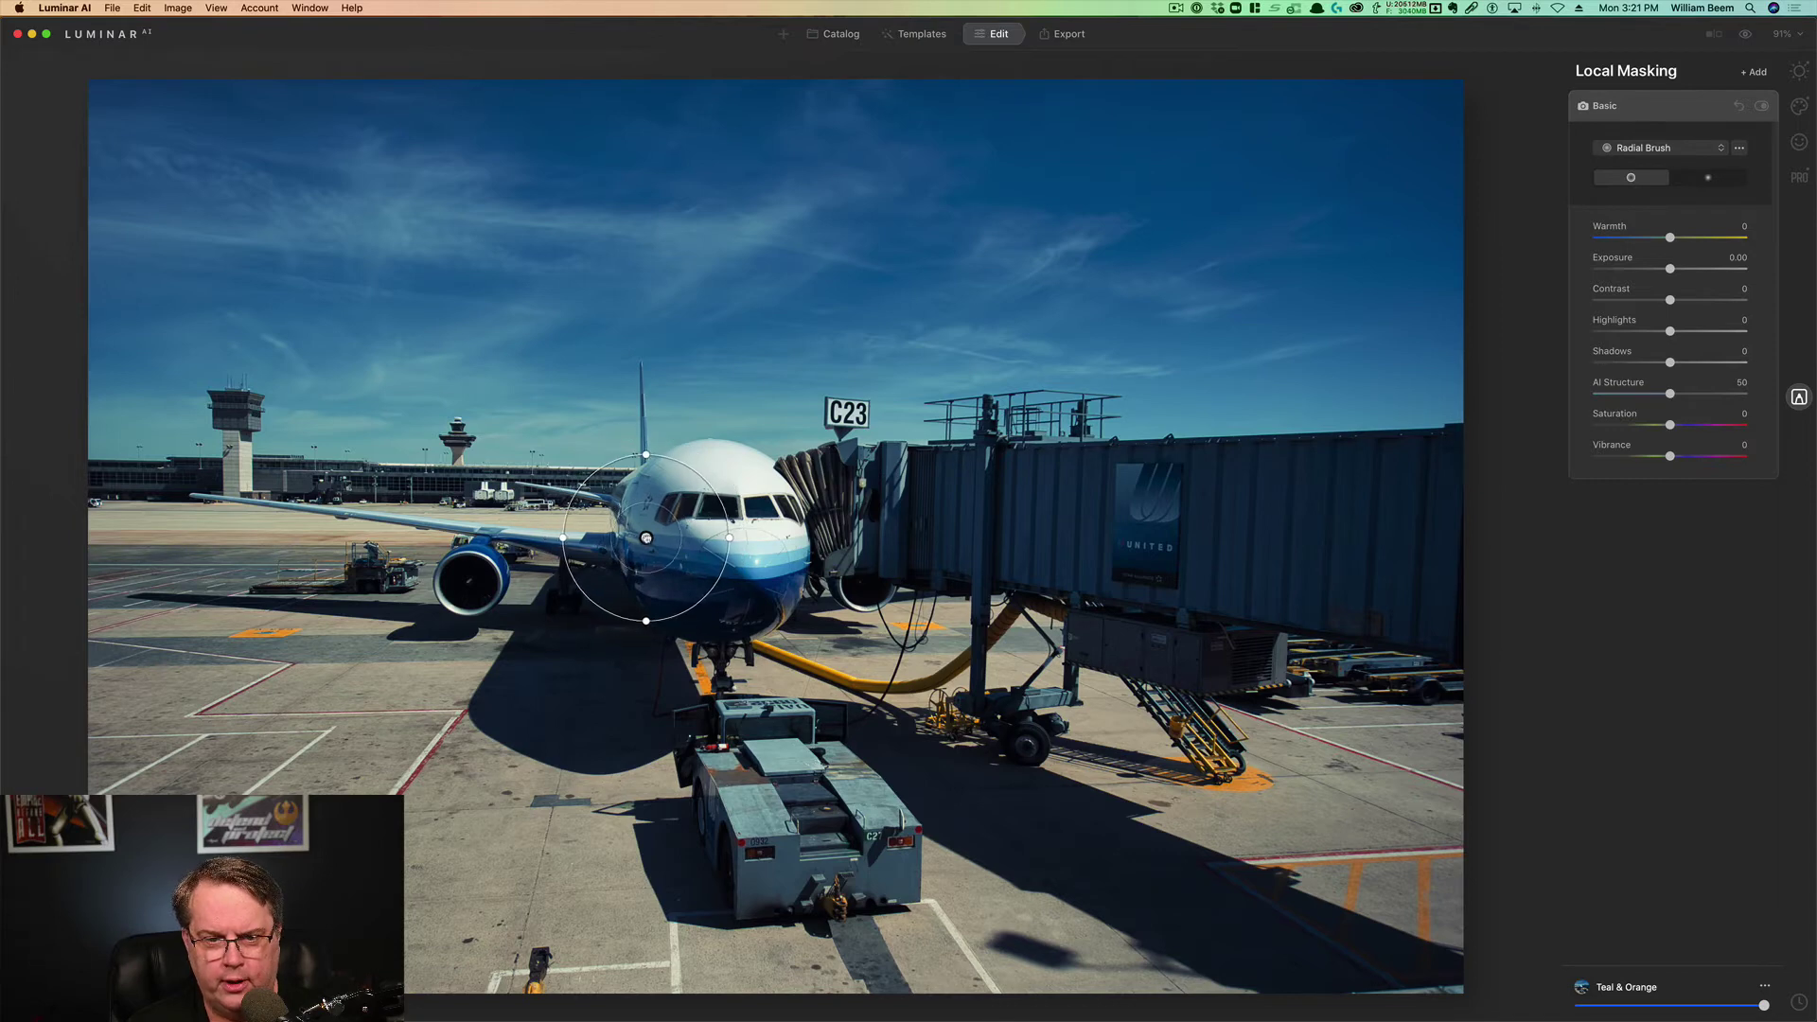
left_click_drag(645, 538, 722, 539)
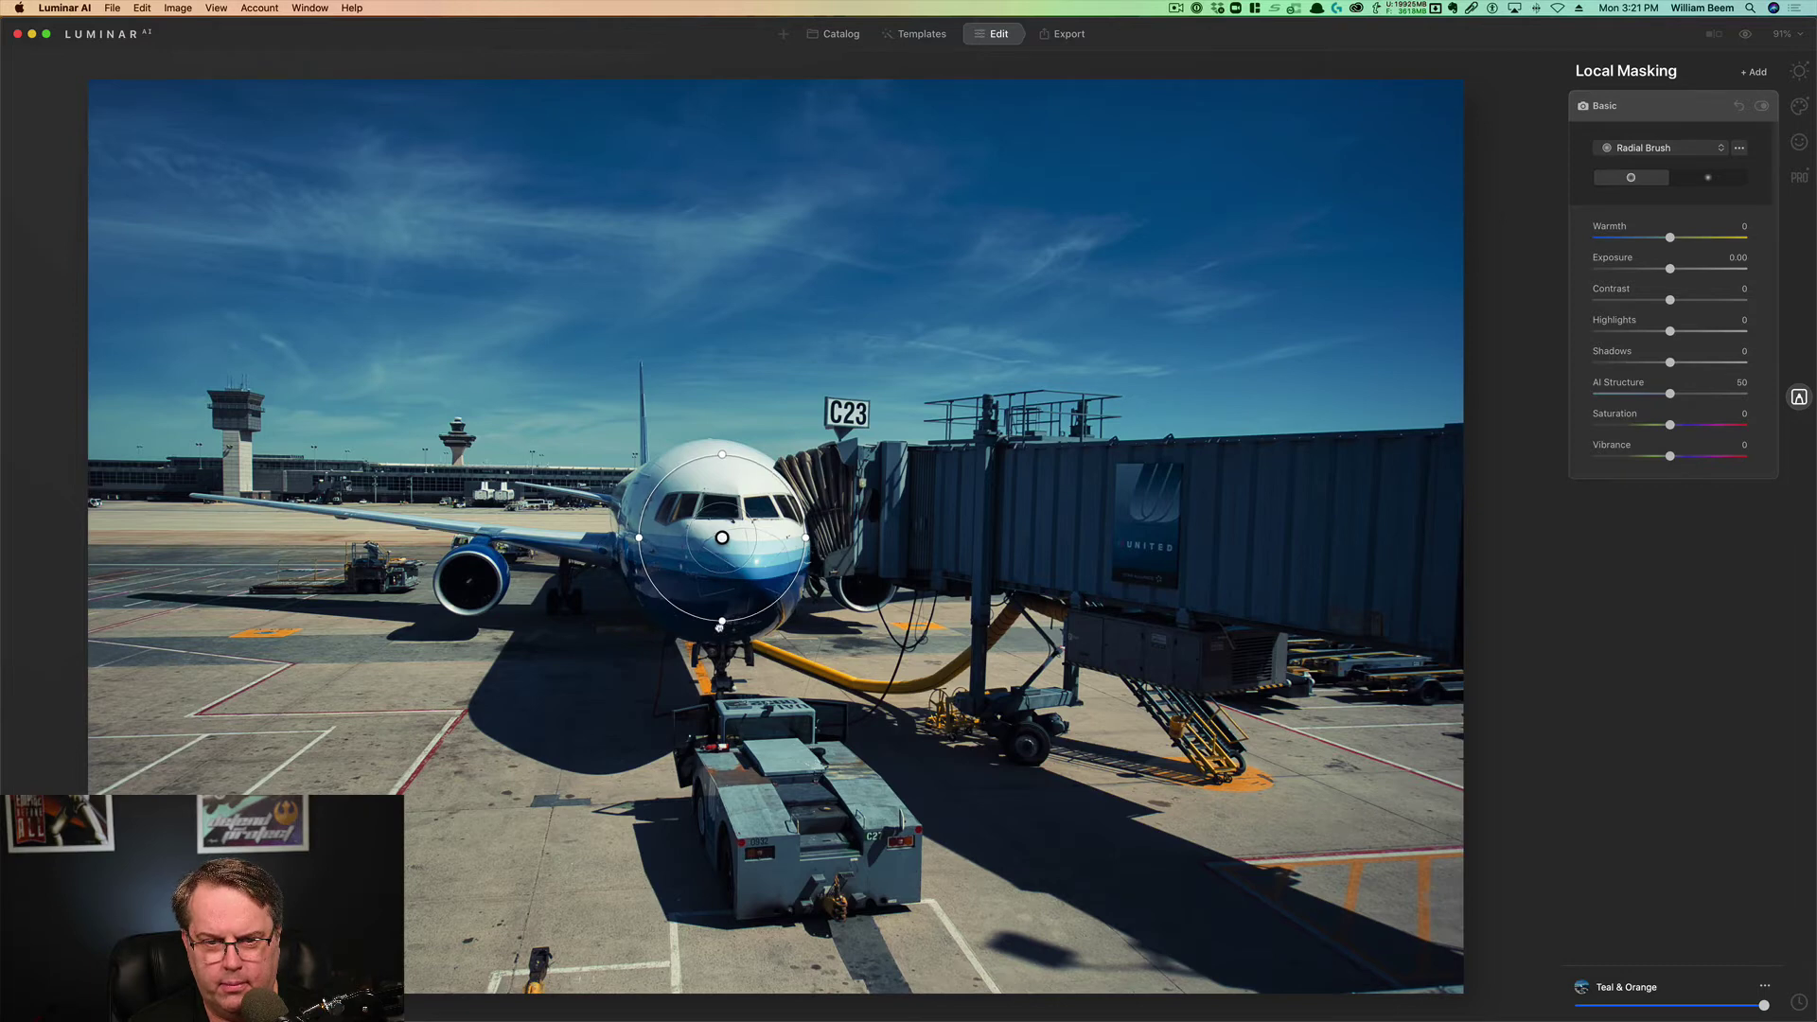
mouse_move(722, 537)
left_mouse_down()
mouse_move(629, 621)
mouse_move(715, 543)
left_mouse_up()
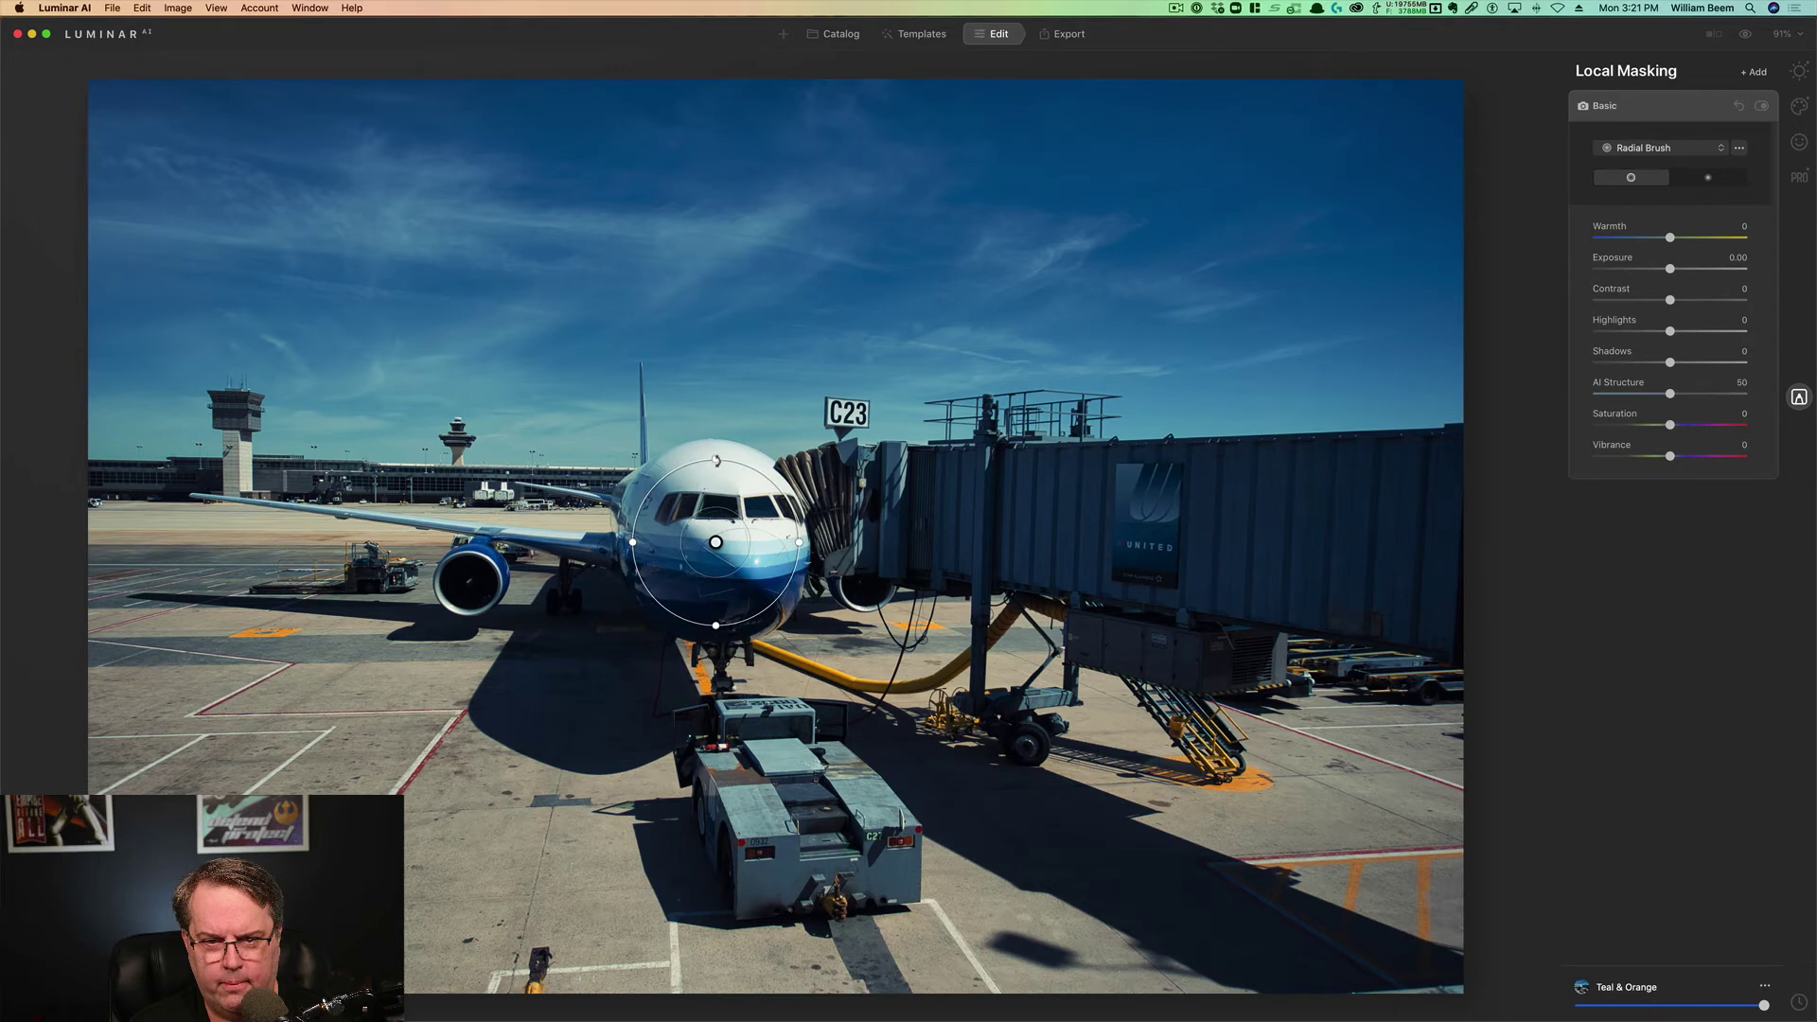
left_click_drag(716, 460, 739, 437)
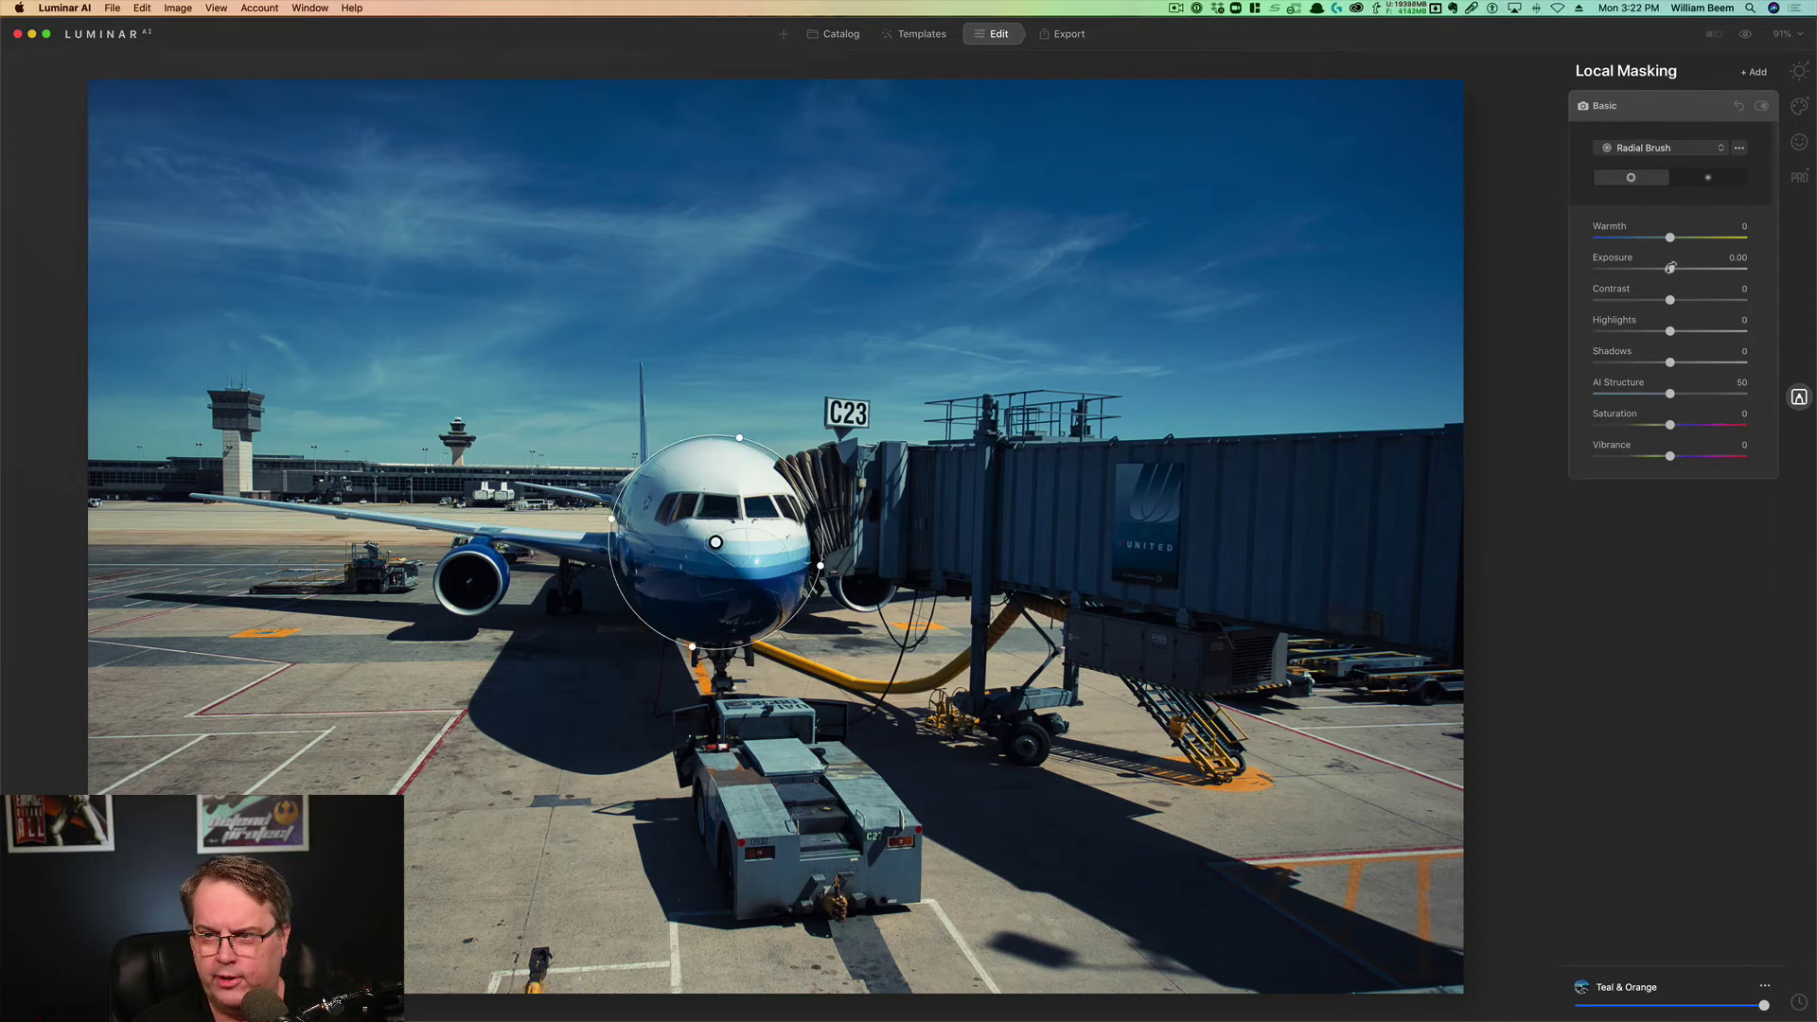
Step: Set the nose mask's Exposure to 2.20, Contrast to 12, Highlights and Shadows to 14, and AI Structure to 62
left_click_drag(1670, 267, 1680, 270)
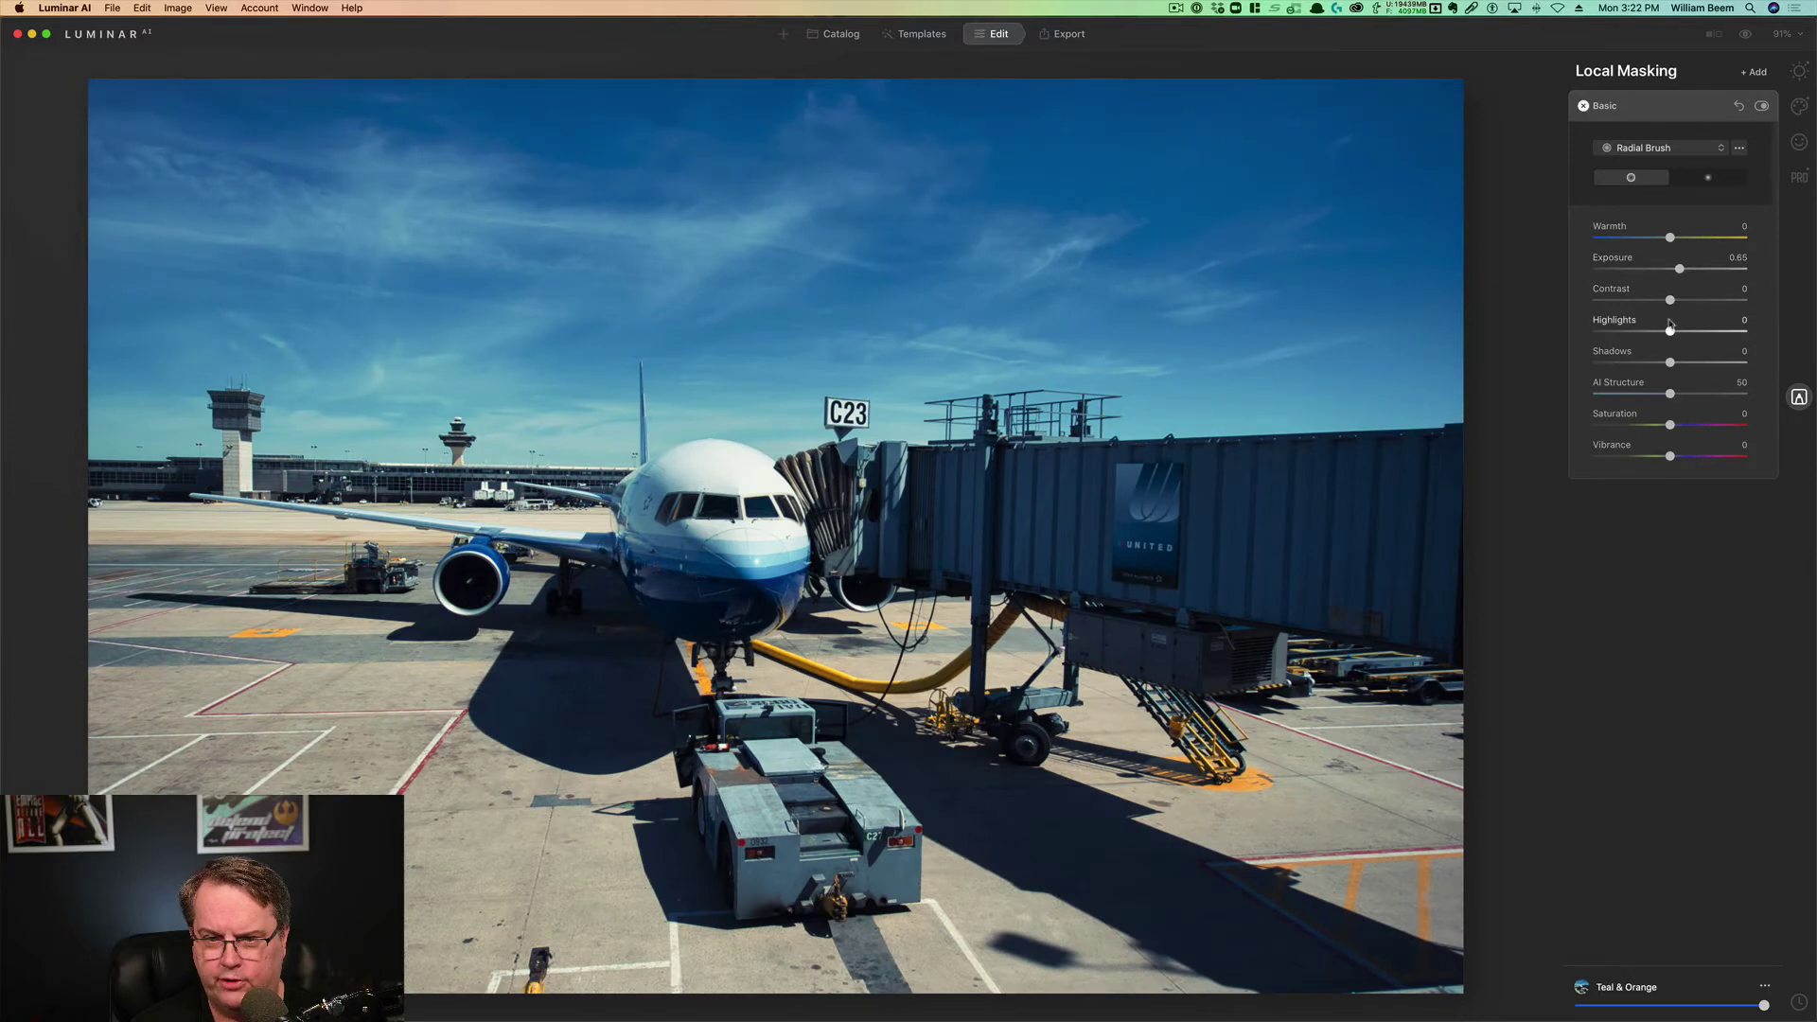
left_click_drag(1670, 301, 1681, 363)
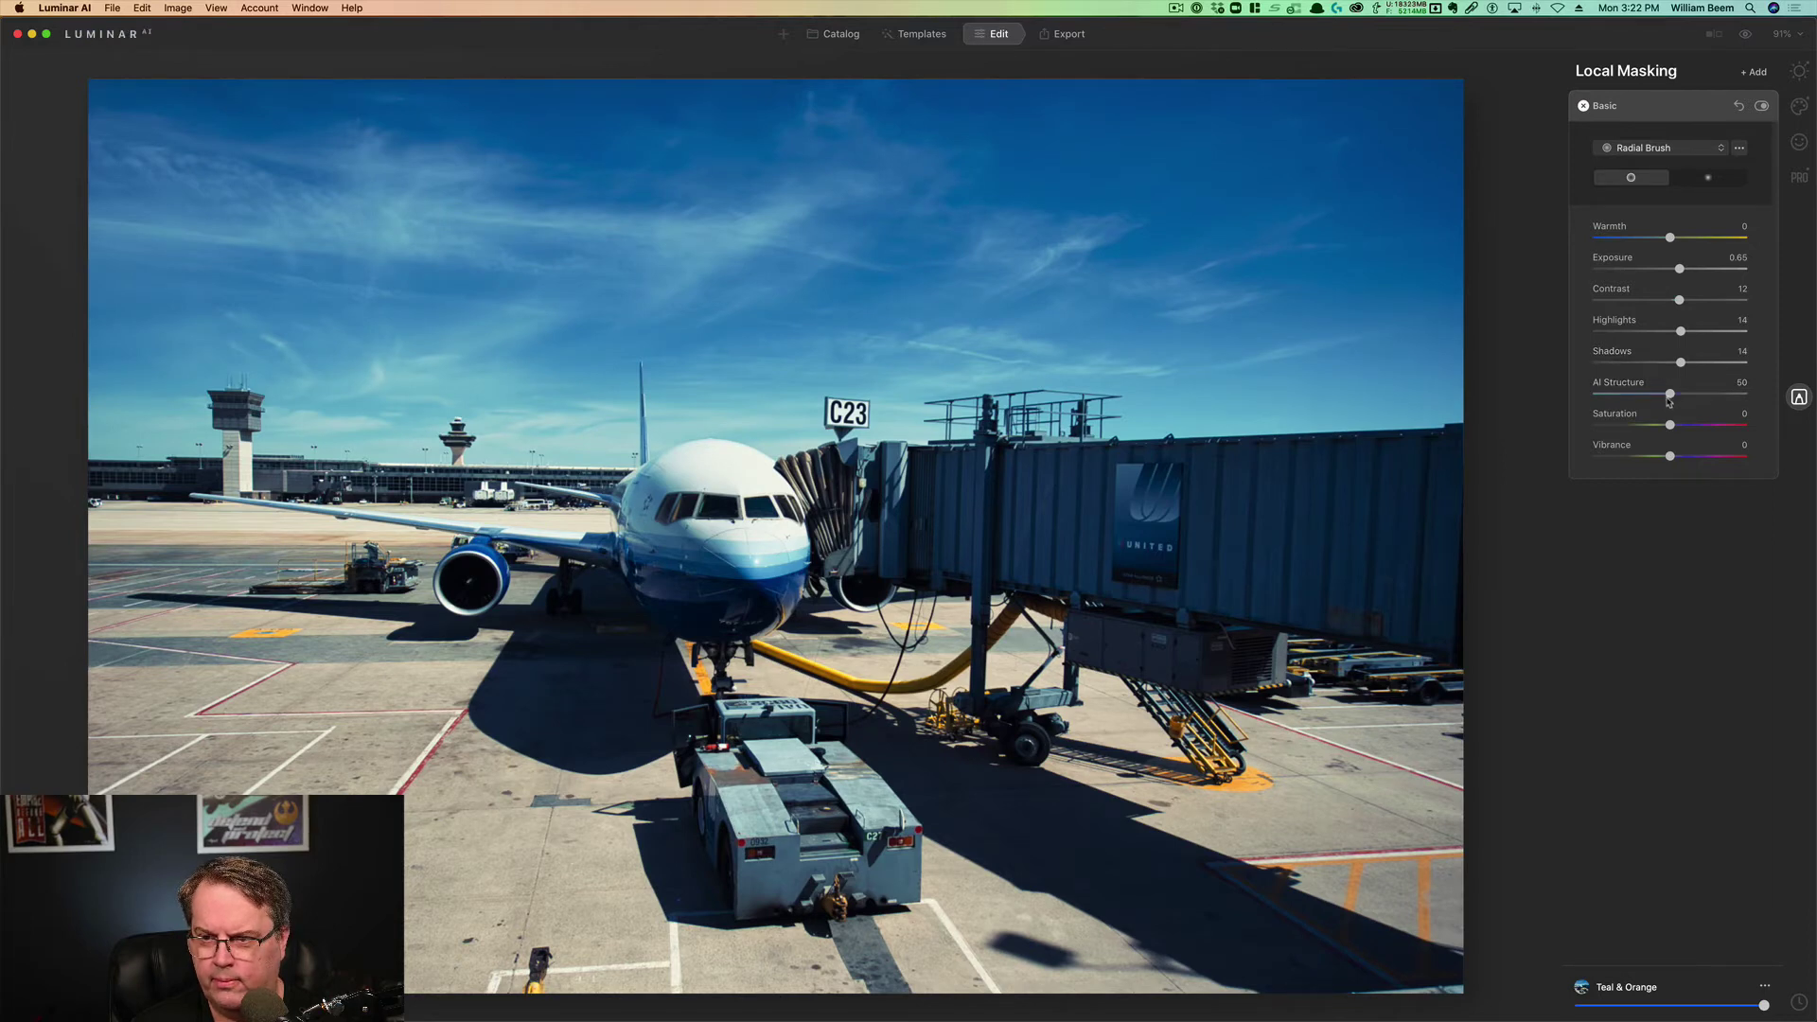
left_click_drag(1670, 396, 1687, 395)
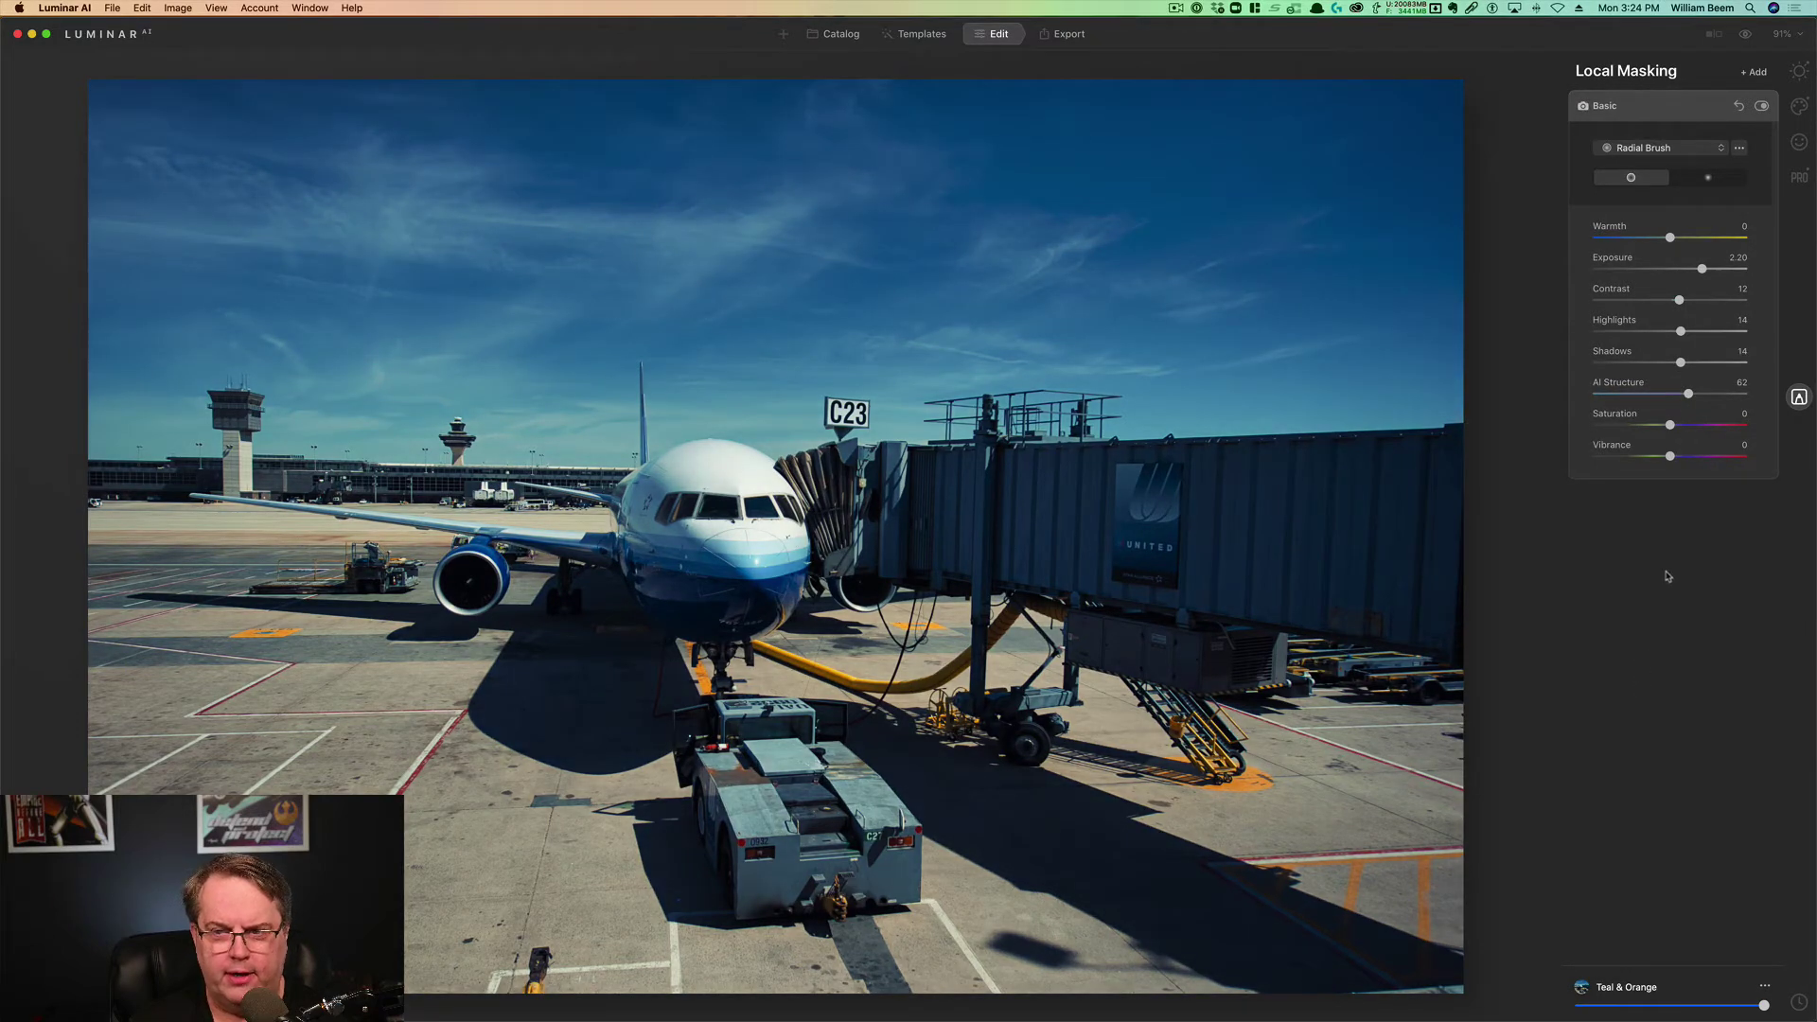
Step: Add a second Basic mask, paint it over the United sign on the jet bridge and set its Exposure to 0.76
left_click(1749, 73)
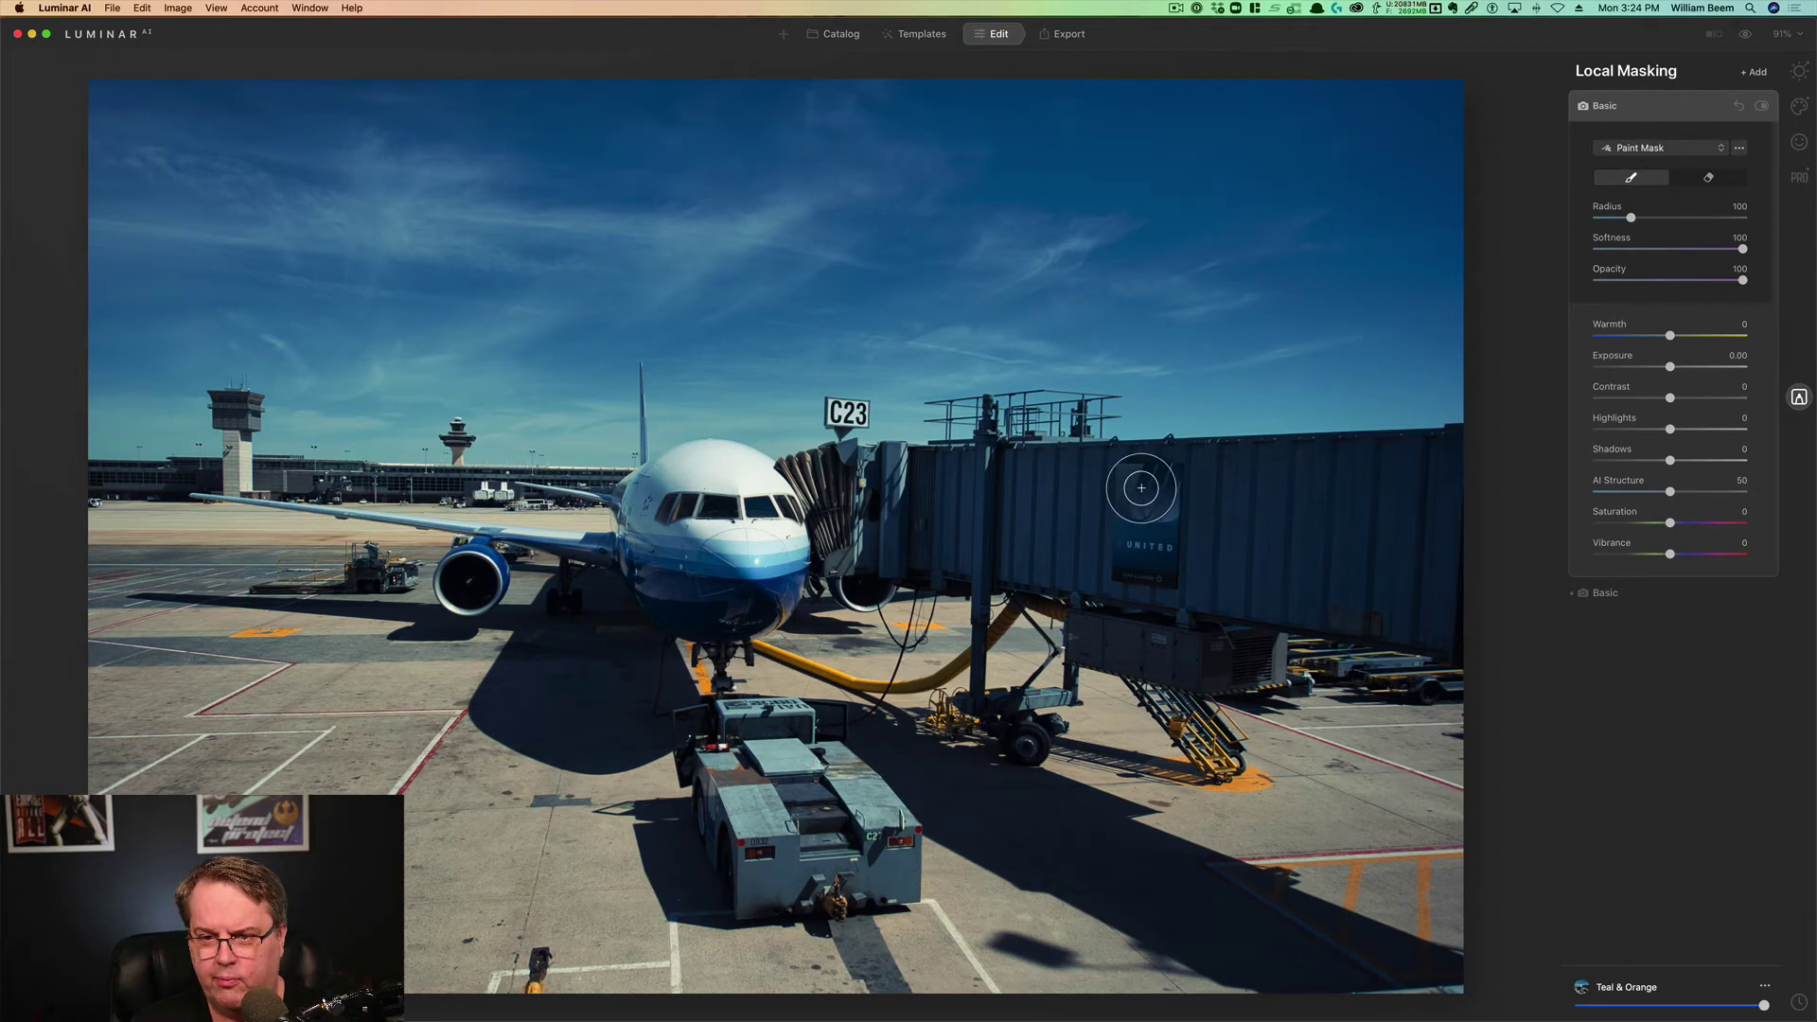
left_click_drag(1141, 488, 1146, 541)
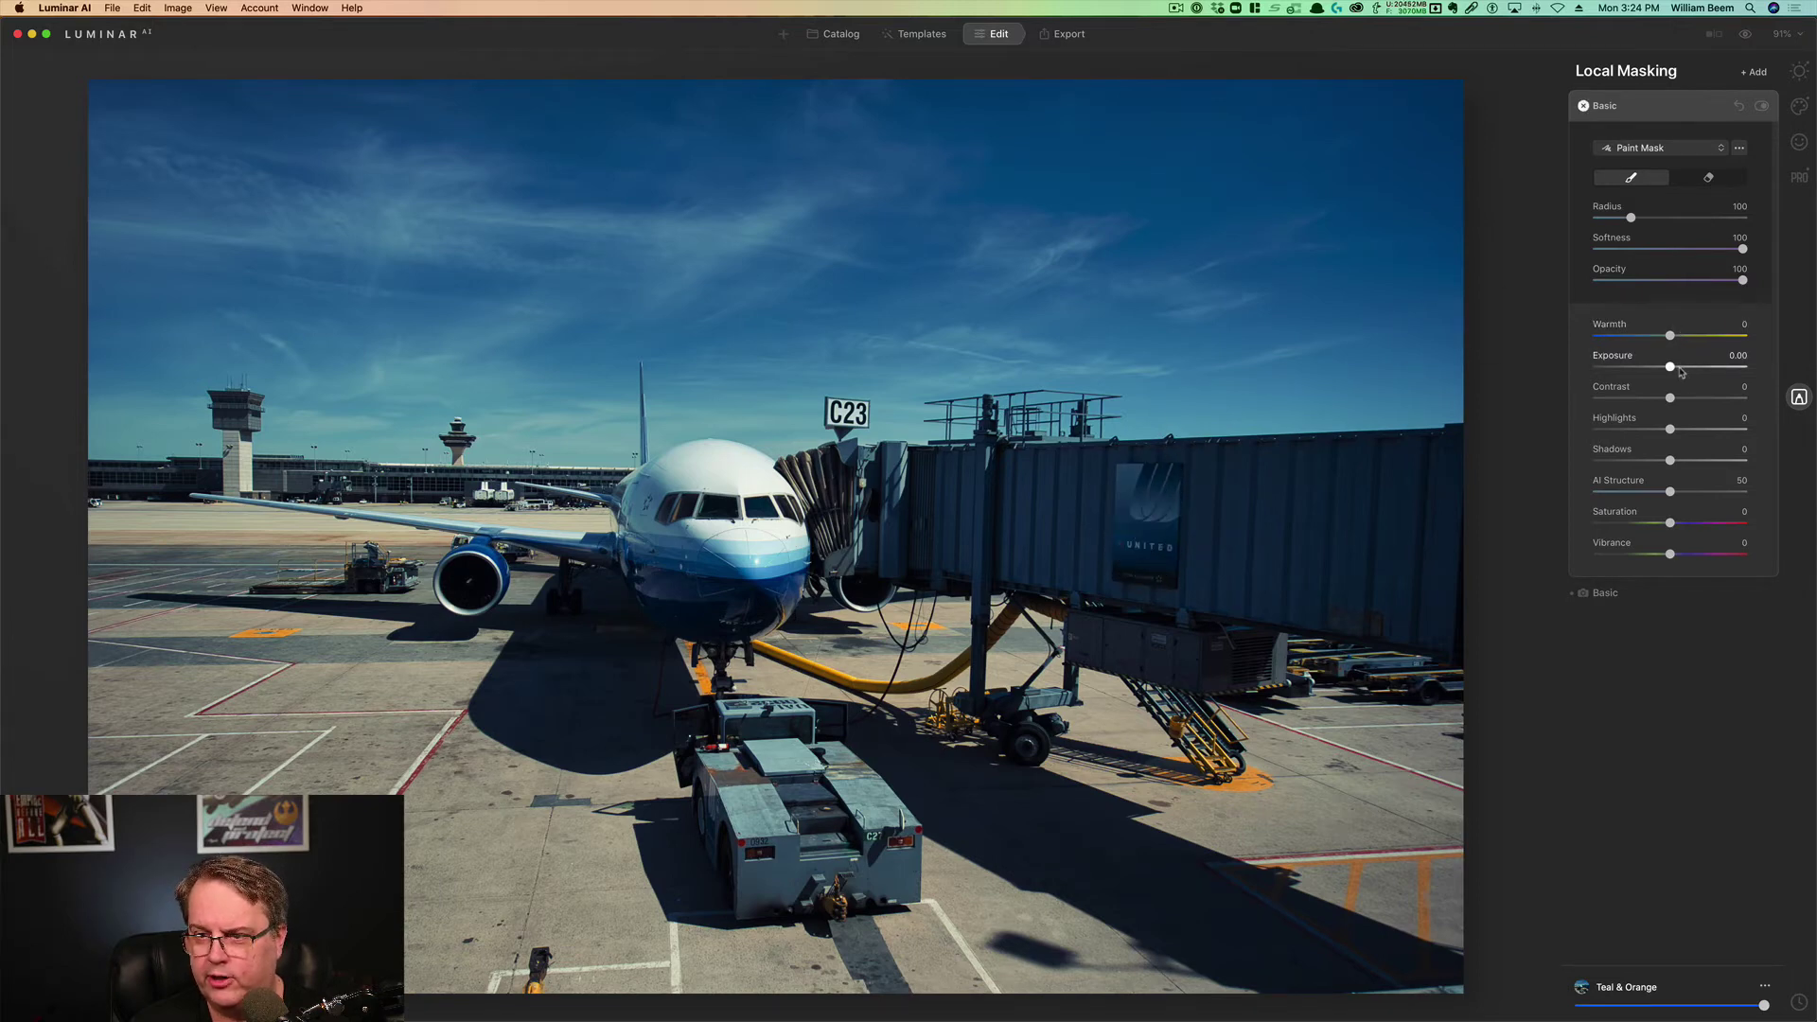
left_click_drag(1684, 376, 1680, 371)
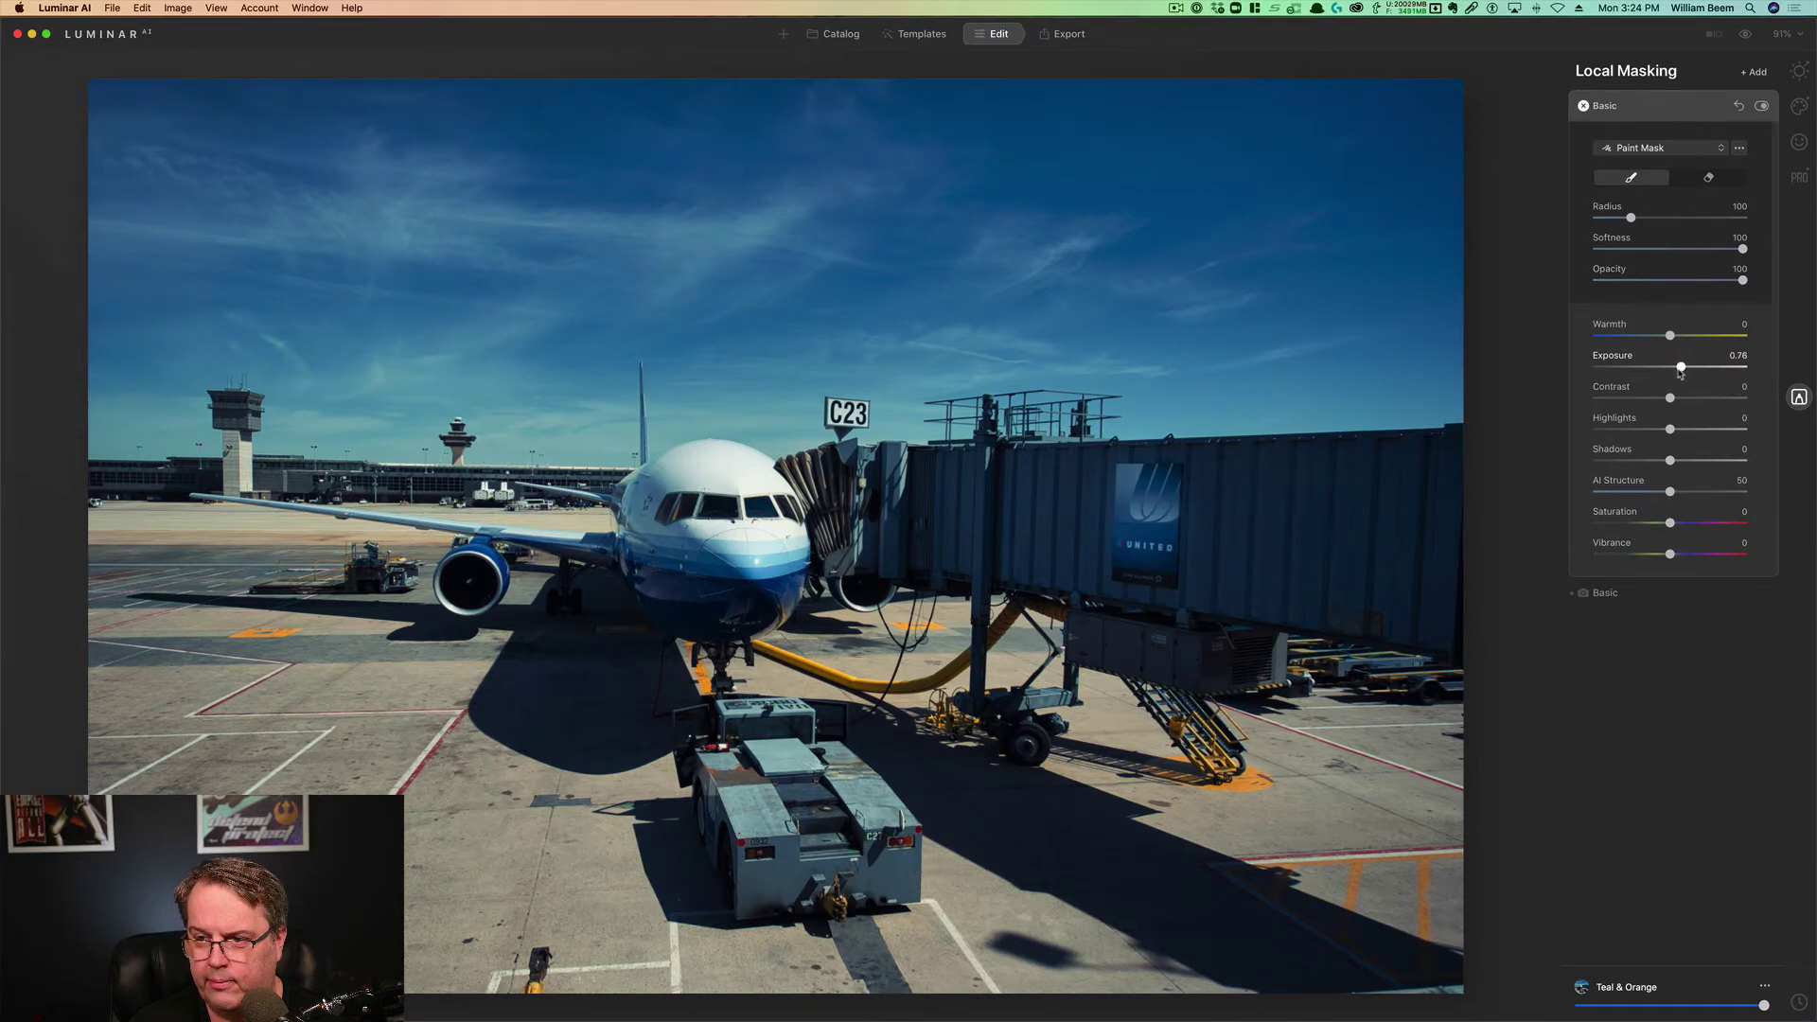
Step: Try different Brilliance and Warmth amounts in Color Harmony, settling on Brilliance 10 and Warmth 0
left_click(1800, 178)
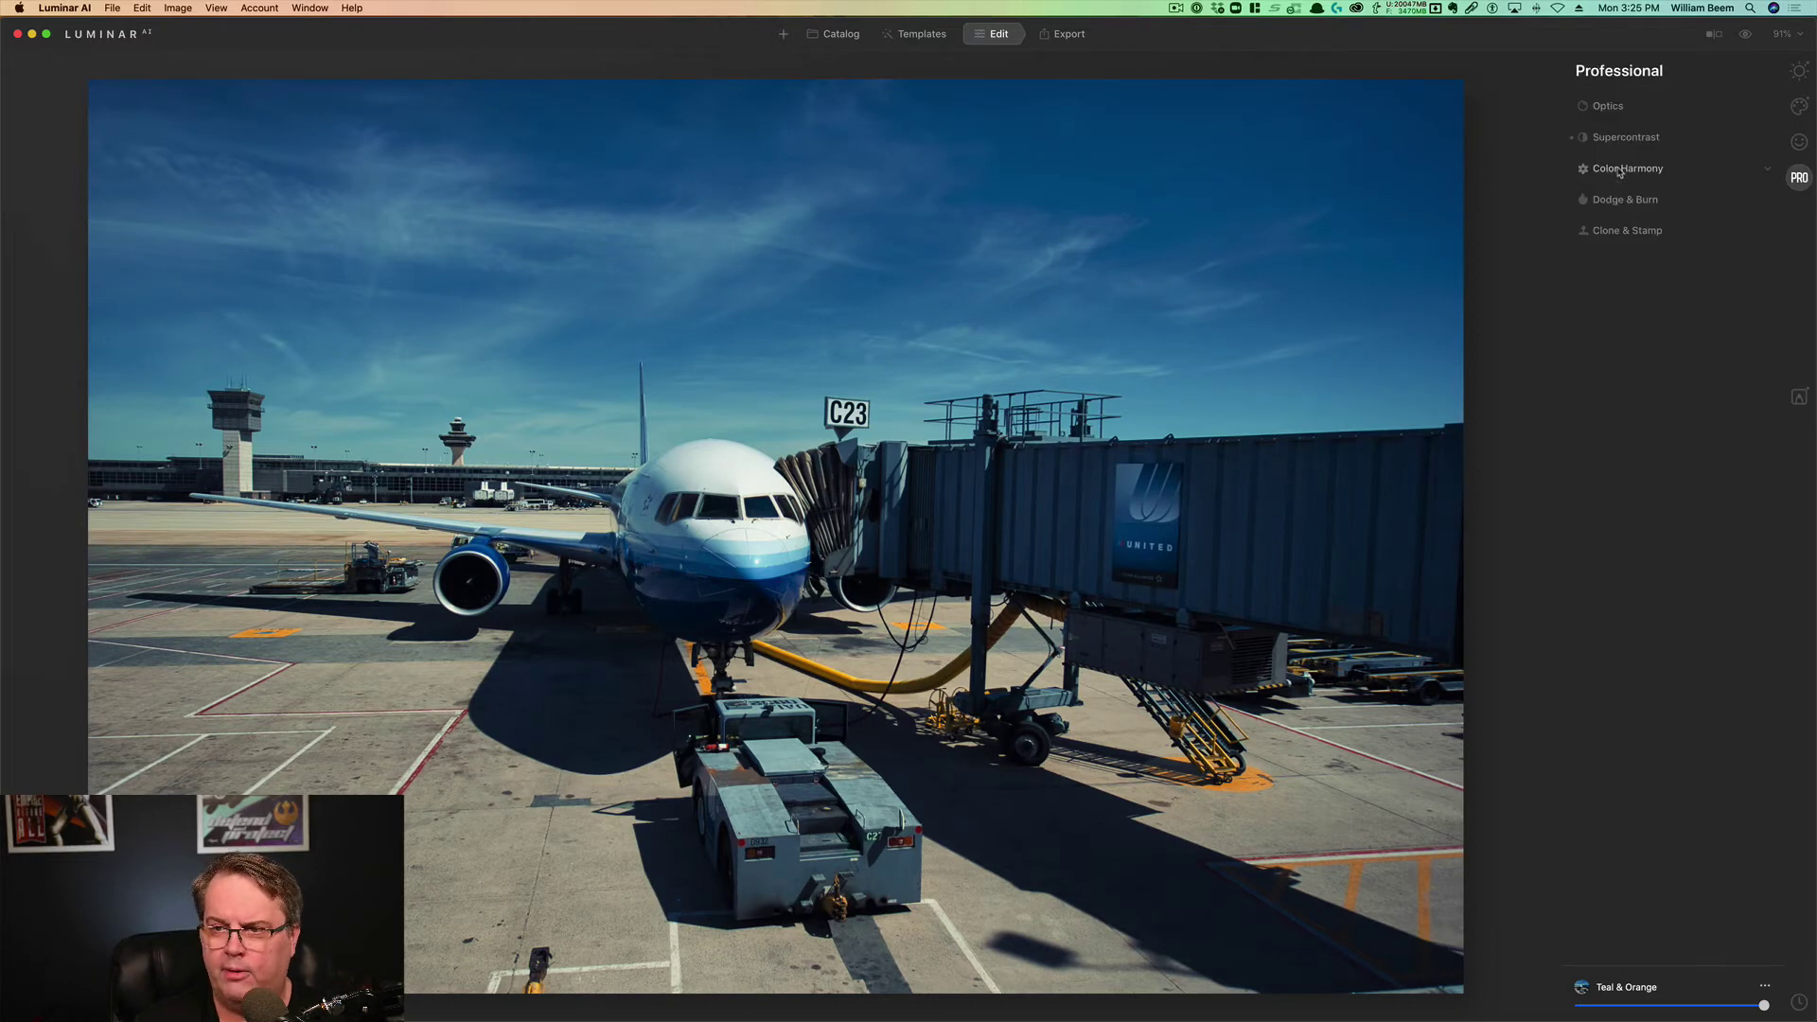
left_click(1619, 169)
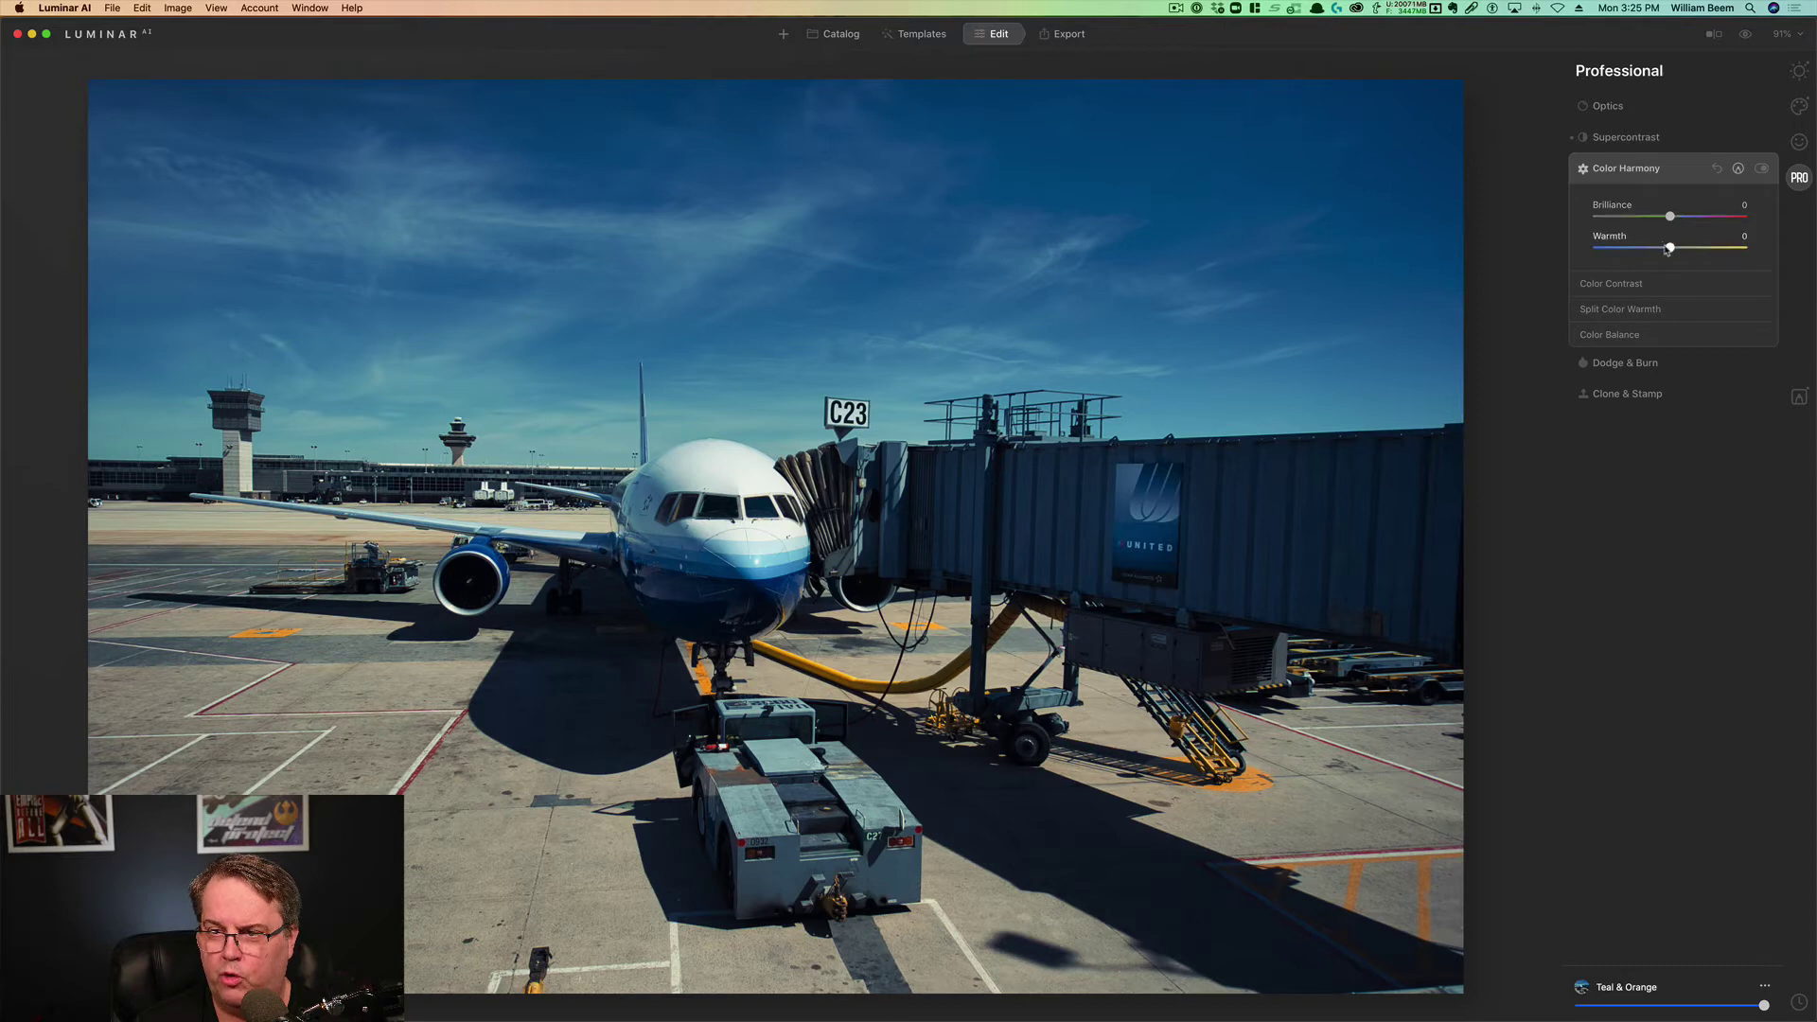
left_click_drag(1668, 247, 1689, 217)
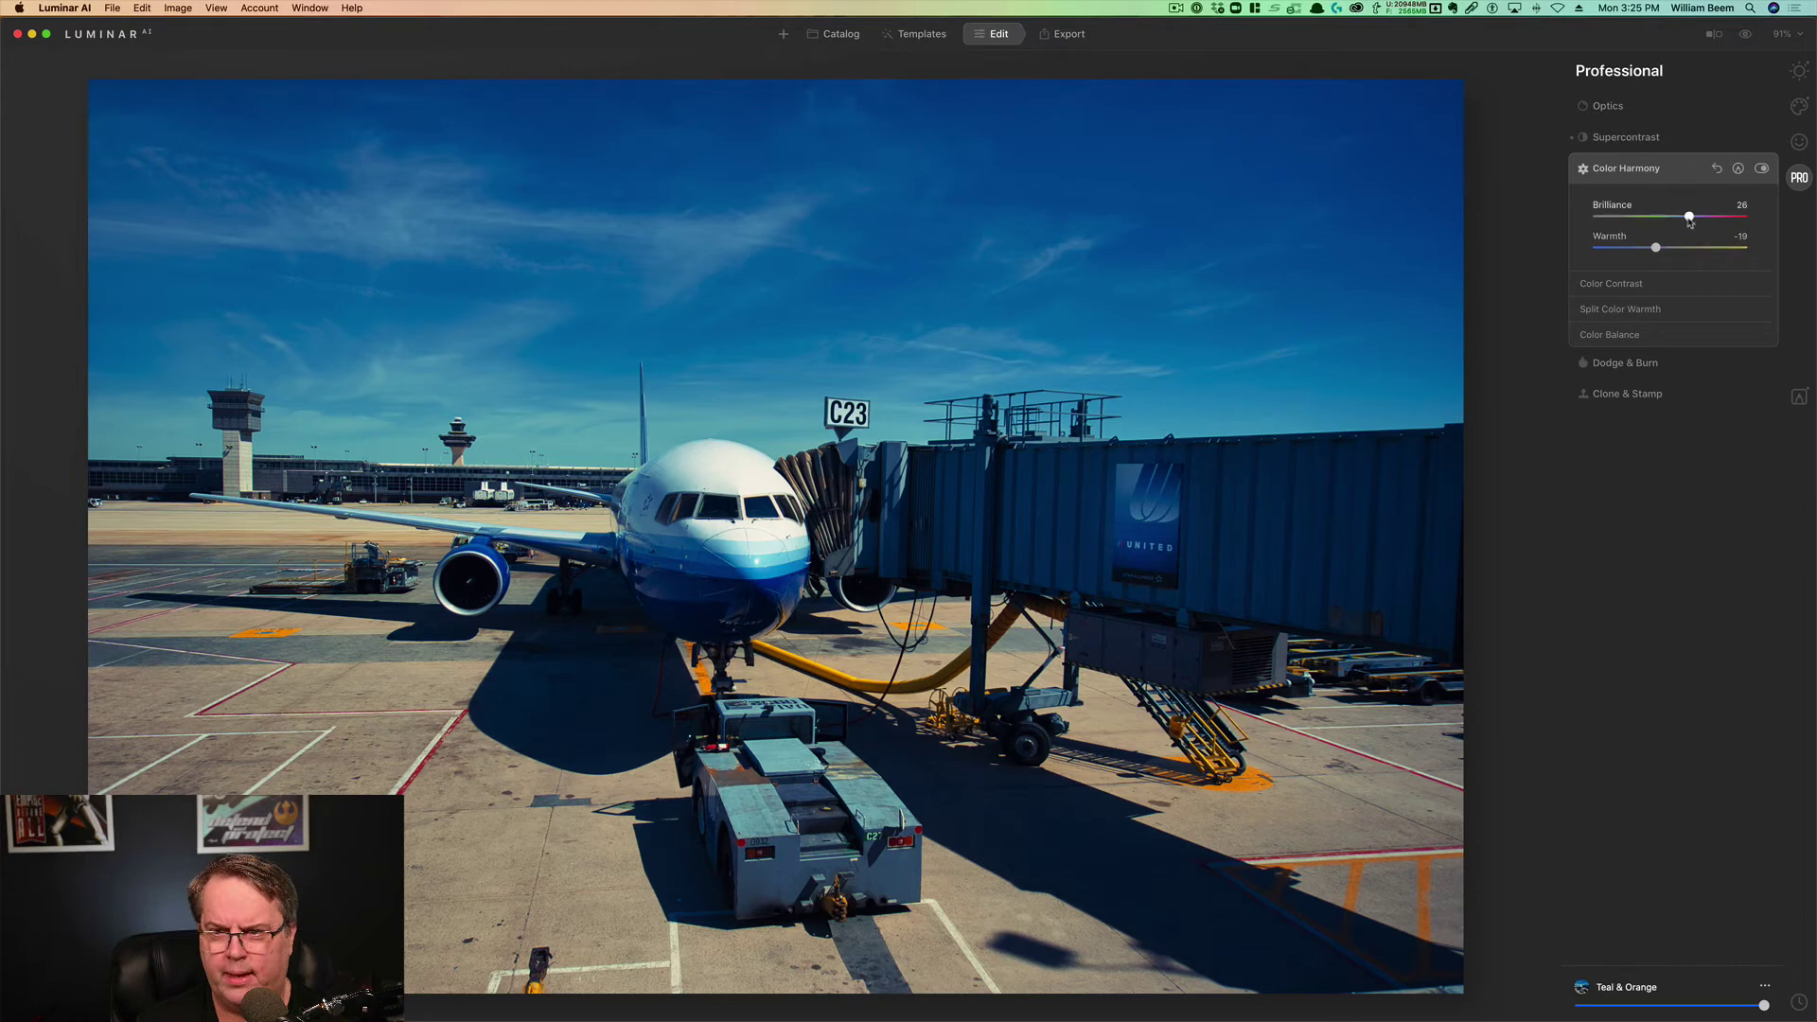
left_click_drag(1641, 254, 1686, 210)
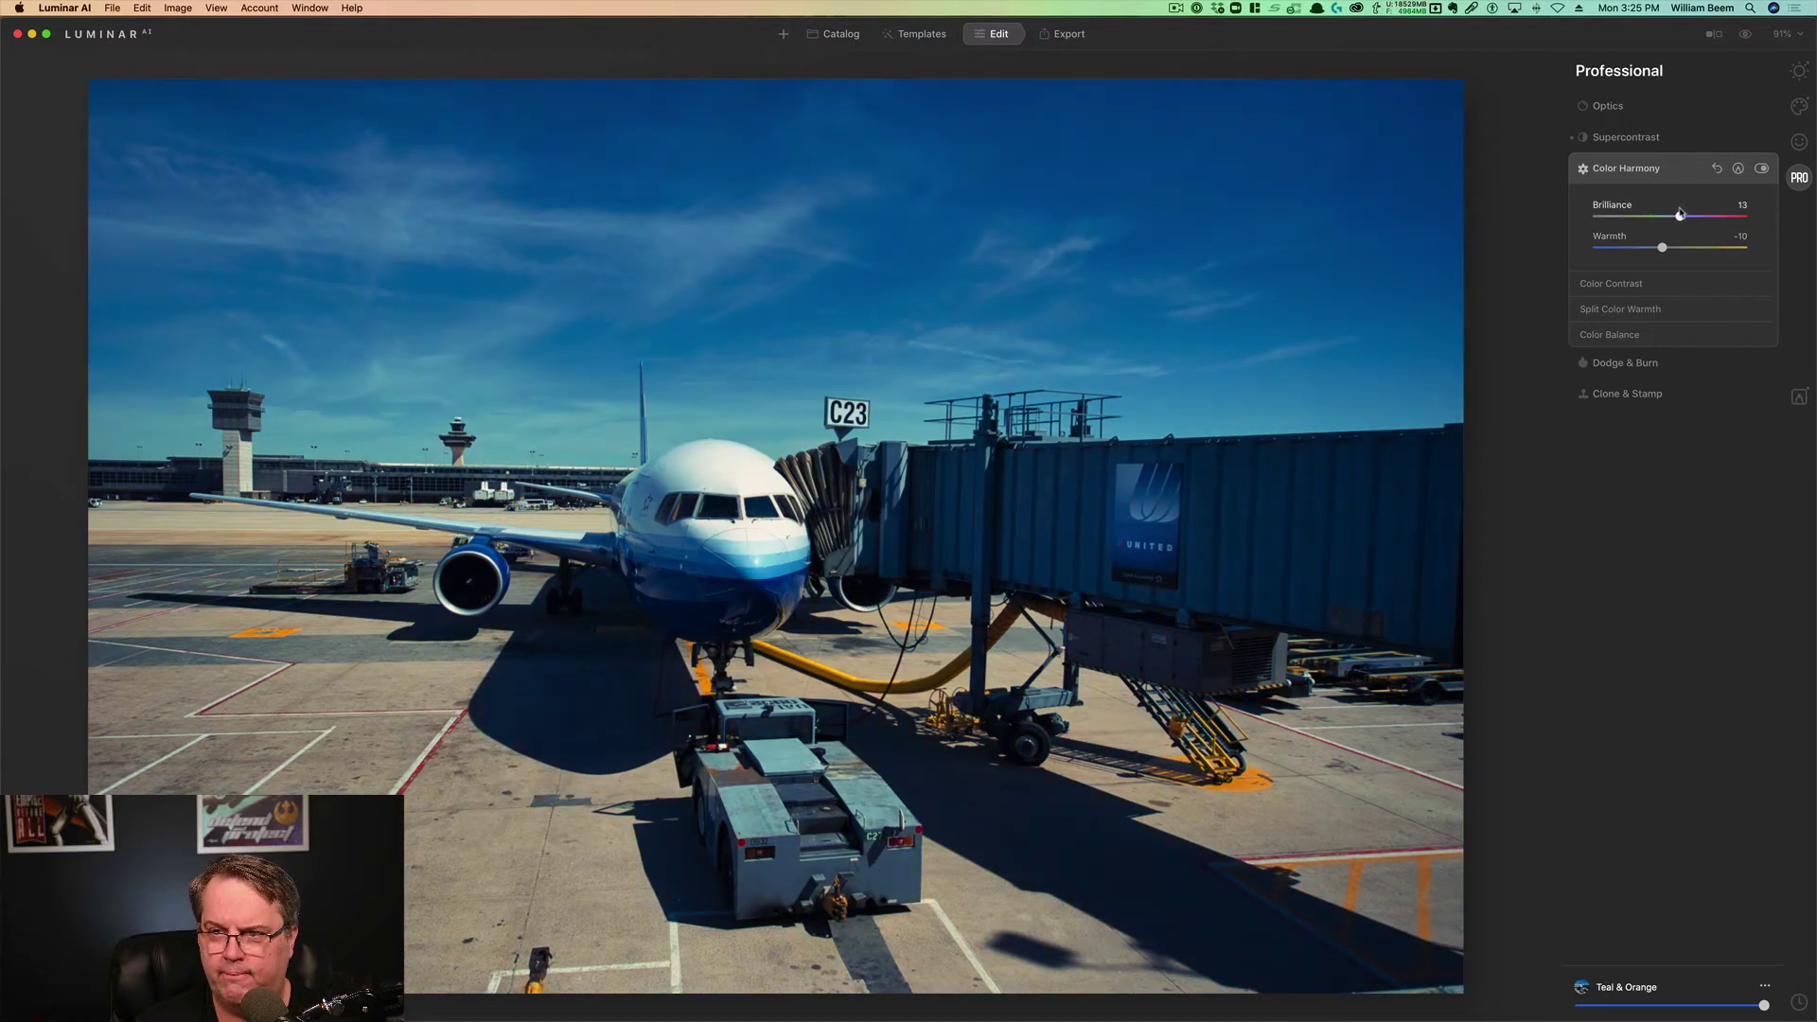
left_click_drag(1679, 214, 1670, 253)
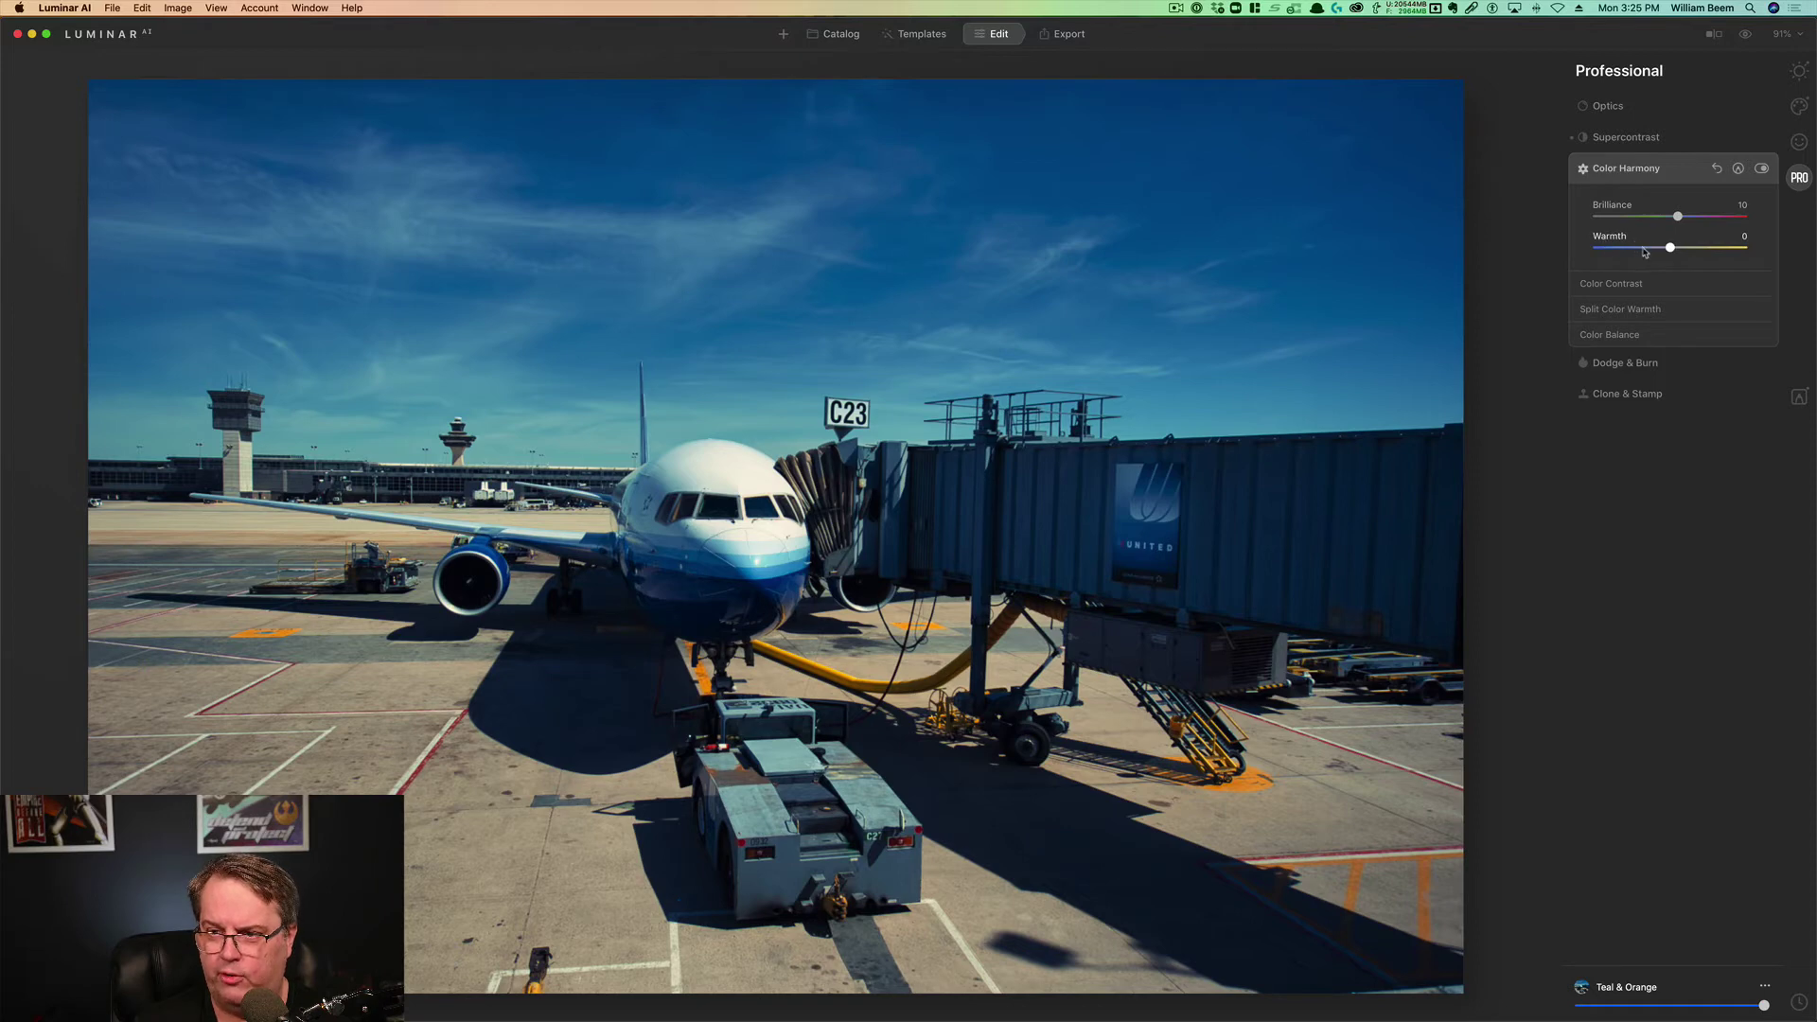
Step: Set the Color Balance of the shadows to Yellow-Blue 10 and Cyan-Red -12
left_click(1611, 284)
left_click(1642, 411)
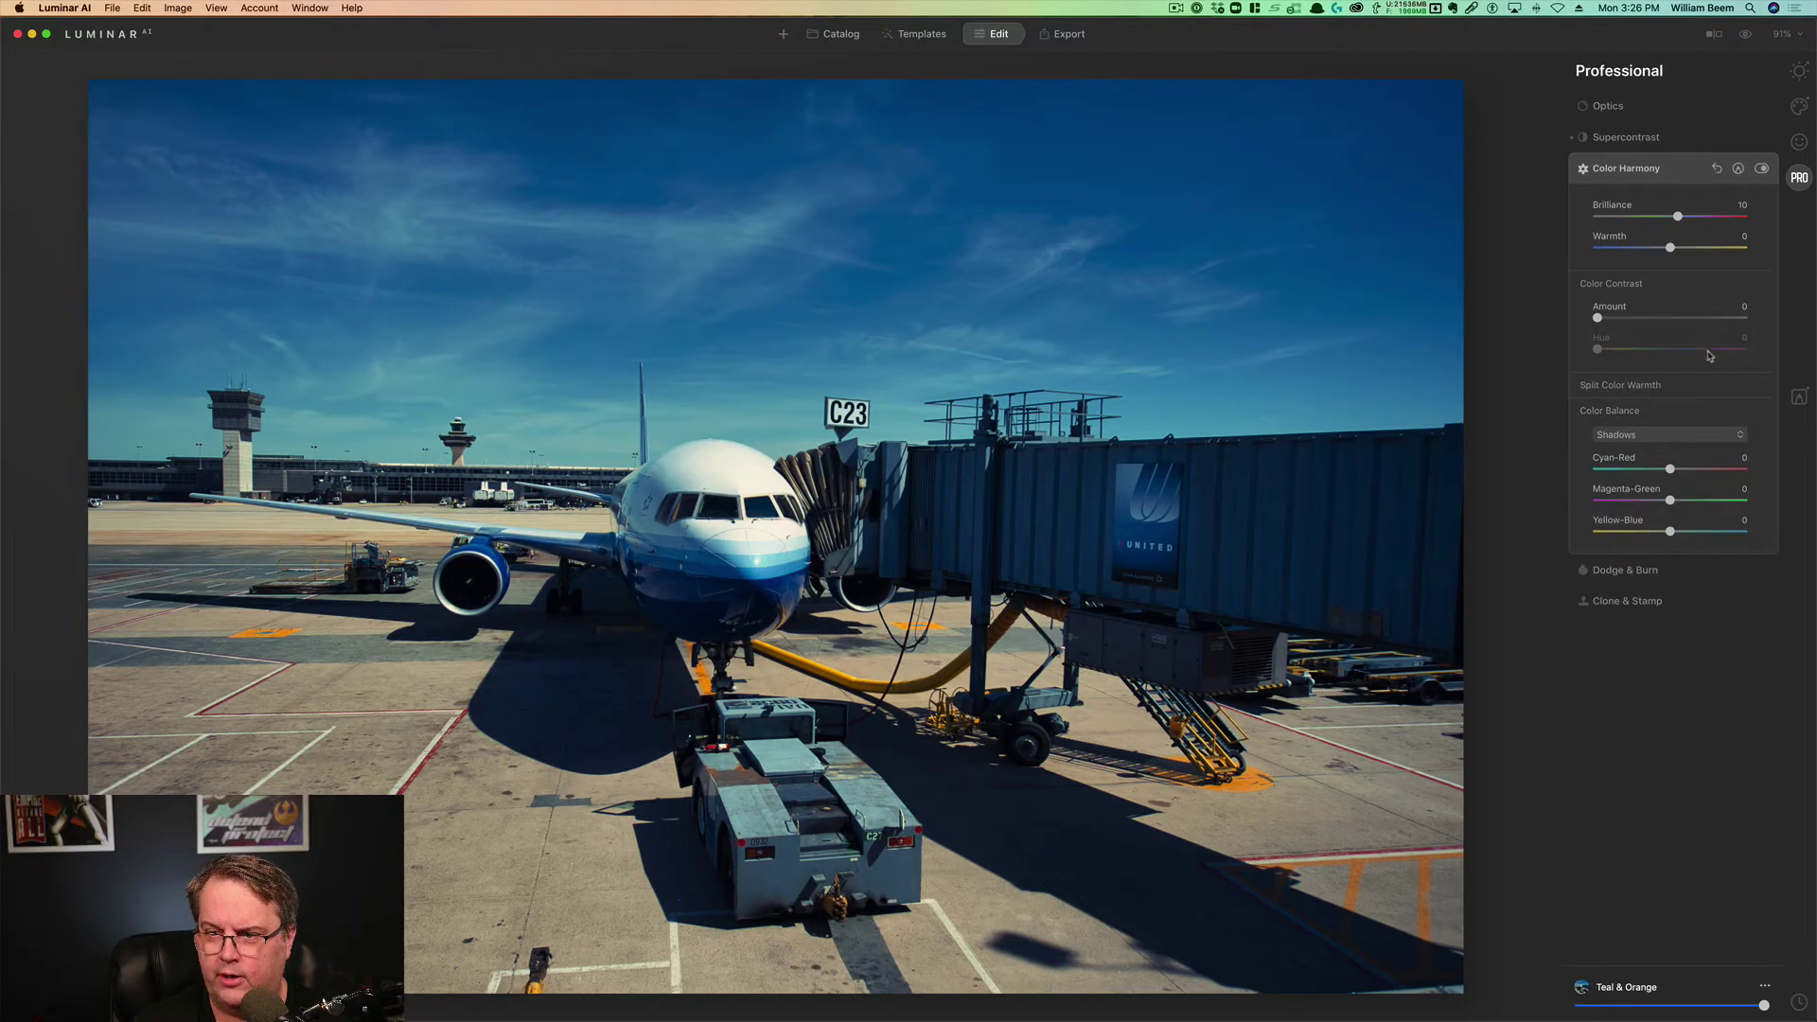
left_click(1618, 283)
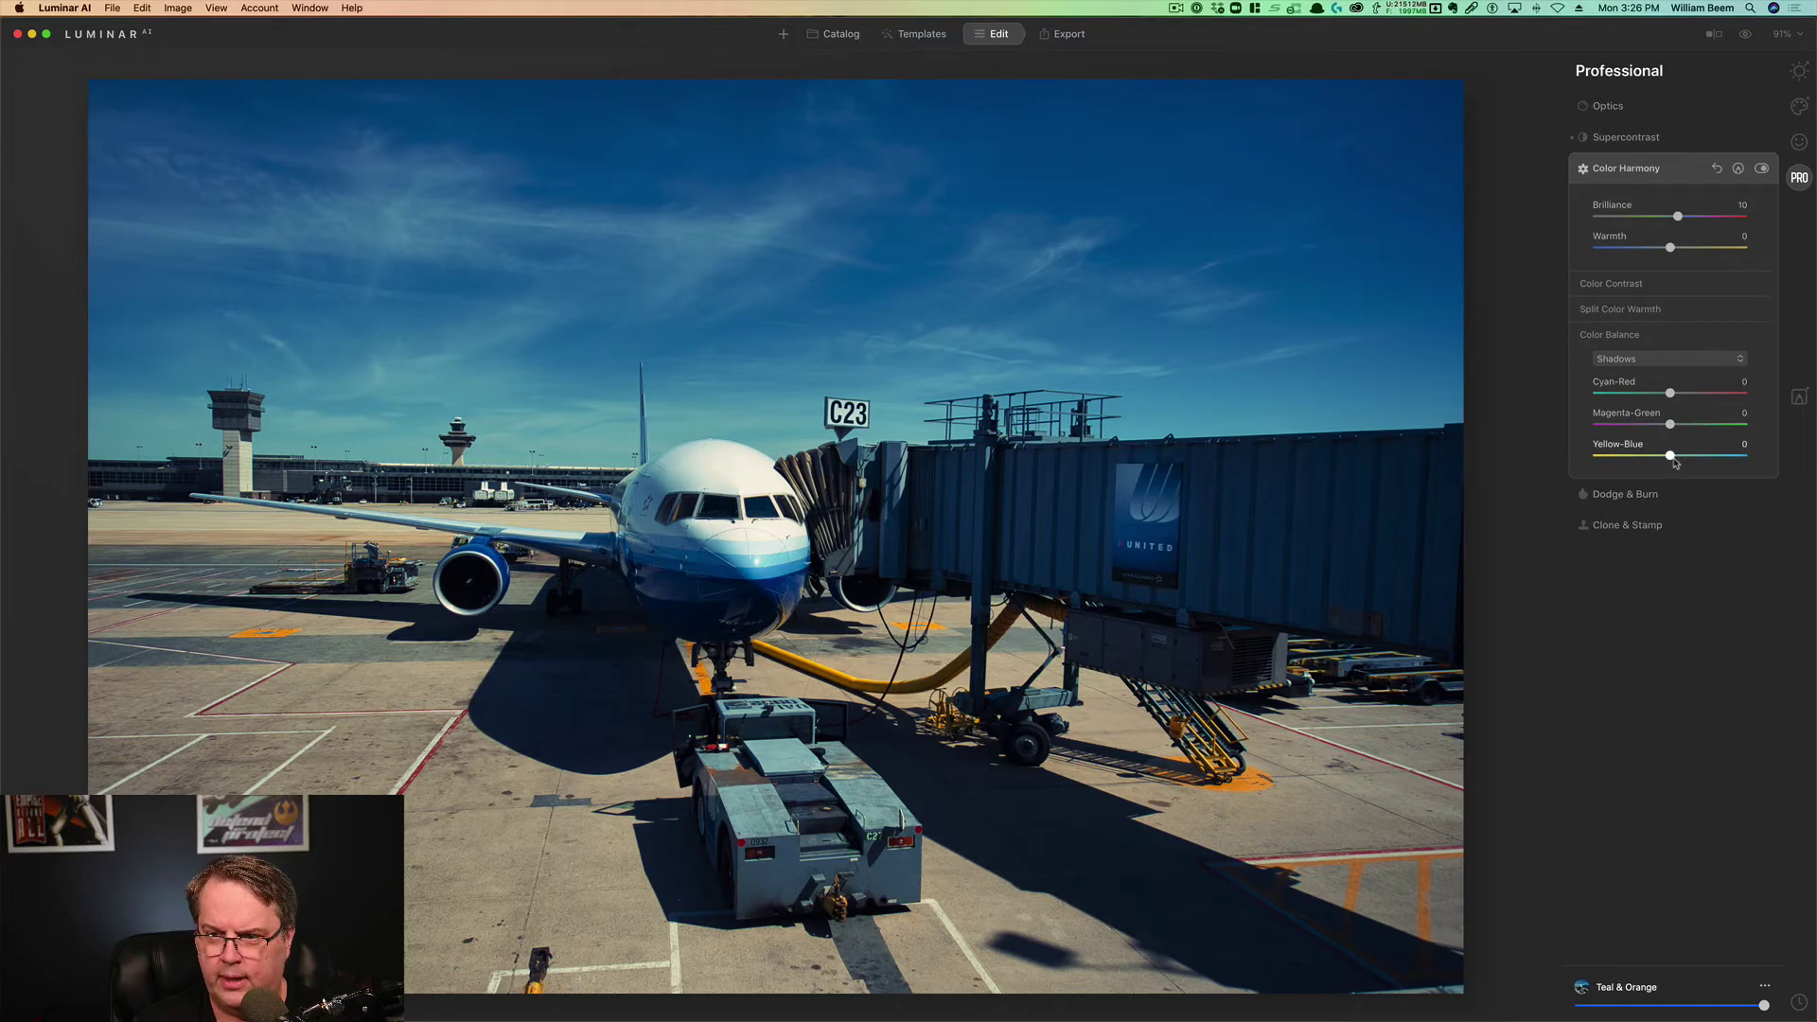
left_click_drag(1671, 459, 1678, 456)
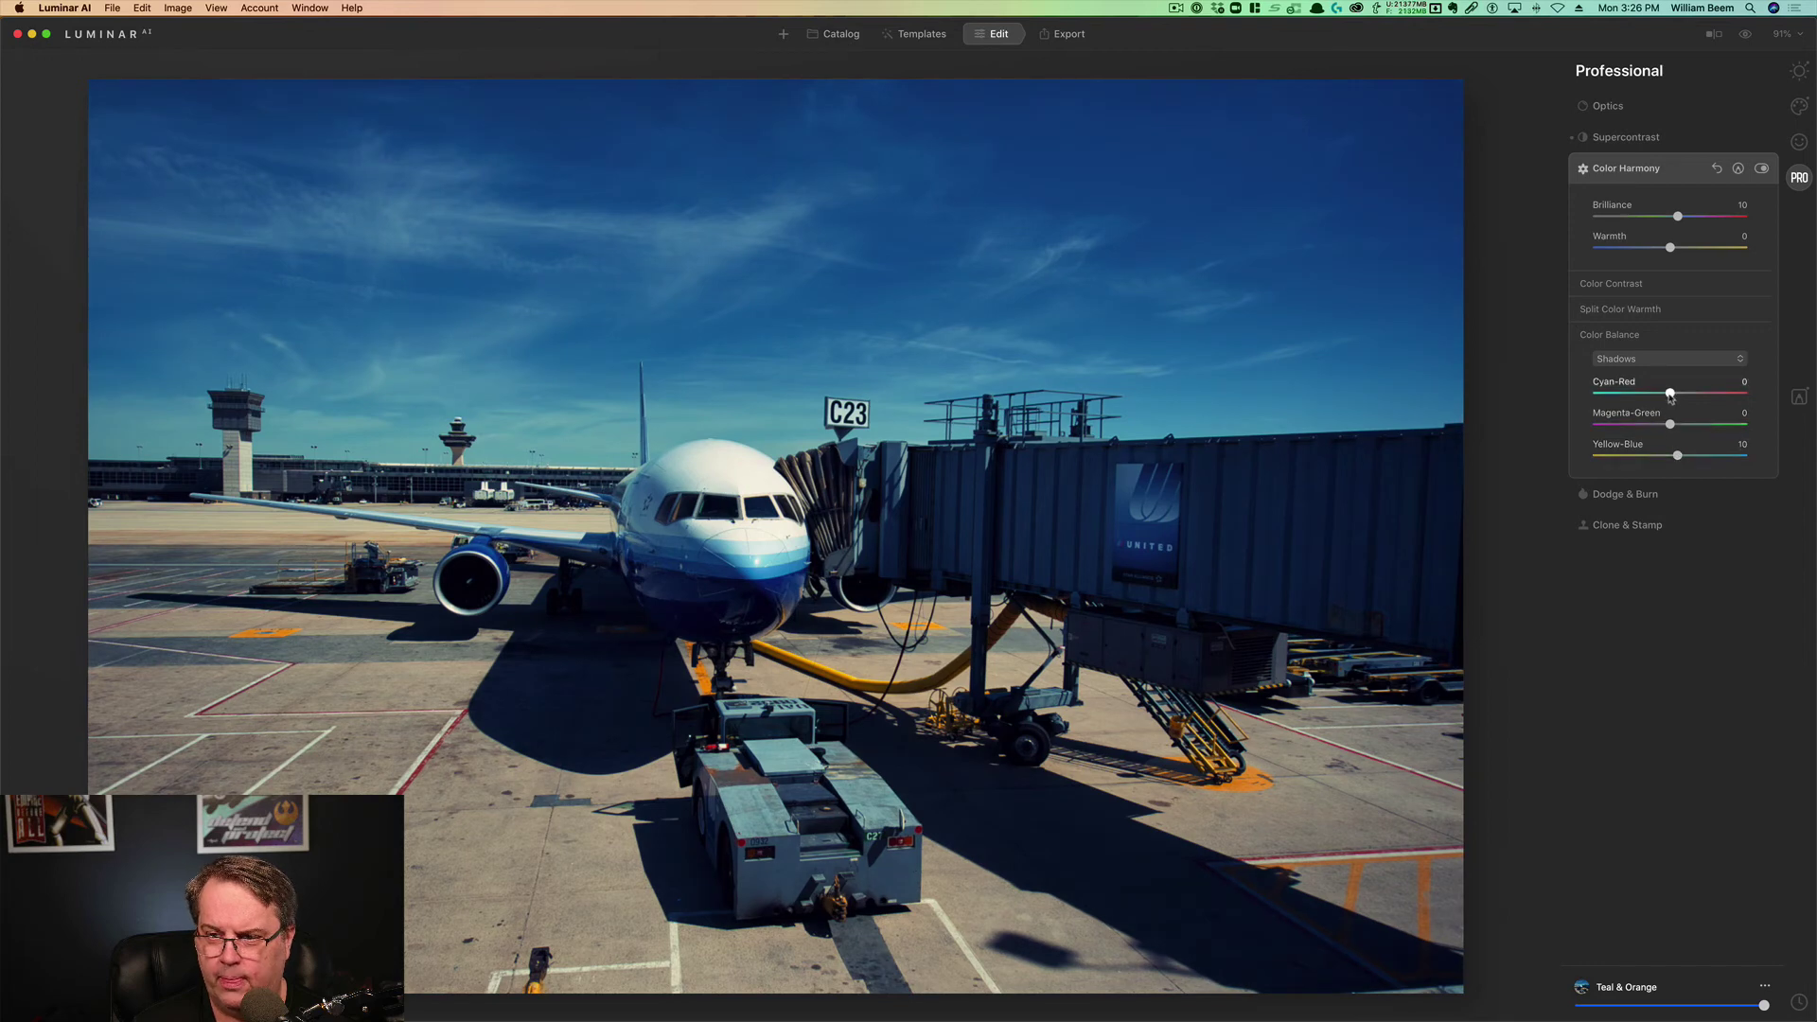
left_click_drag(1670, 393, 1661, 394)
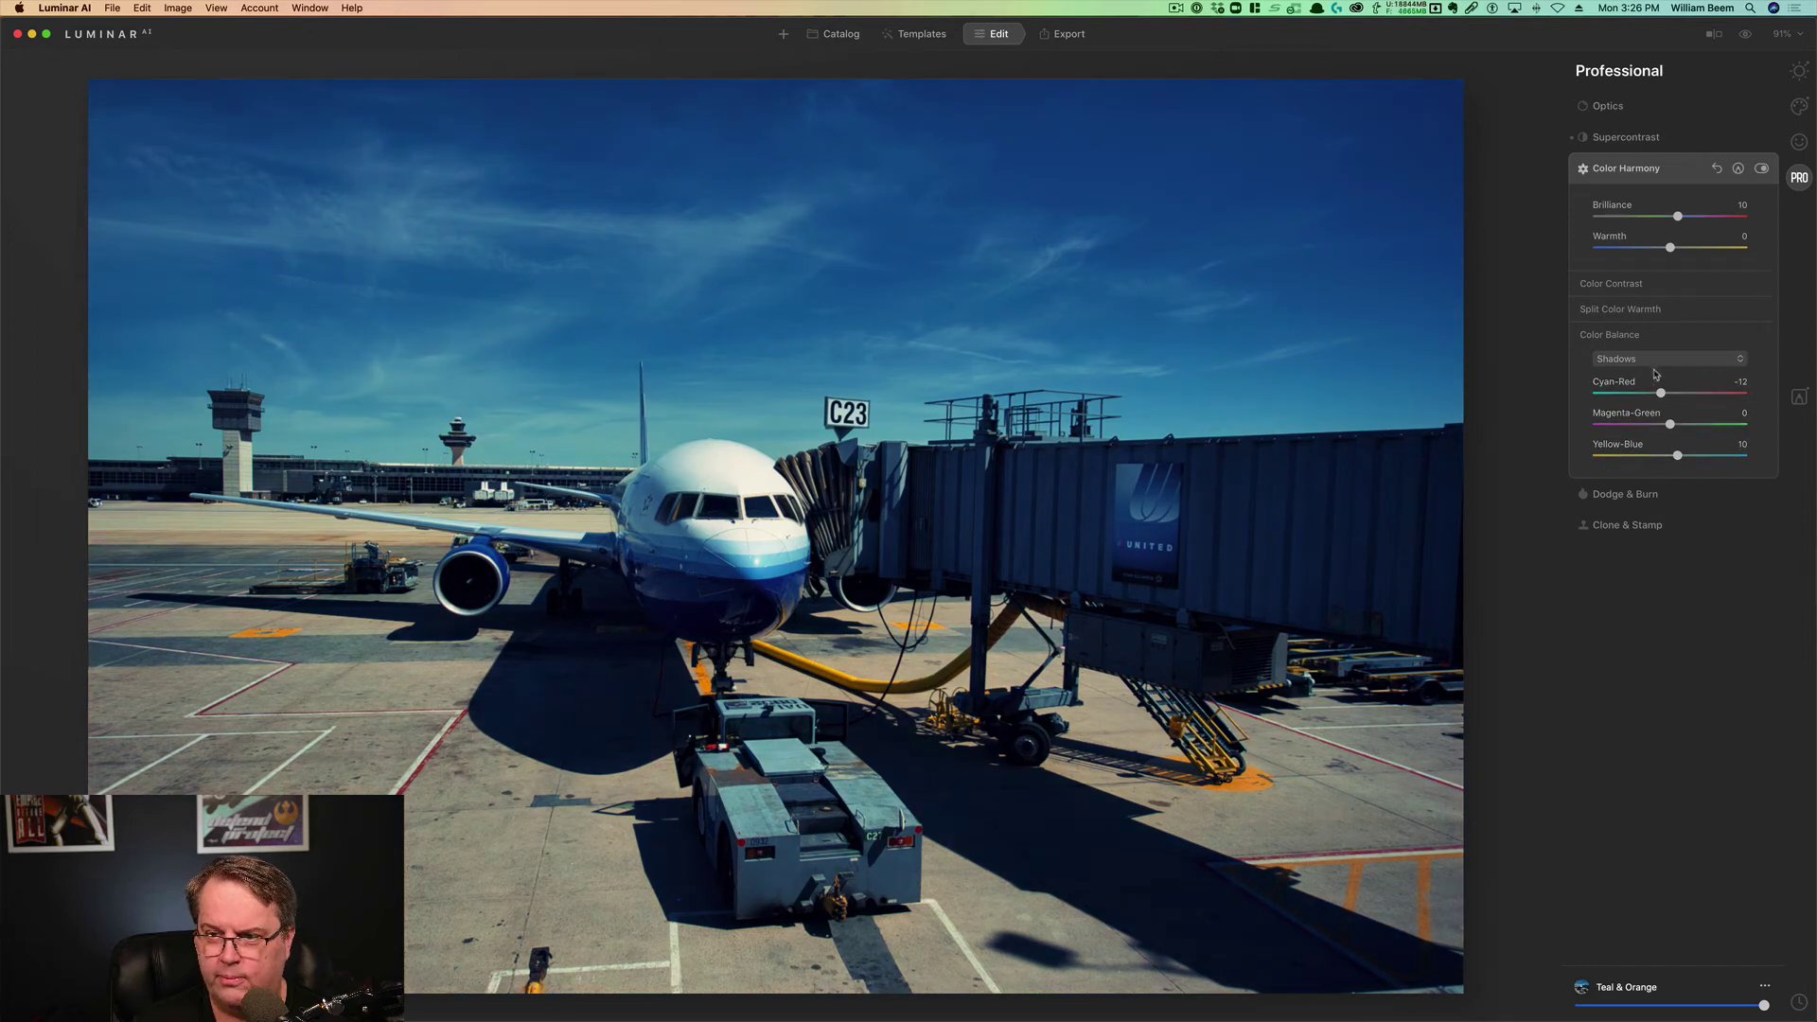
Step: Set the Color Balance of the midtones to Yellow-Blue -24 and Cyan-Red 24
left_click(1654, 359)
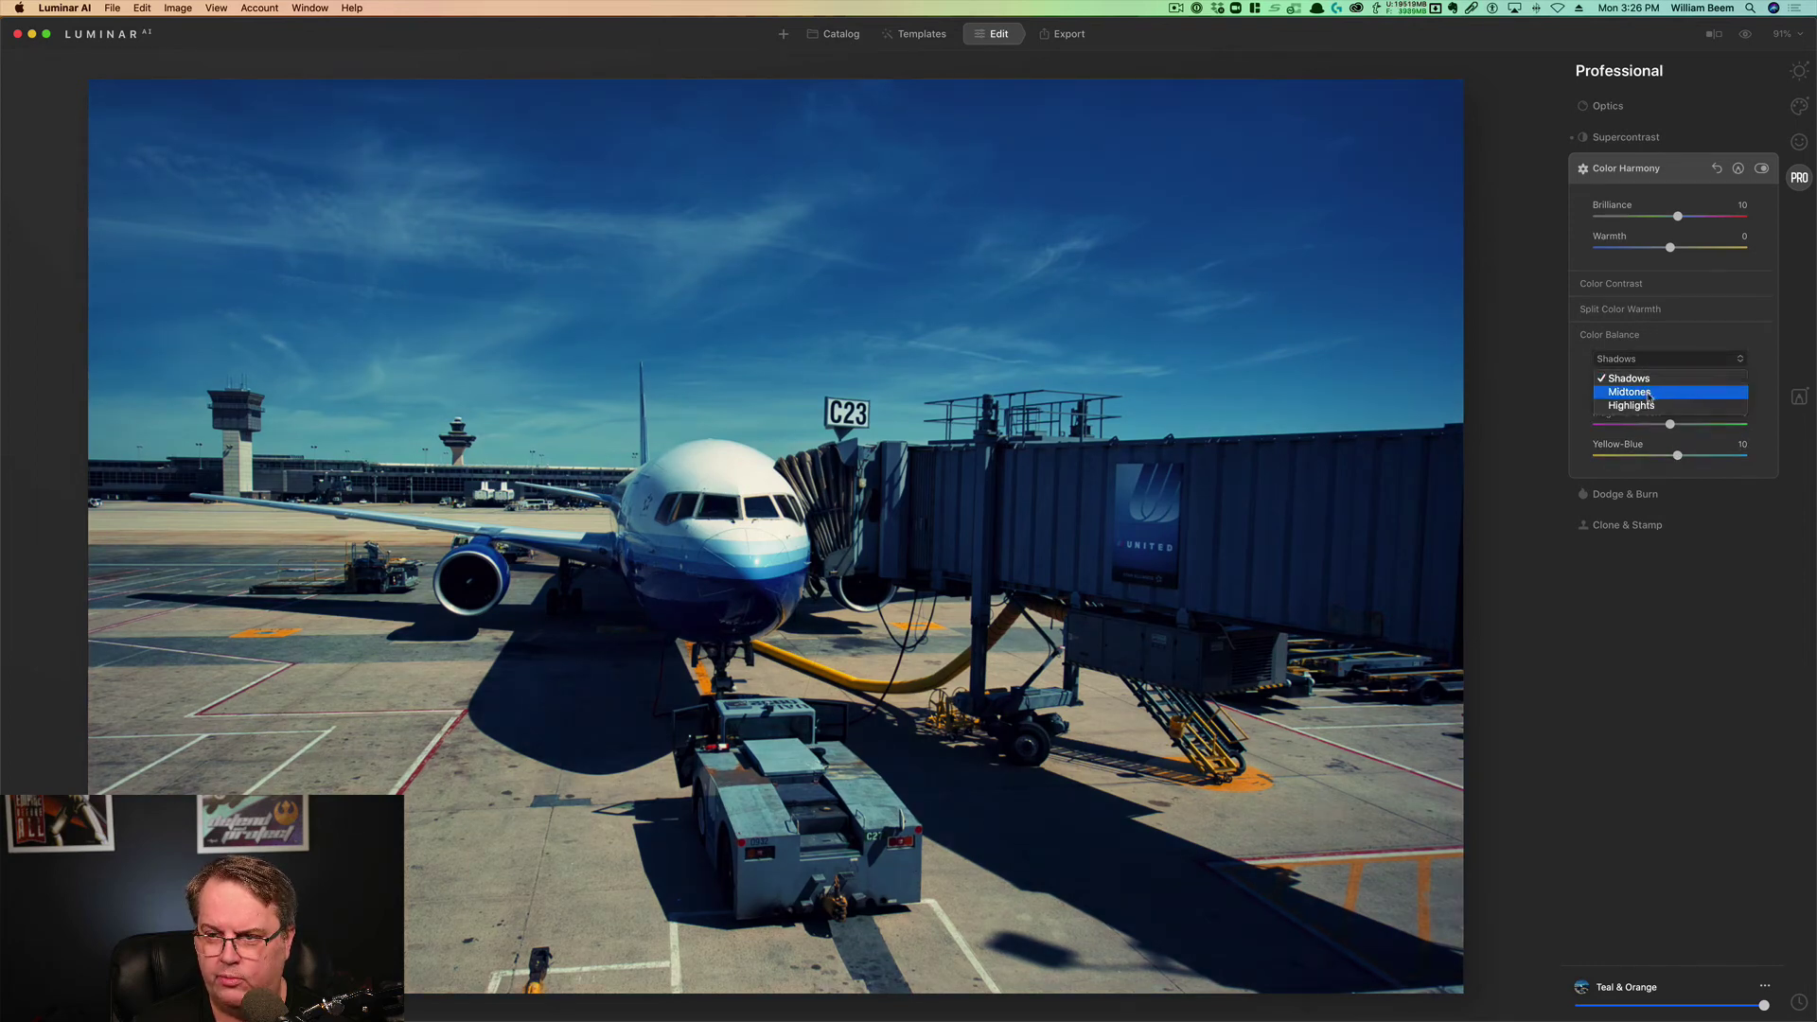
left_click(1647, 392)
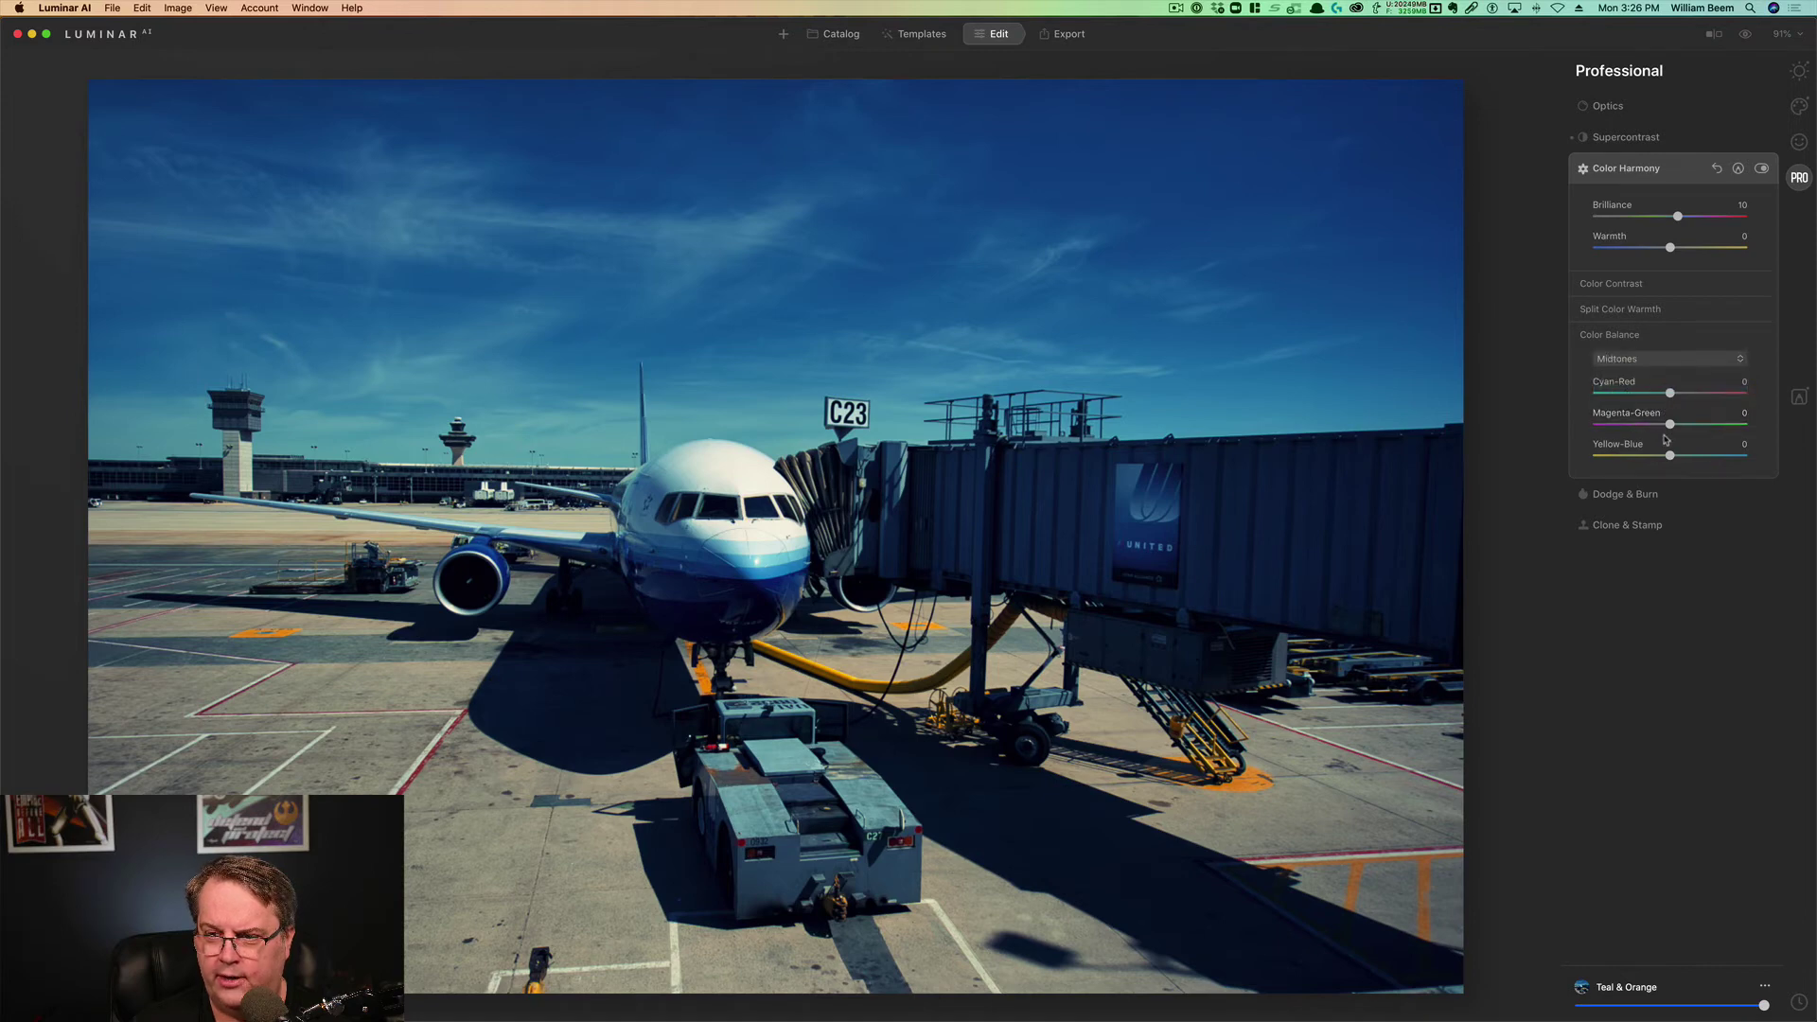
mouse_move(1670, 455)
left_mouse_down()
mouse_move(1613, 456)
mouse_move(1649, 458)
left_mouse_up()
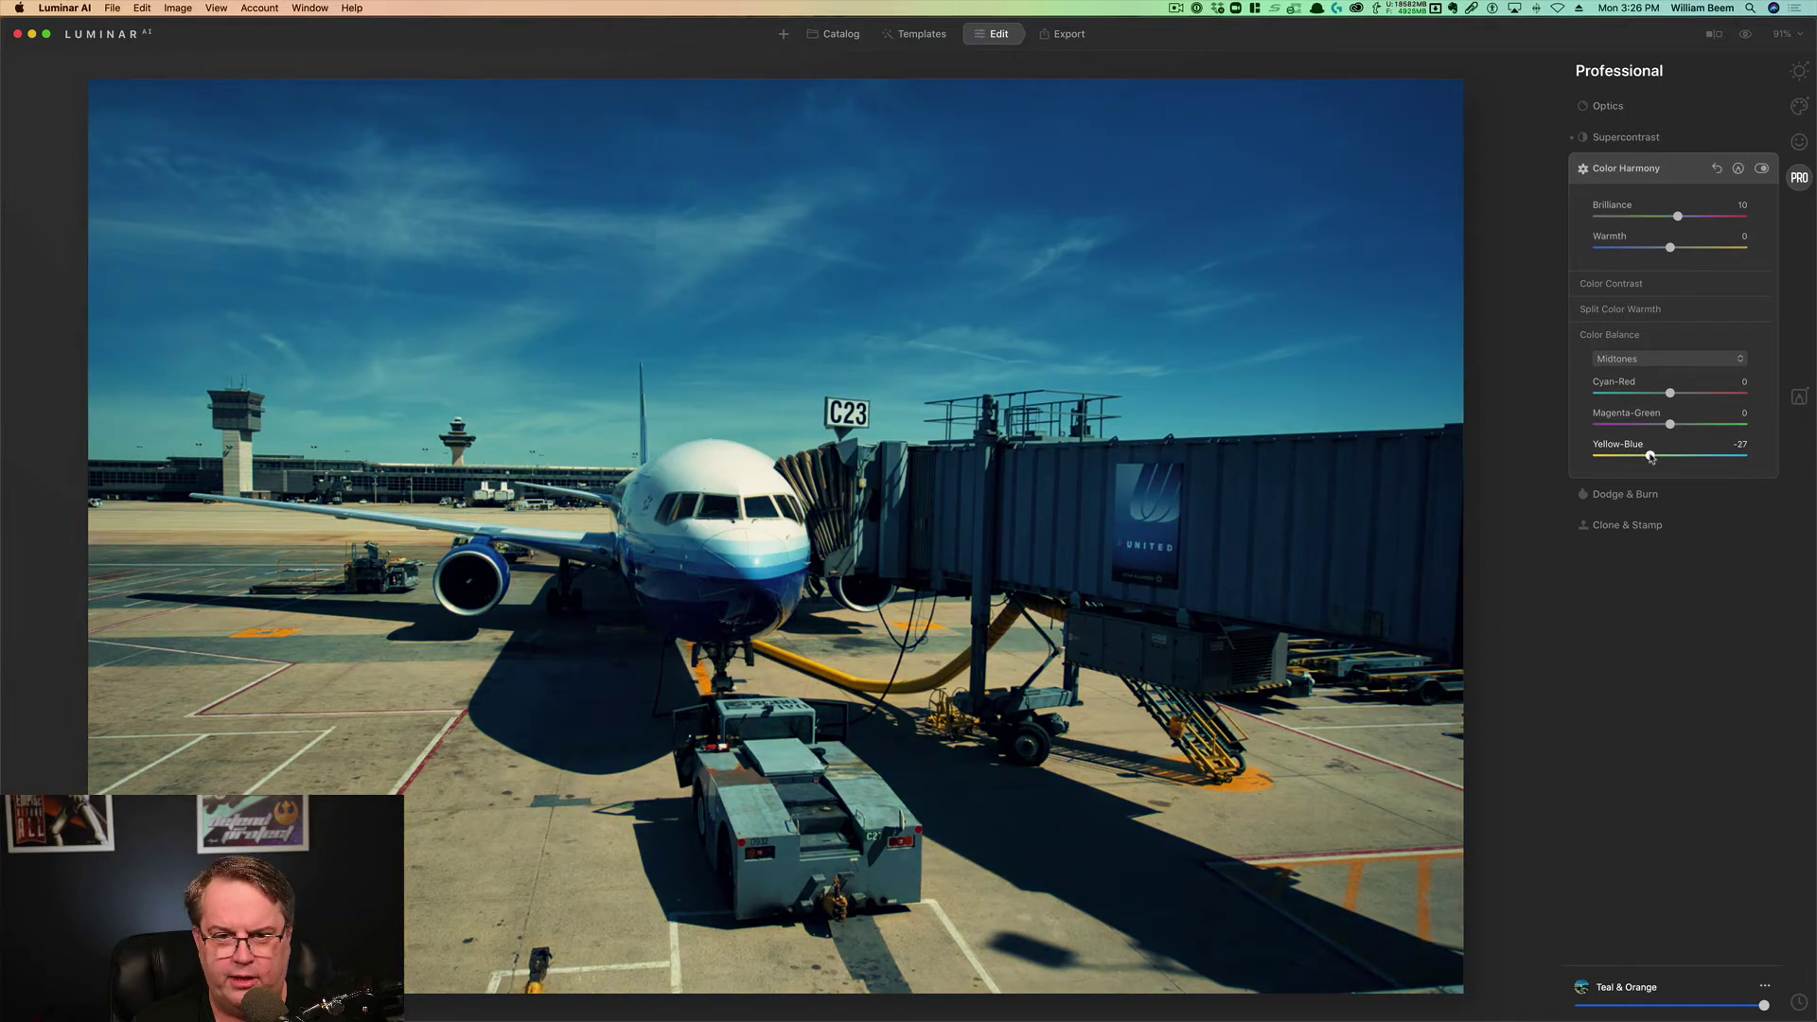
left_click_drag(1651, 457, 1652, 456)
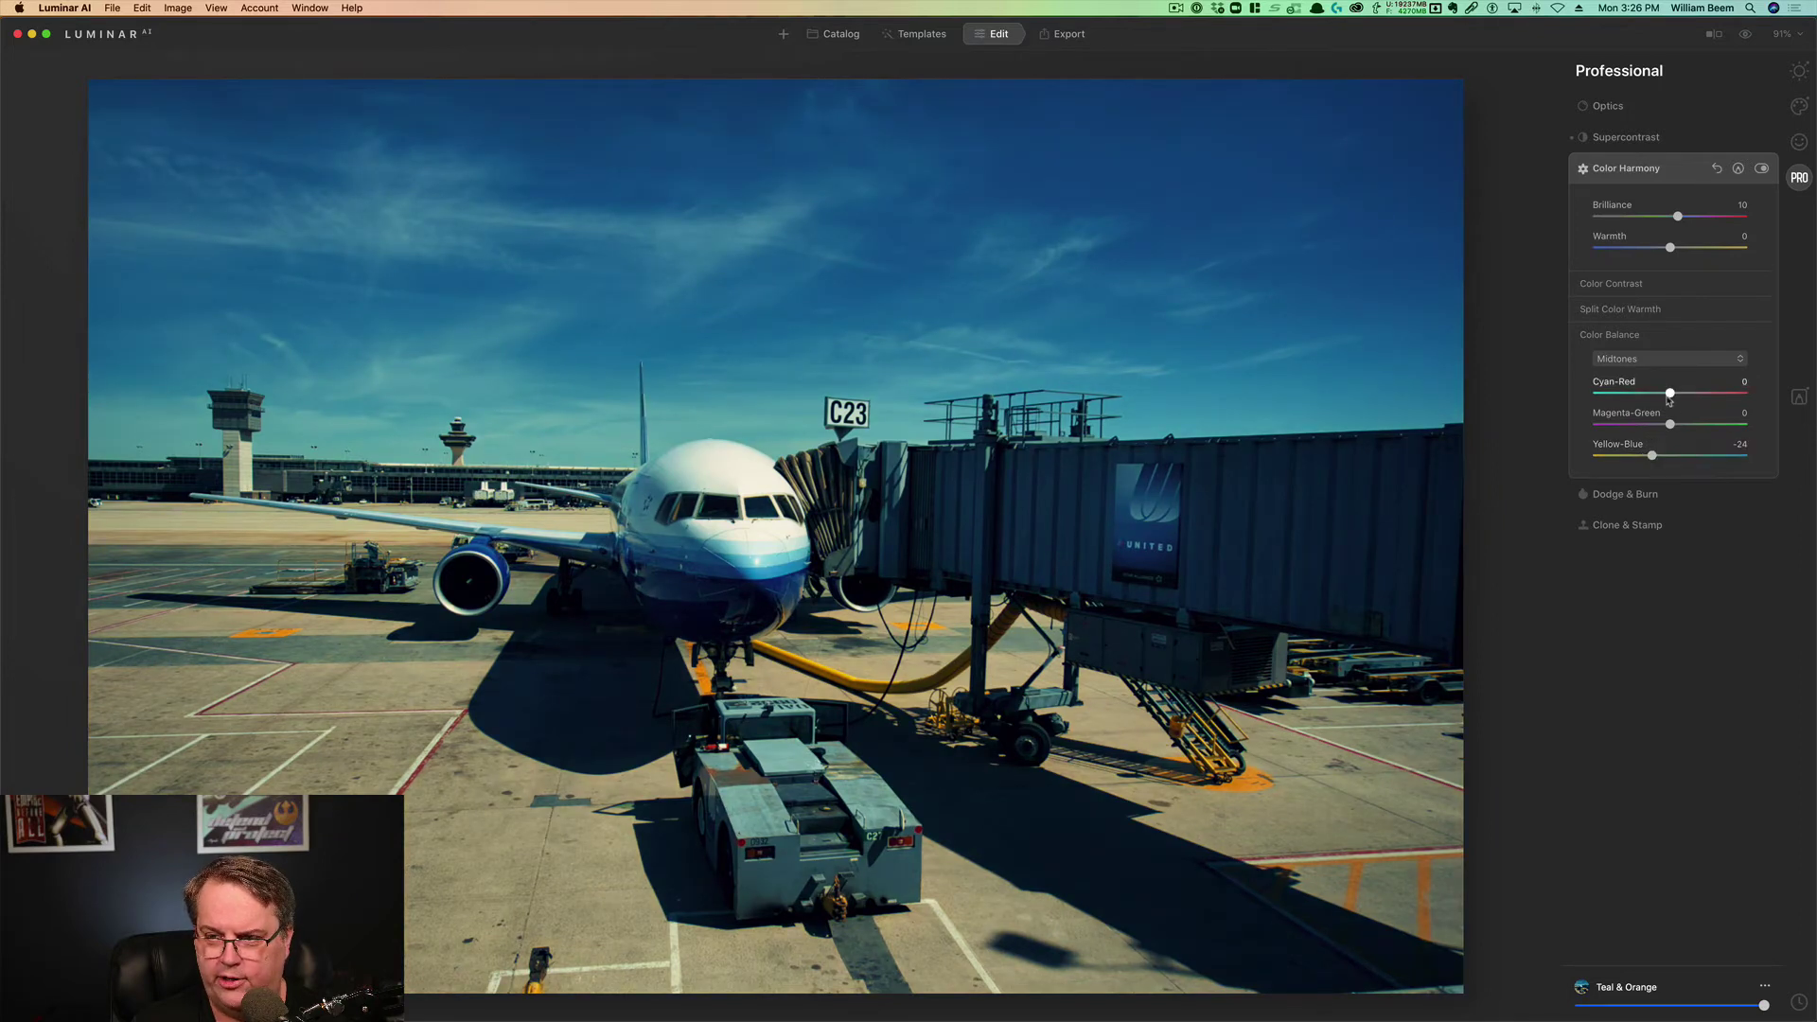
mouse_move(1669, 395)
left_mouse_down()
mouse_move(1638, 395)
mouse_move(1689, 393)
left_mouse_up()
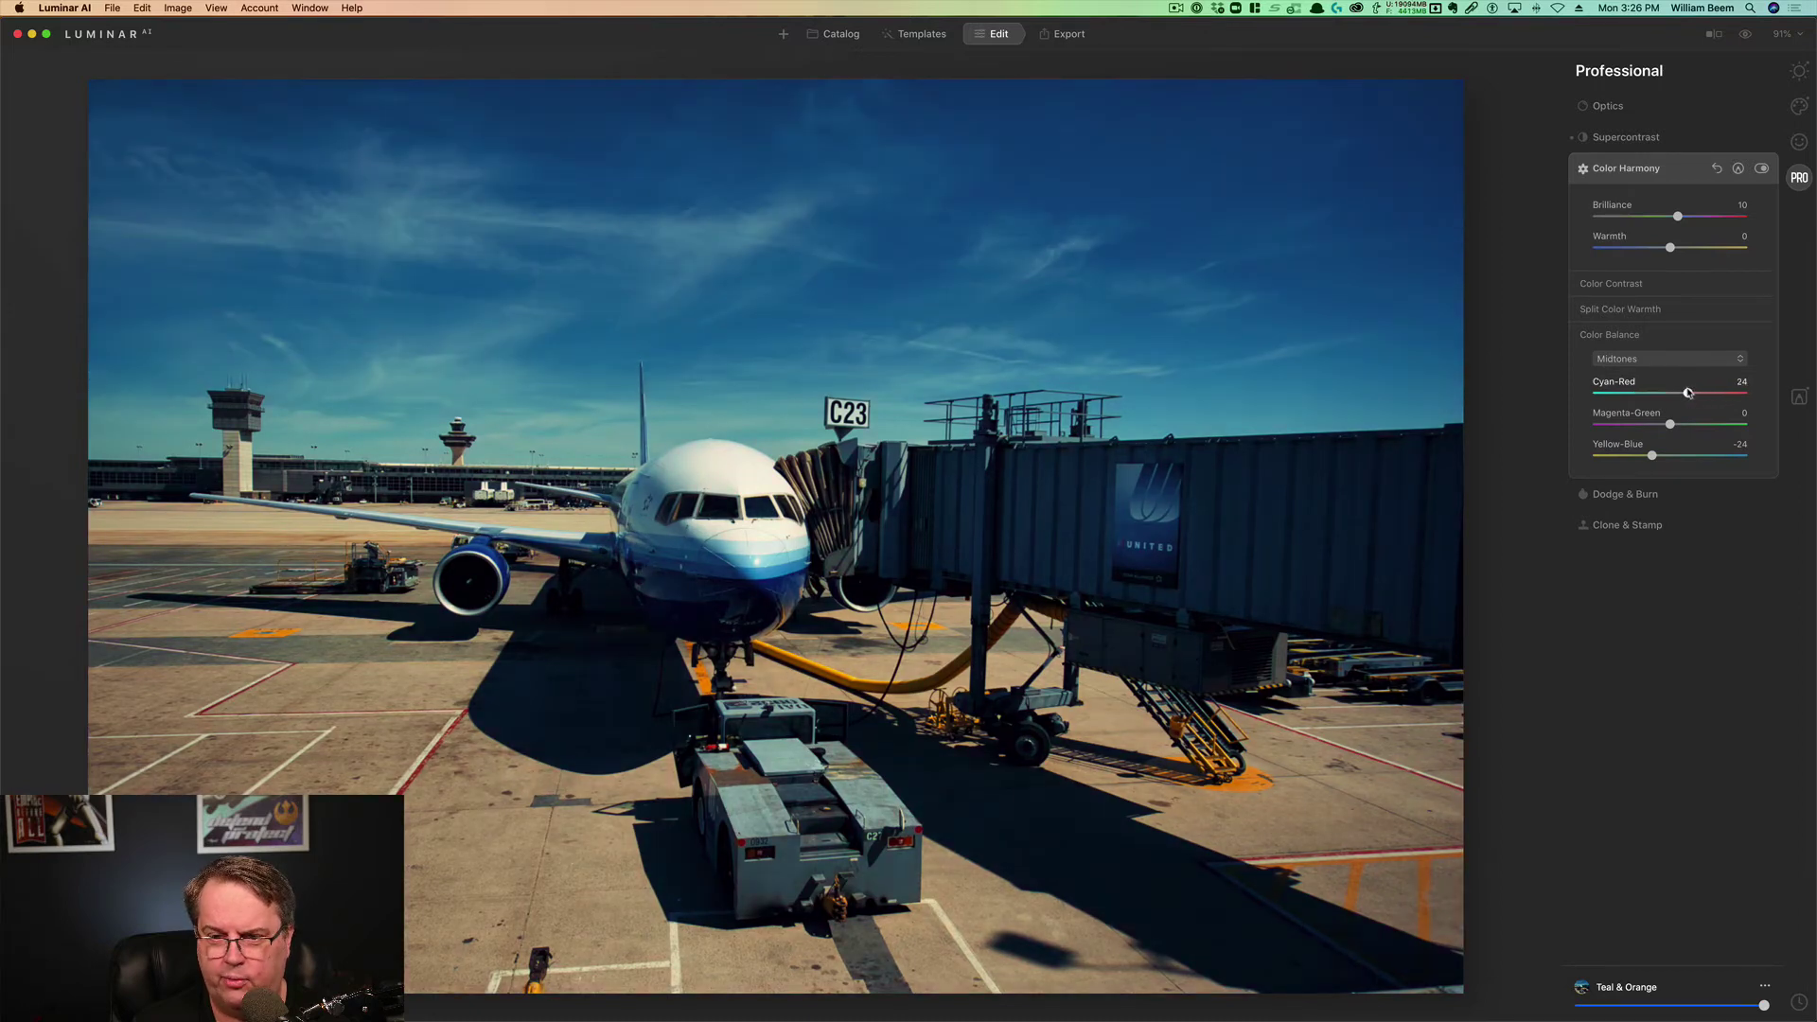
Step: Set the Color Balance of the highlights to Yellow-Blue -2 and Cyan-Red -22
left_click(1677, 361)
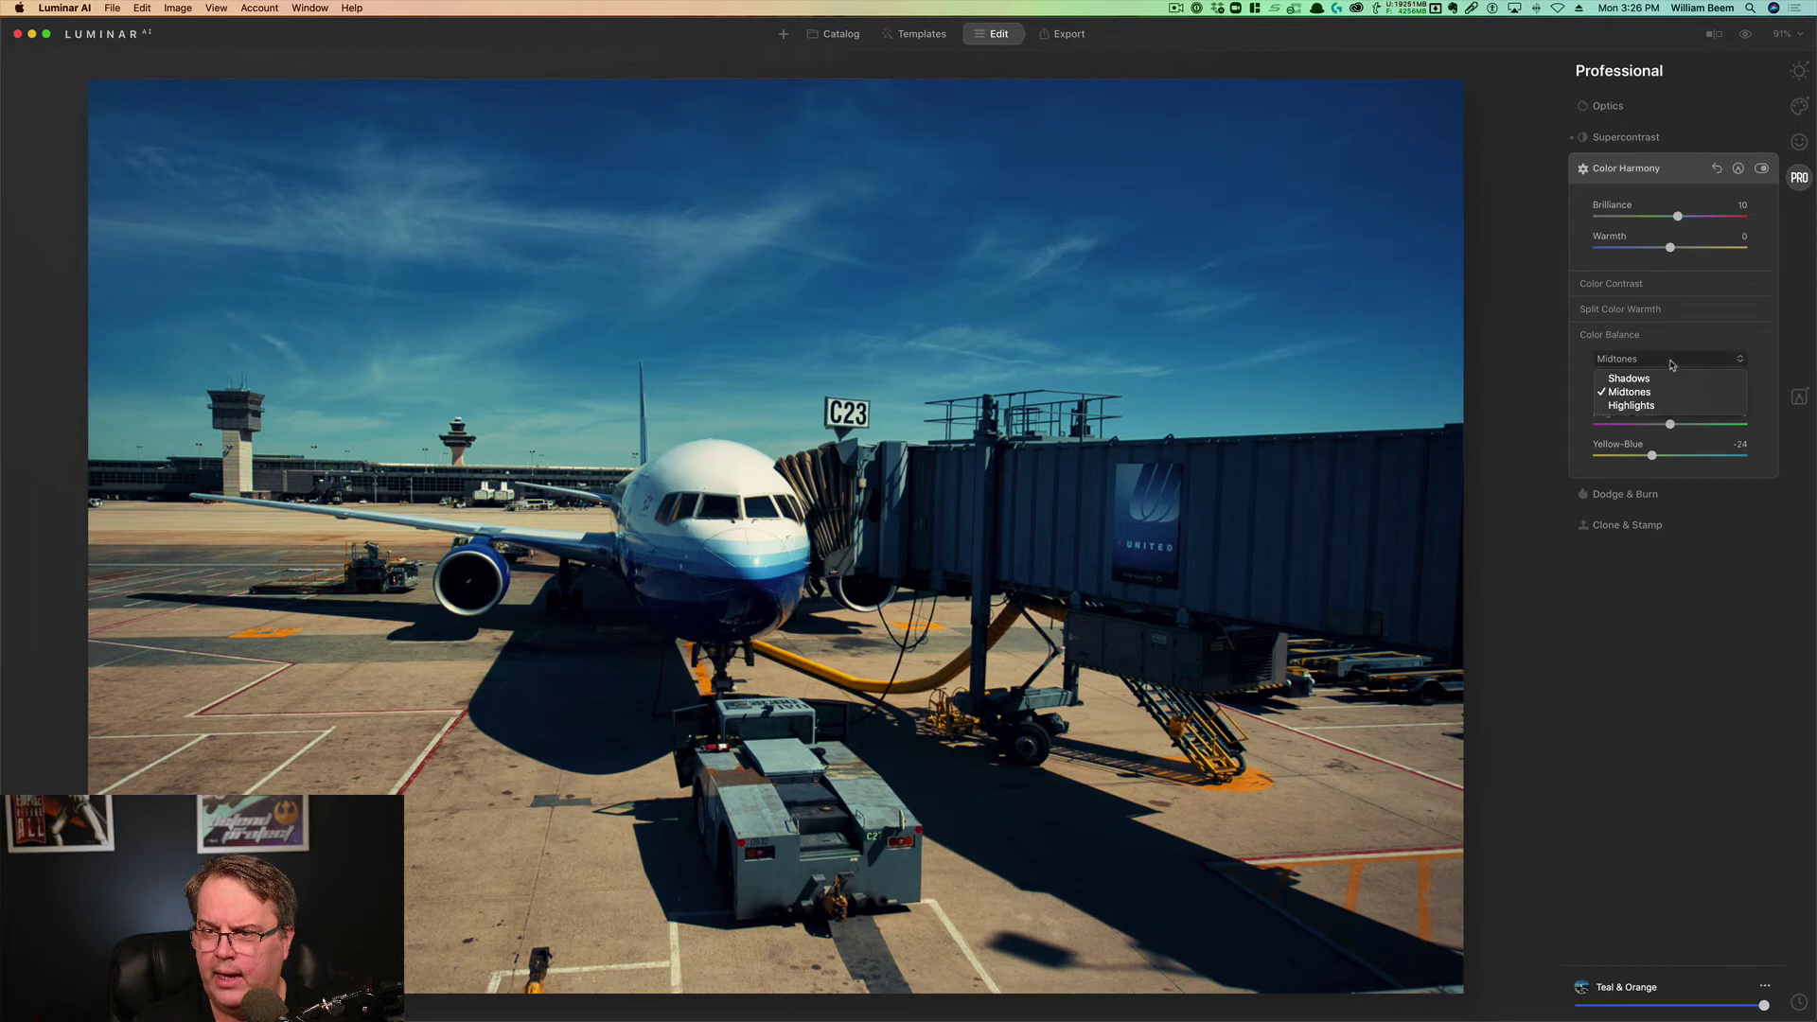
left_click(1653, 406)
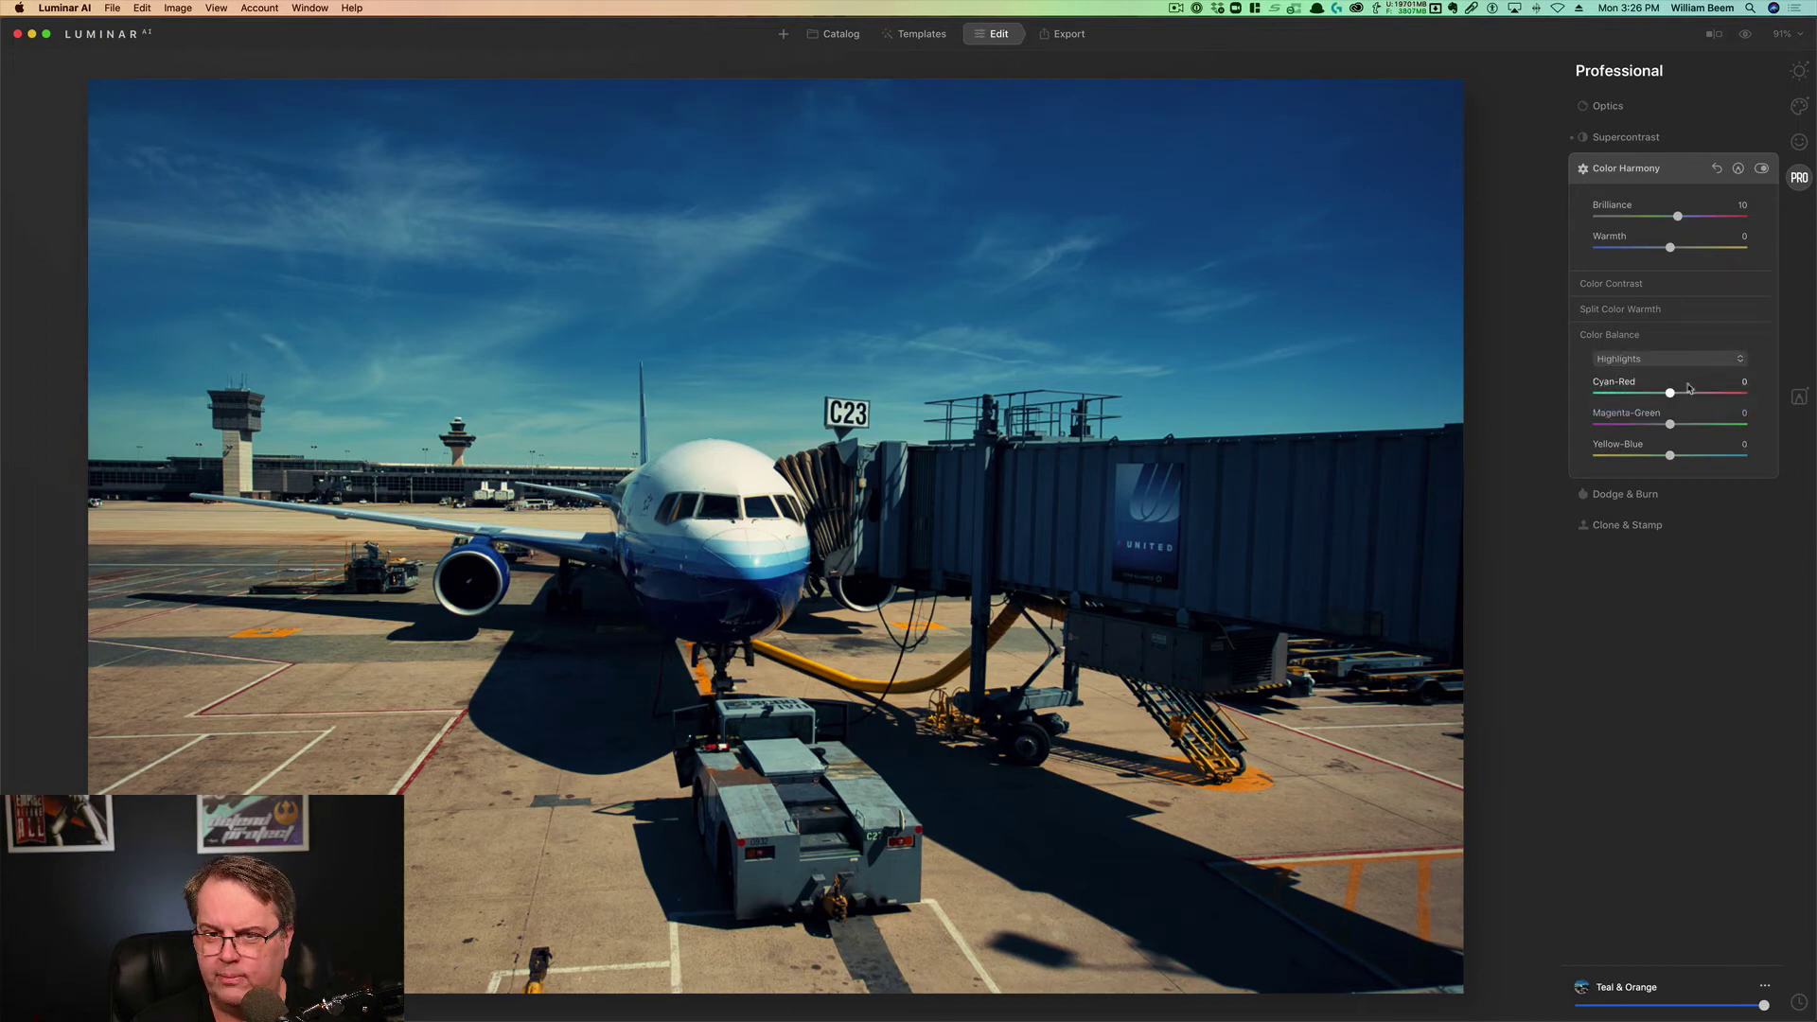
mouse_move(1671, 455)
left_mouse_down()
mouse_move(1651, 459)
mouse_move(1667, 456)
left_mouse_up()
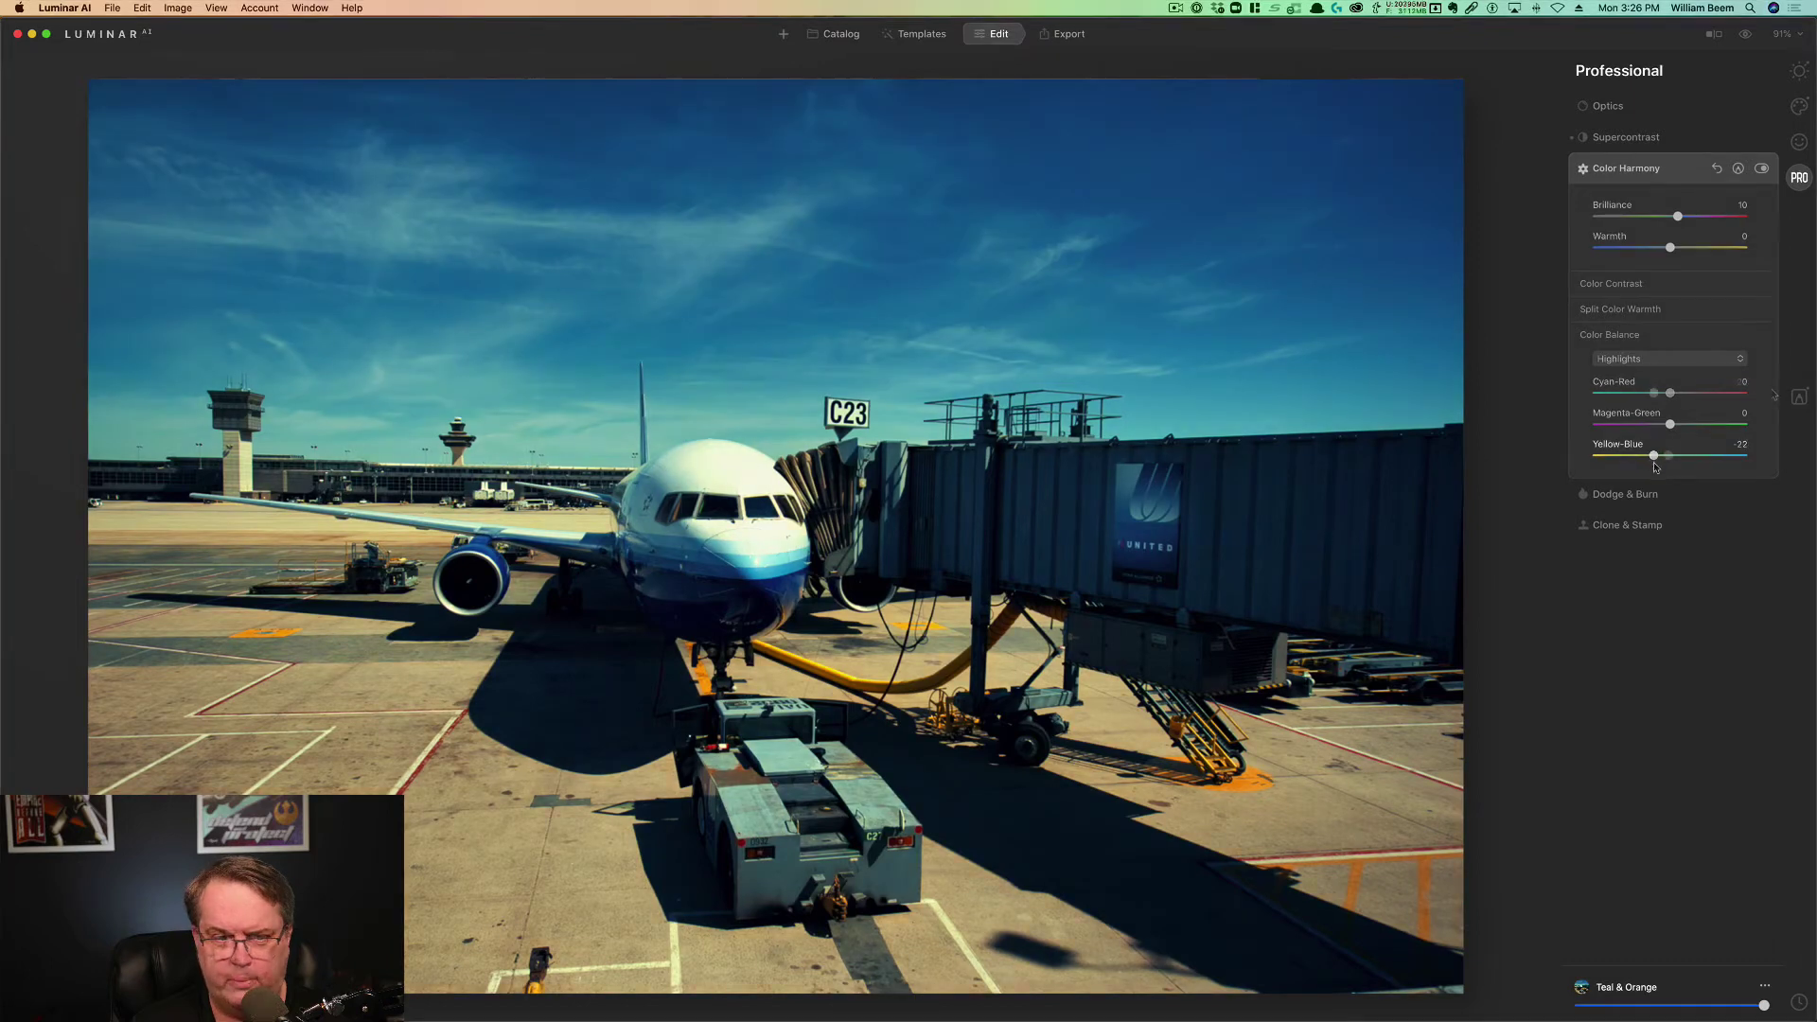
left_click_drag(1670, 392, 1653, 392)
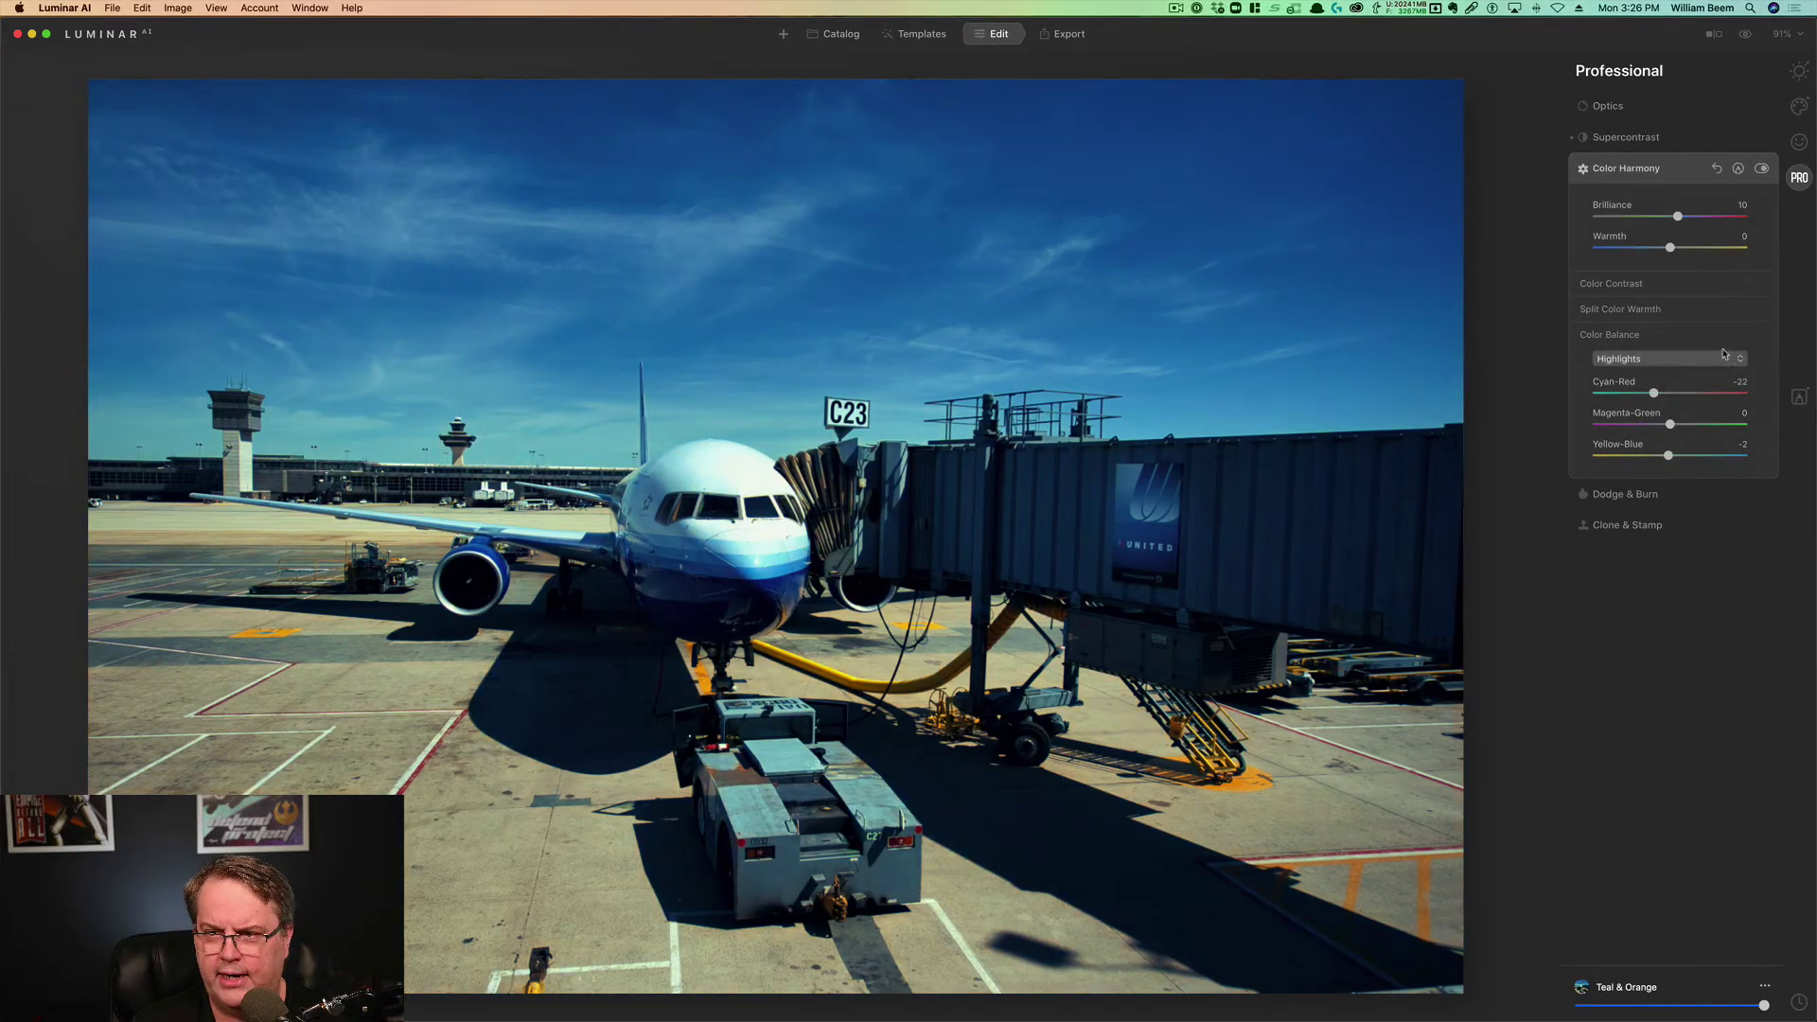
Step: Set the Split Color Warmth in Color Harmony to Cool -20 and Warm 8
left_click(1639, 311)
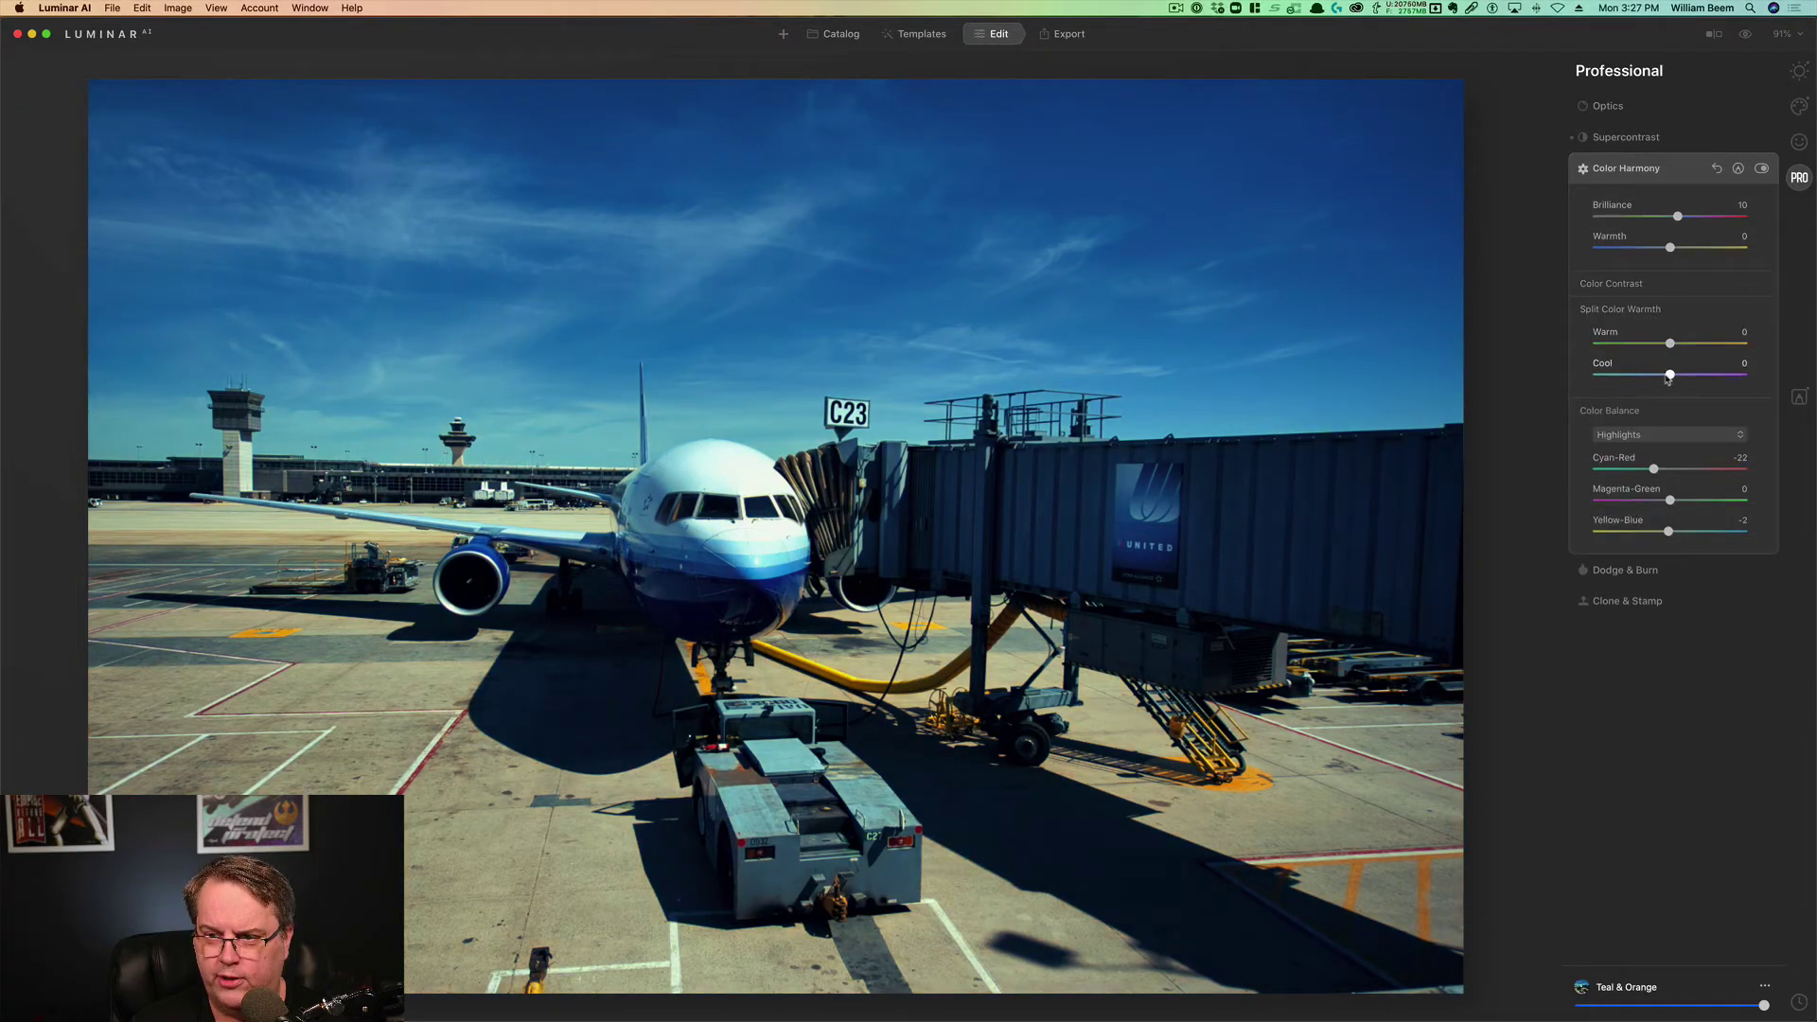
left_click_drag(1669, 376, 1653, 376)
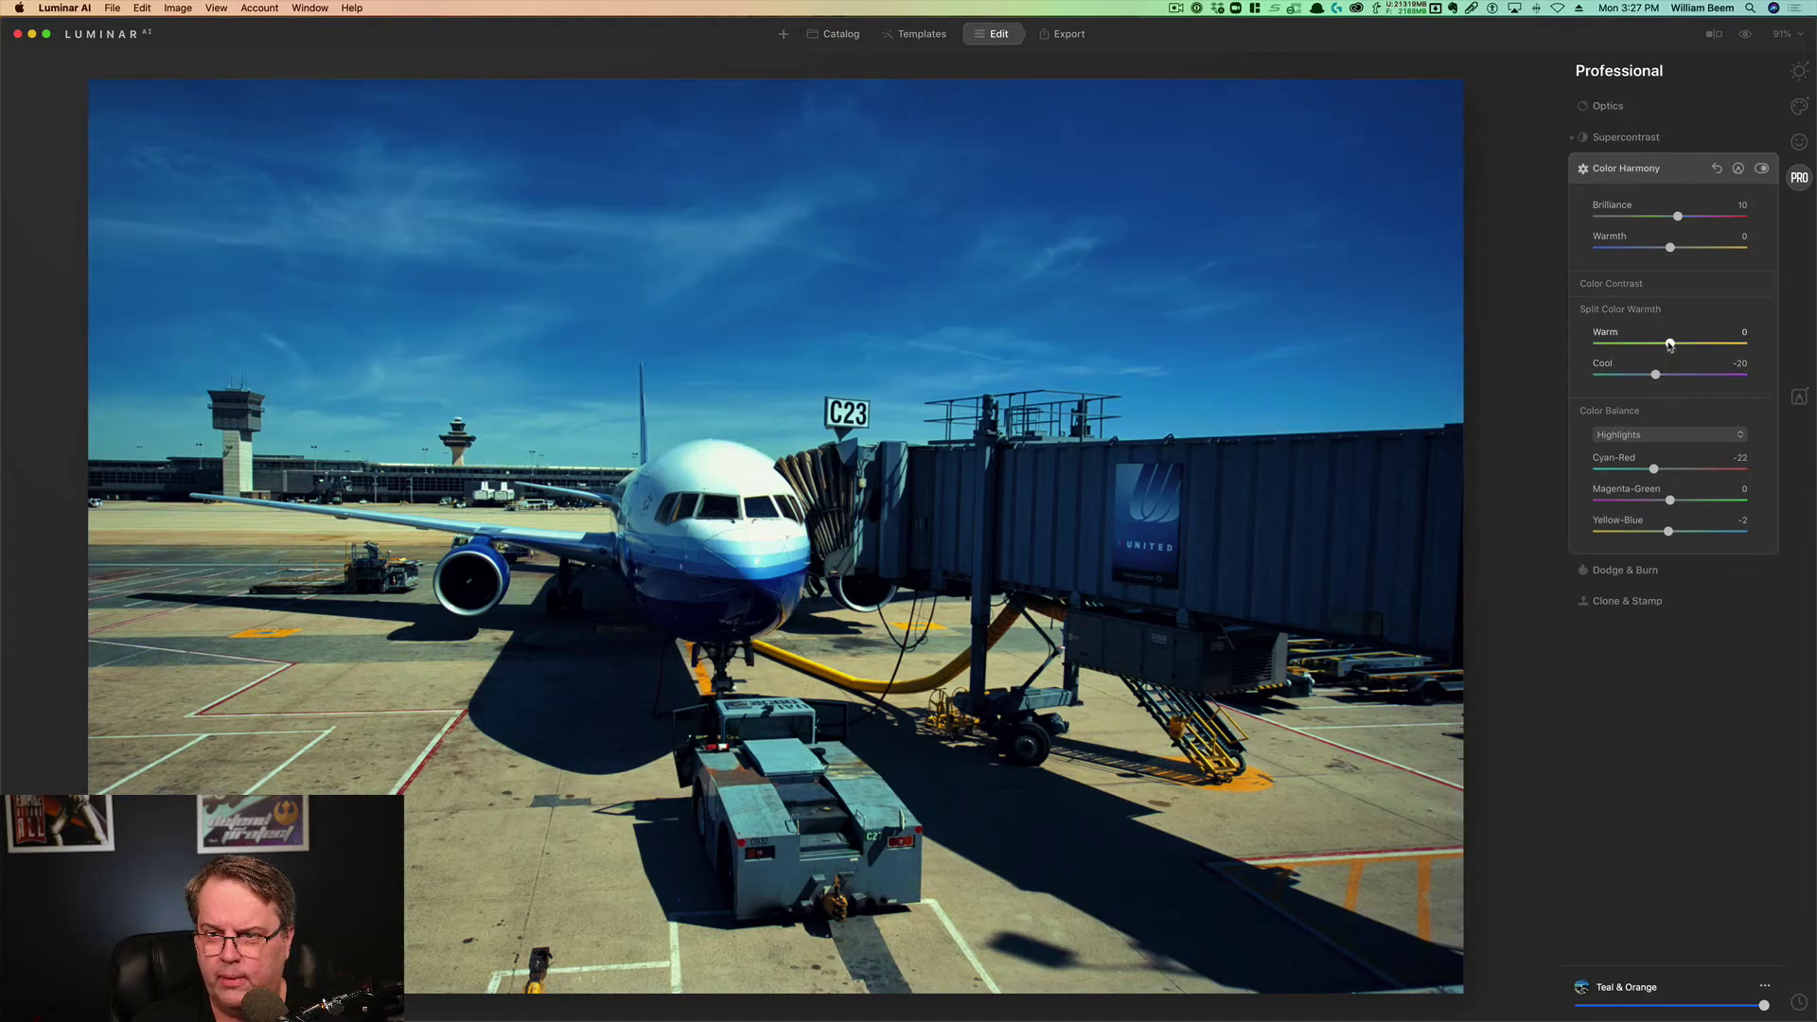
mouse_move(1670, 344)
left_mouse_down()
mouse_move(1691, 345)
mouse_move(1654, 346)
mouse_move(1675, 347)
left_mouse_up()
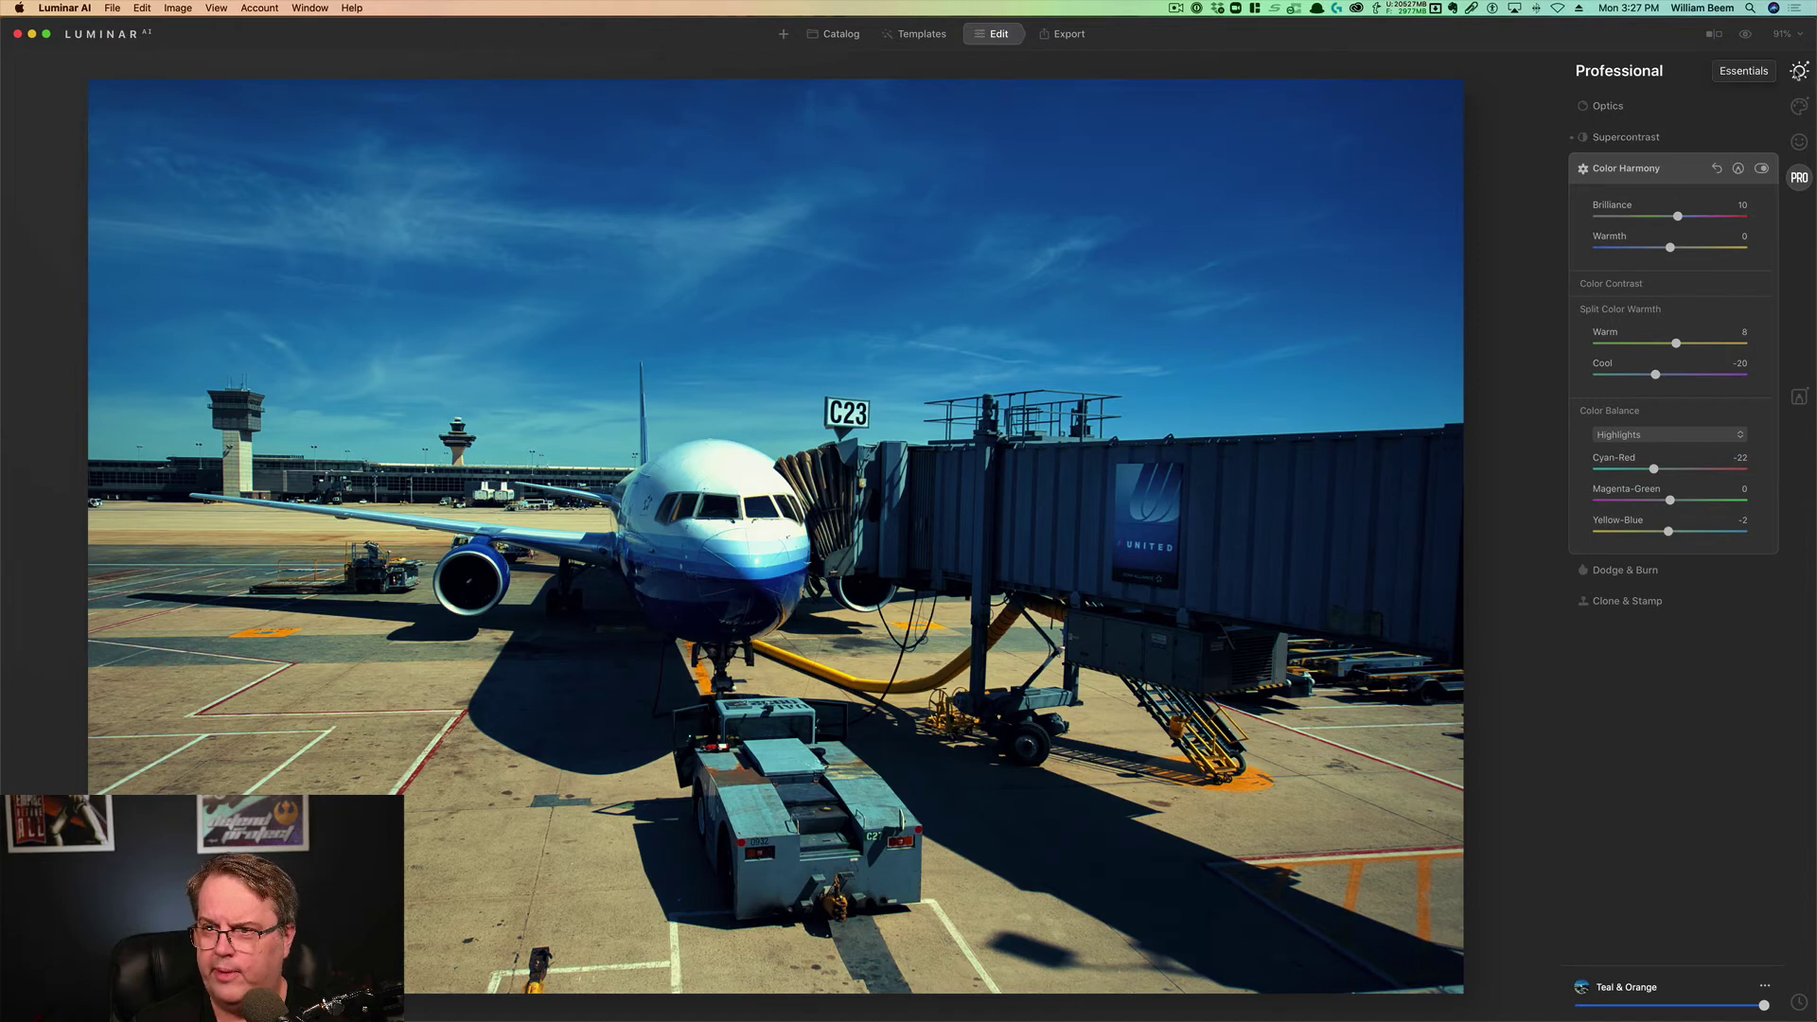
Step: Reduce the Sky Enhancer in Enhance to 0 and set the Exposure in Light to 0.24
left_click(1798, 72)
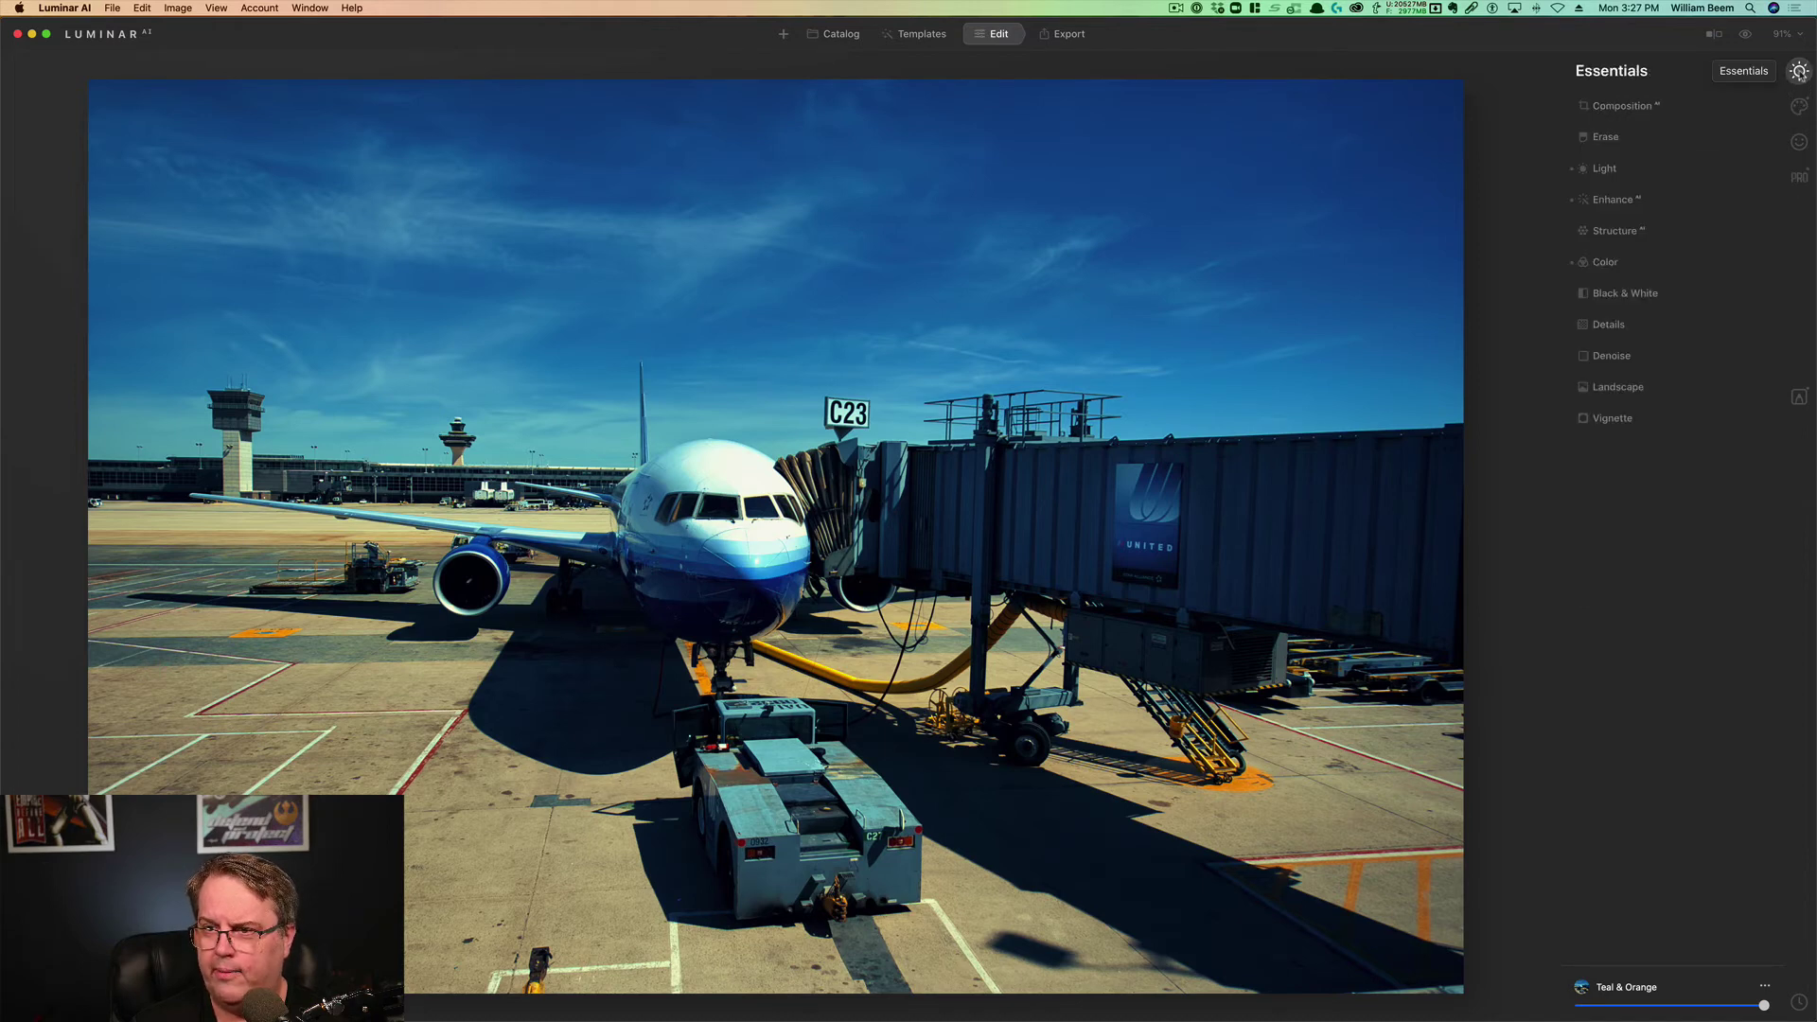
left_click(1644, 200)
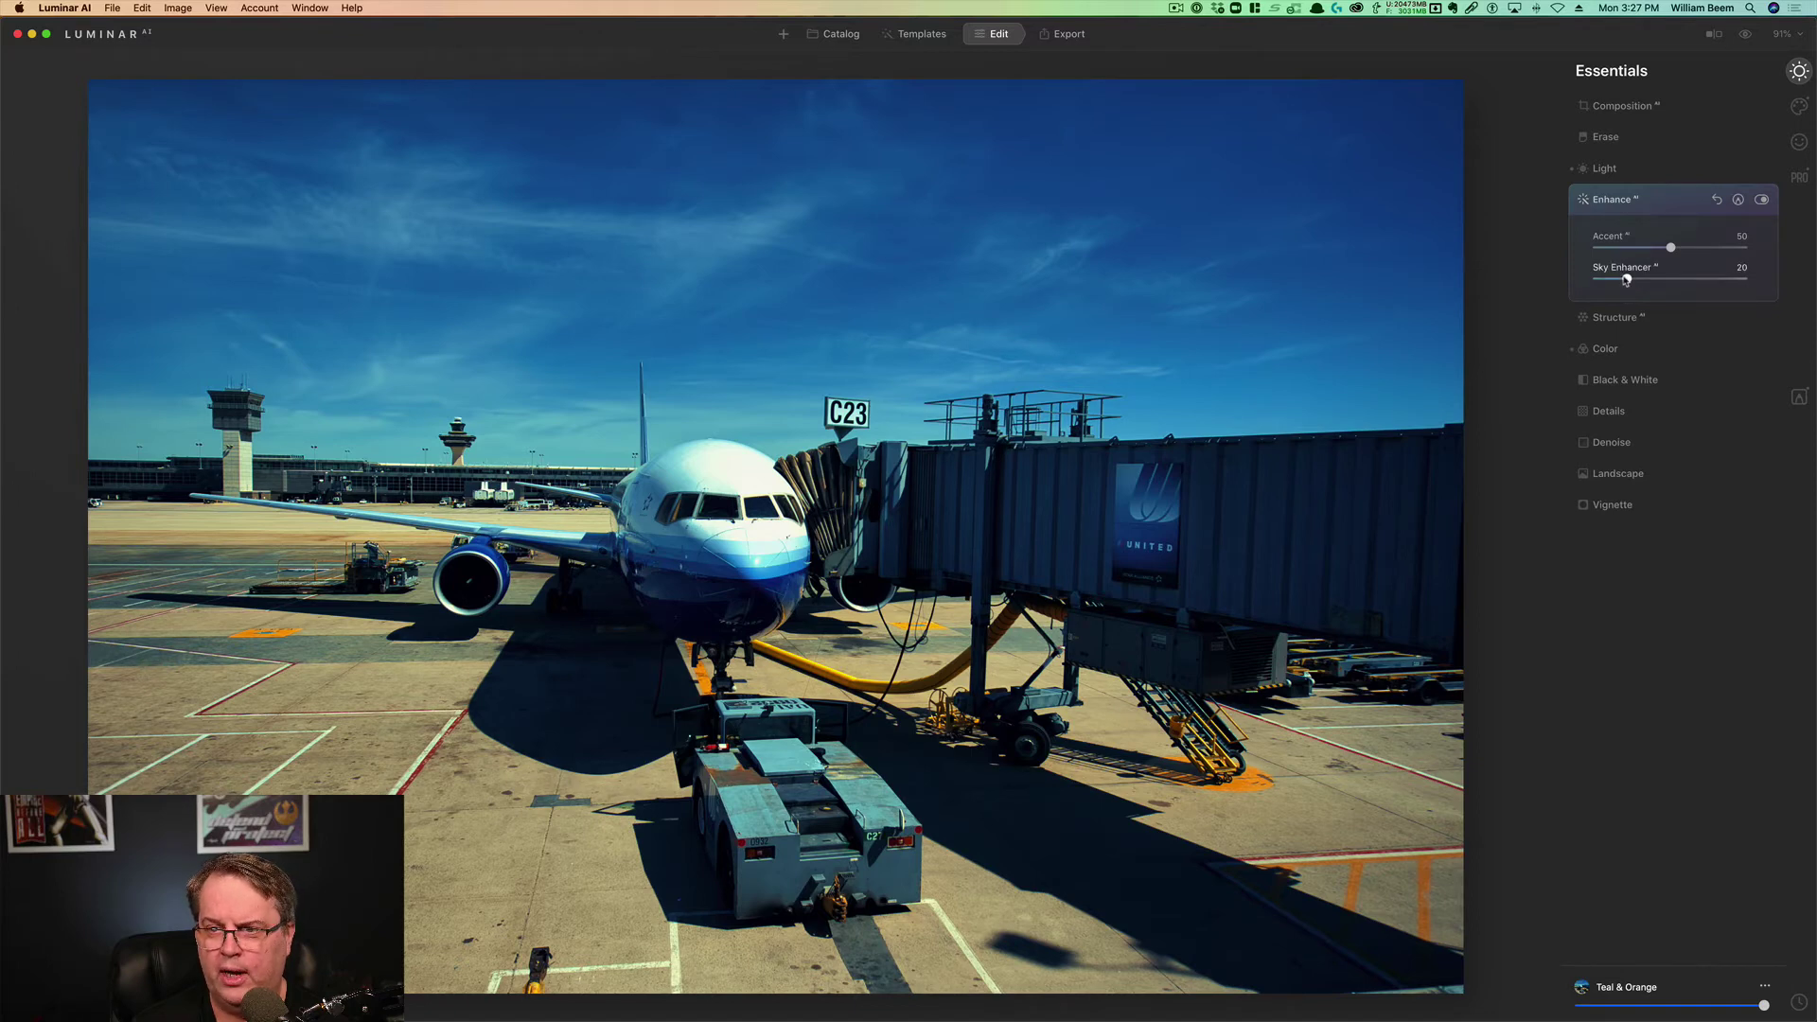
left_click_drag(1620, 280, 1571, 287)
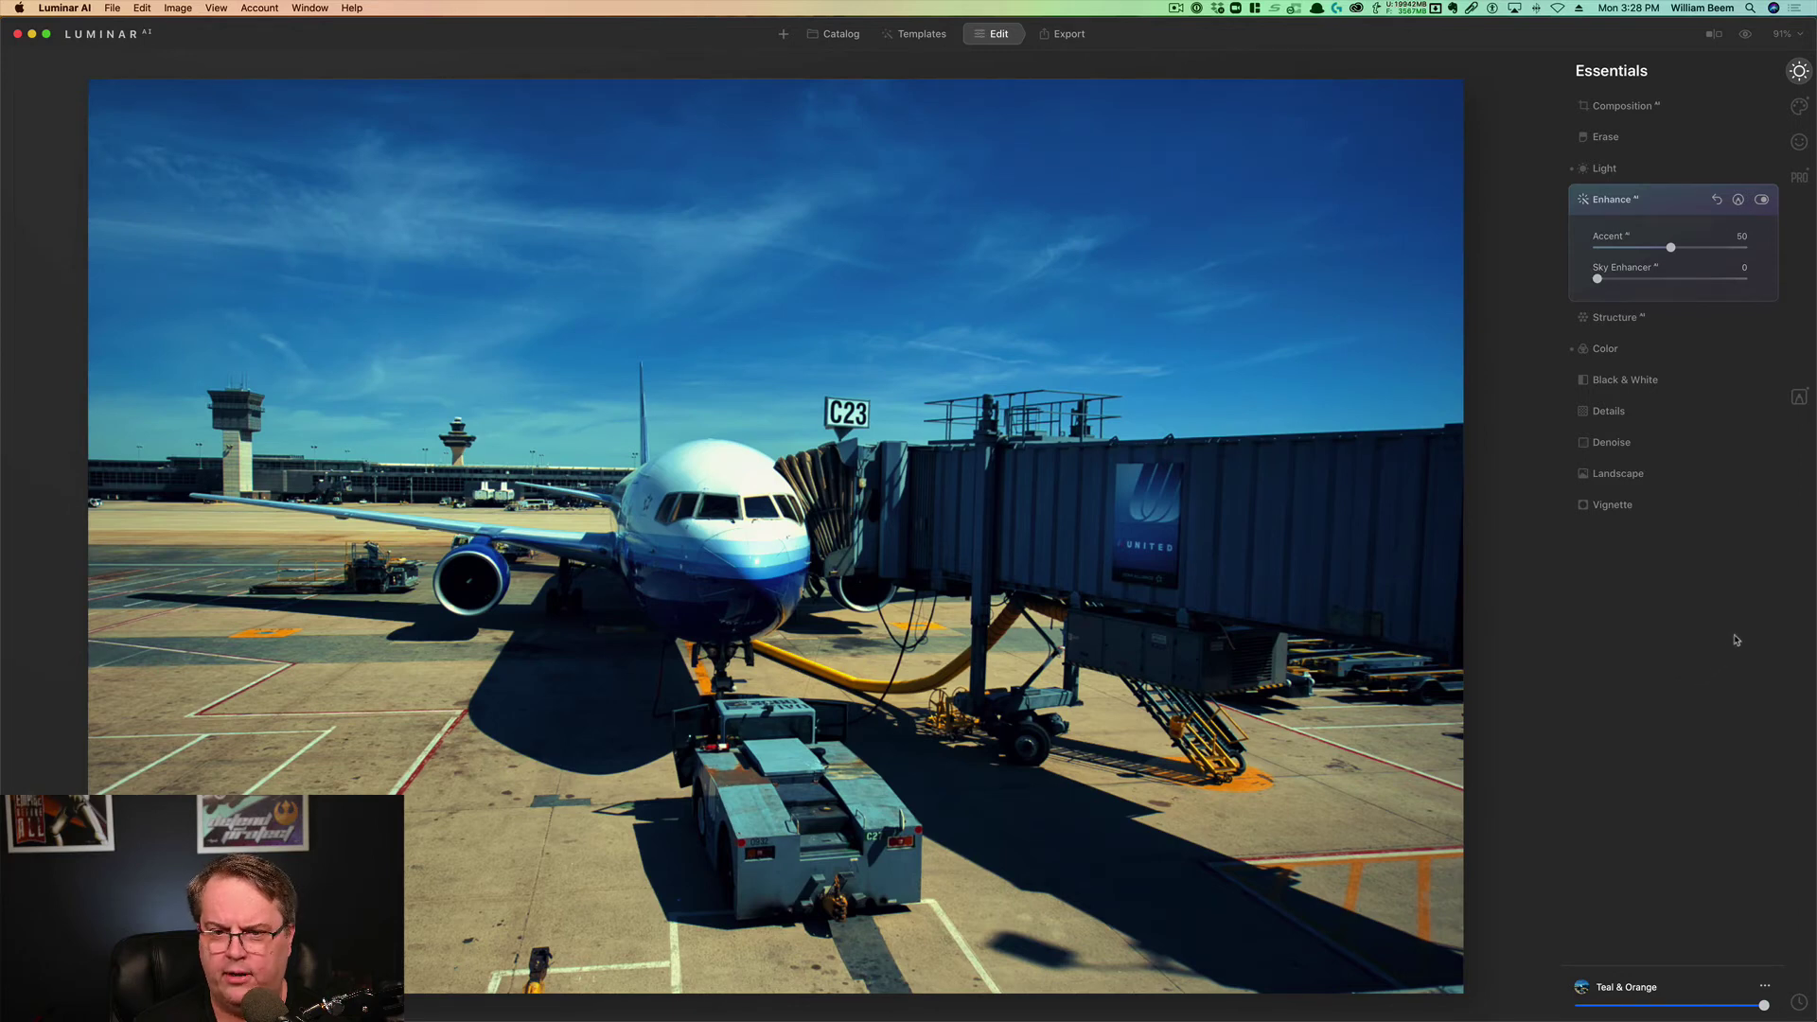
left_click(1614, 172)
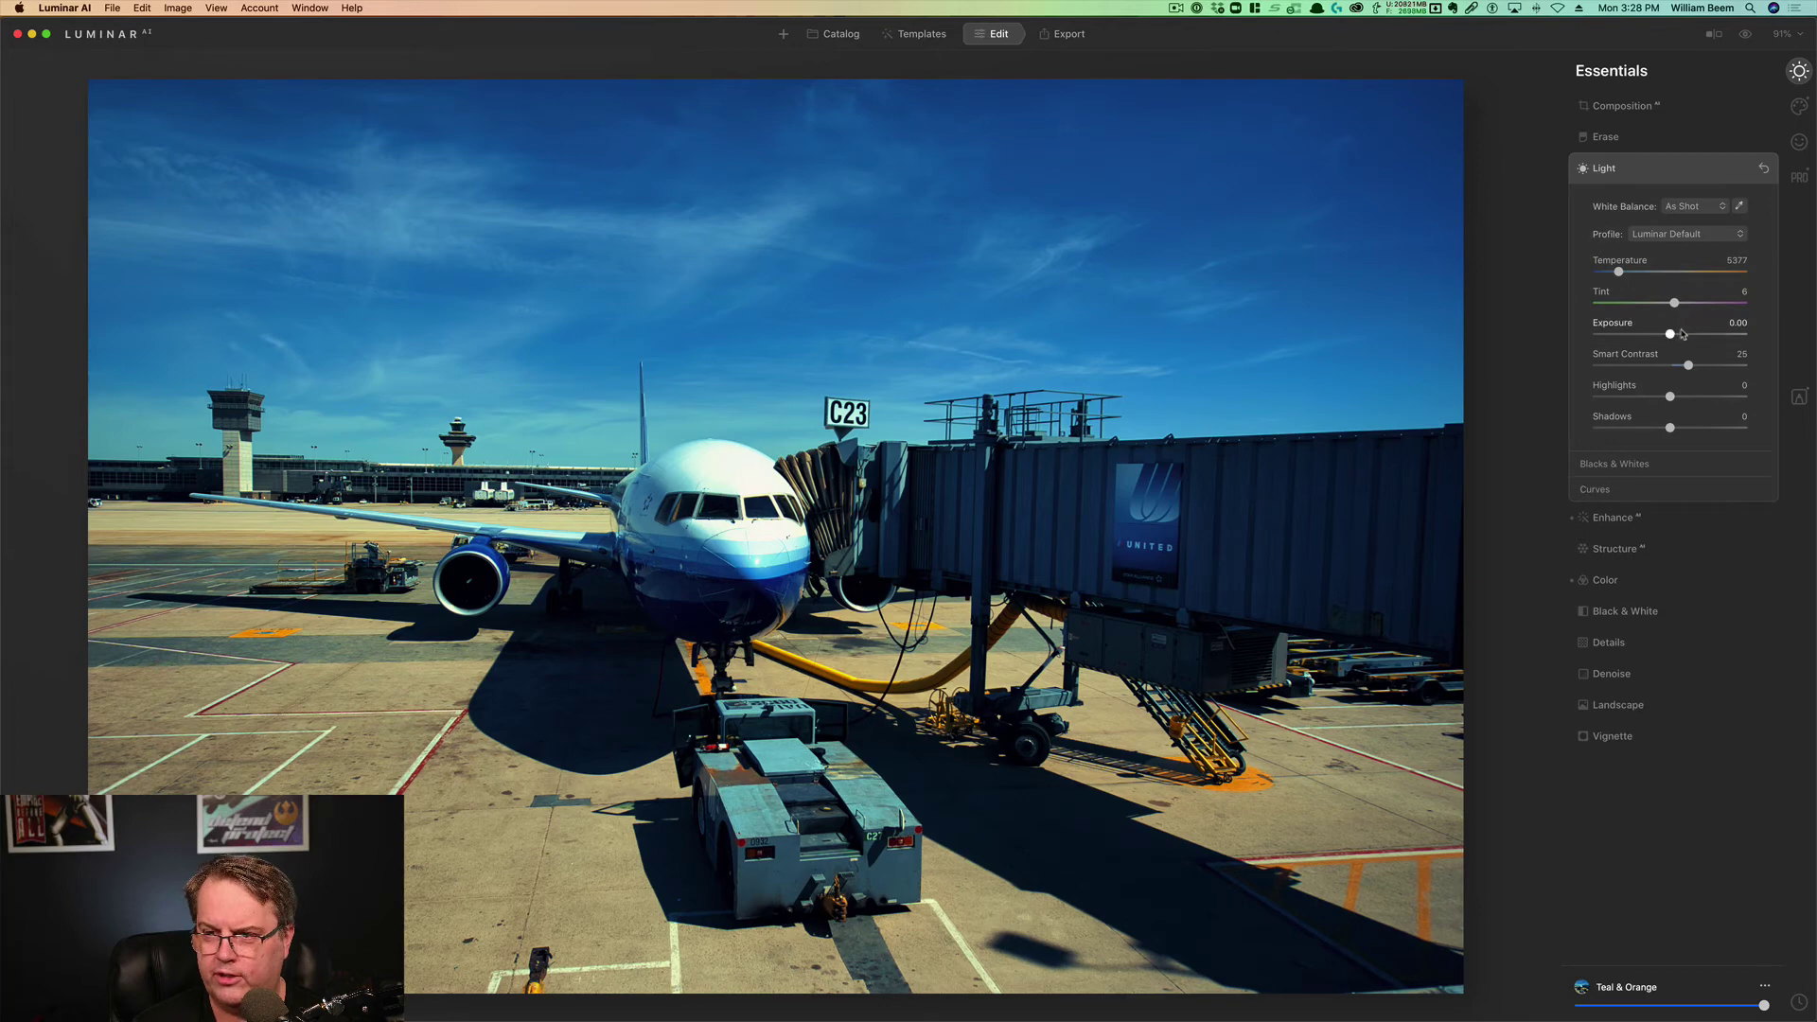
left_click_drag(1670, 336, 1673, 336)
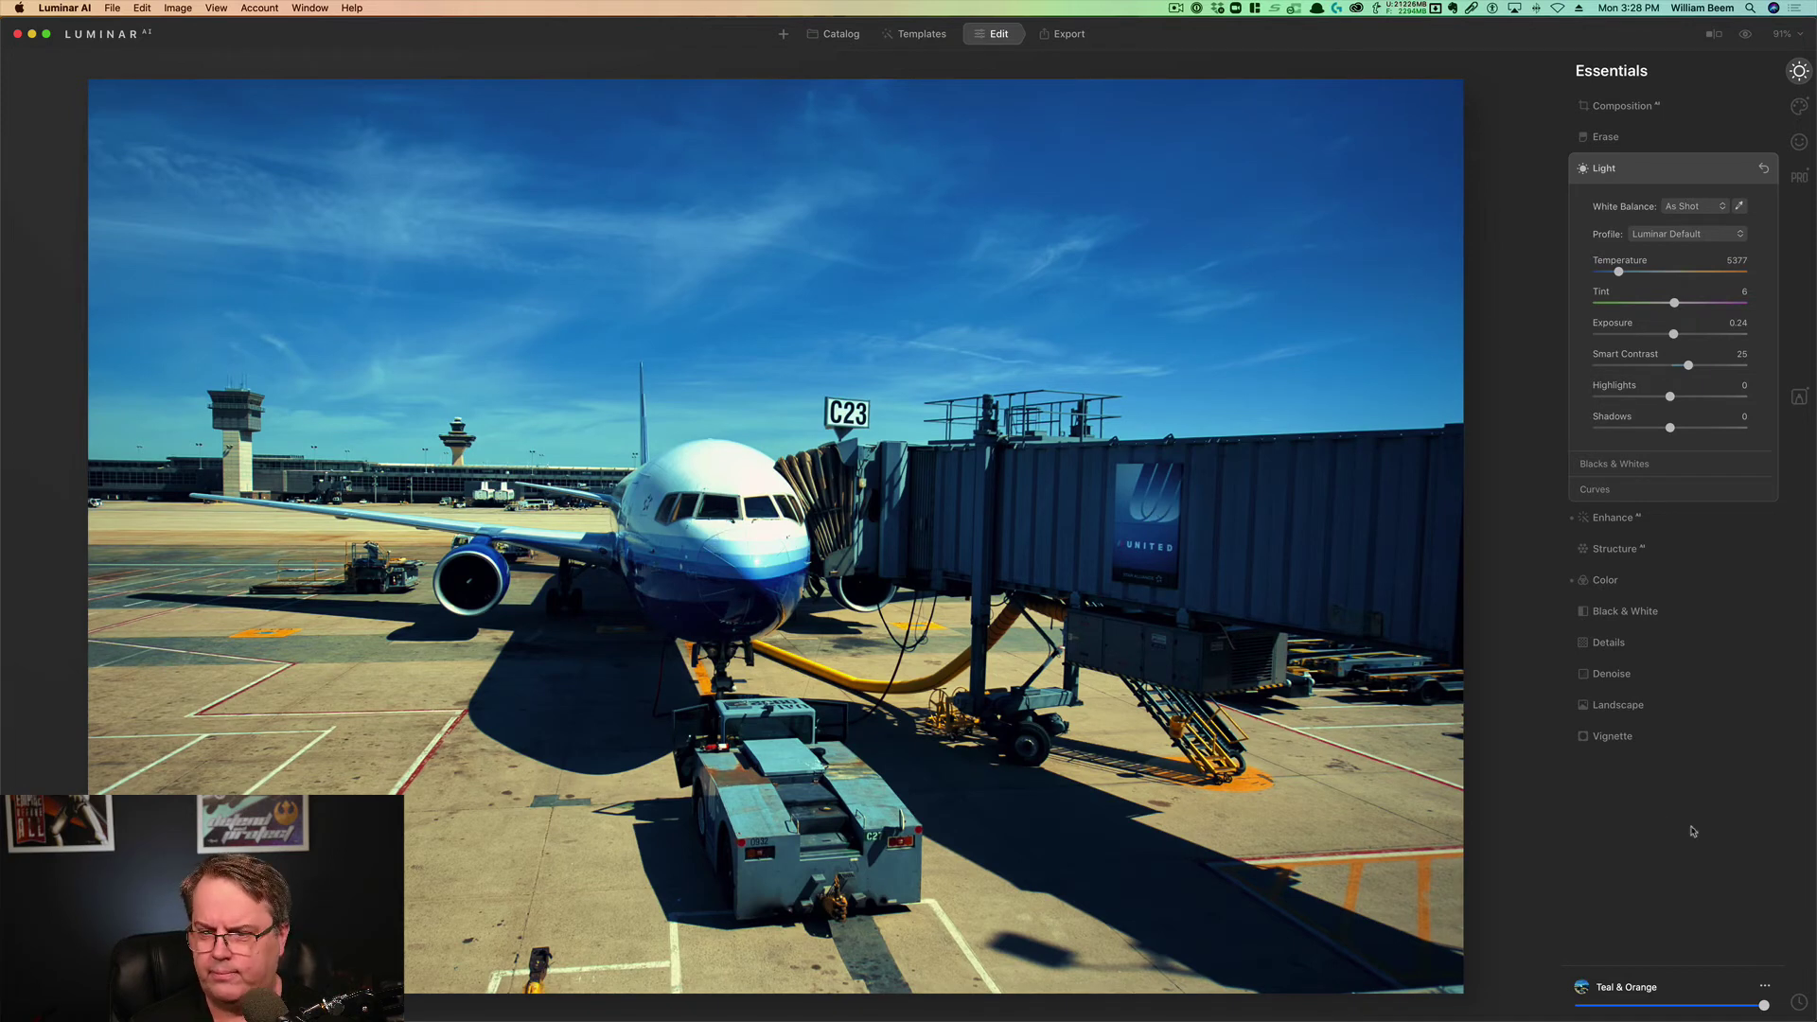
Step: Add a vignette with the airplane as its subject, using Amount -41 and Size 0
left_click(1614, 737)
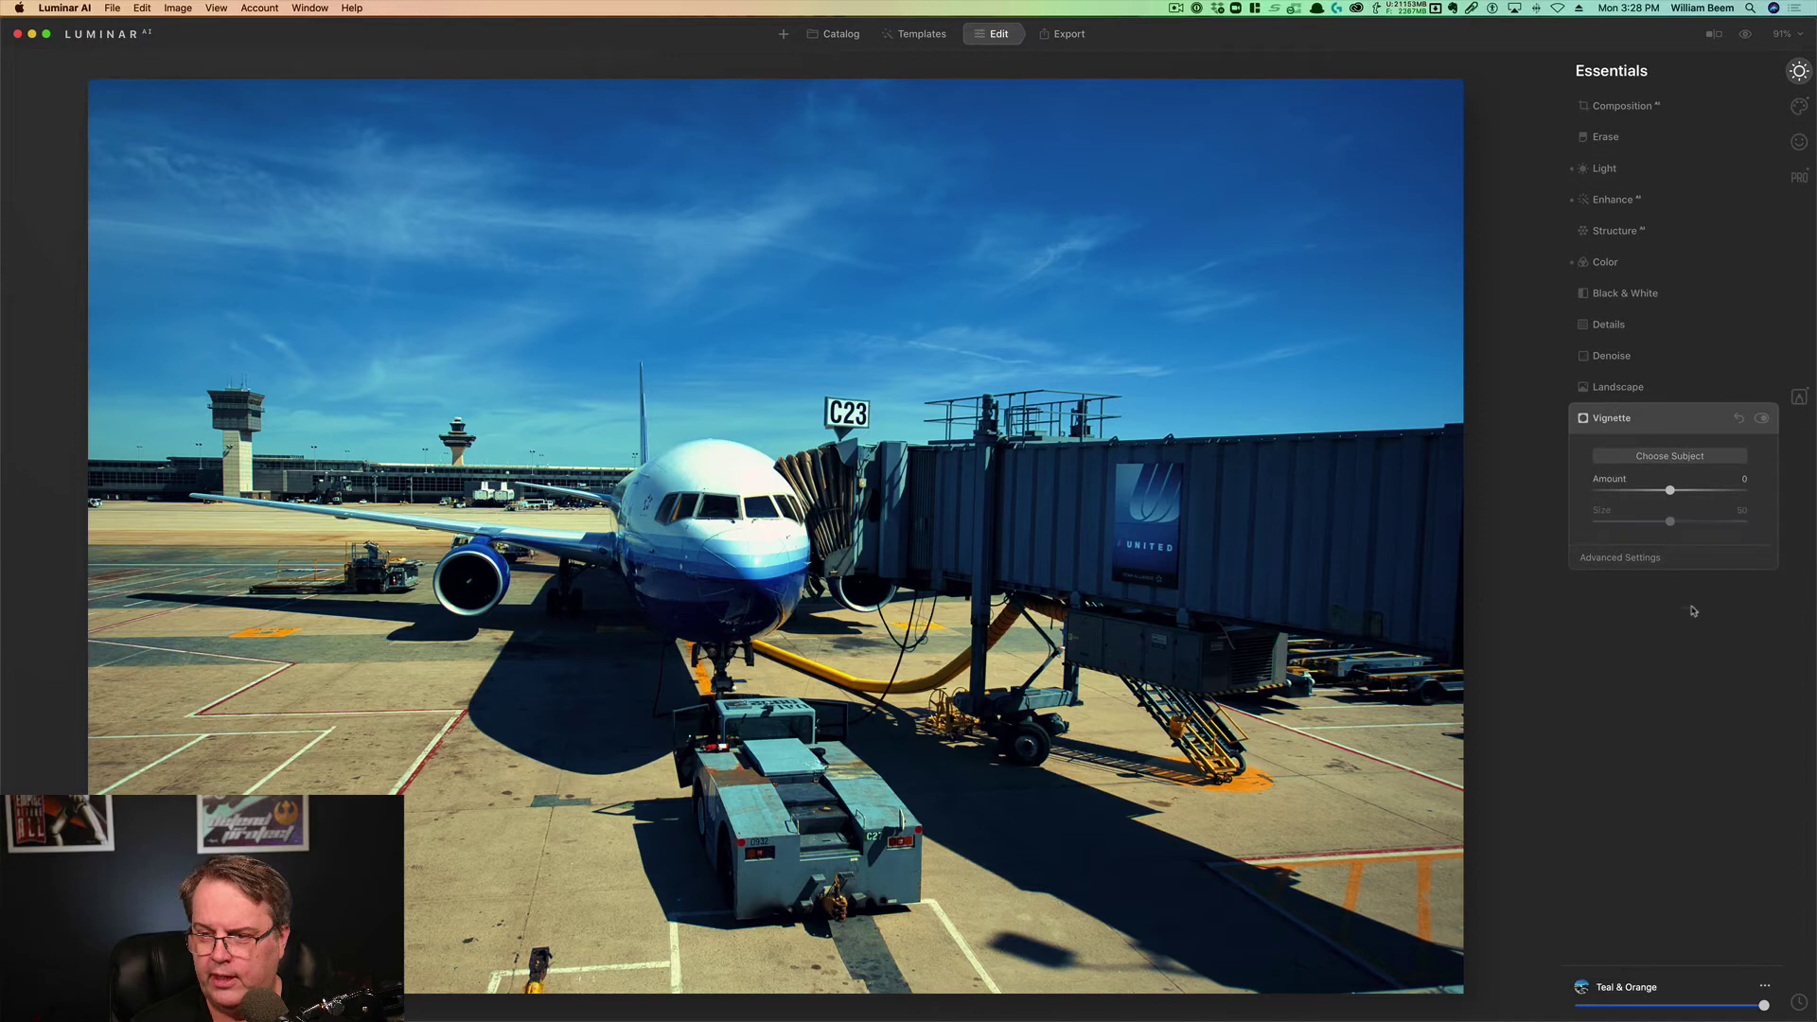
left_click(1666, 457)
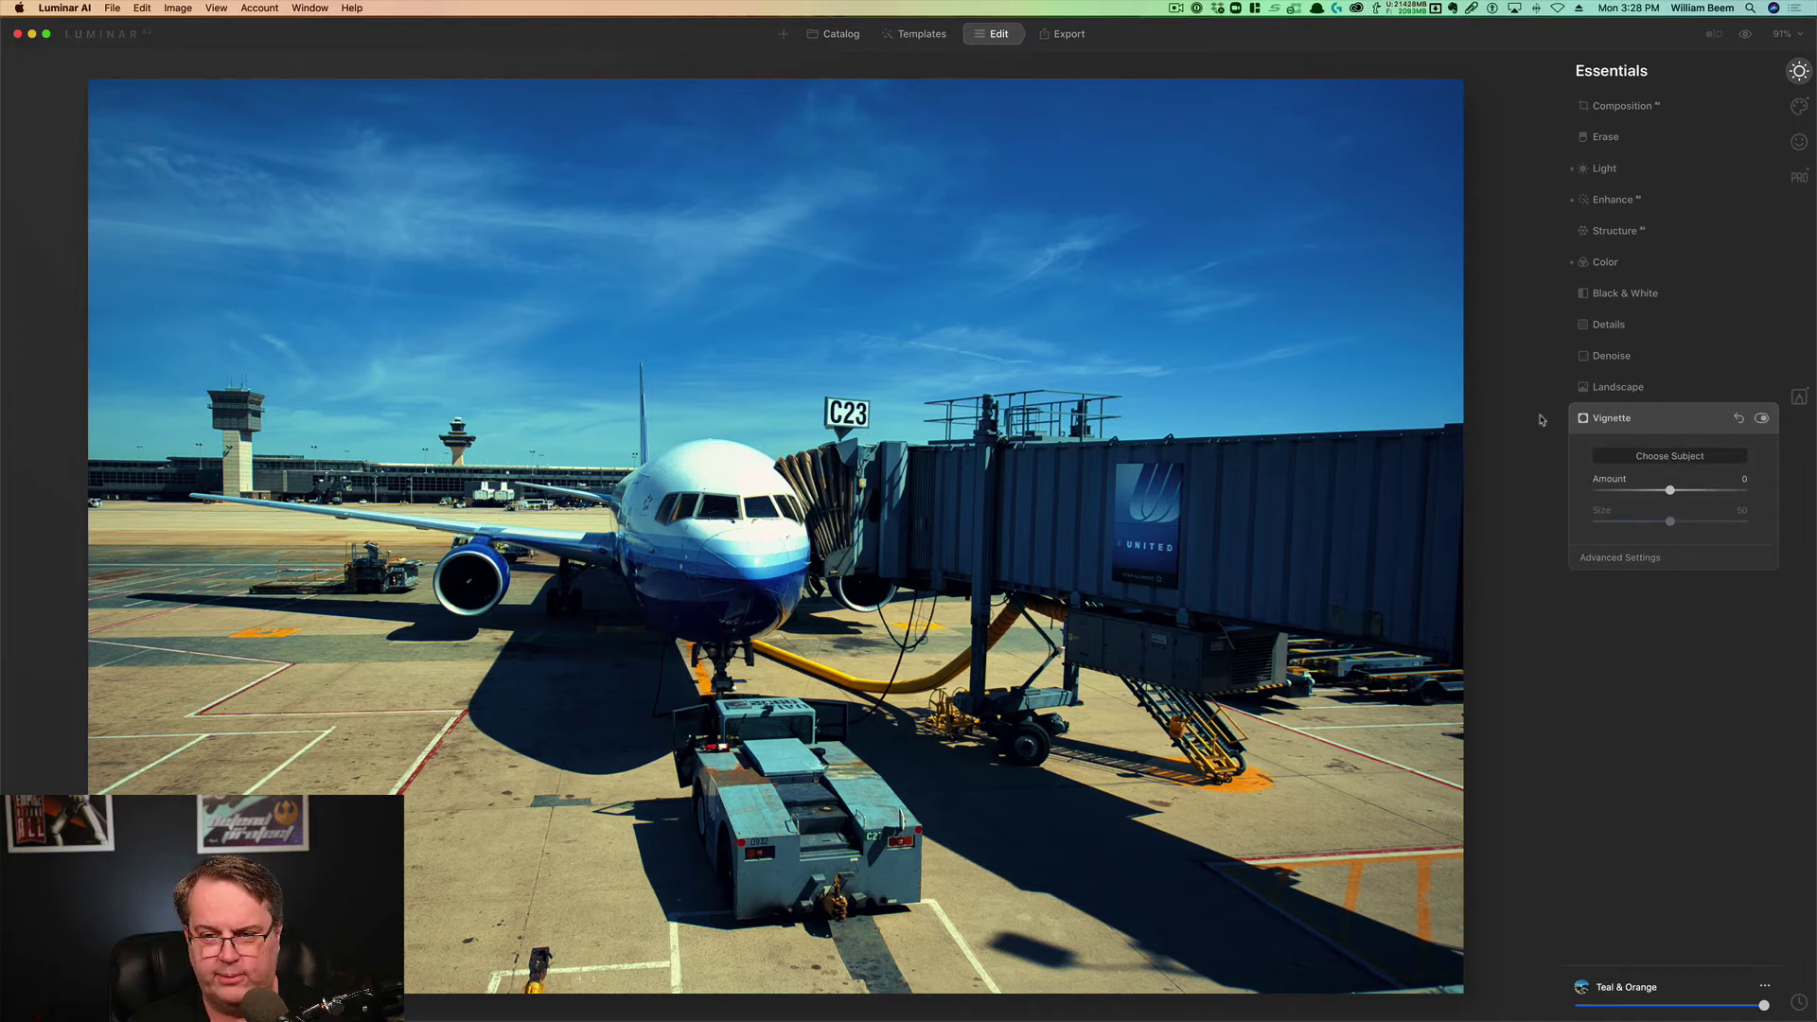
left_click_drag(1670, 491, 1595, 534)
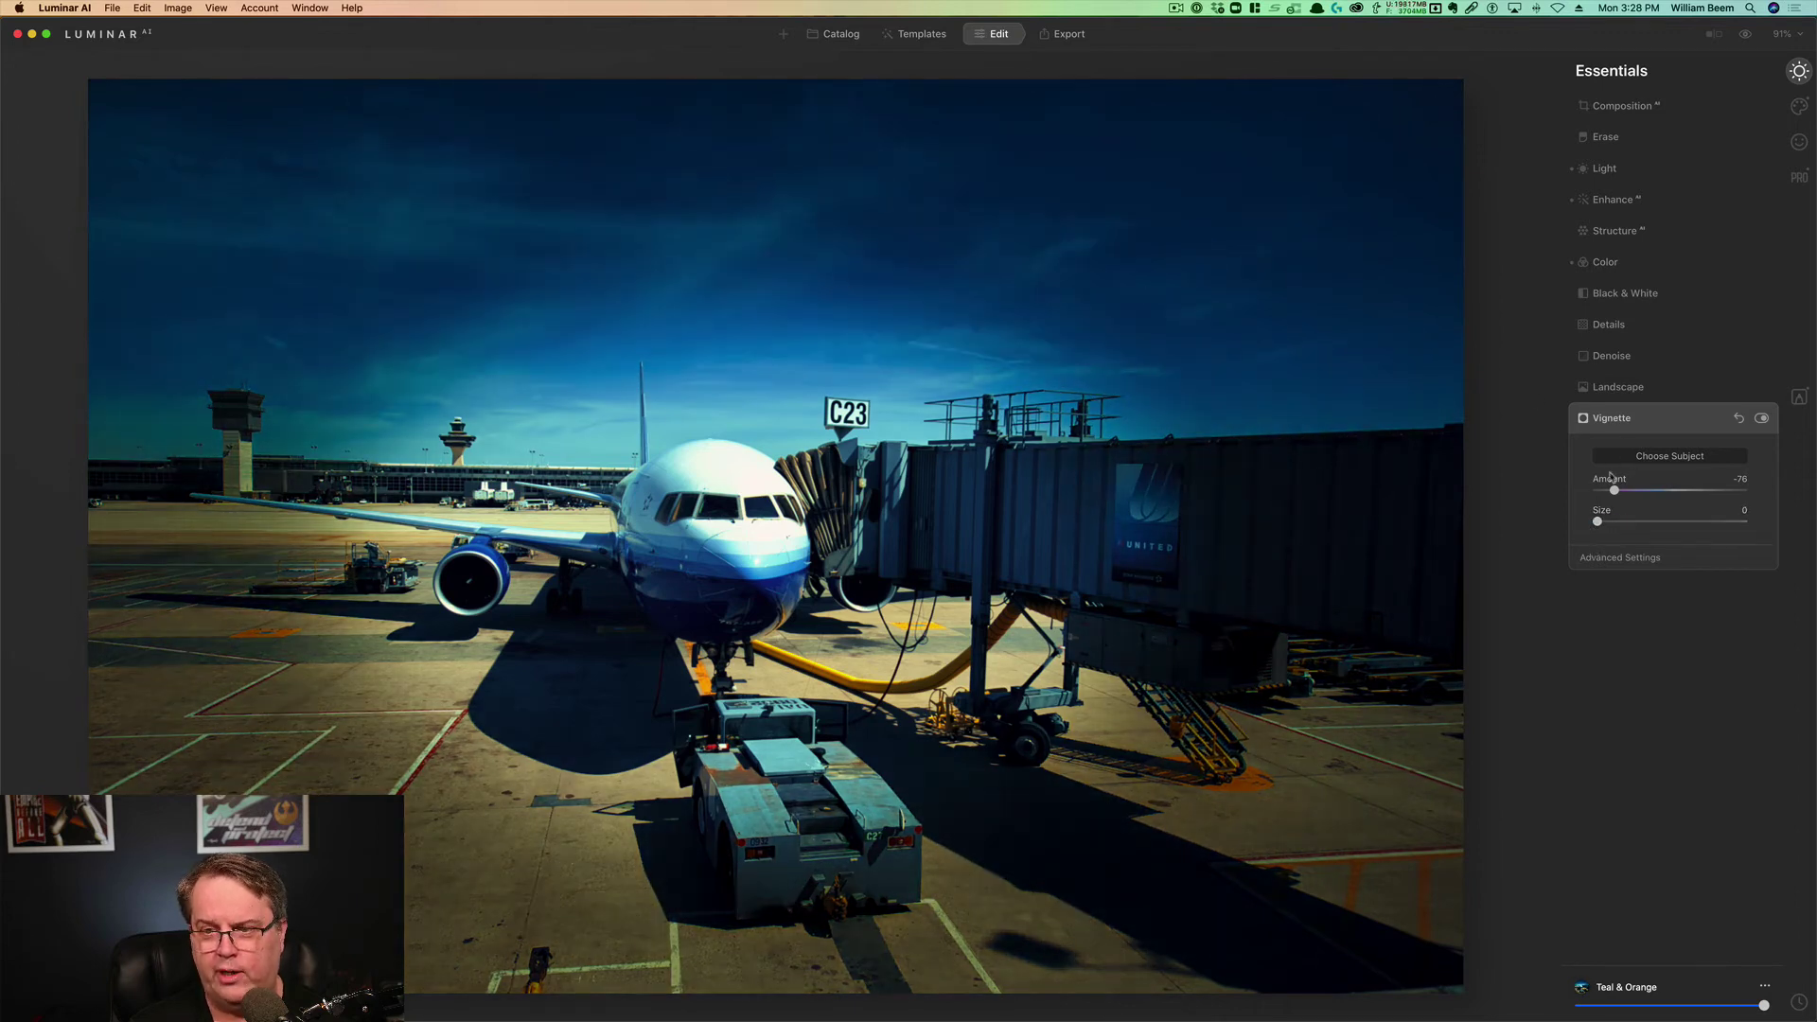
left_click_drag(1614, 490, 1640, 494)
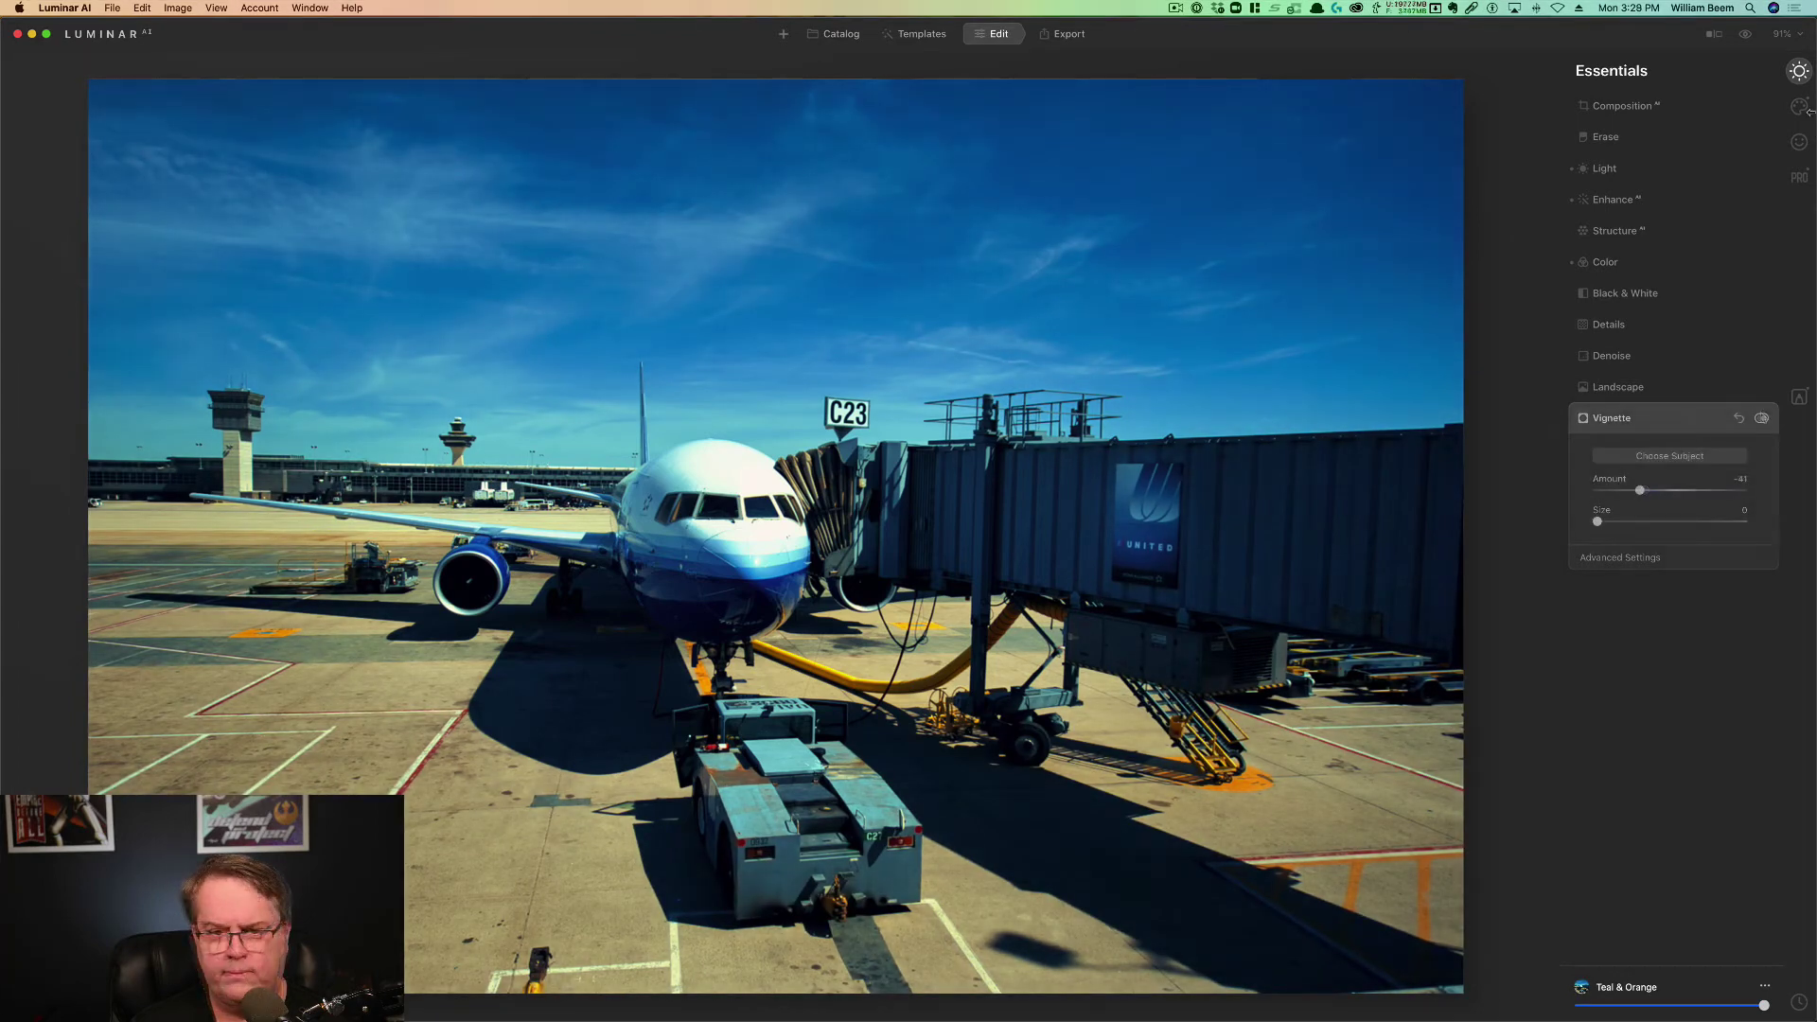
Step: Compare the edited airplane photo with the original, sweeping the before/after divider across the image
left_click(1745, 35)
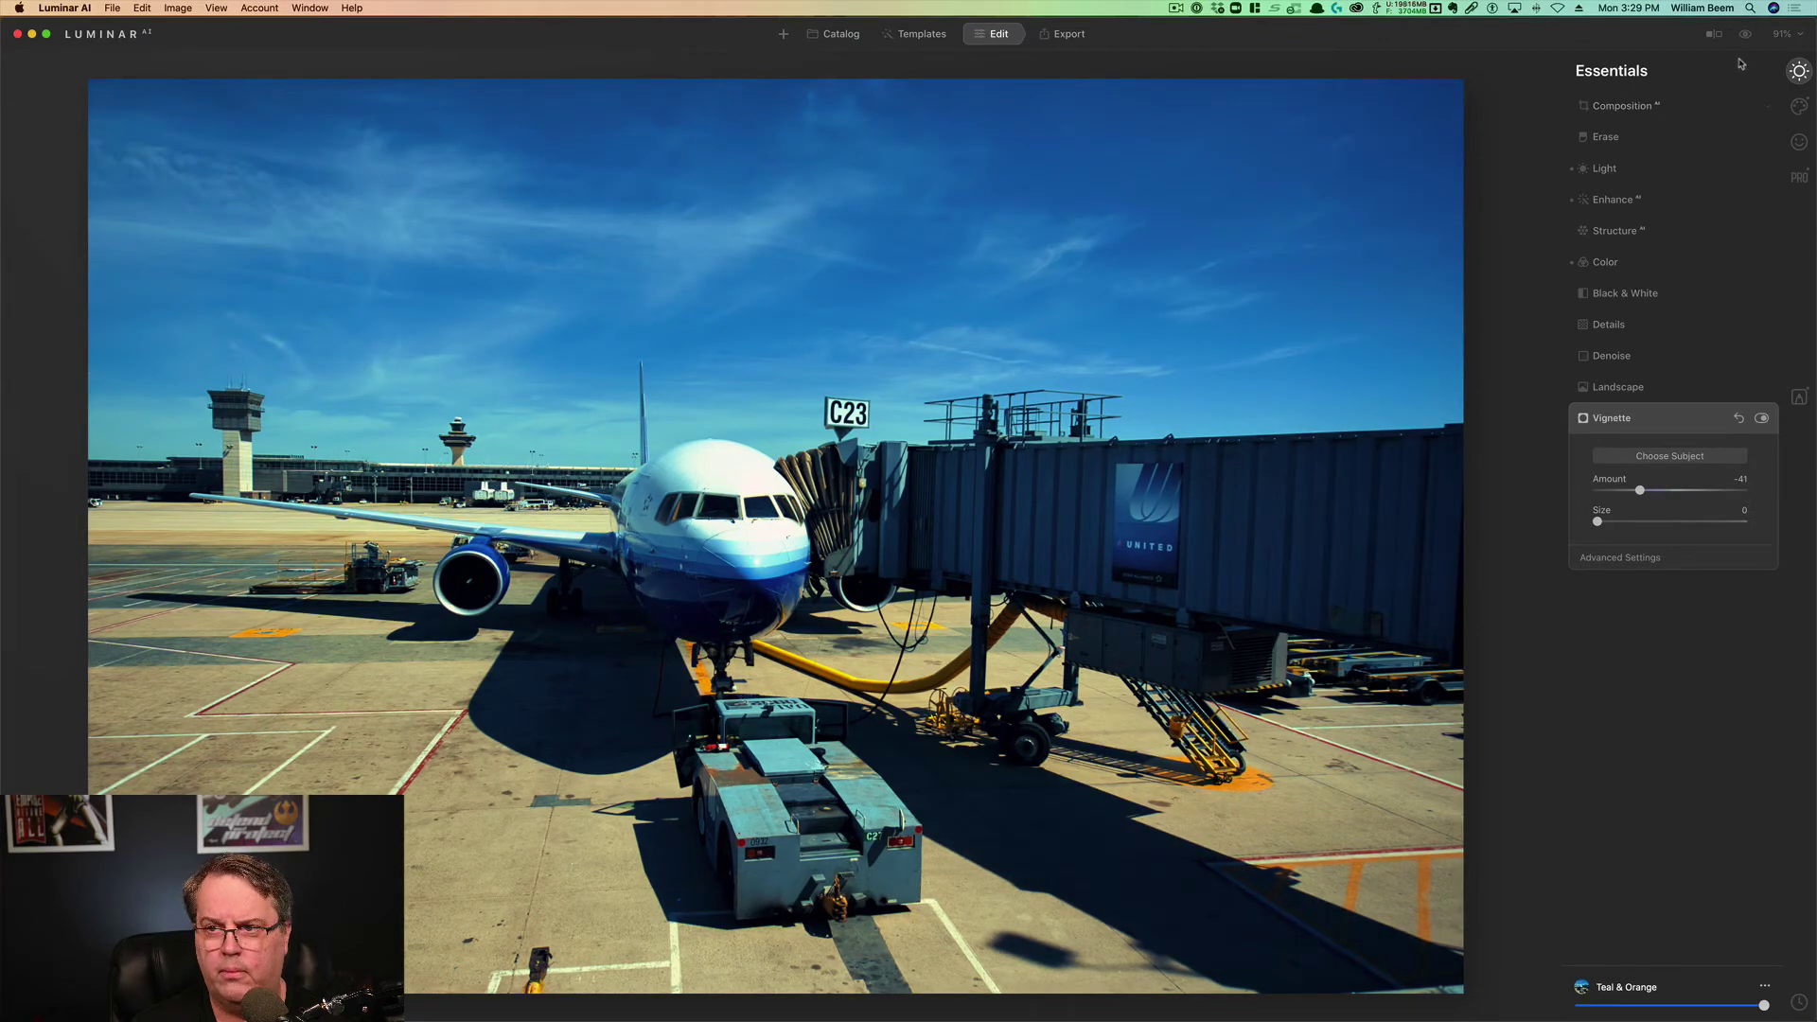
left_click(1713, 34)
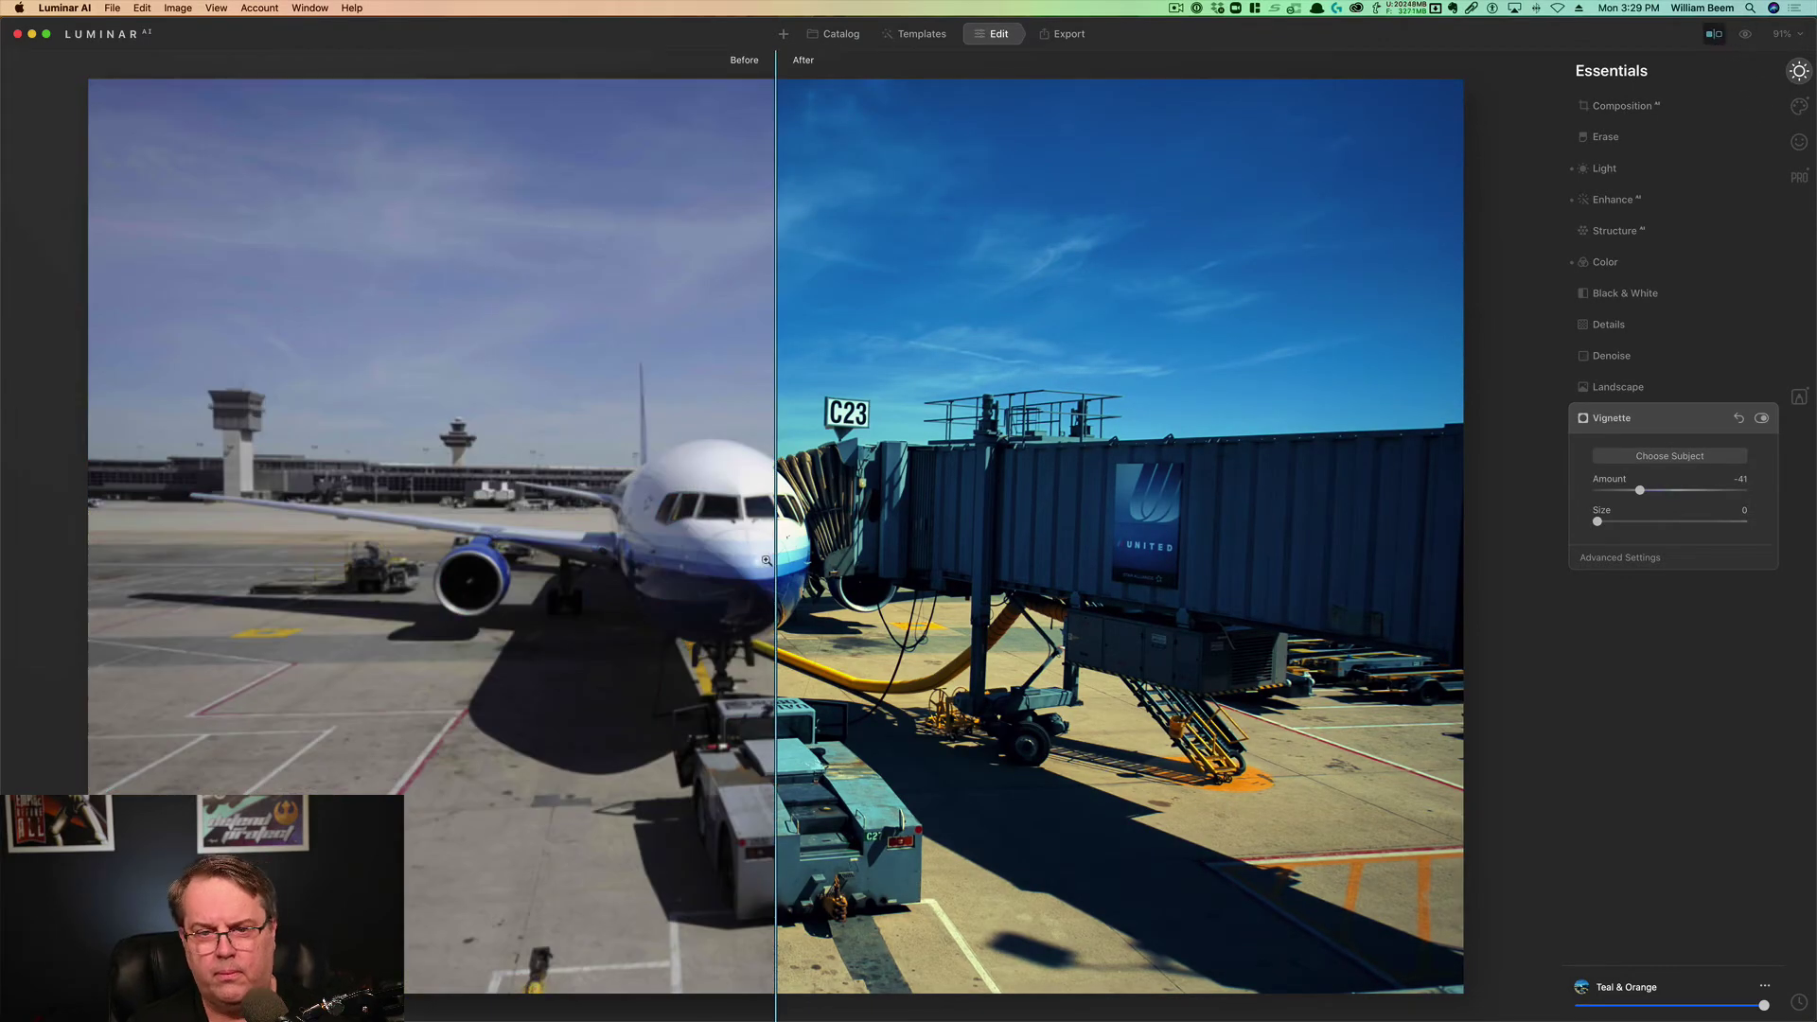
left_click_drag(774, 570, 366, 540)
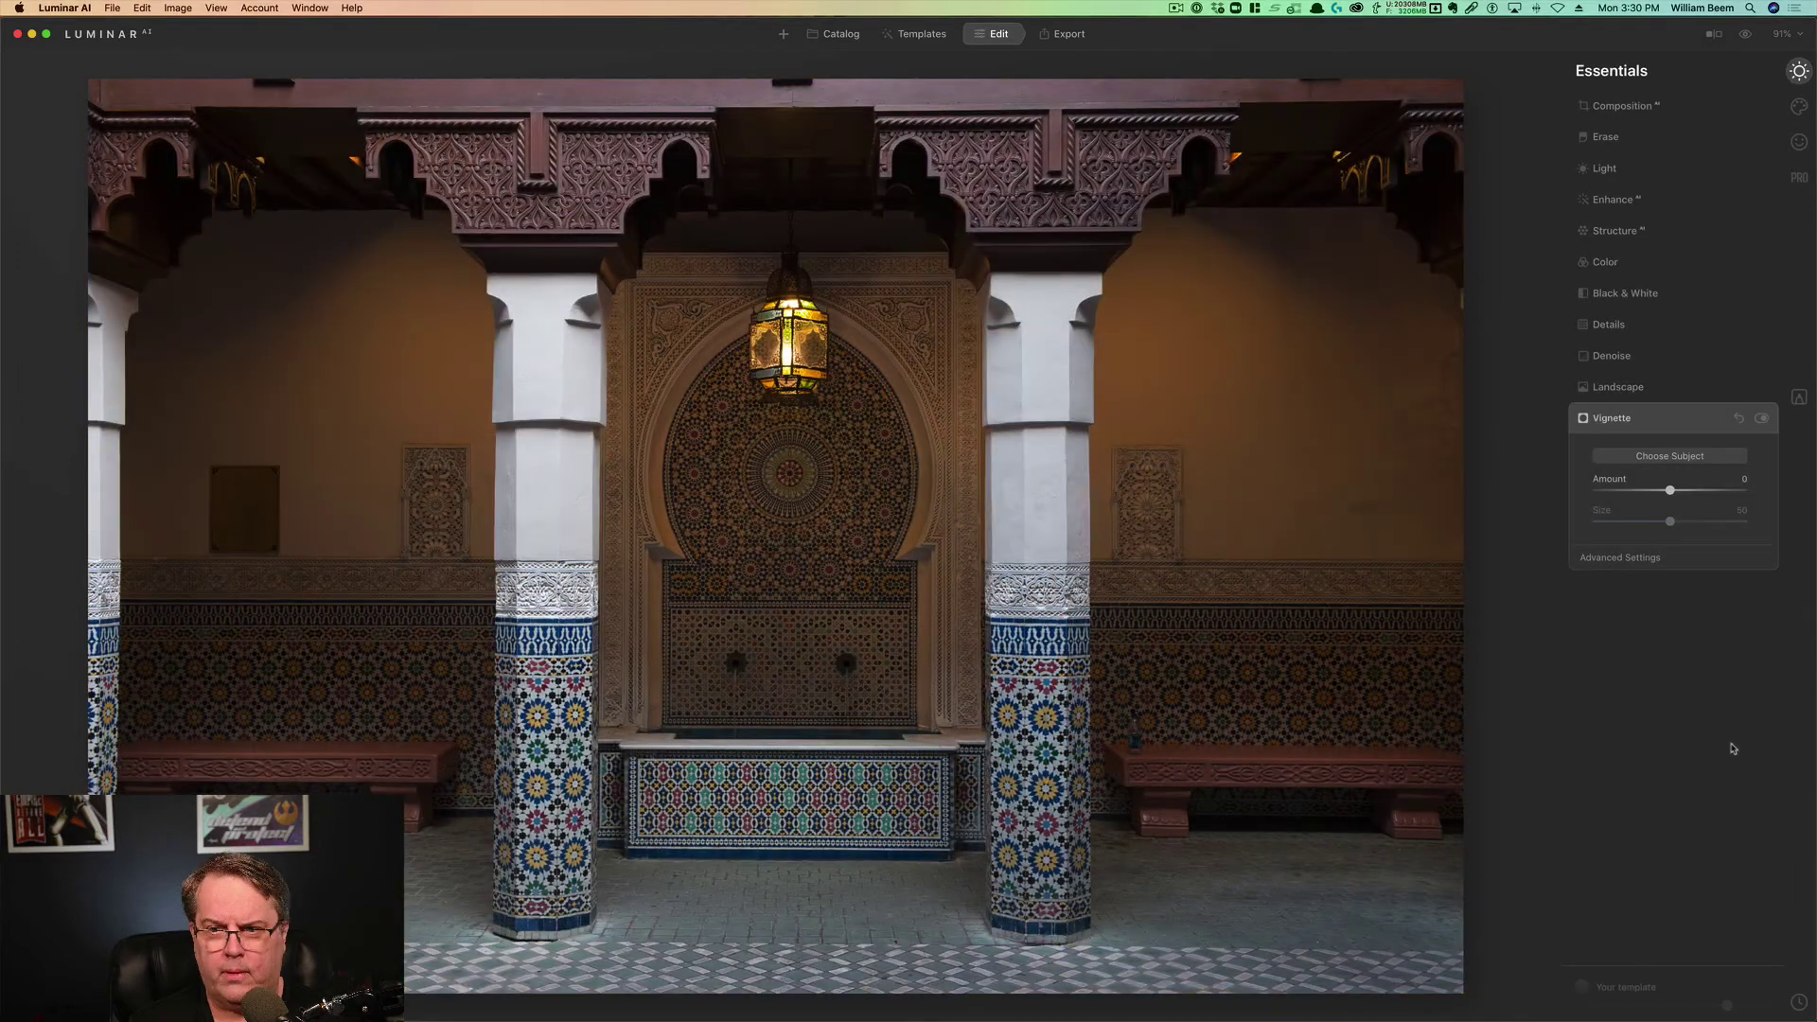
Step: Crop the courtyard photo at its original ratio so the hanging lantern is centred and the partial column at the edge is cut off
left_click(1648, 107)
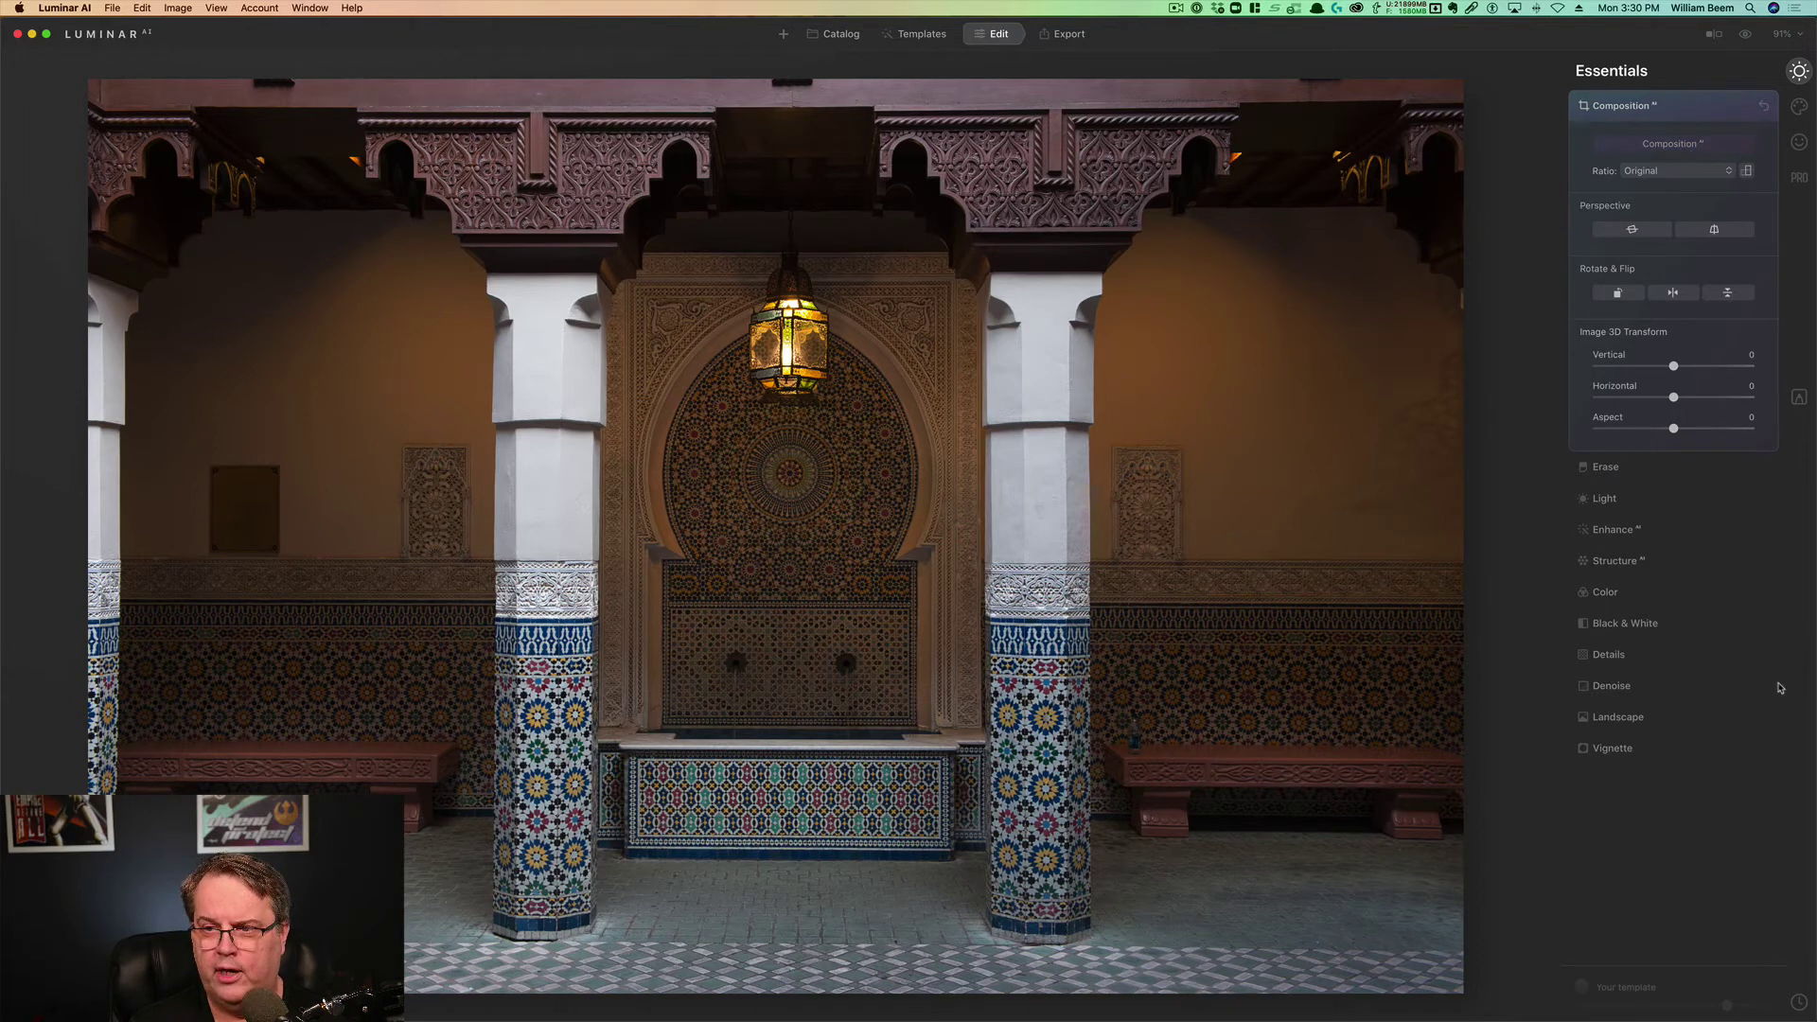
key("c")
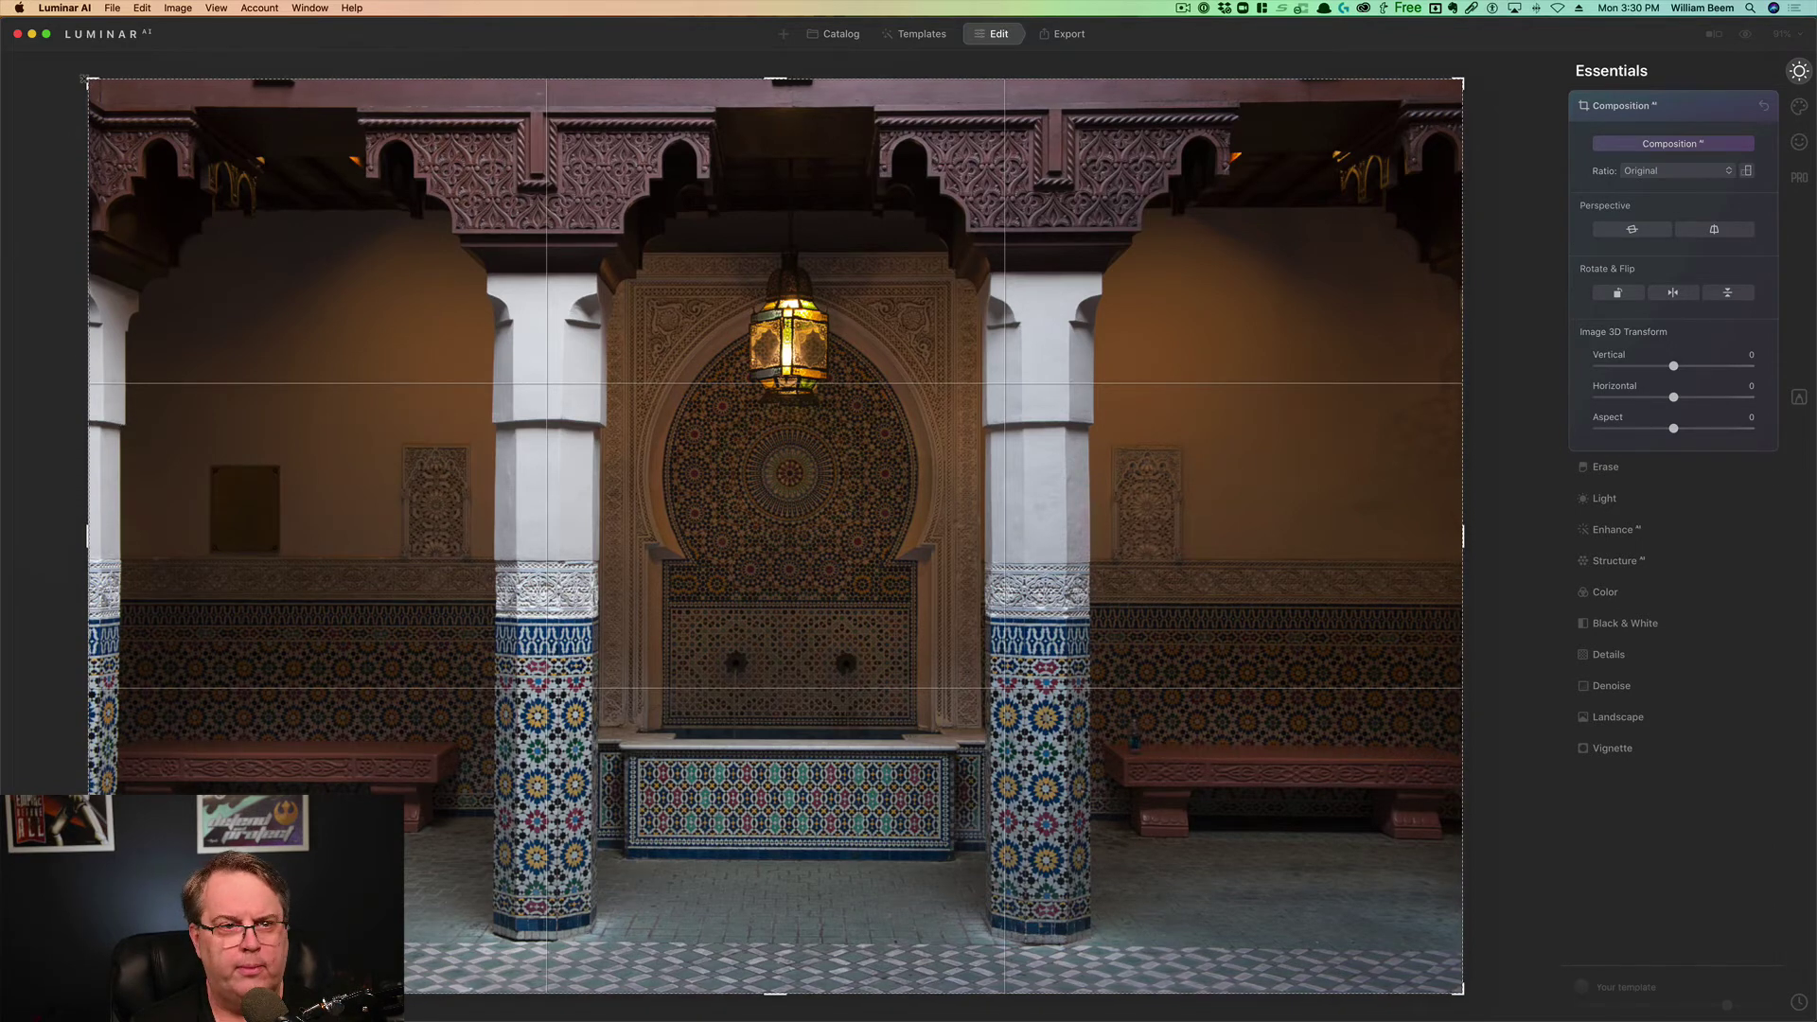
left_click_drag(84, 78, 148, 119)
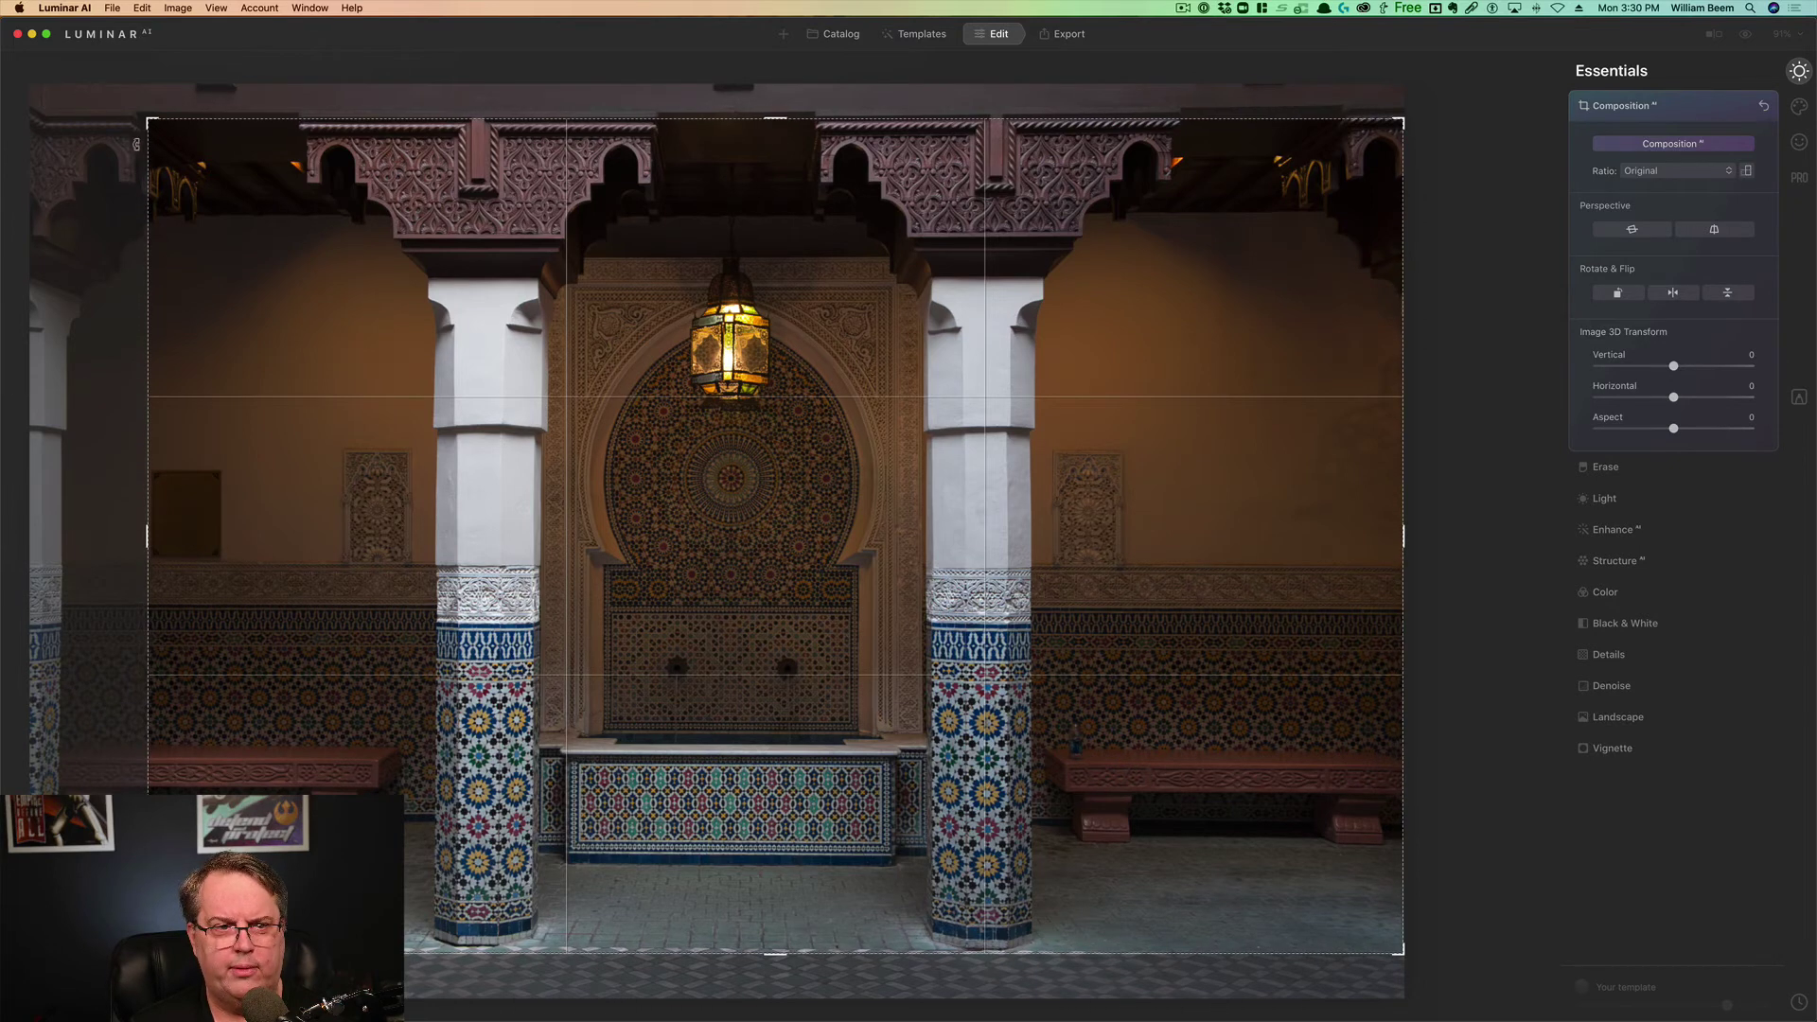
left_click_drag(148, 120, 76, 98)
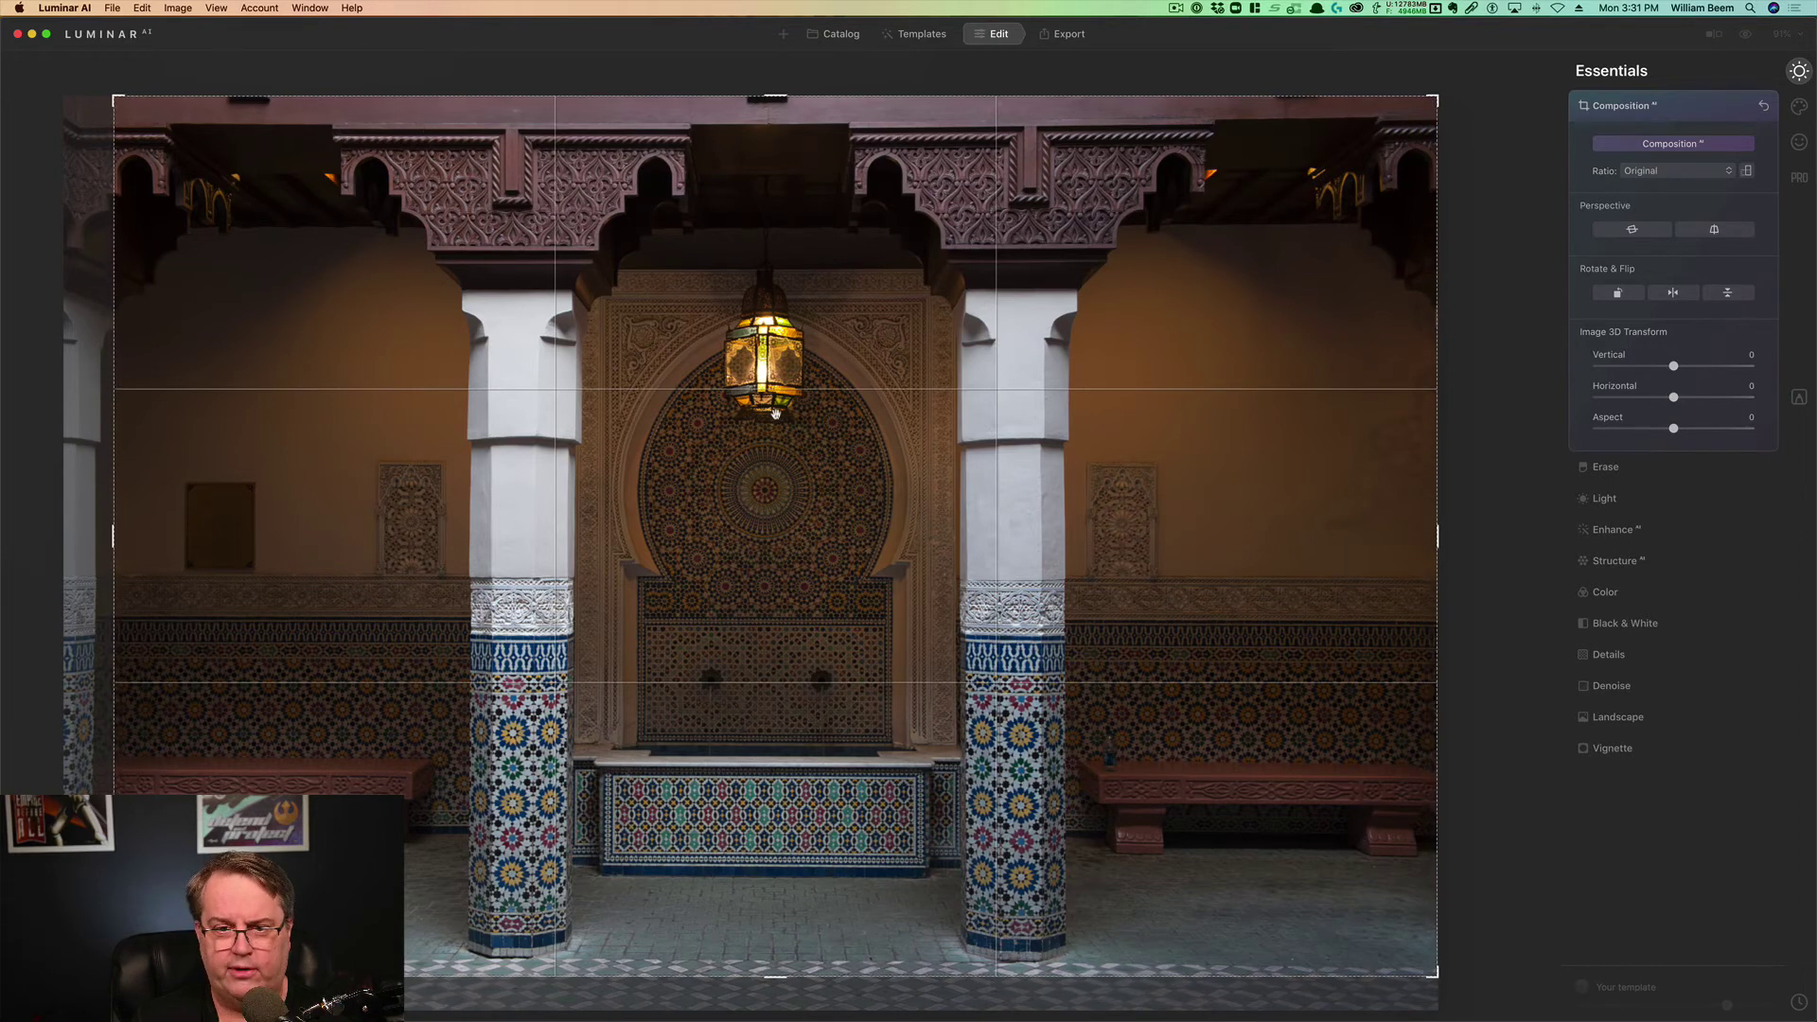
key("Return")
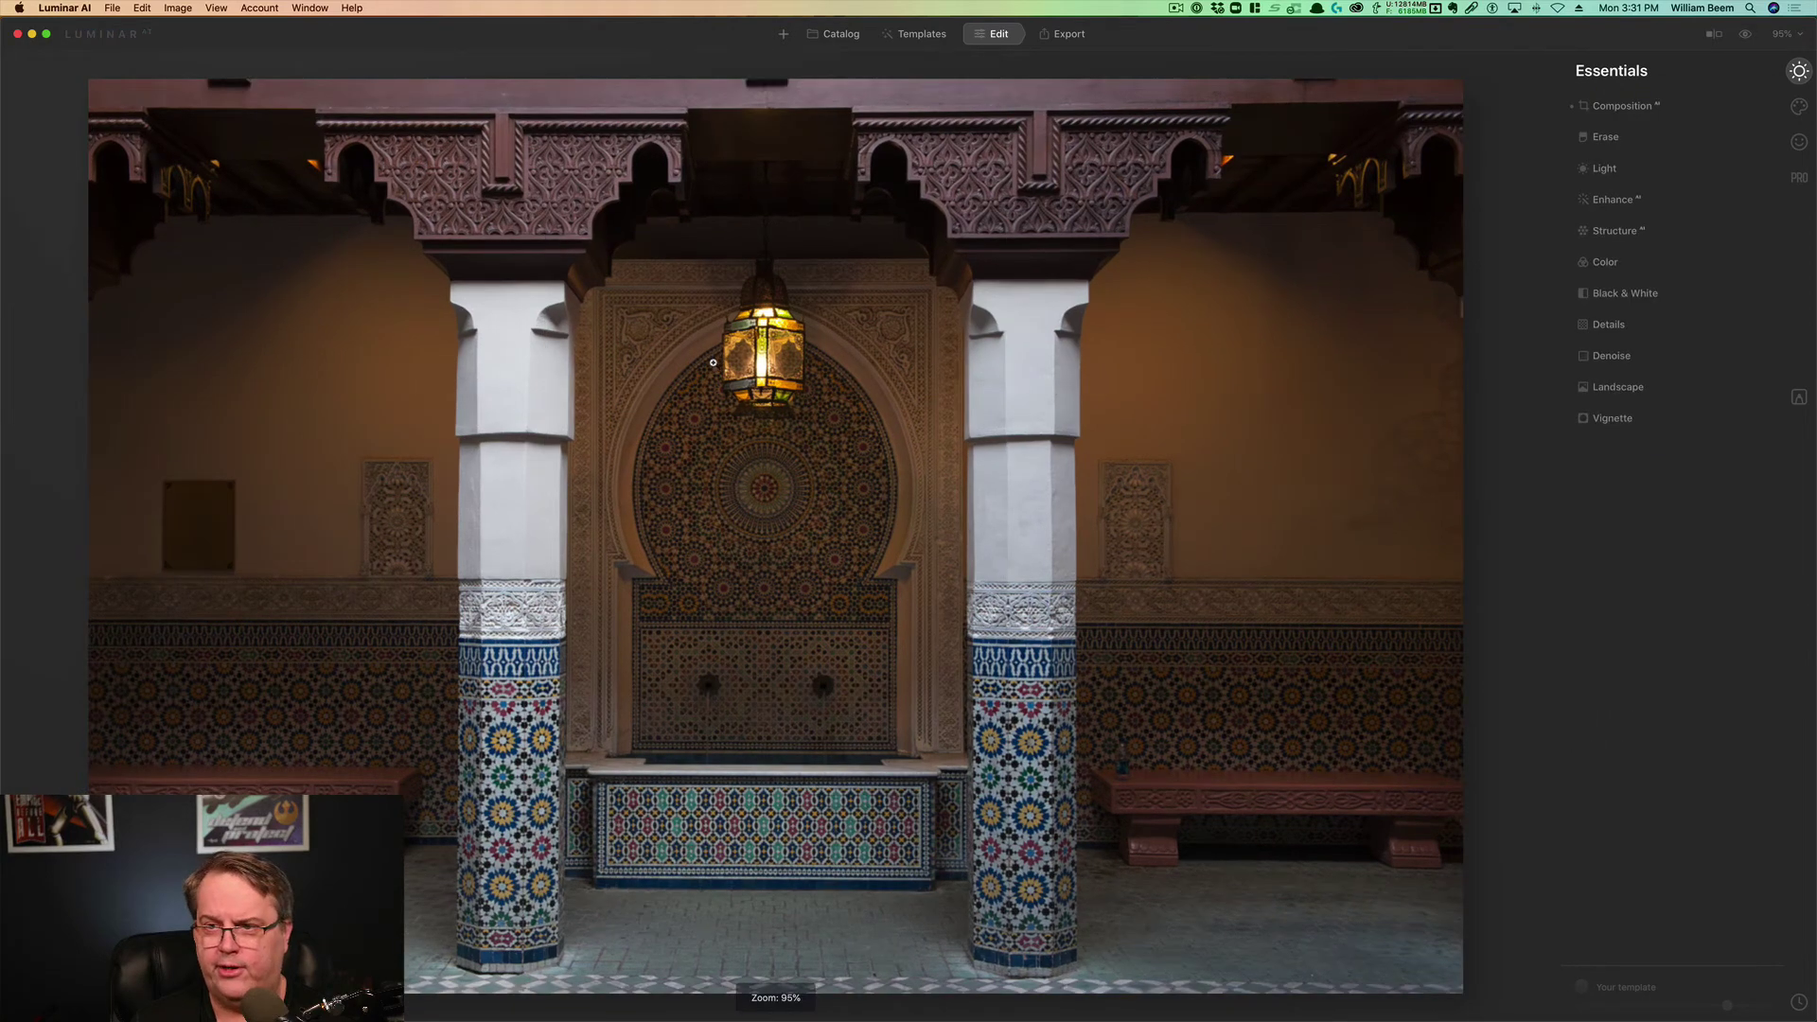
Step: Try several Accent amounts in Enhance on the courtyard photo, including 48, 99 and 54, and reset Accent to 0
left_click(1628, 201)
left_click(1667, 248)
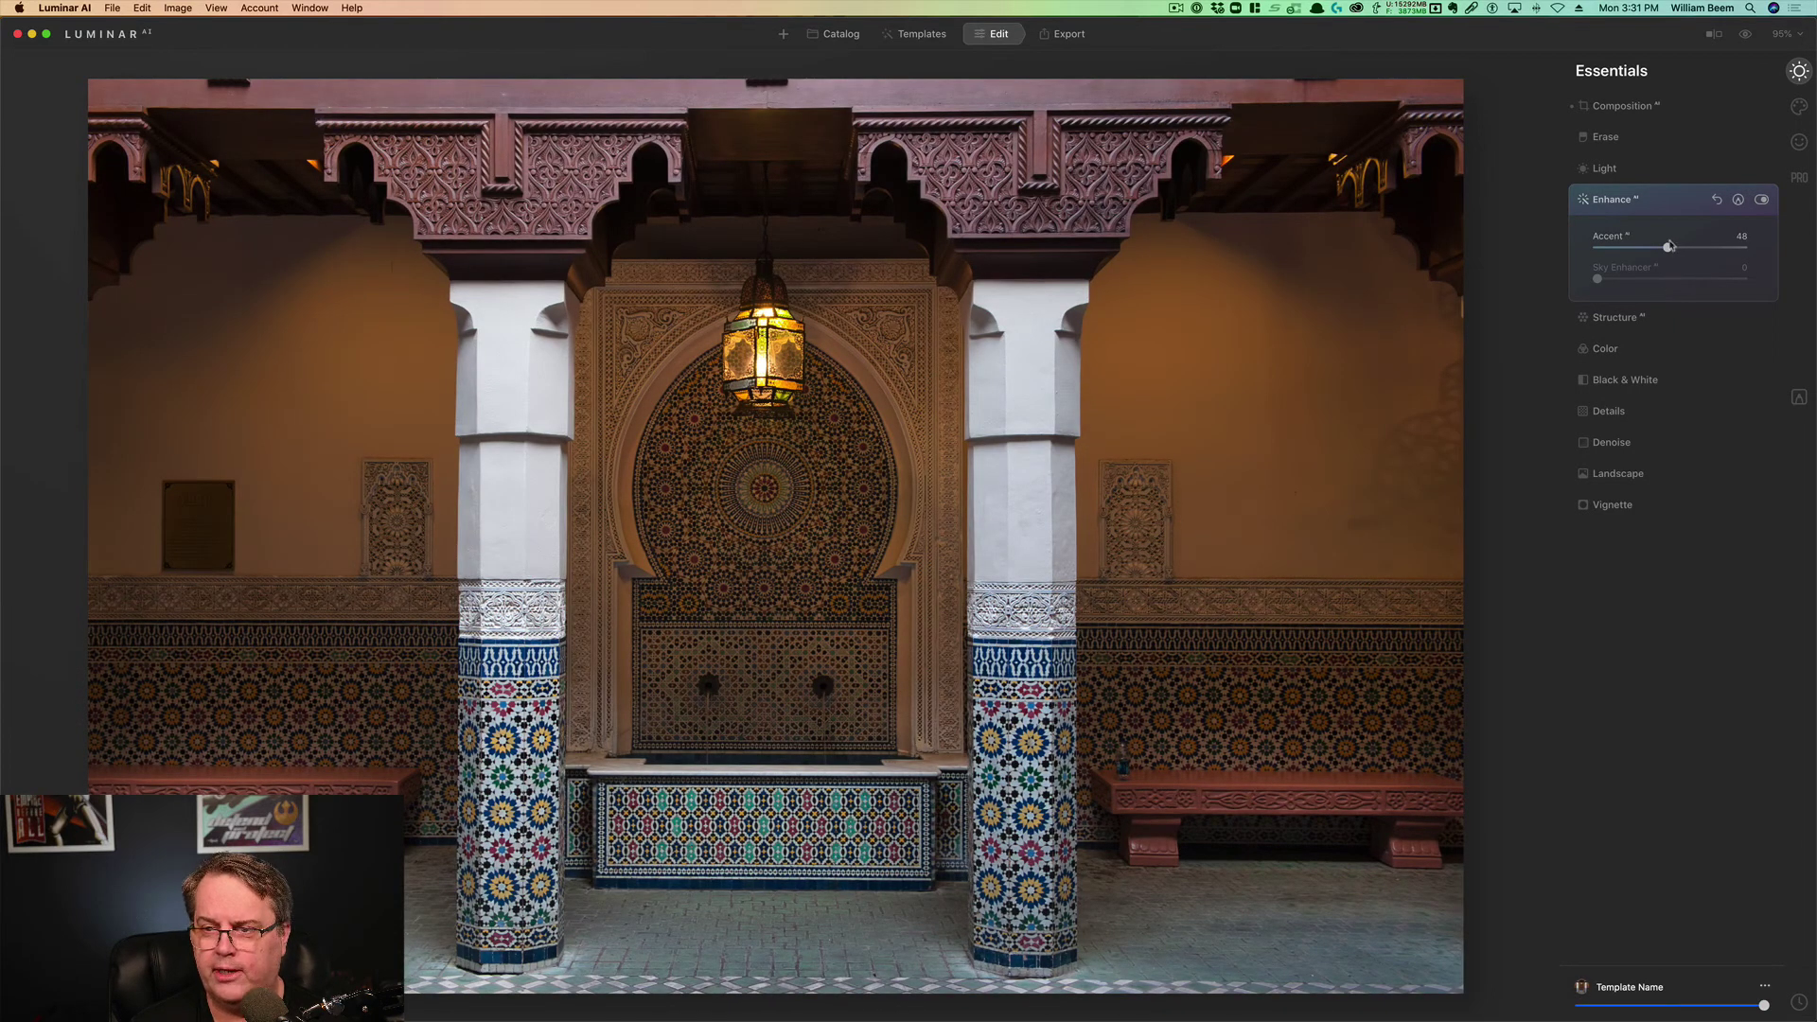
left_click_drag(1667, 248, 1741, 248)
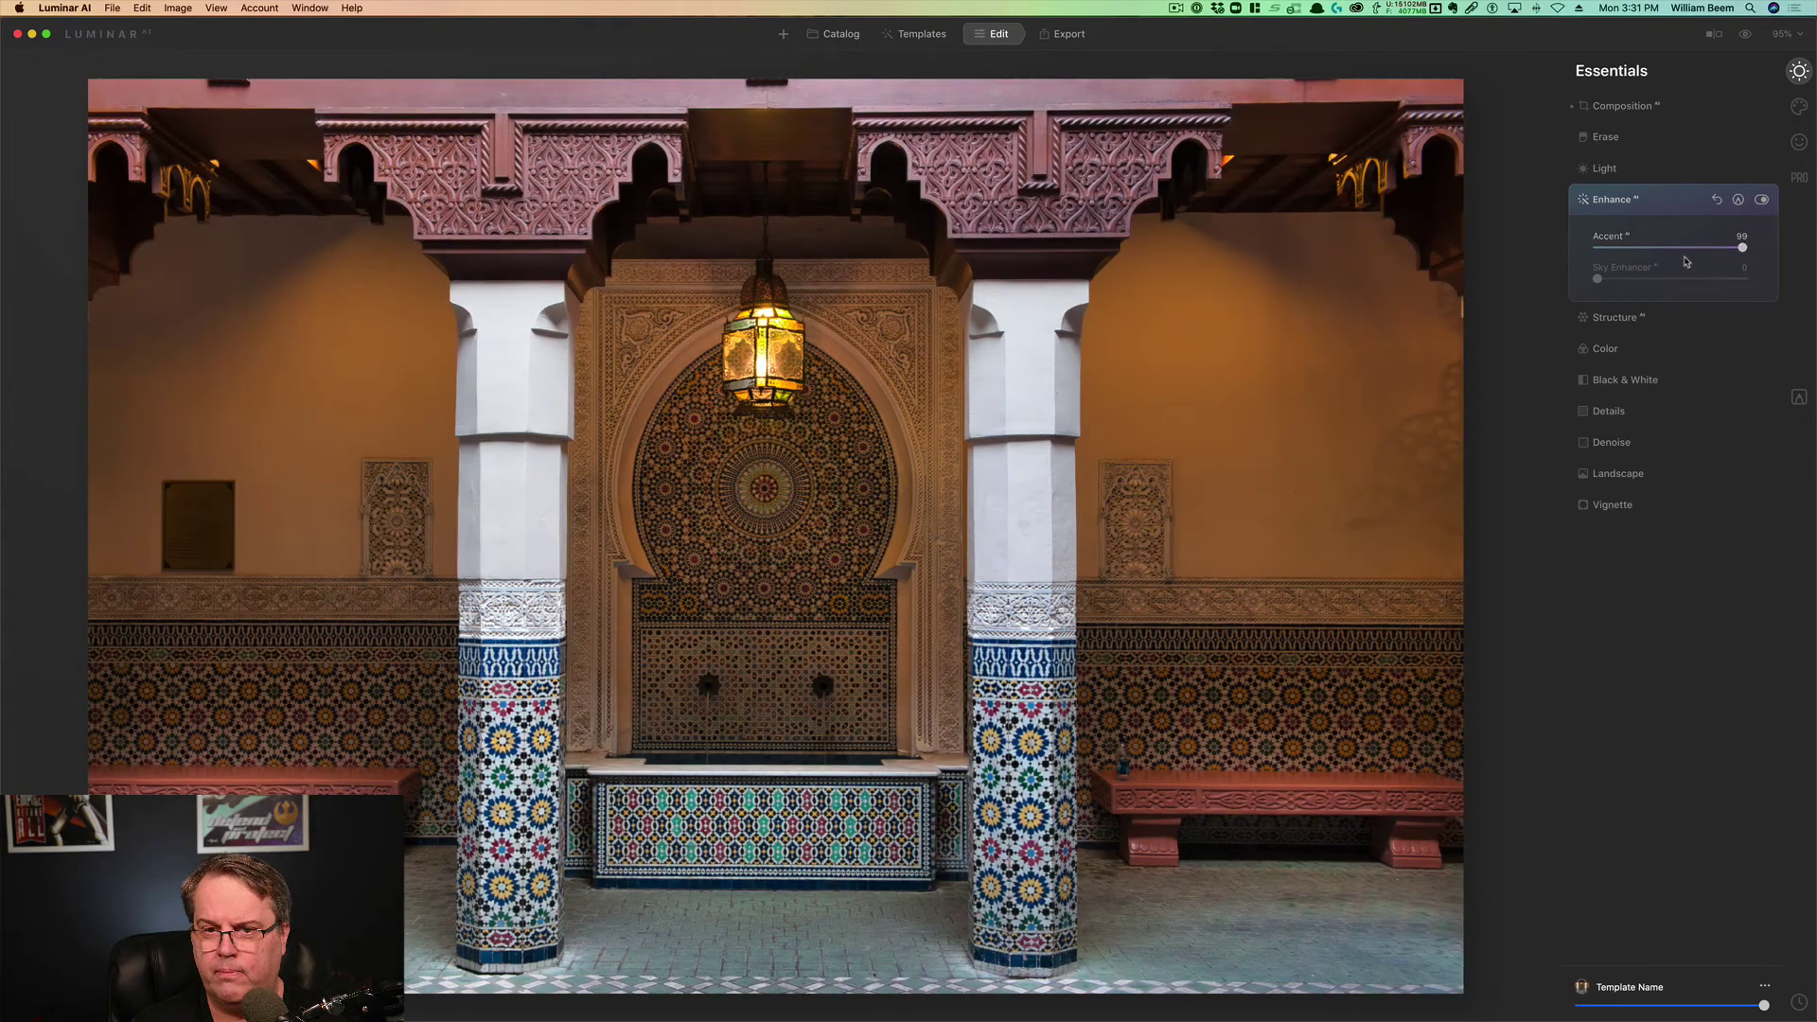
left_click(1677, 248)
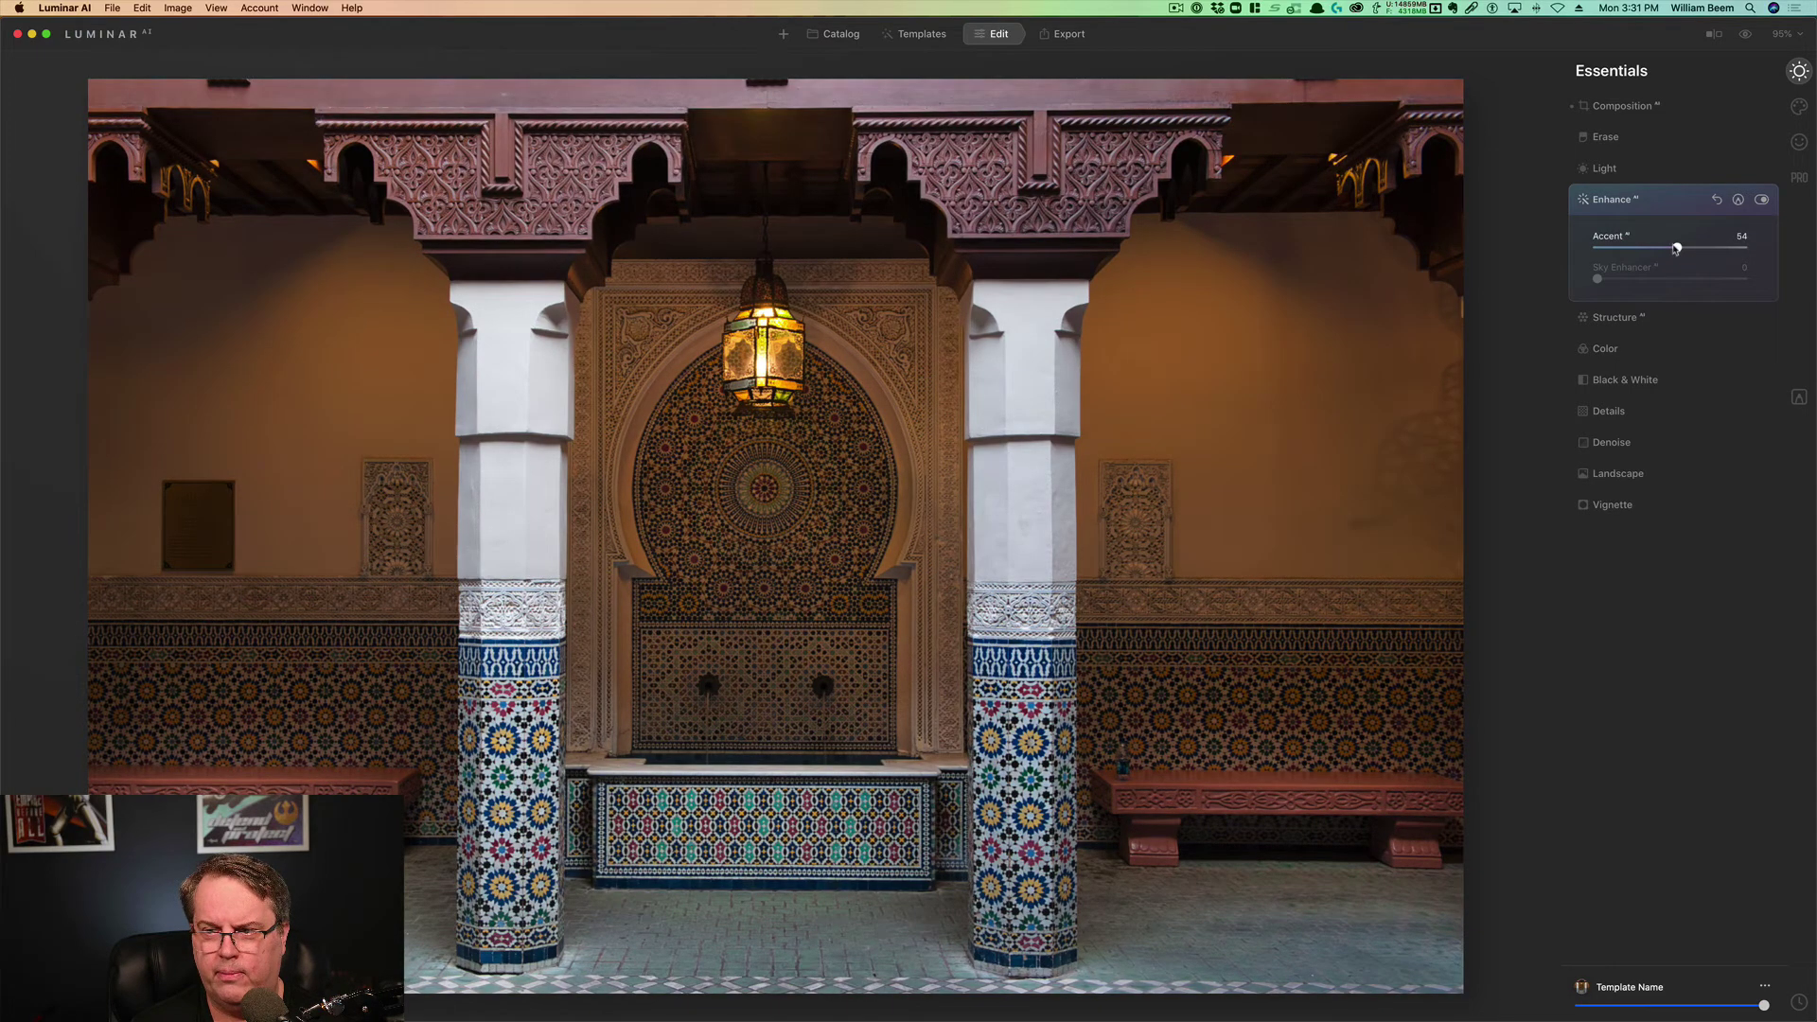
double_click(1677, 248)
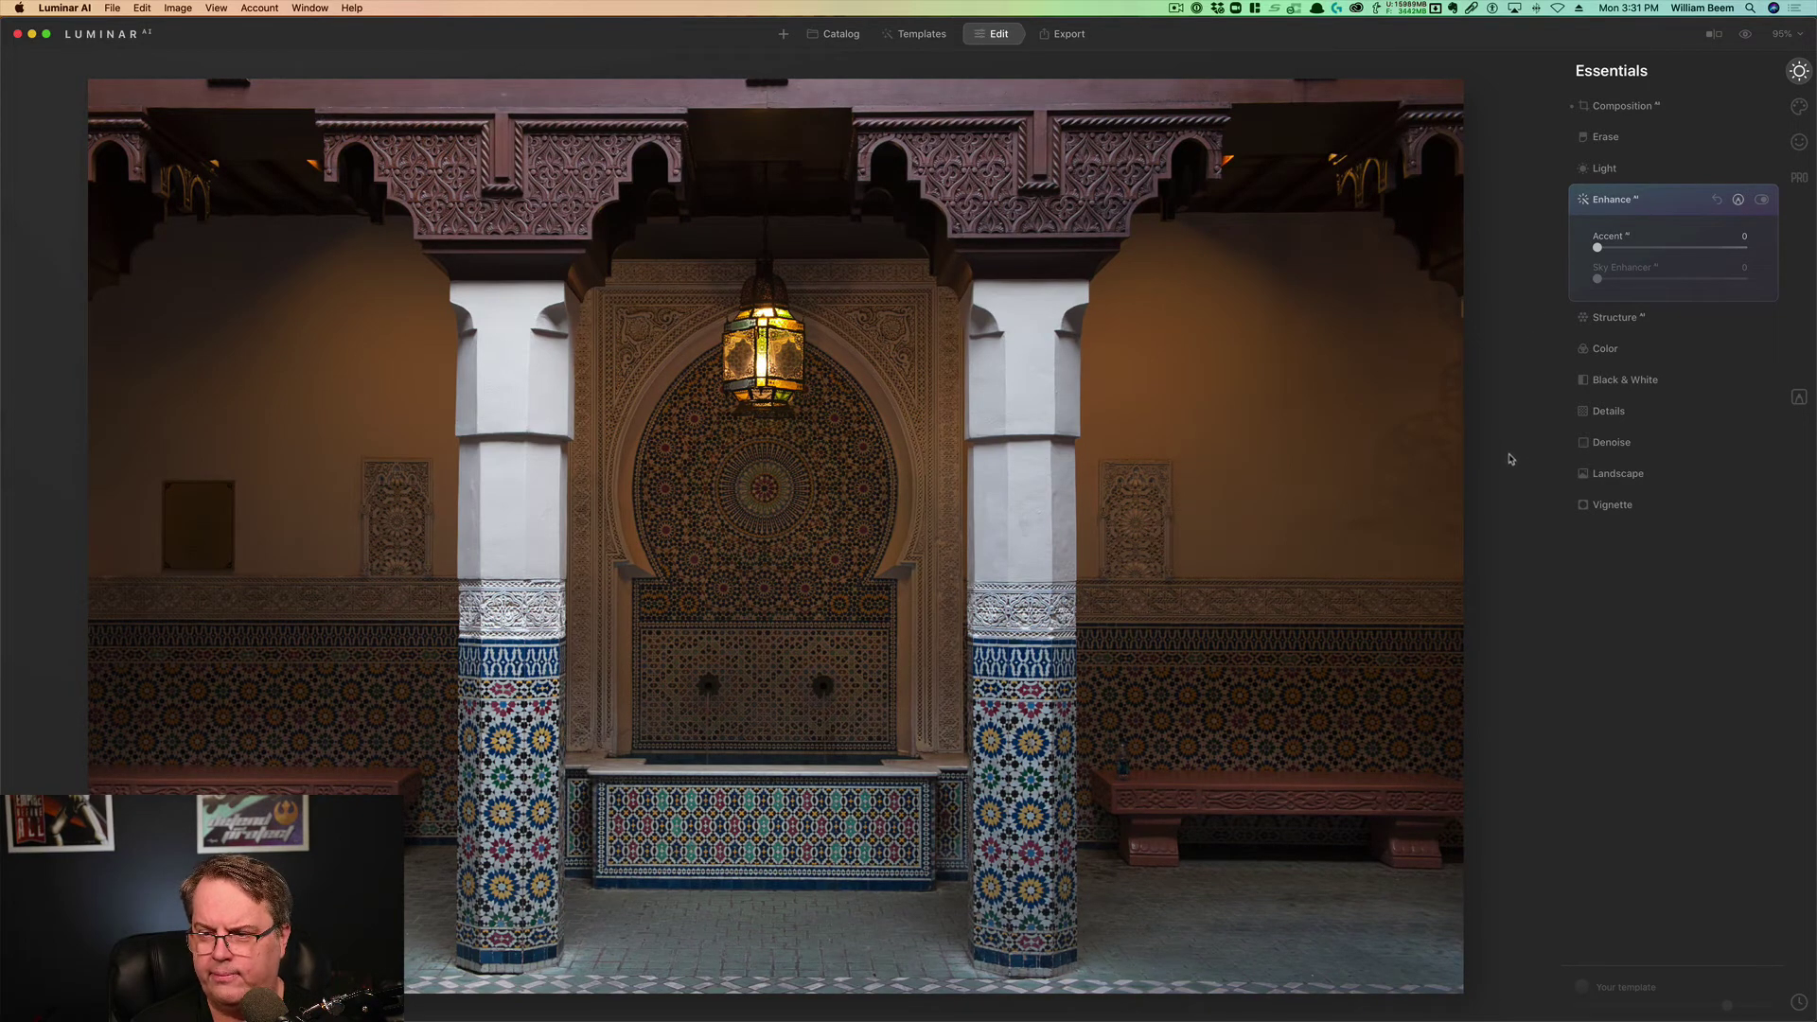
Step: Bring out detail in the courtyard photo with Structure set to Boost 24 and Amount 56
left_click(1641, 319)
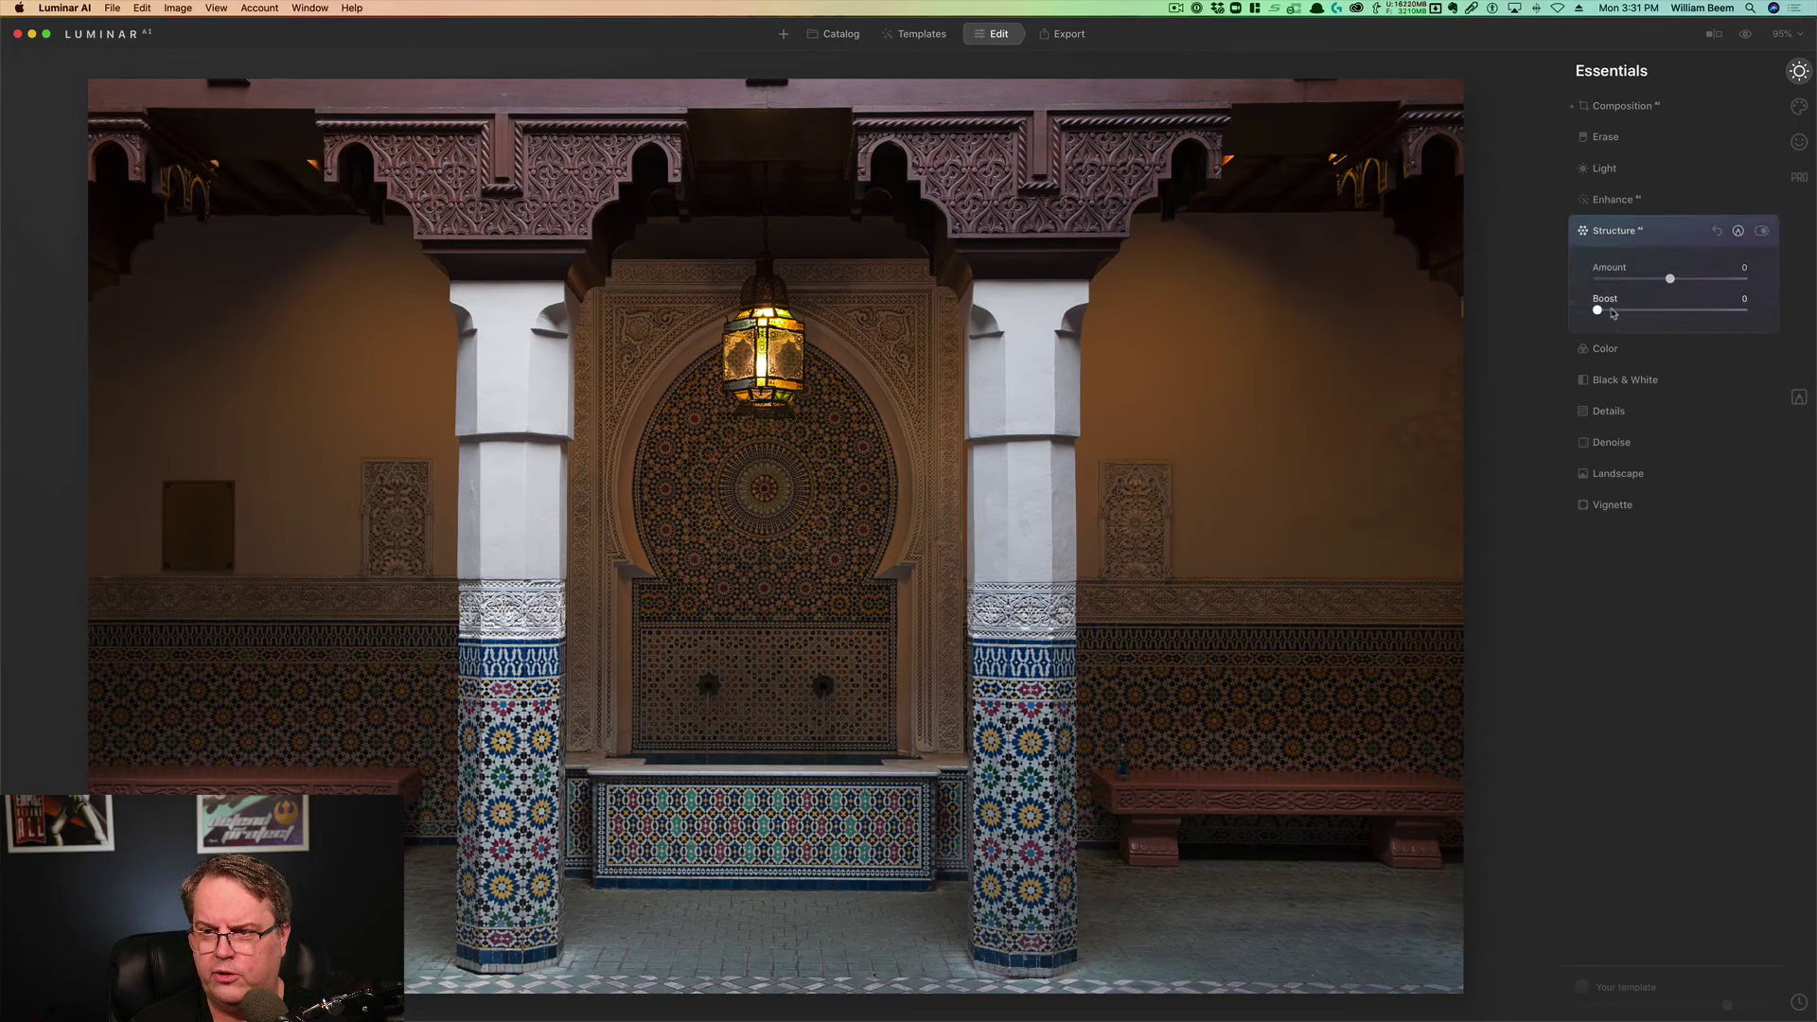
left_click_drag(1601, 311, 1632, 310)
left_click(1713, 278)
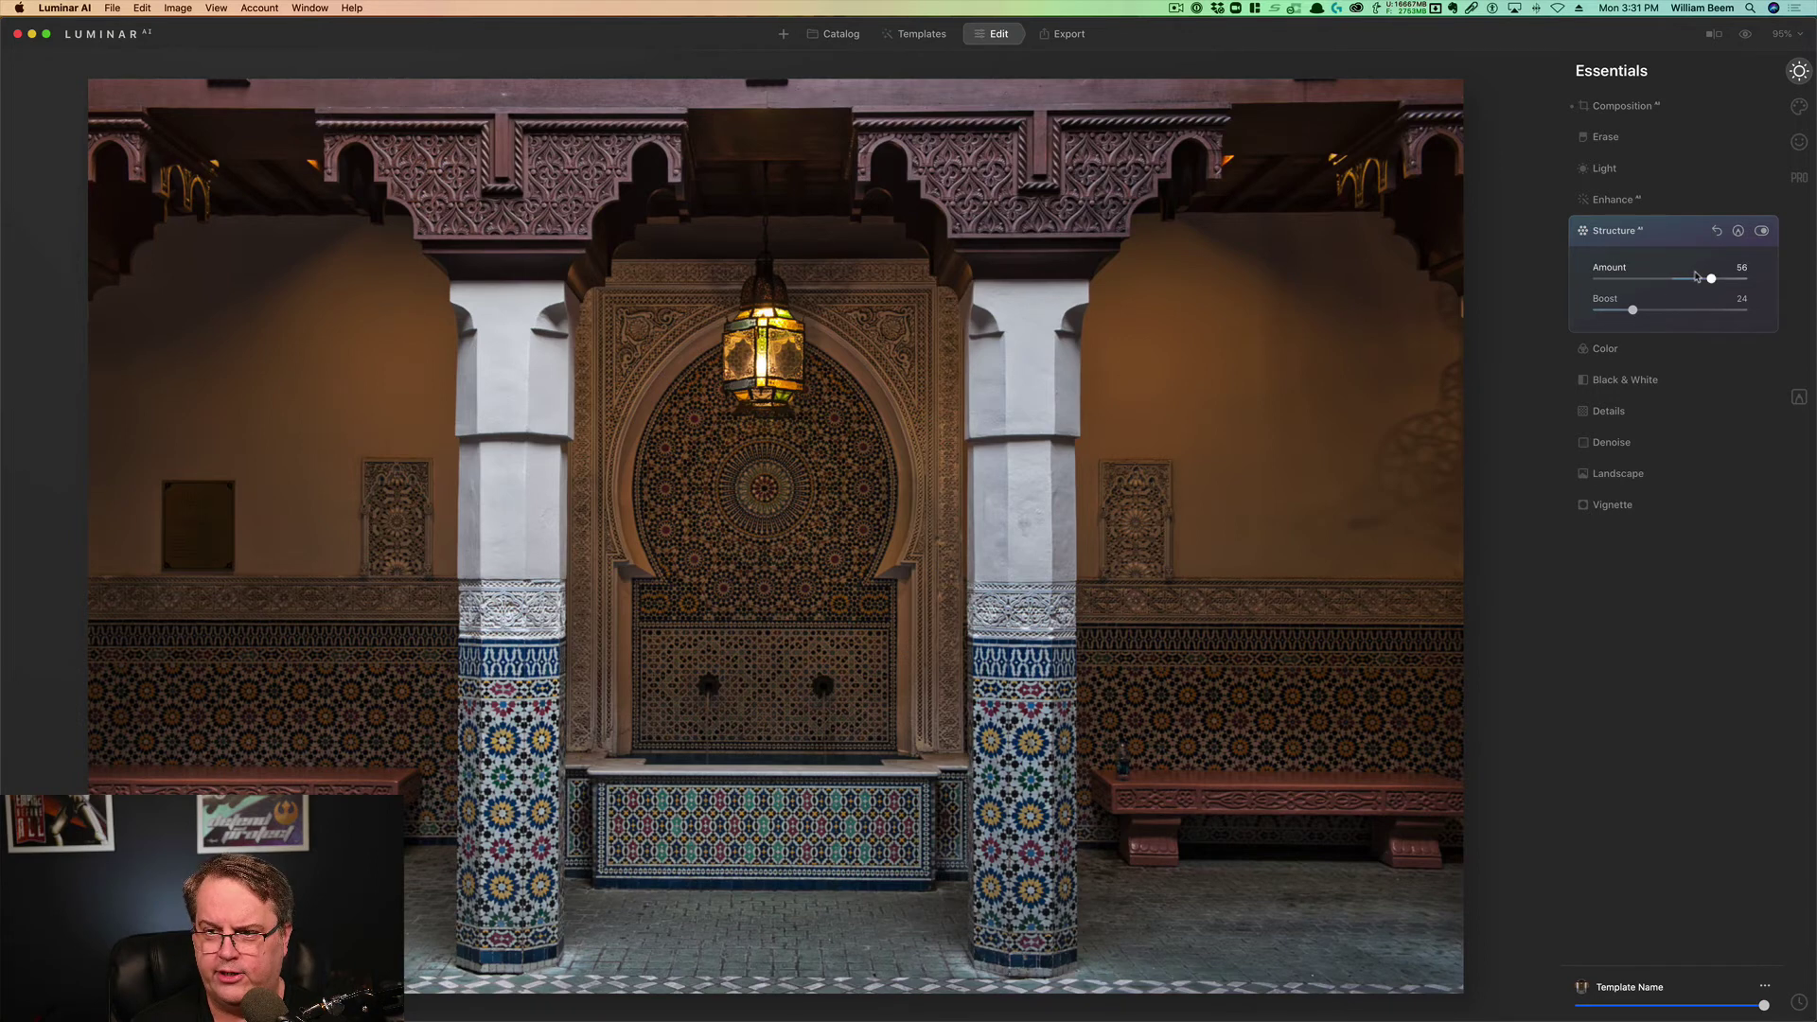
Step: Set the color Vibrance to 18 and try out Remove Color Cast, leaving it at 0
left_click(1607, 350)
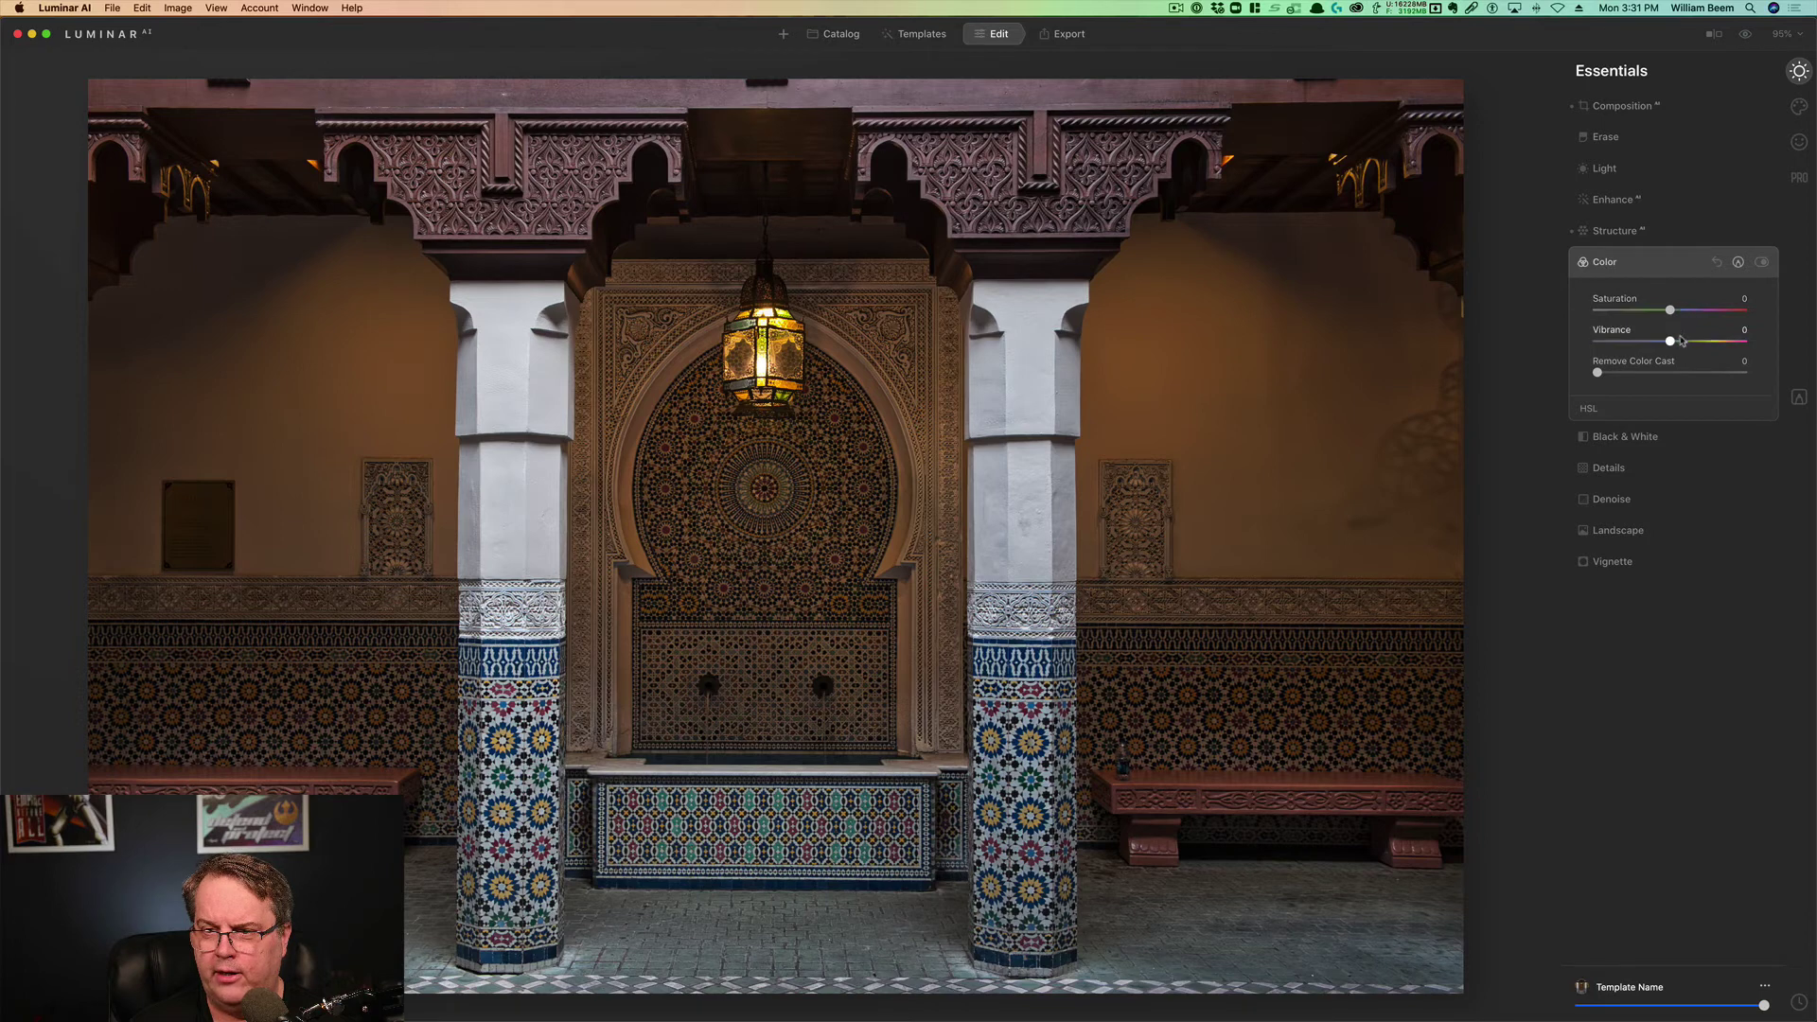
left_click_drag(1671, 341, 1686, 342)
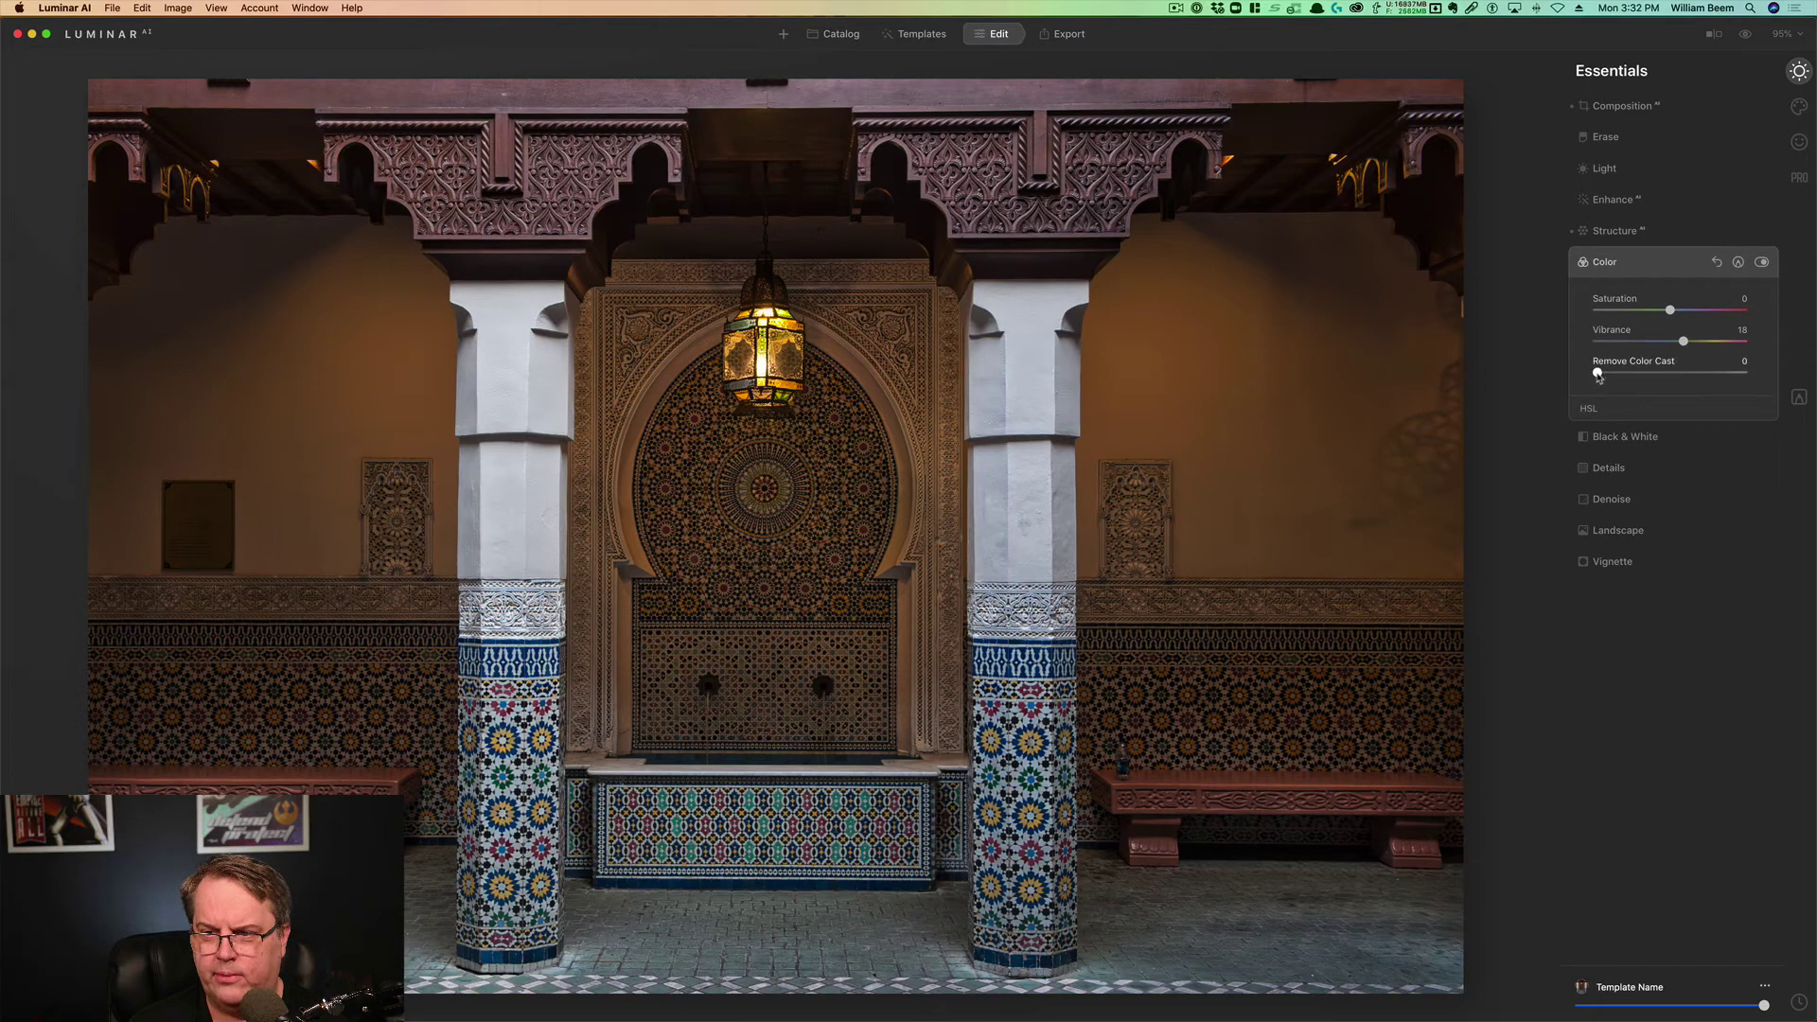
left_click_drag(1597, 374, 1550, 400)
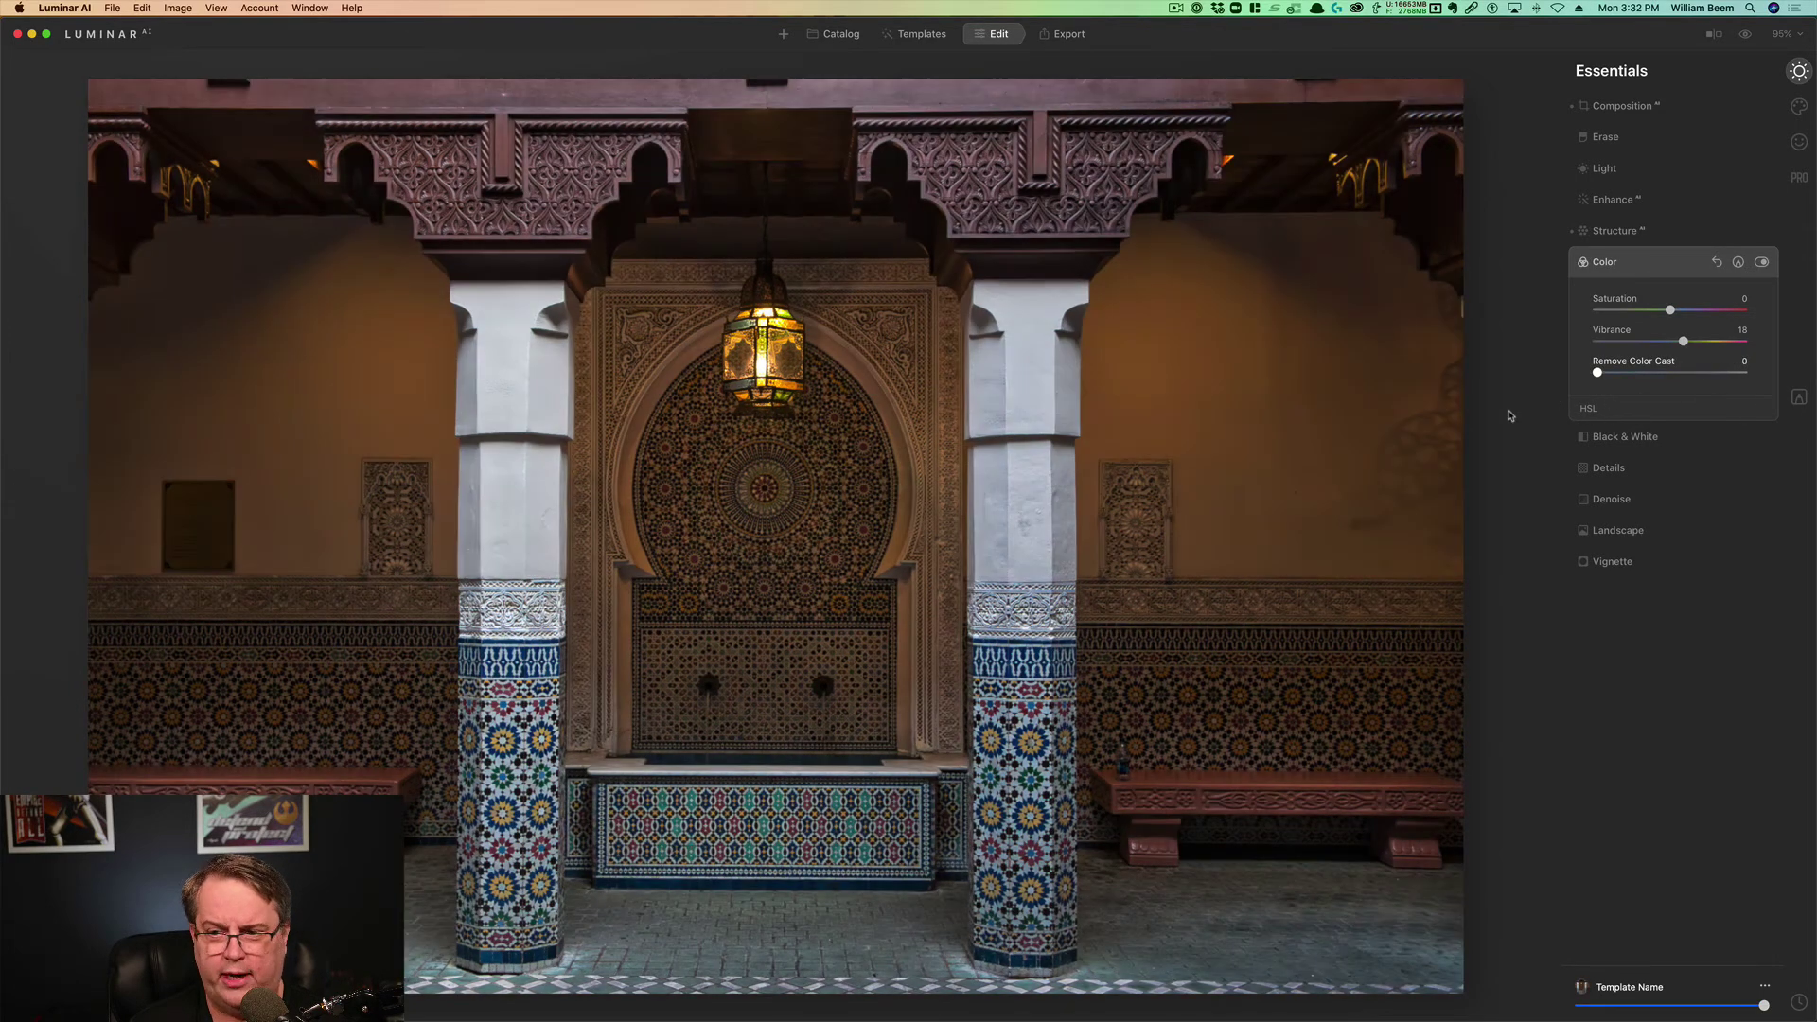
Step: Raise the HSL Luminance of Orange to 34, Yellow to 26, Cyan to 22 and Blue to 36
left_click(1589, 410)
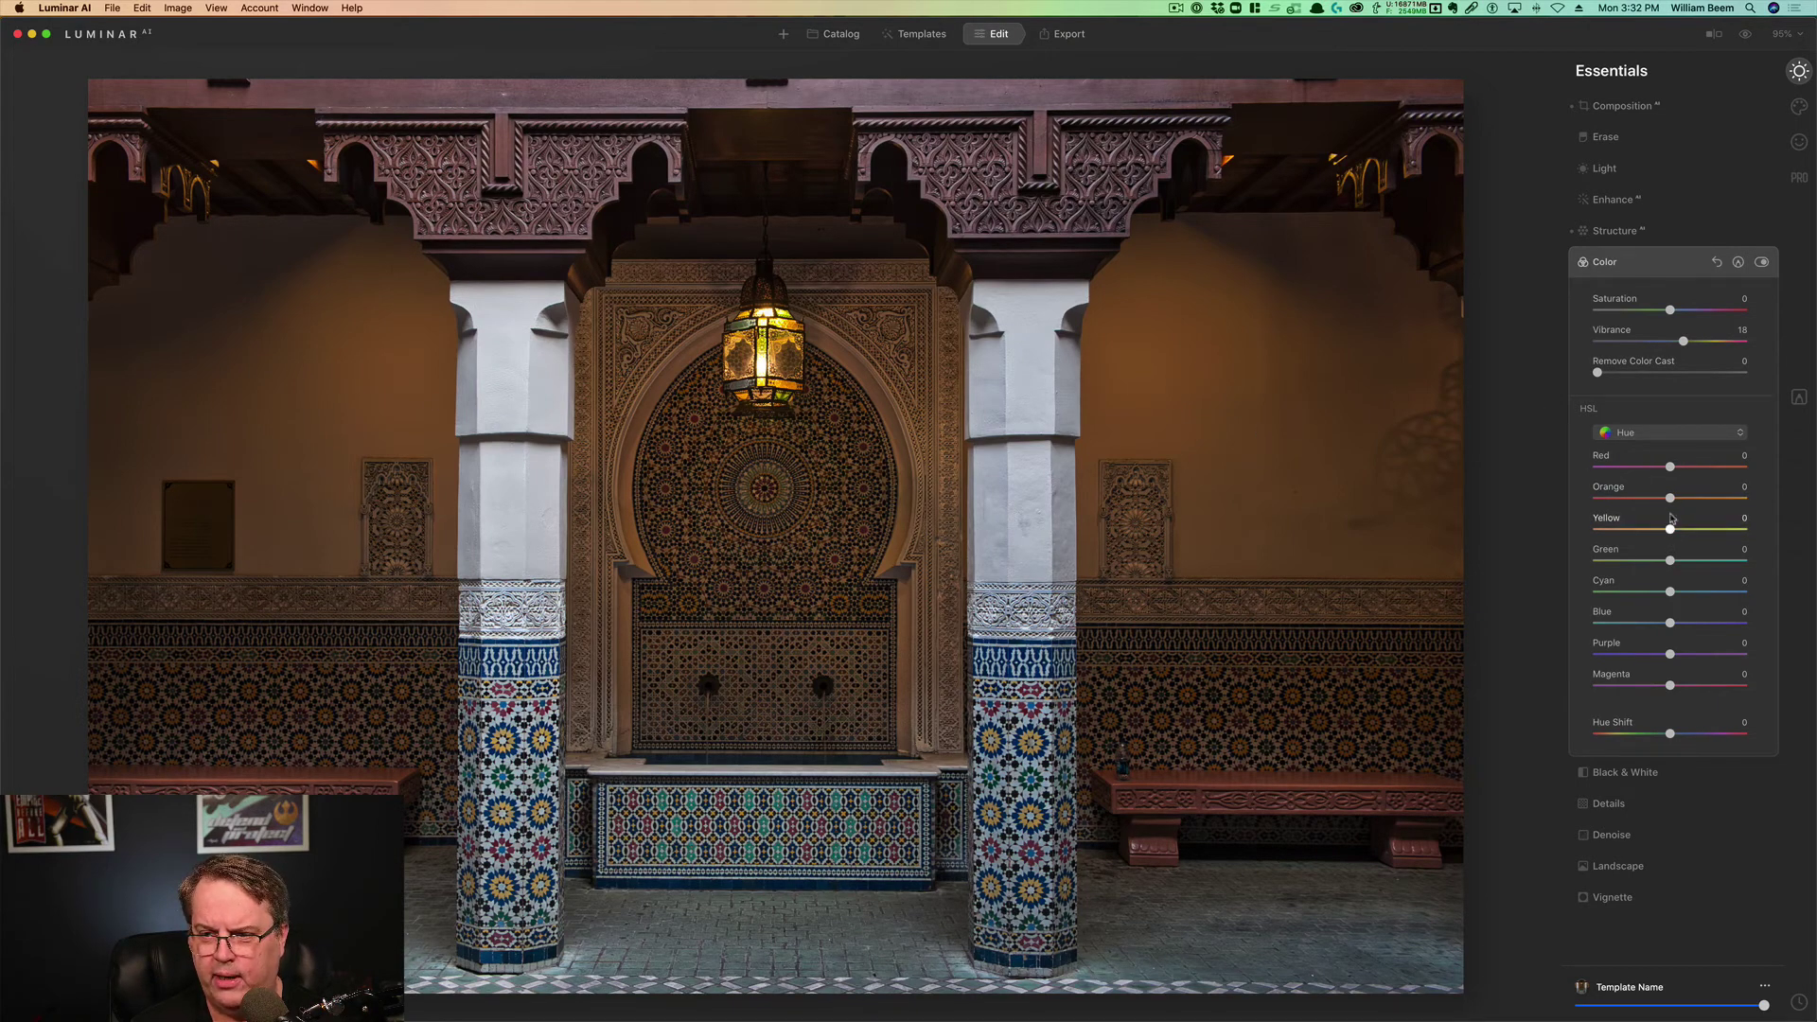
left_click(1644, 438)
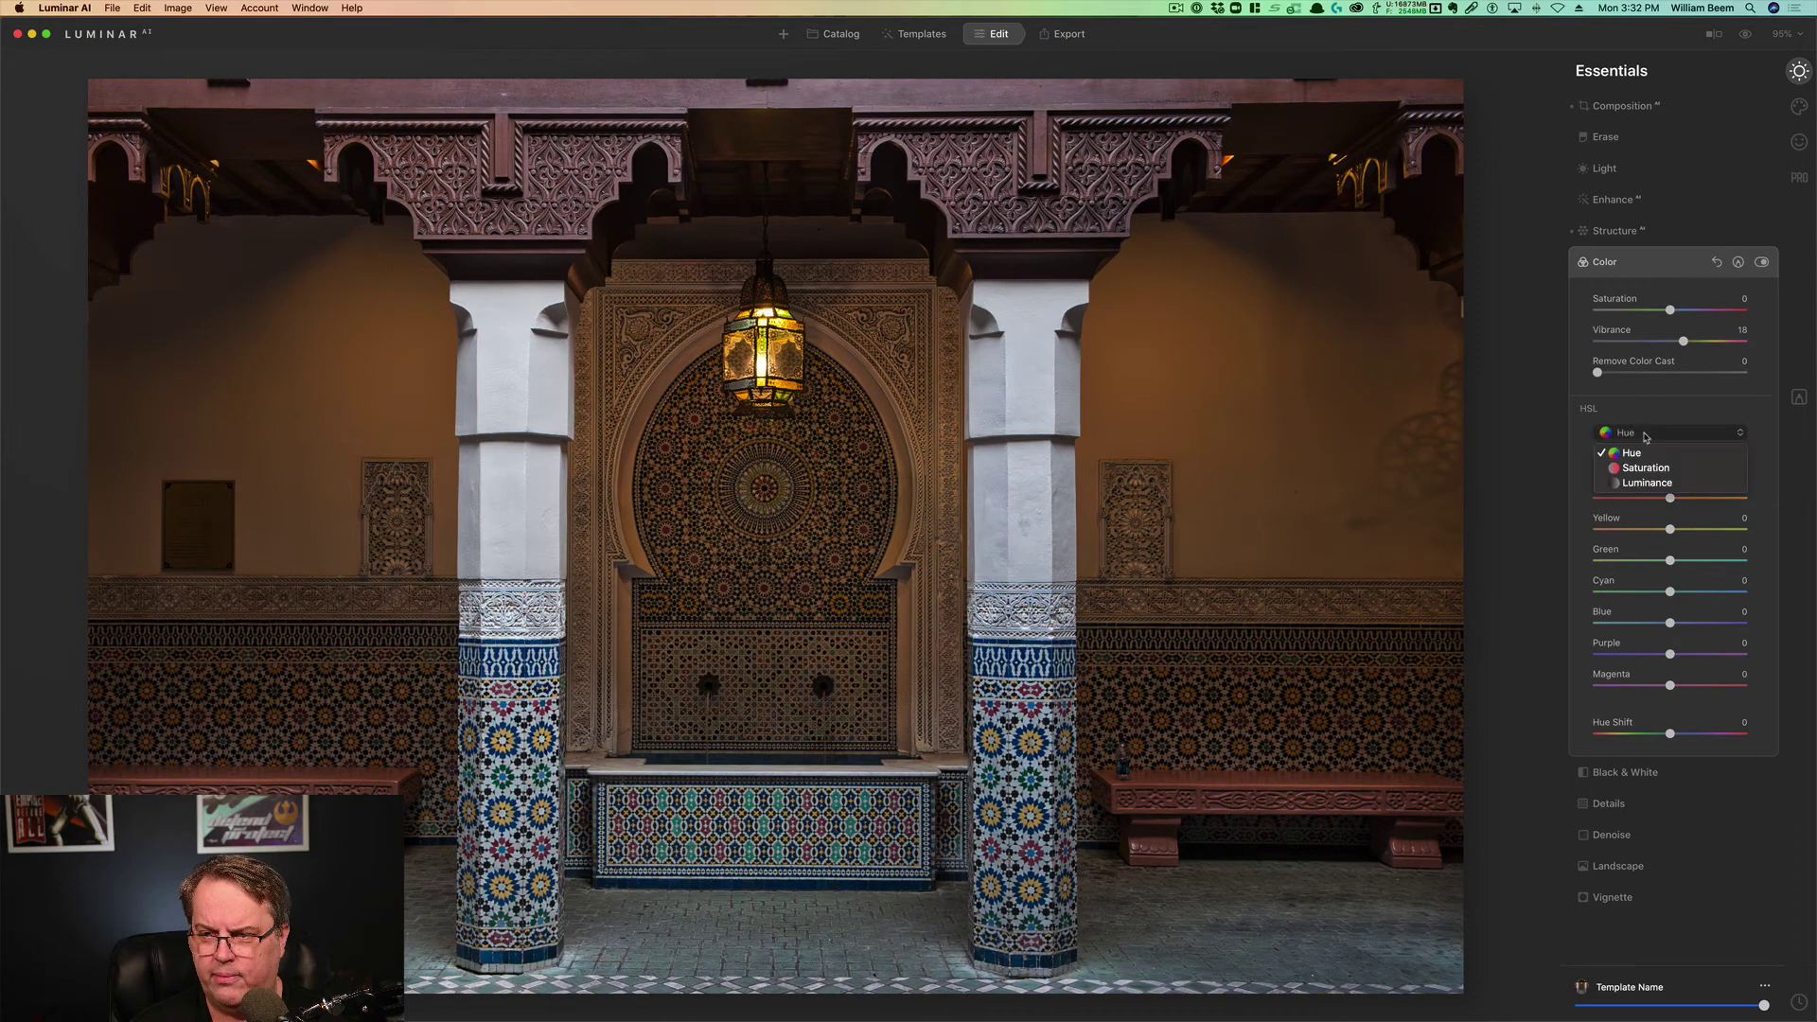
left_click(1646, 484)
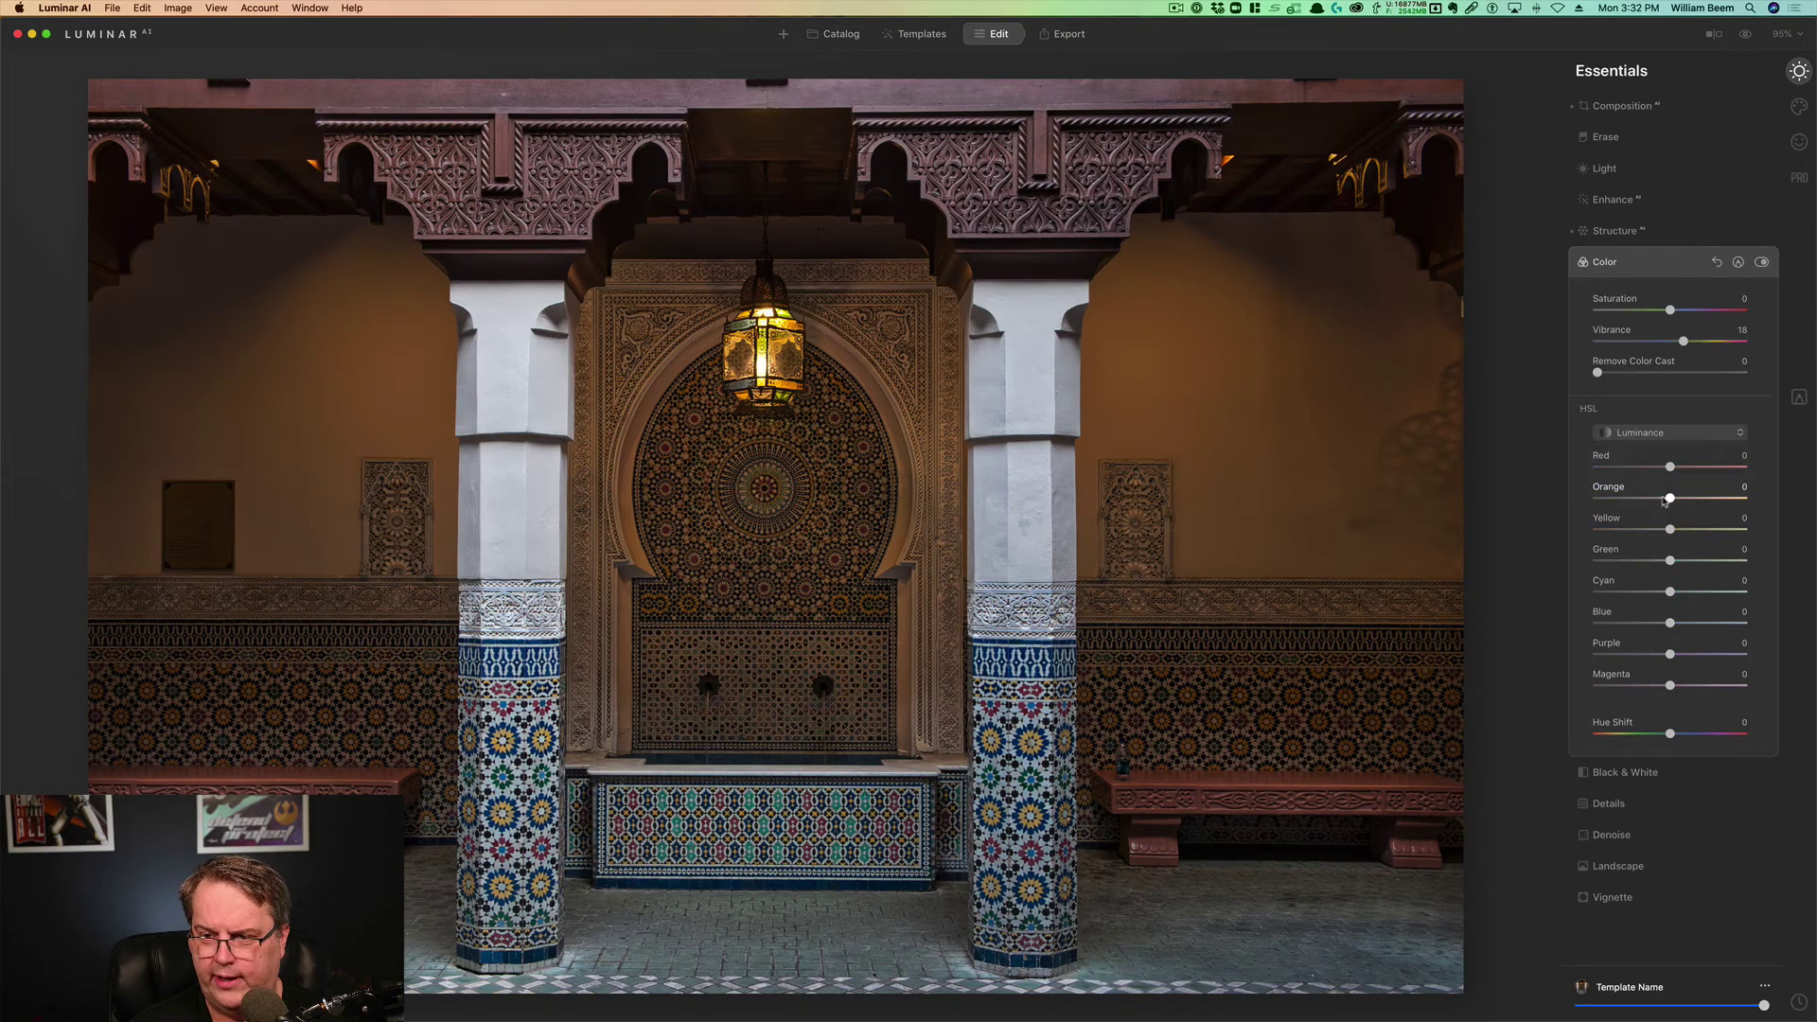
mouse_move(1670, 500)
left_mouse_down()
mouse_move(1714, 497)
mouse_move(1633, 502)
mouse_move(1697, 500)
mouse_move(1699, 527)
mouse_move(1641, 532)
mouse_move(1690, 528)
left_mouse_up()
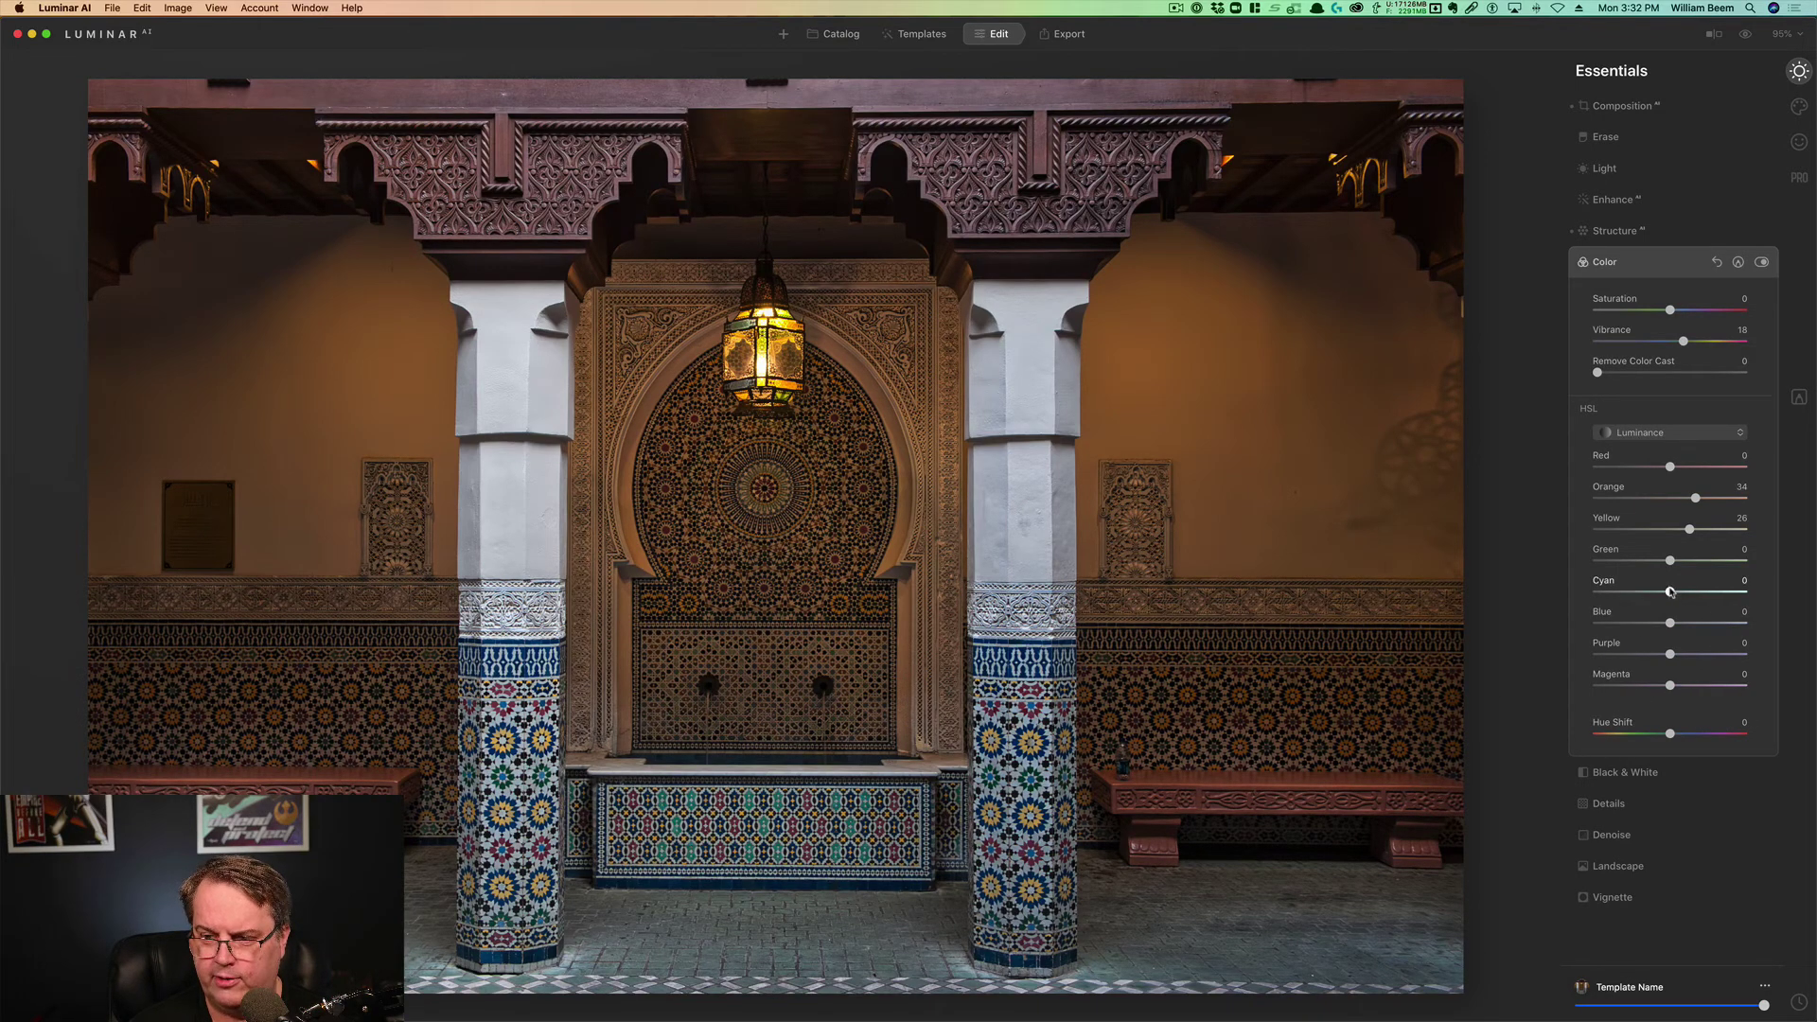
mouse_move(1670, 591)
left_mouse_down()
mouse_move(1705, 594)
mouse_move(1623, 597)
mouse_move(1714, 590)
mouse_move(1629, 596)
mouse_move(1697, 598)
mouse_move(1682, 592)
left_mouse_up()
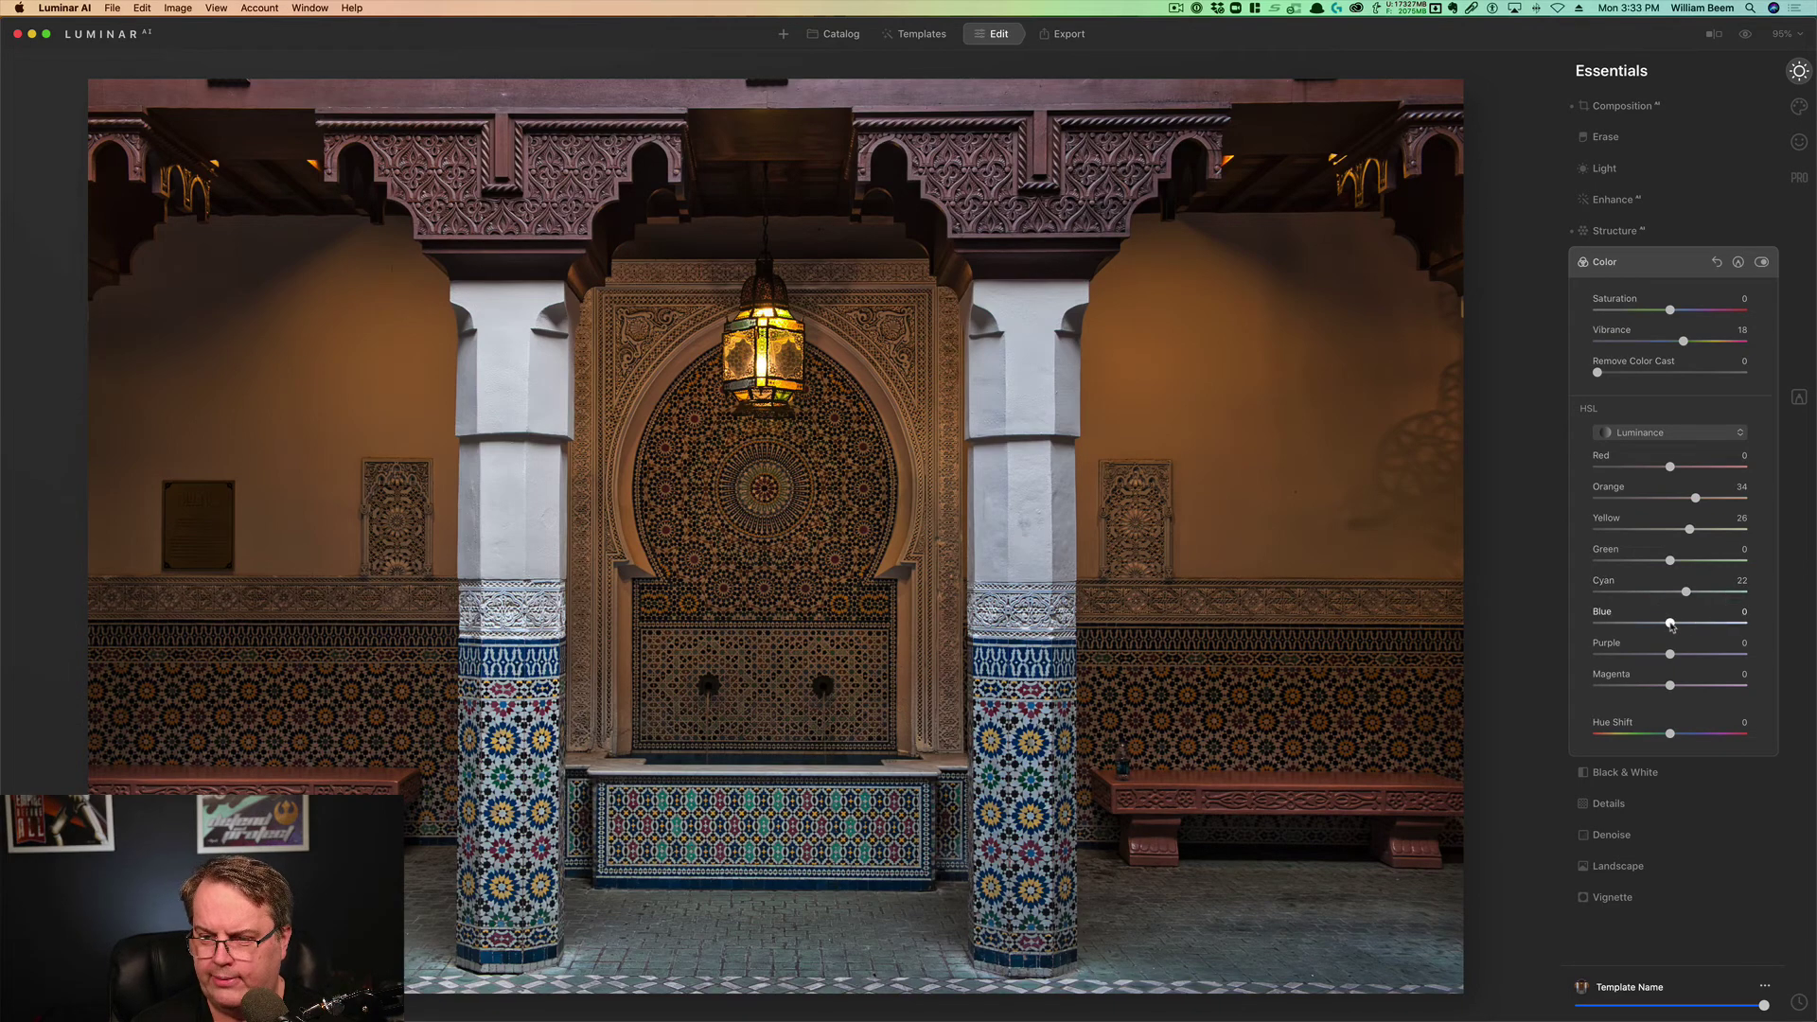
mouse_move(1672, 626)
left_mouse_down()
mouse_move(1703, 624)
mouse_move(1644, 624)
mouse_move(1698, 624)
left_mouse_up()
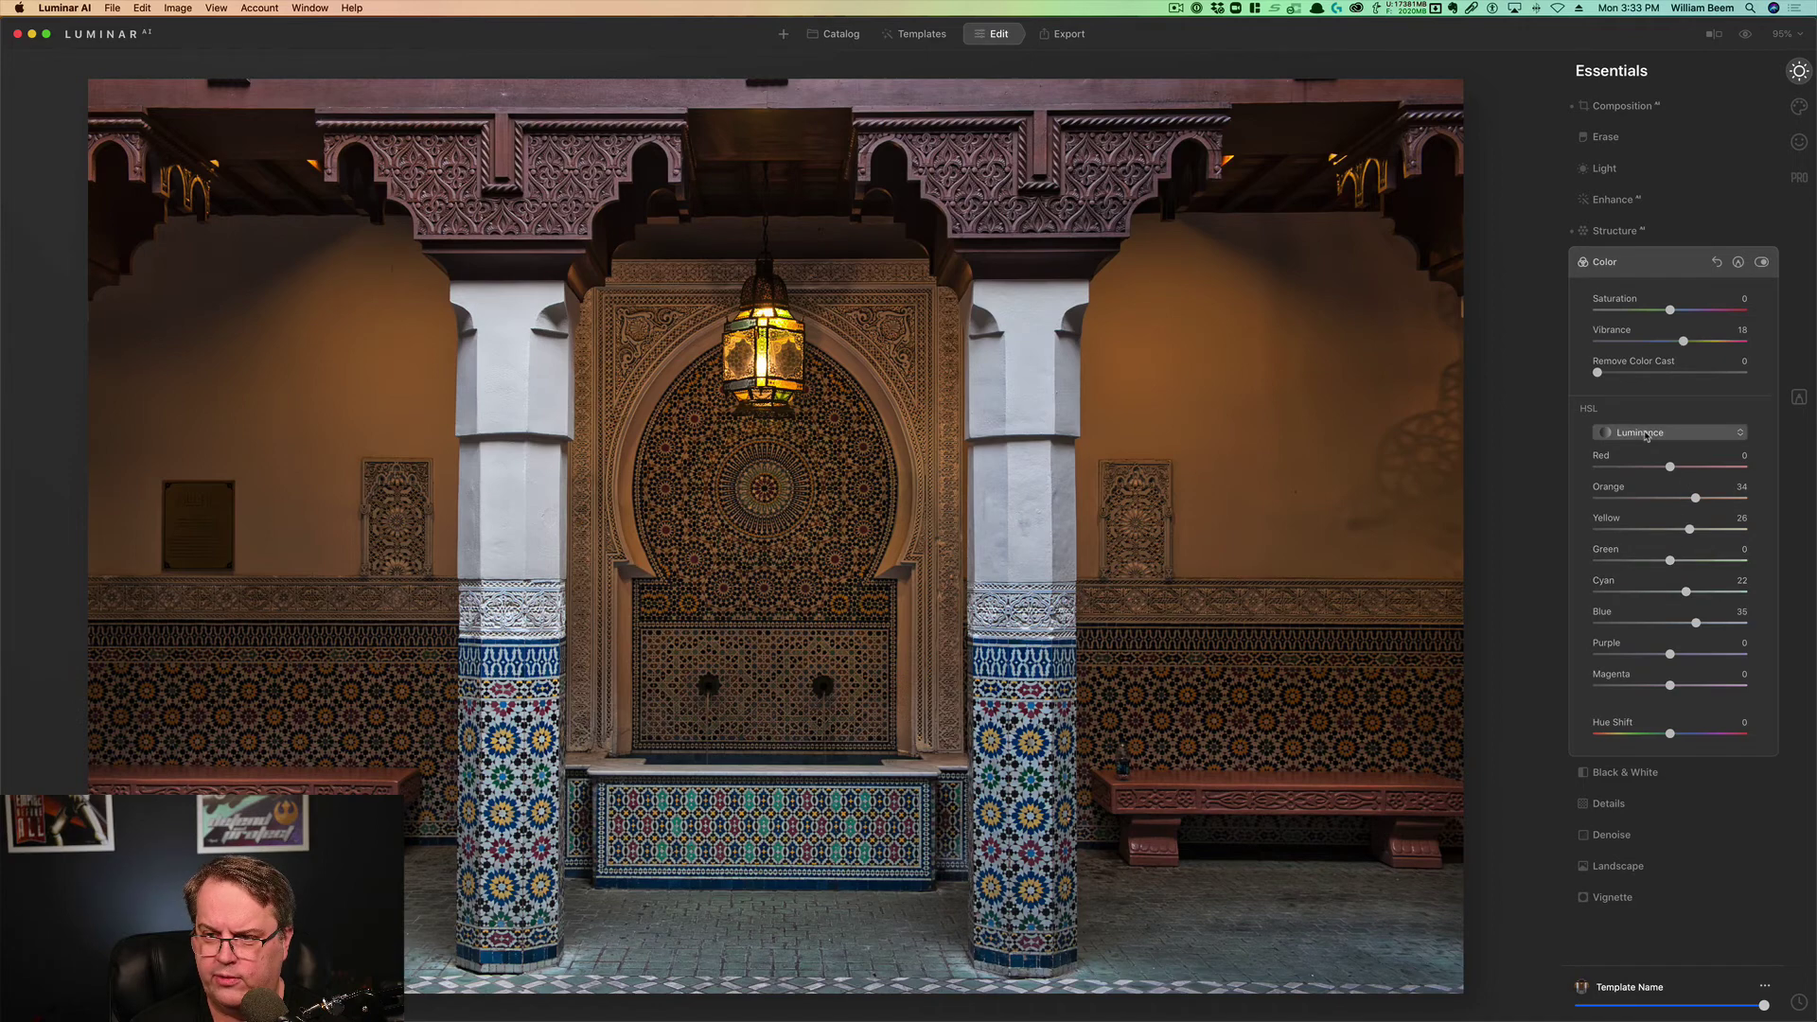
Step: Set the HSL Saturation of Orange to 31 and try a higher Red saturation, resetting Red to 0
left_click(1647, 435)
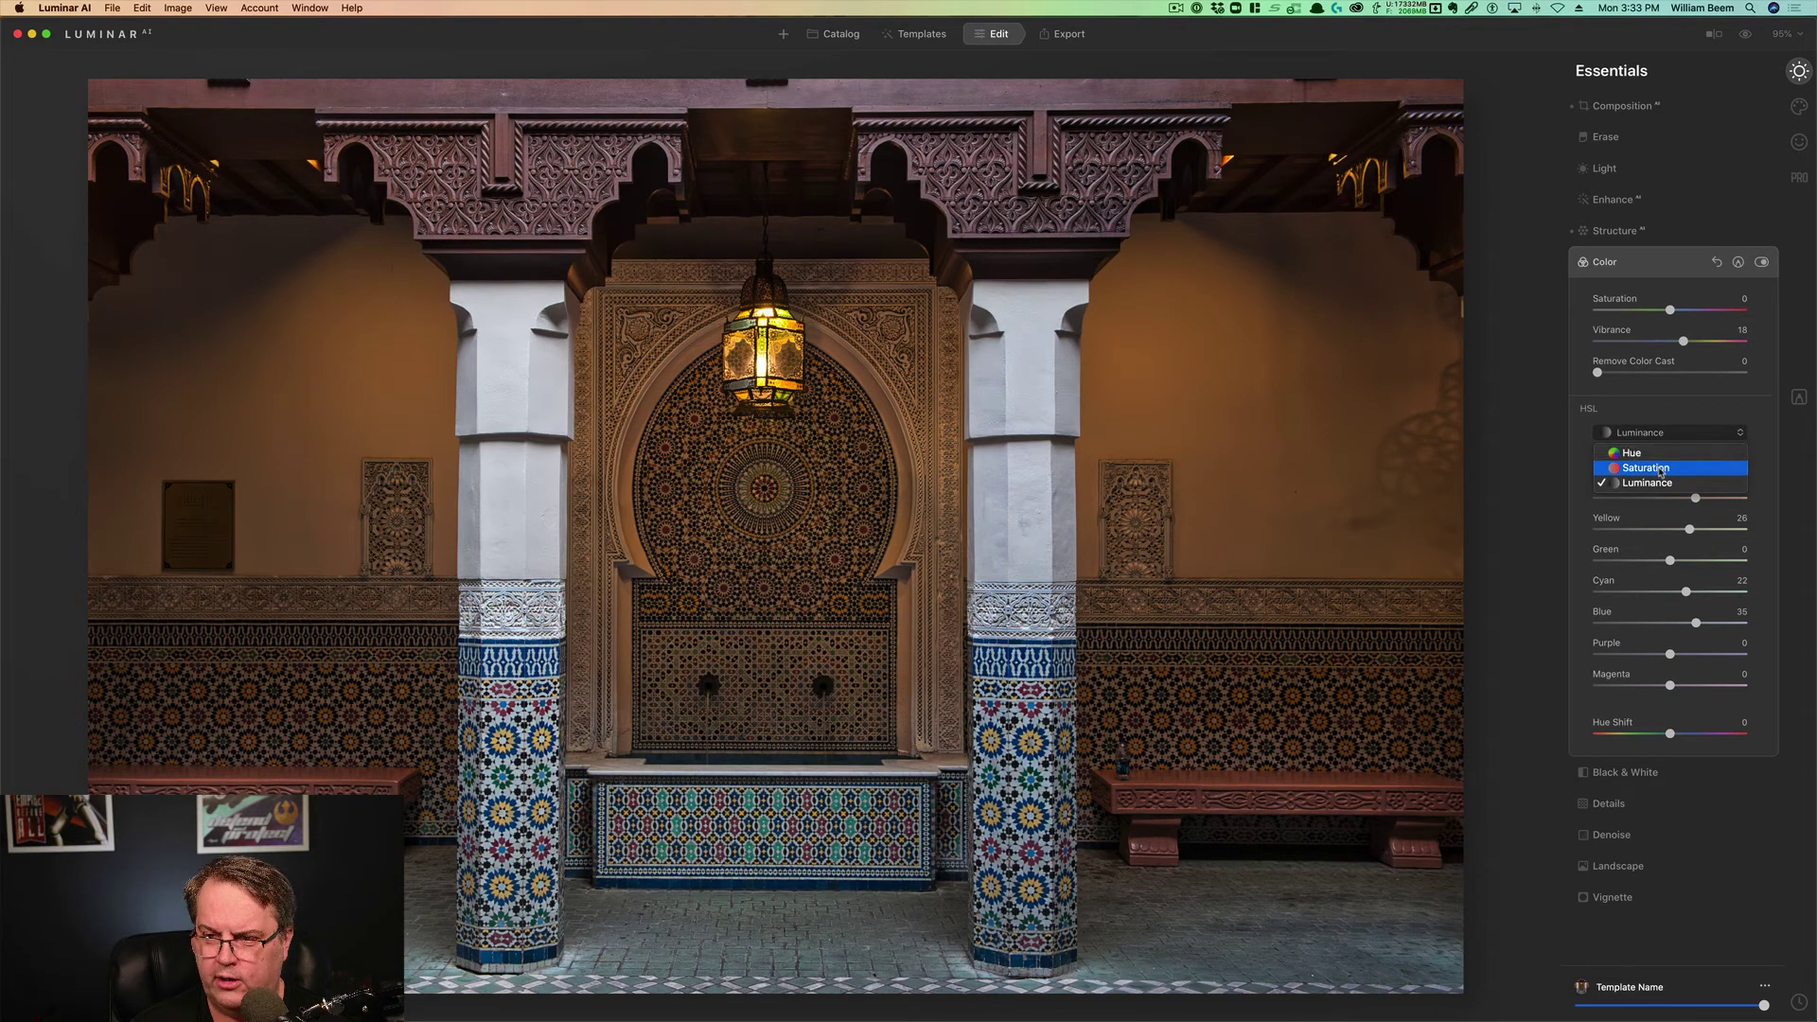
left_click(1651, 467)
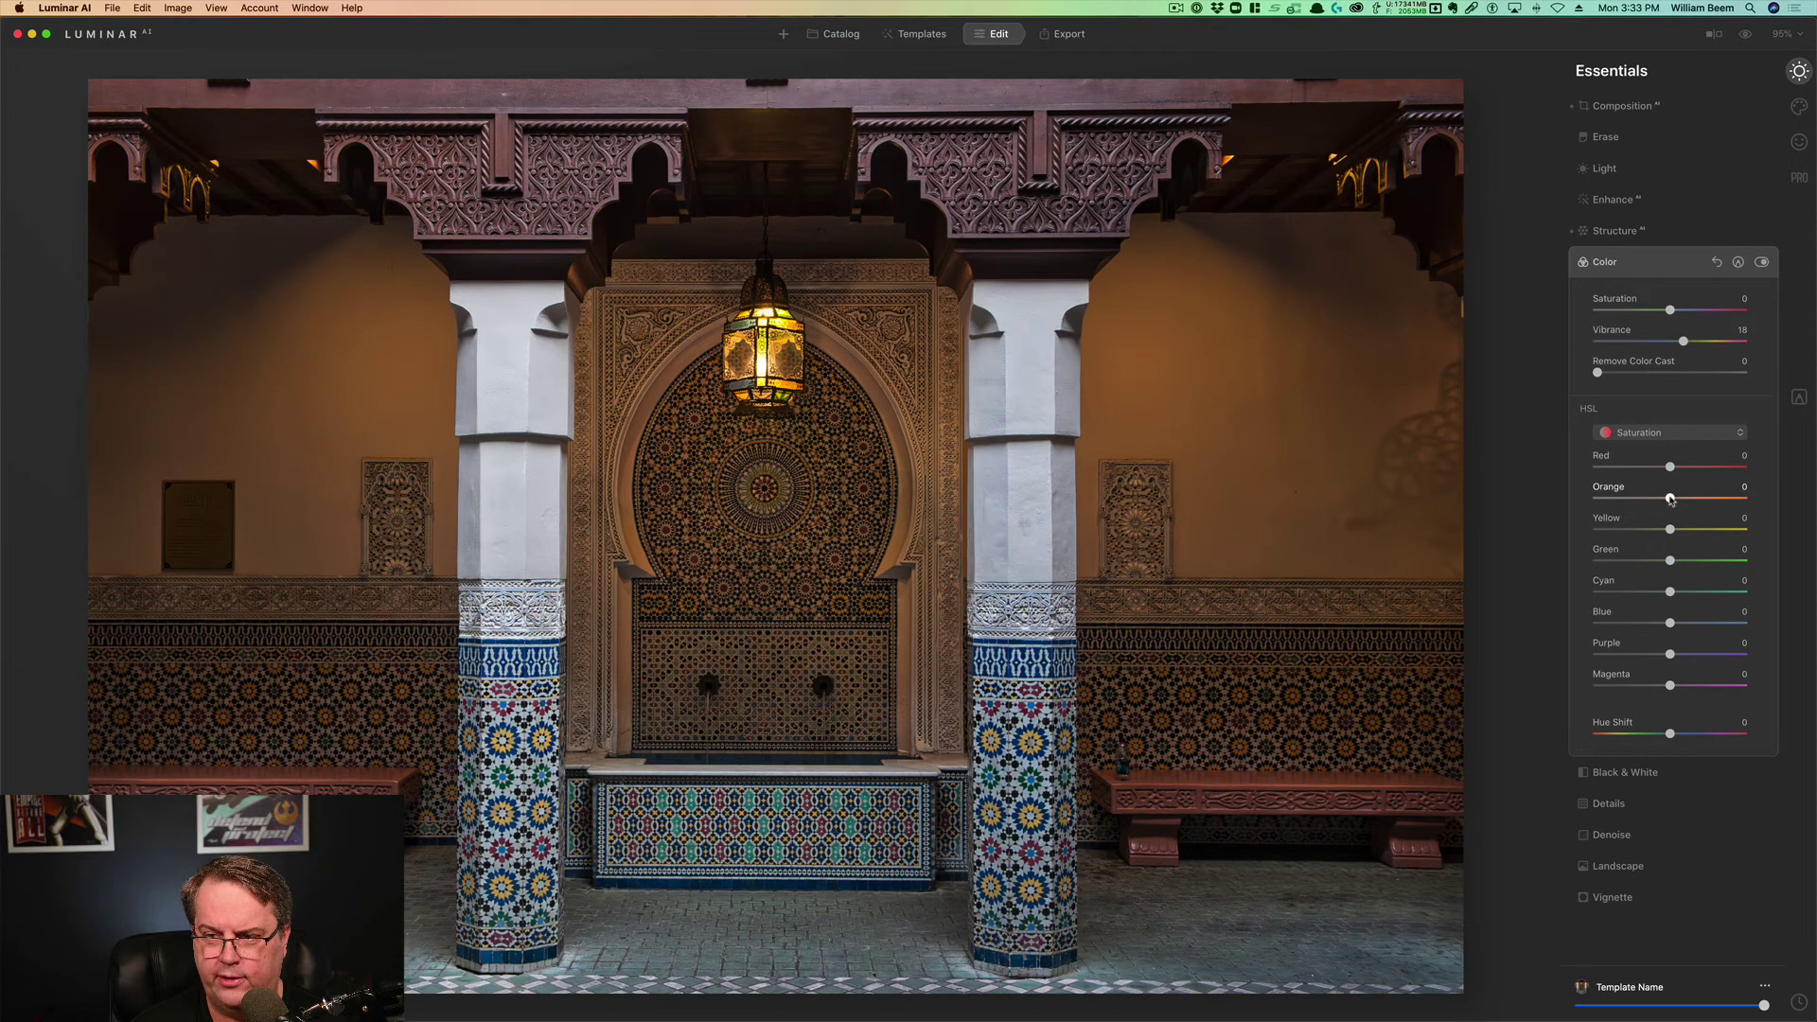
left_click_drag(1670, 500, 1692, 501)
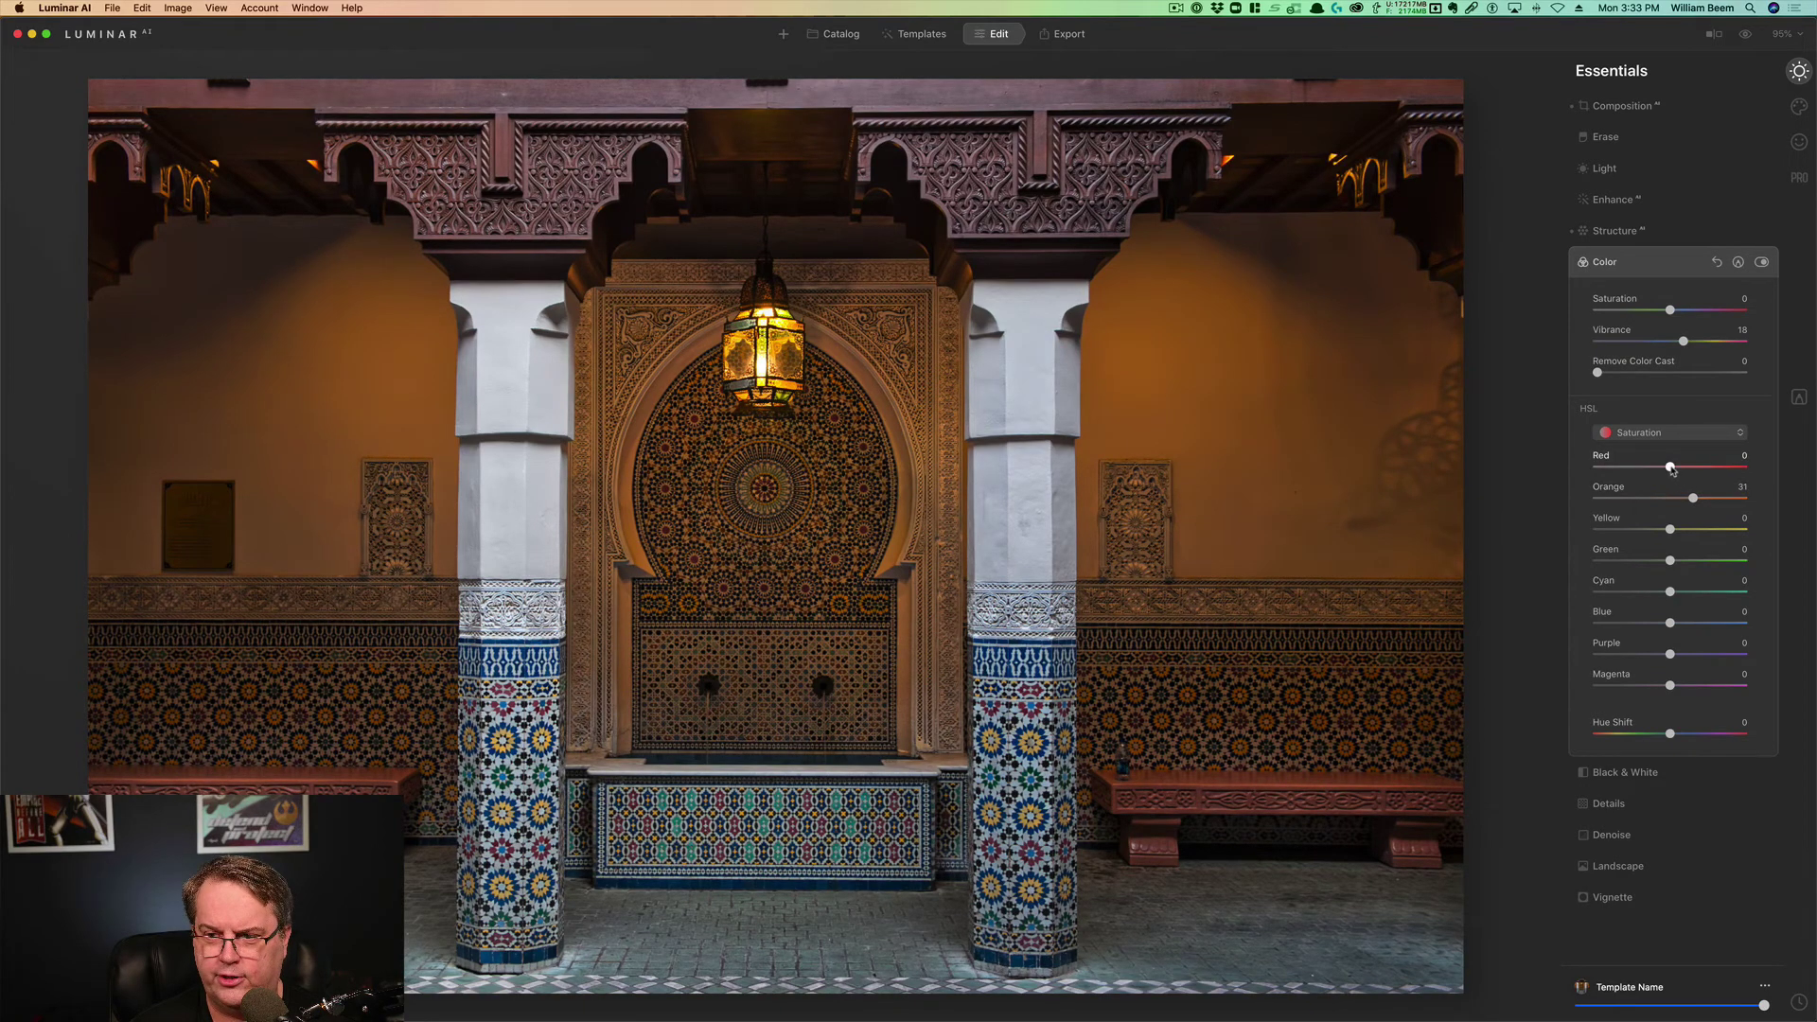
mouse_move(1670, 467)
left_mouse_down()
mouse_move(1637, 467)
mouse_move(1713, 465)
mouse_move(1635, 467)
mouse_move(1694, 468)
left_mouse_up()
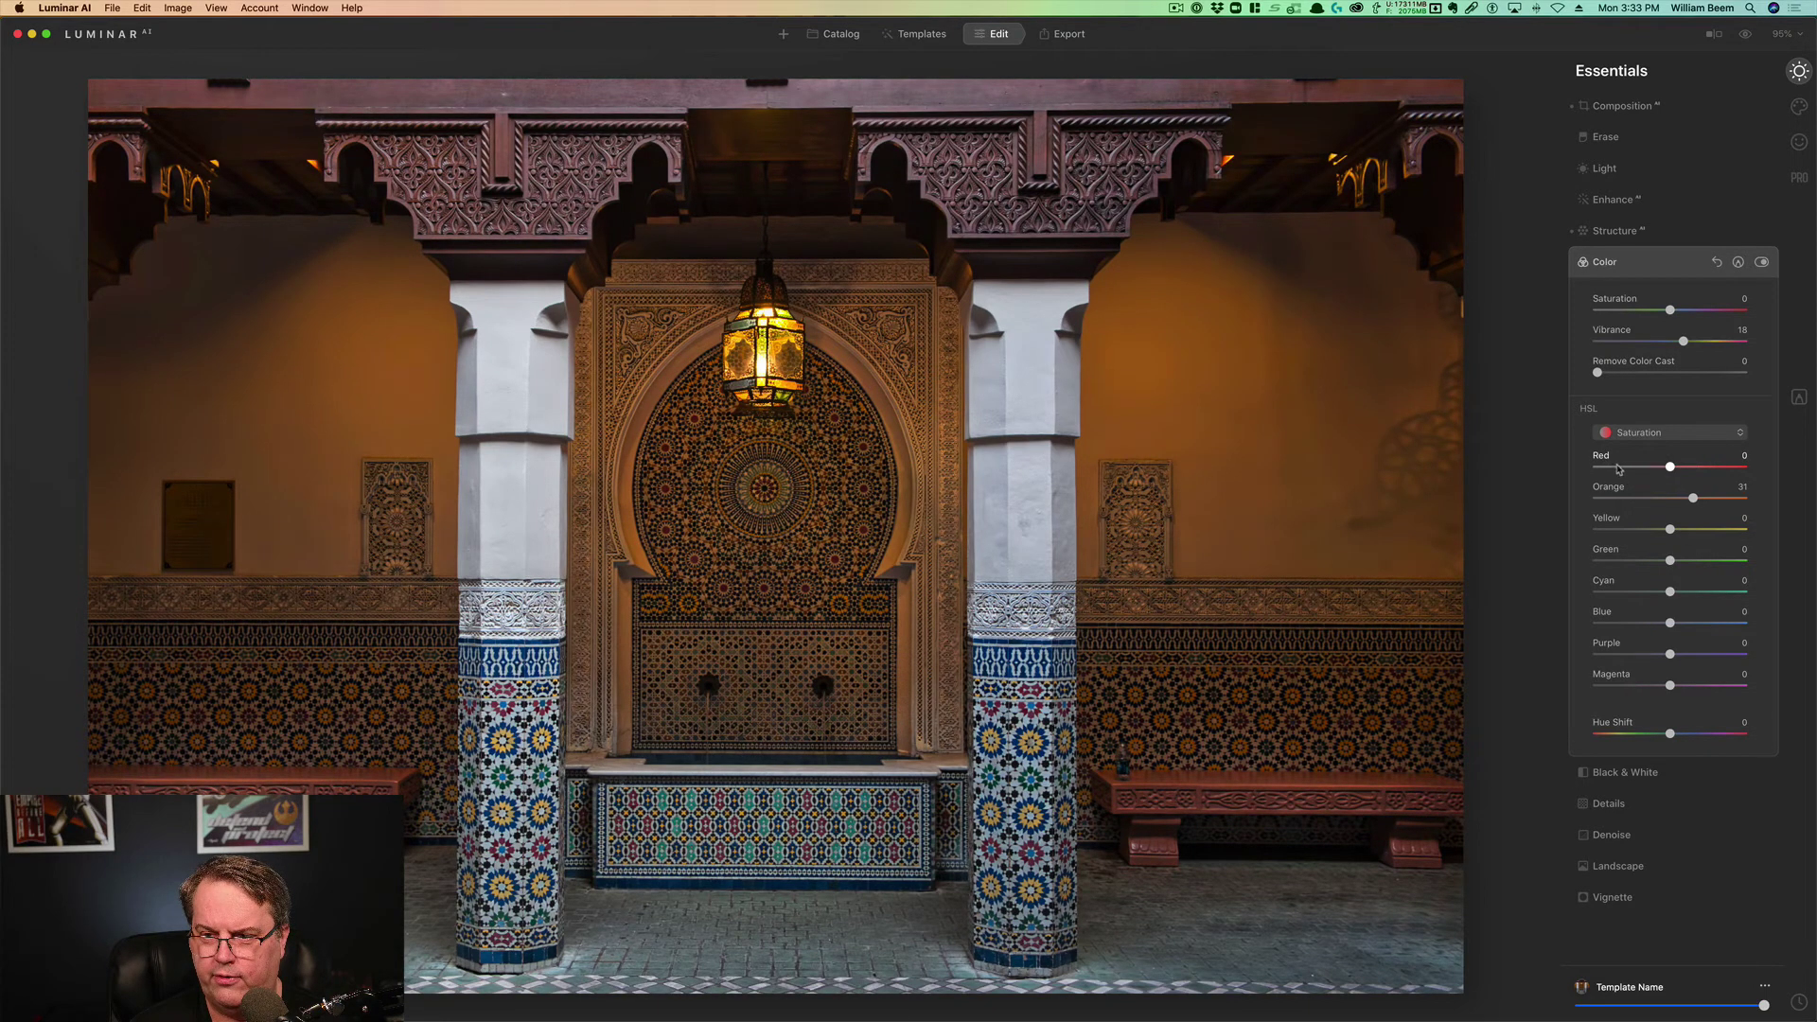
double_click(1600, 458)
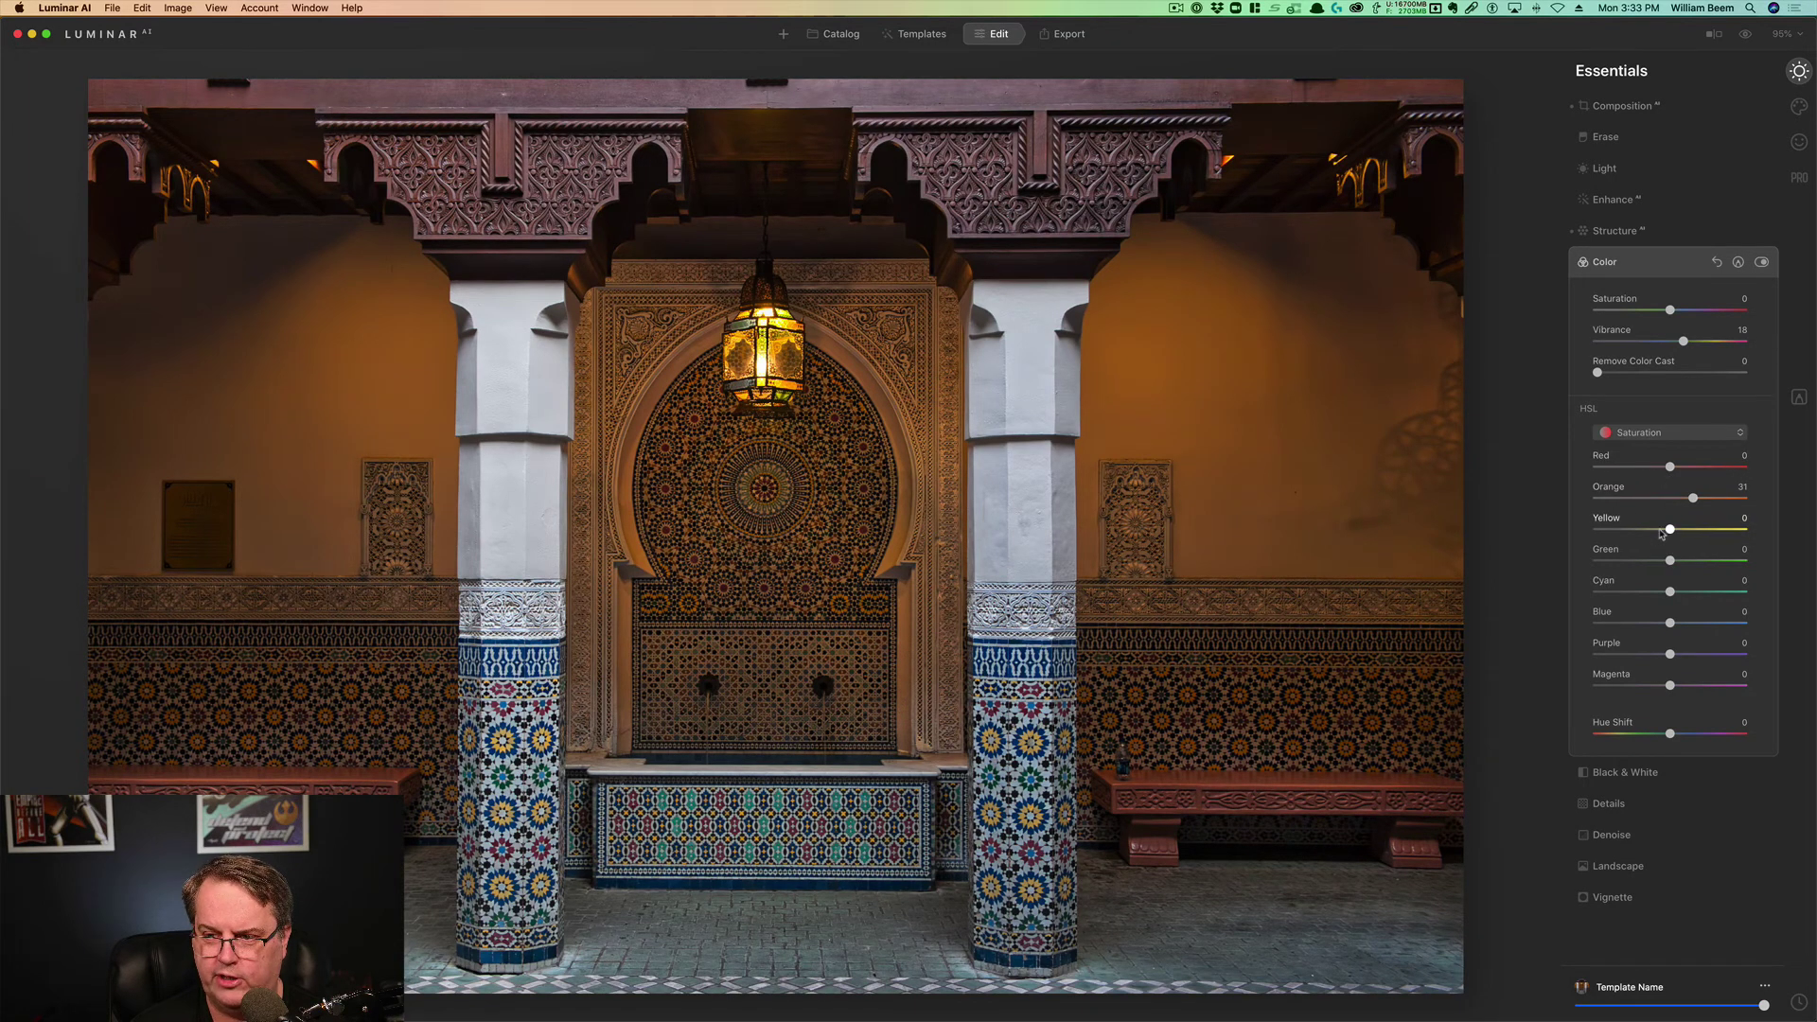
Step: Raise the HSL Saturation of Yellow to 34 and Blue to 29, and close the Color tool
mouse_move(1672, 532)
left_mouse_down()
mouse_move(1710, 528)
mouse_move(1611, 536)
mouse_move(1738, 528)
mouse_move(1669, 529)
mouse_move(1695, 529)
left_mouse_up()
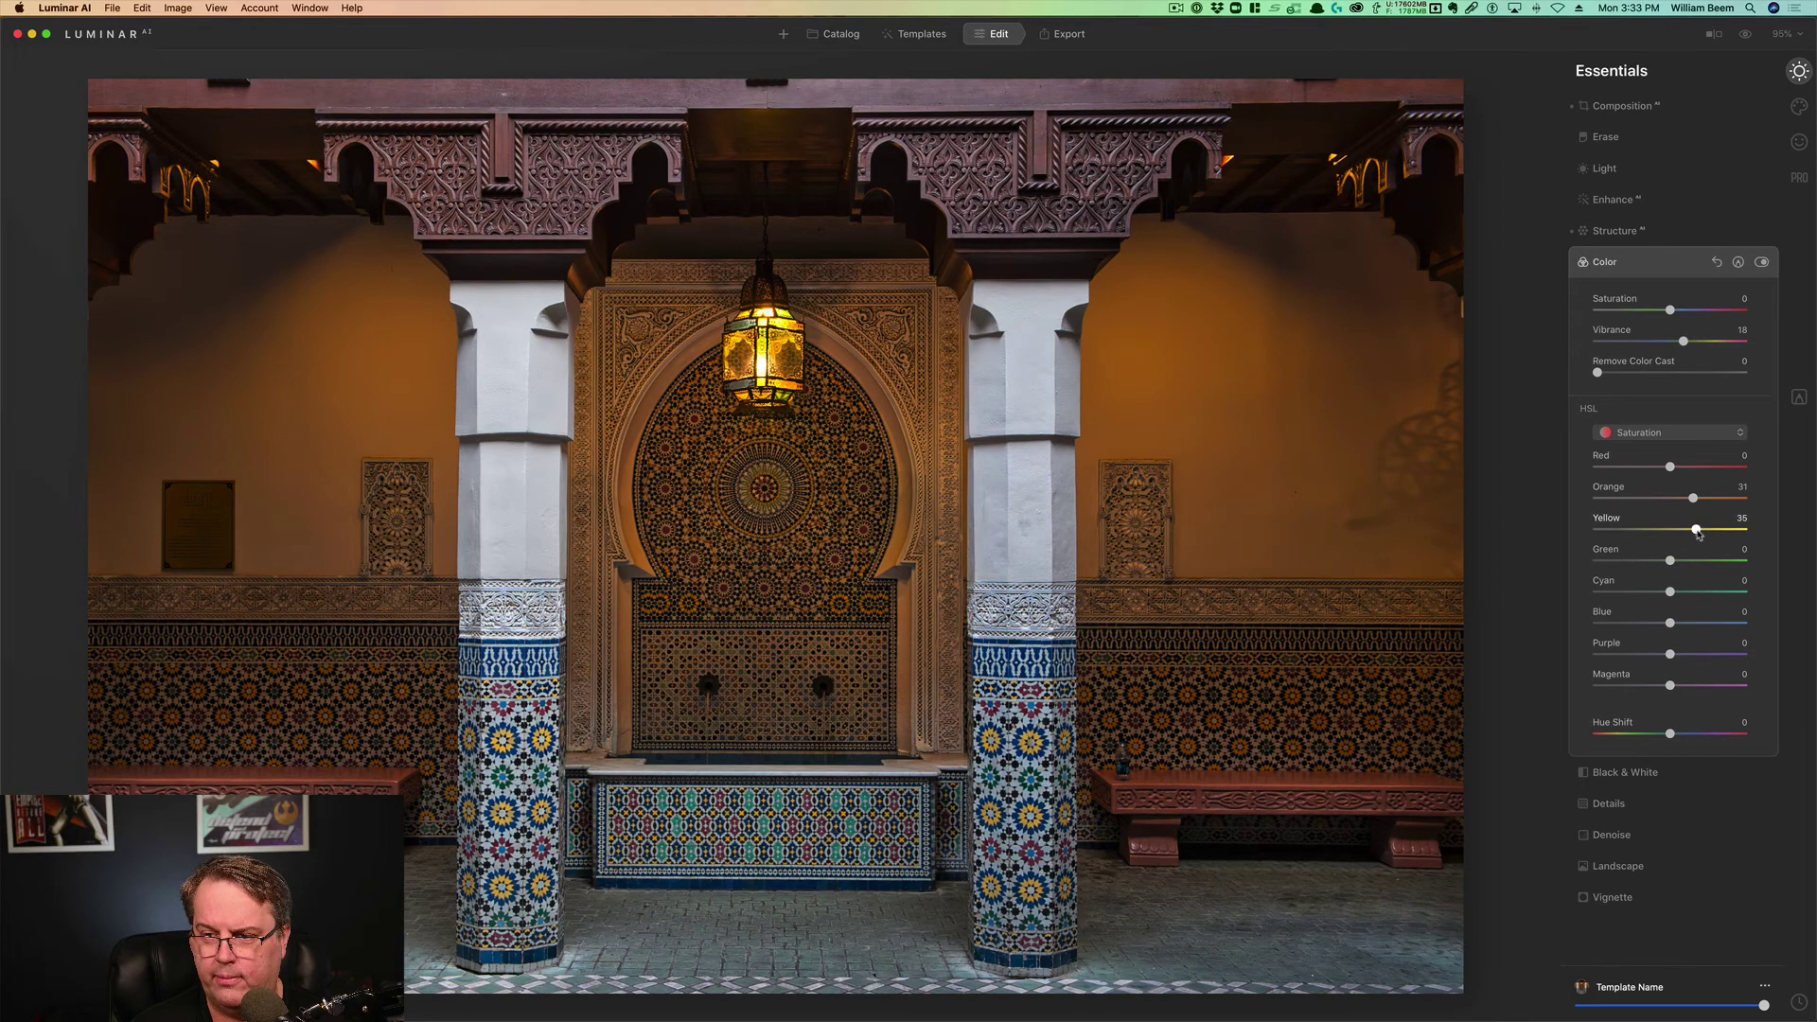
mouse_move(1696, 530)
left_mouse_down()
mouse_move(1751, 528)
mouse_move(1699, 535)
left_mouse_up()
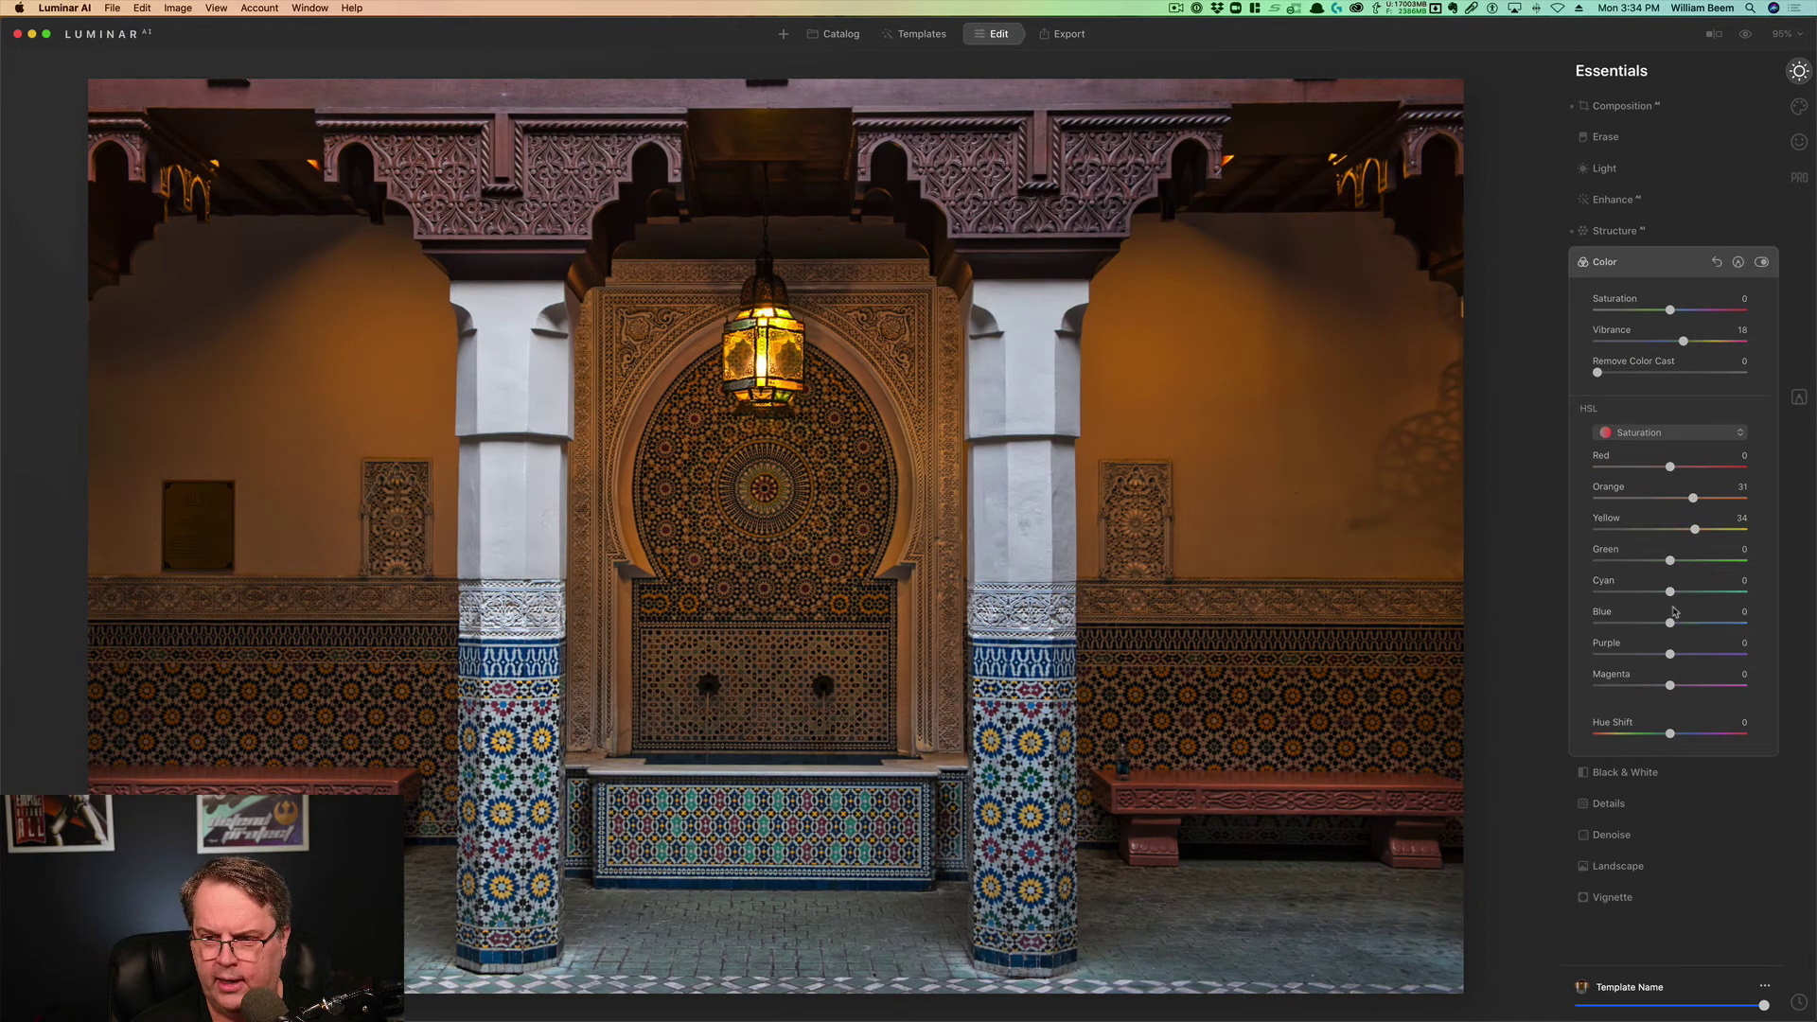
left_click_drag(1670, 624, 1691, 628)
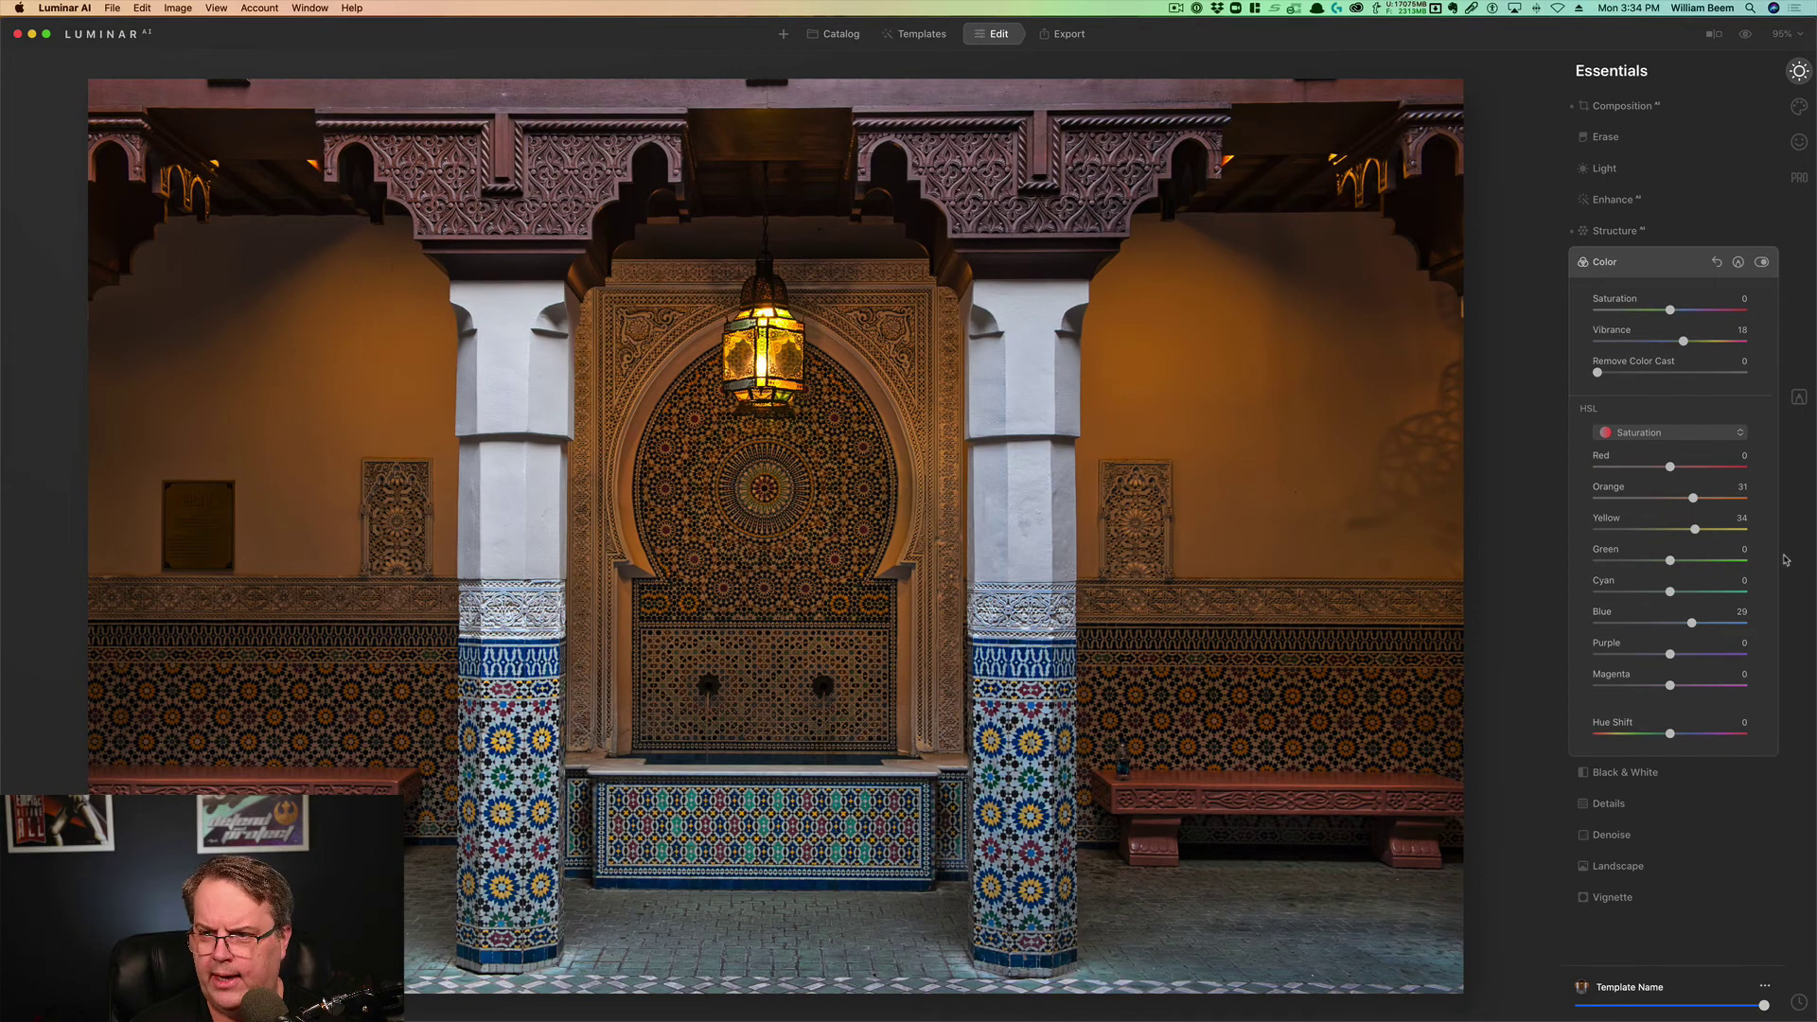
left_click(1603, 269)
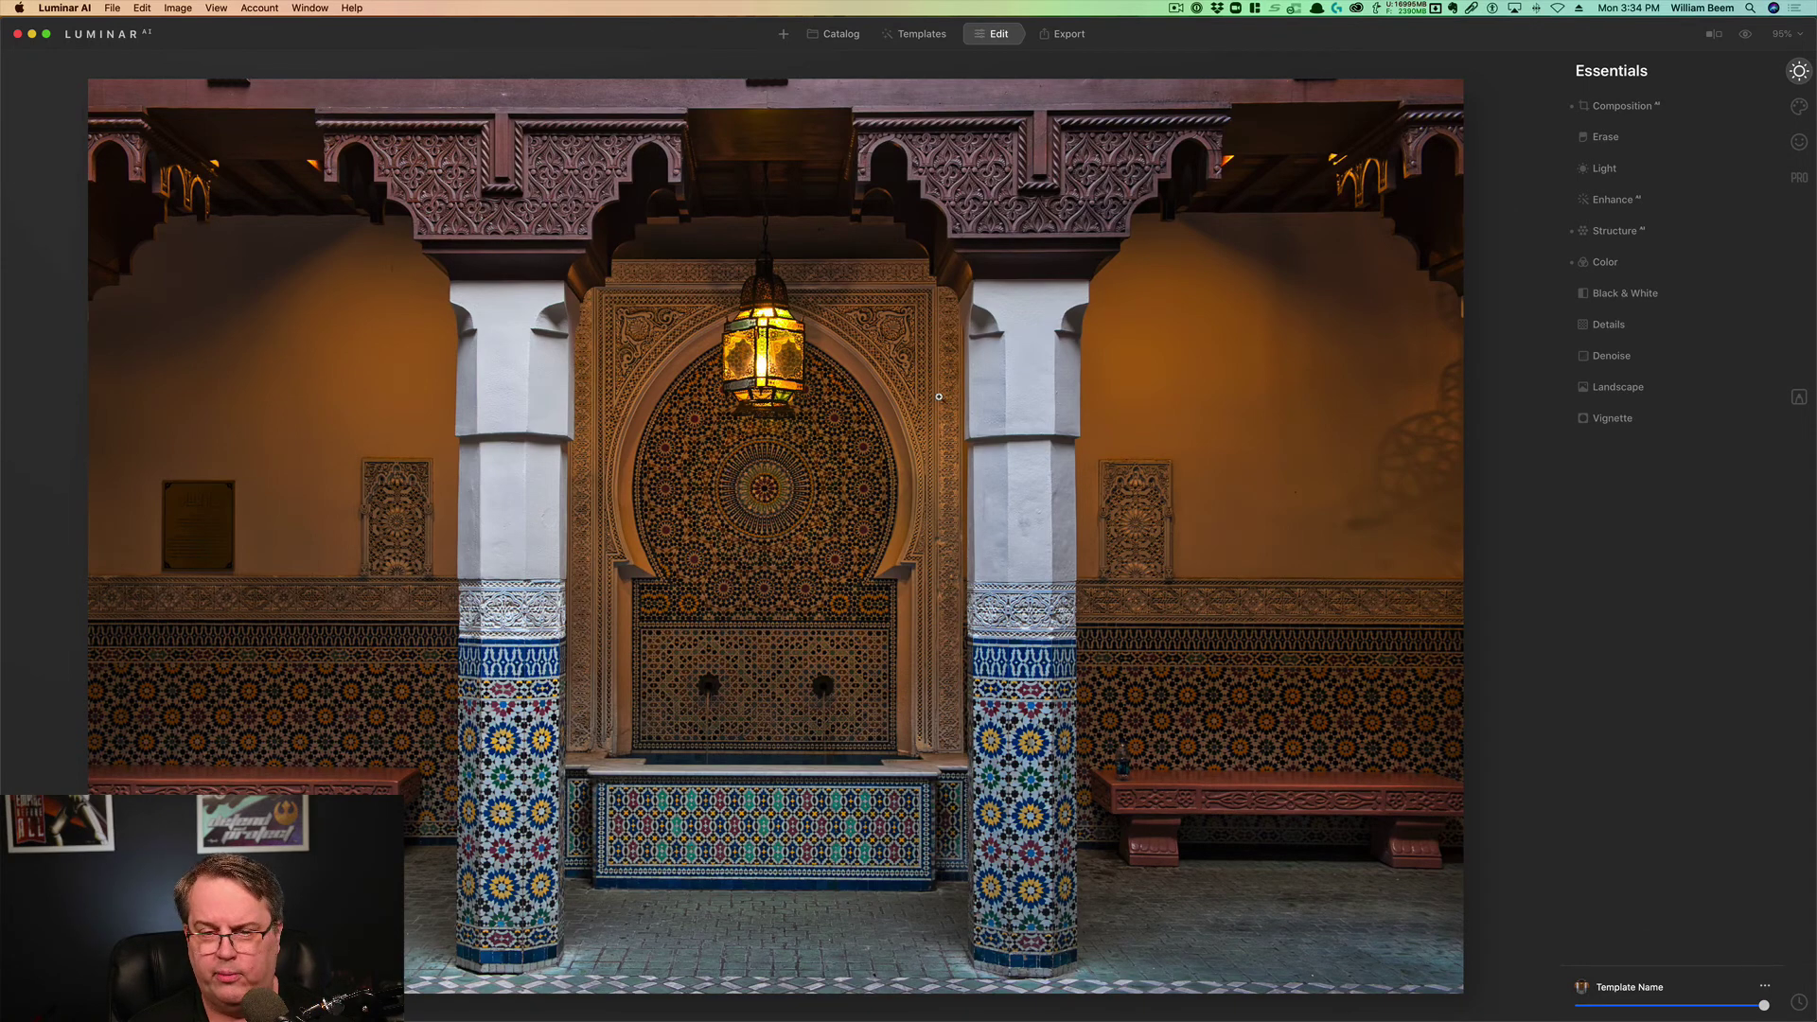
Step: Add a Basic local mask with the Radial Brush affecting the inside of a circle drawn over the tiled arch between the columns
left_click(1798, 398)
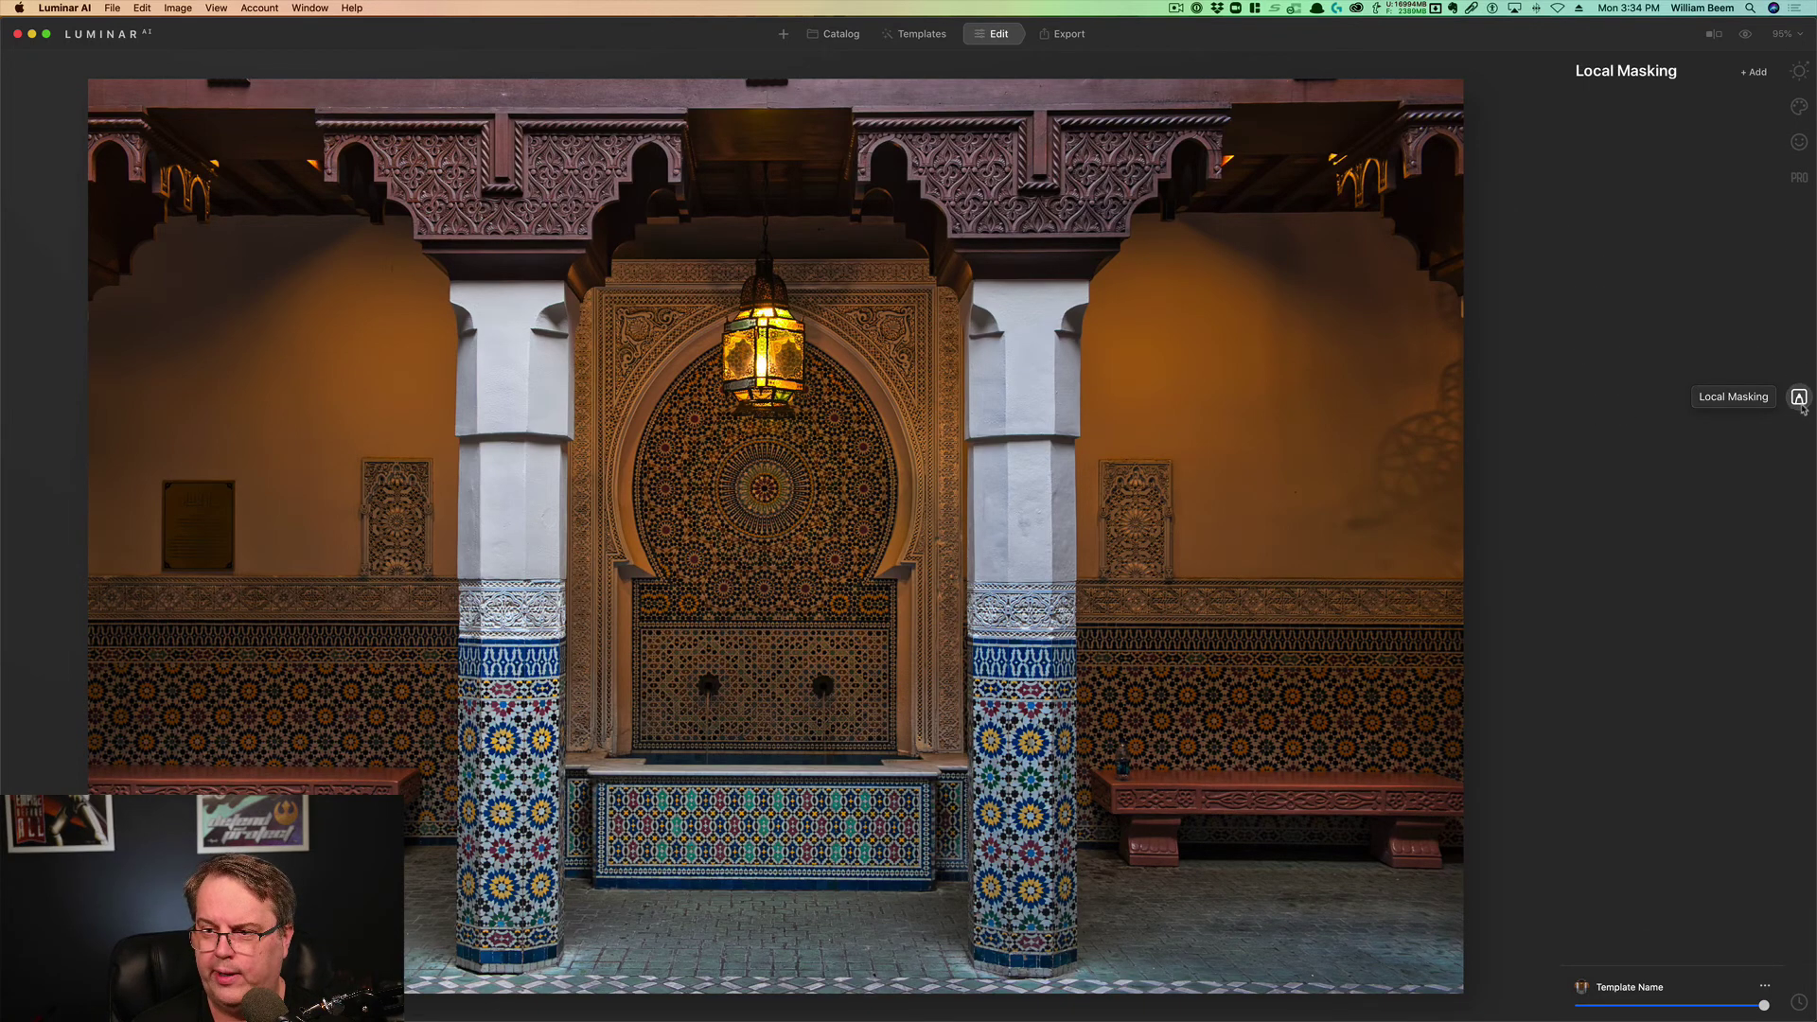
left_click(1753, 72)
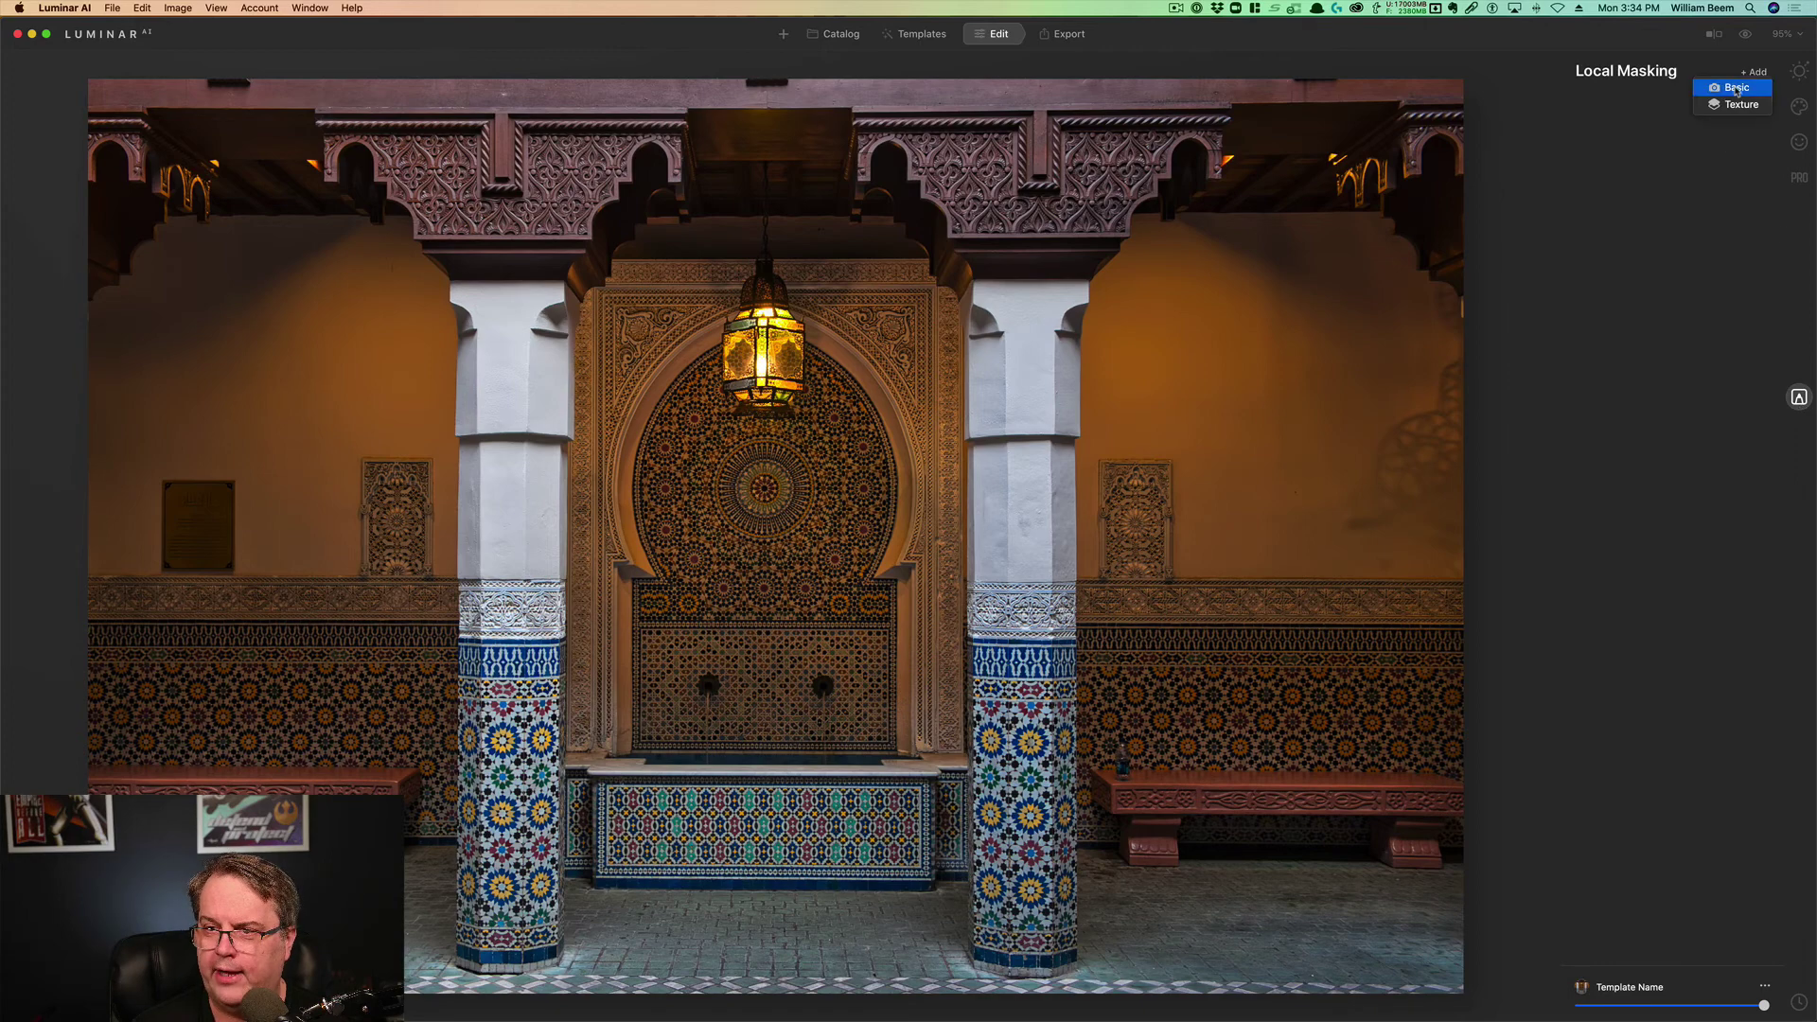
left_click(1736, 88)
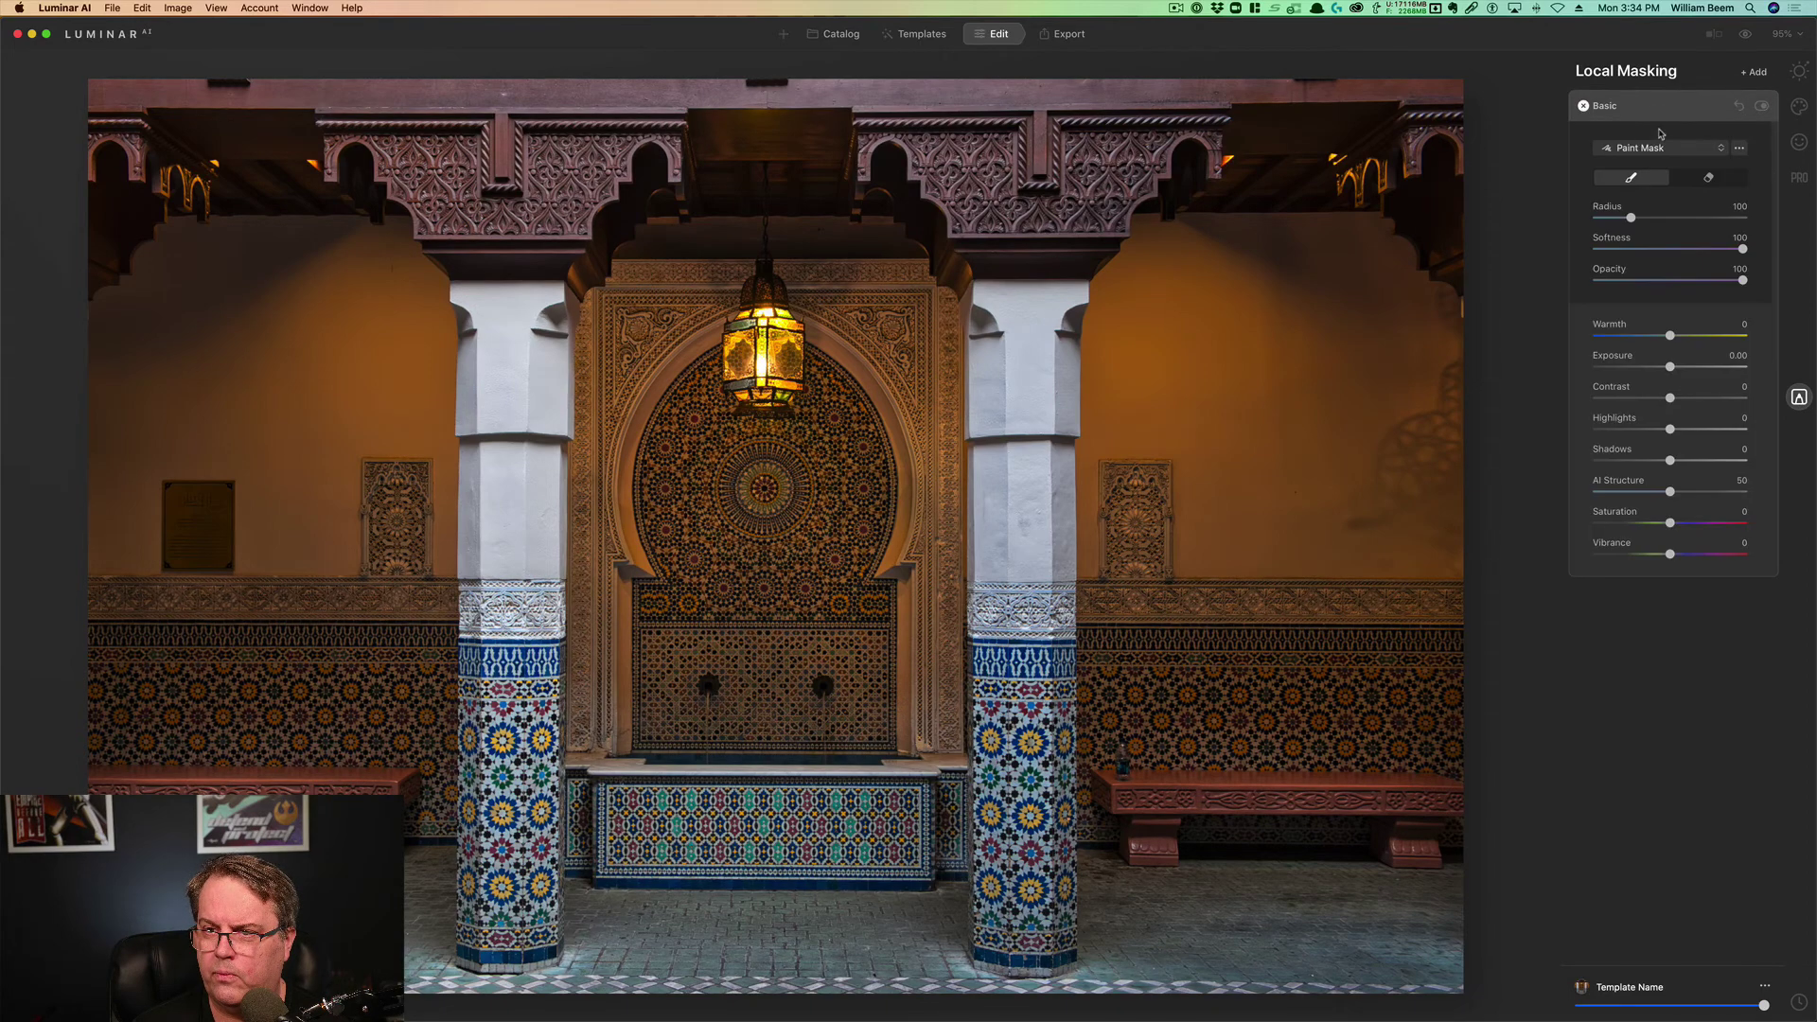
left_click(1654, 147)
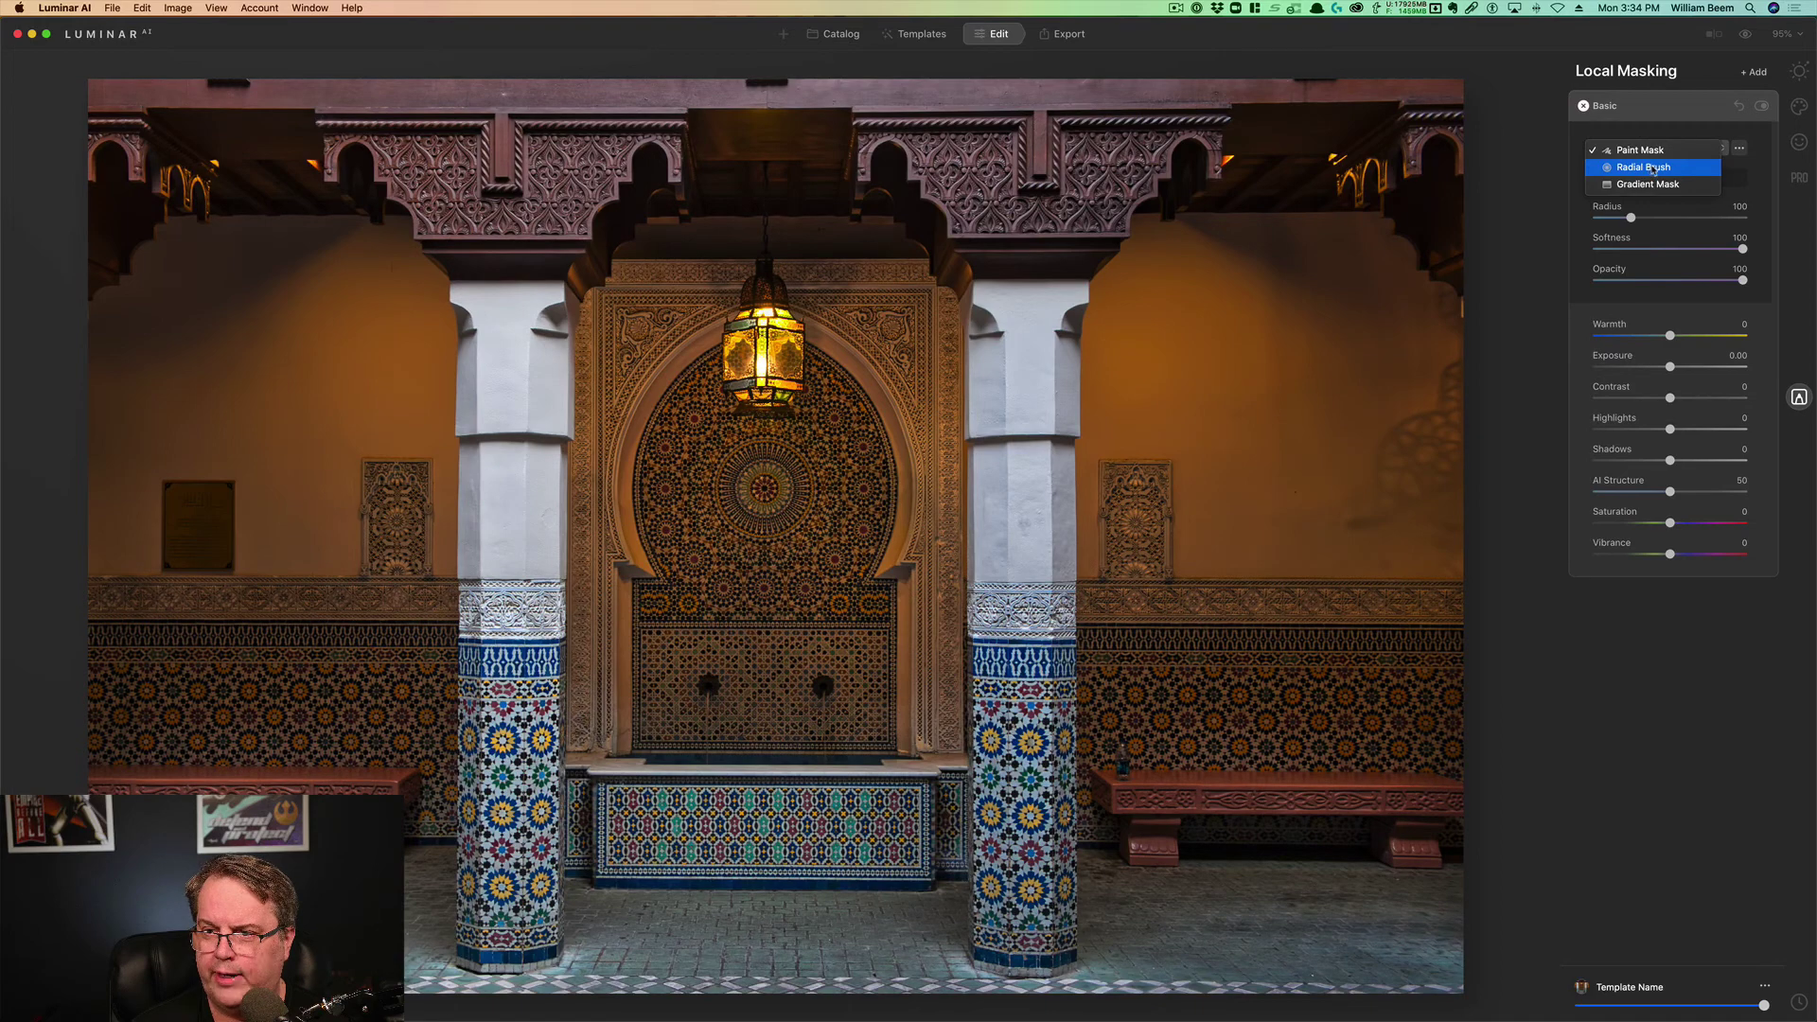
left_click(1653, 168)
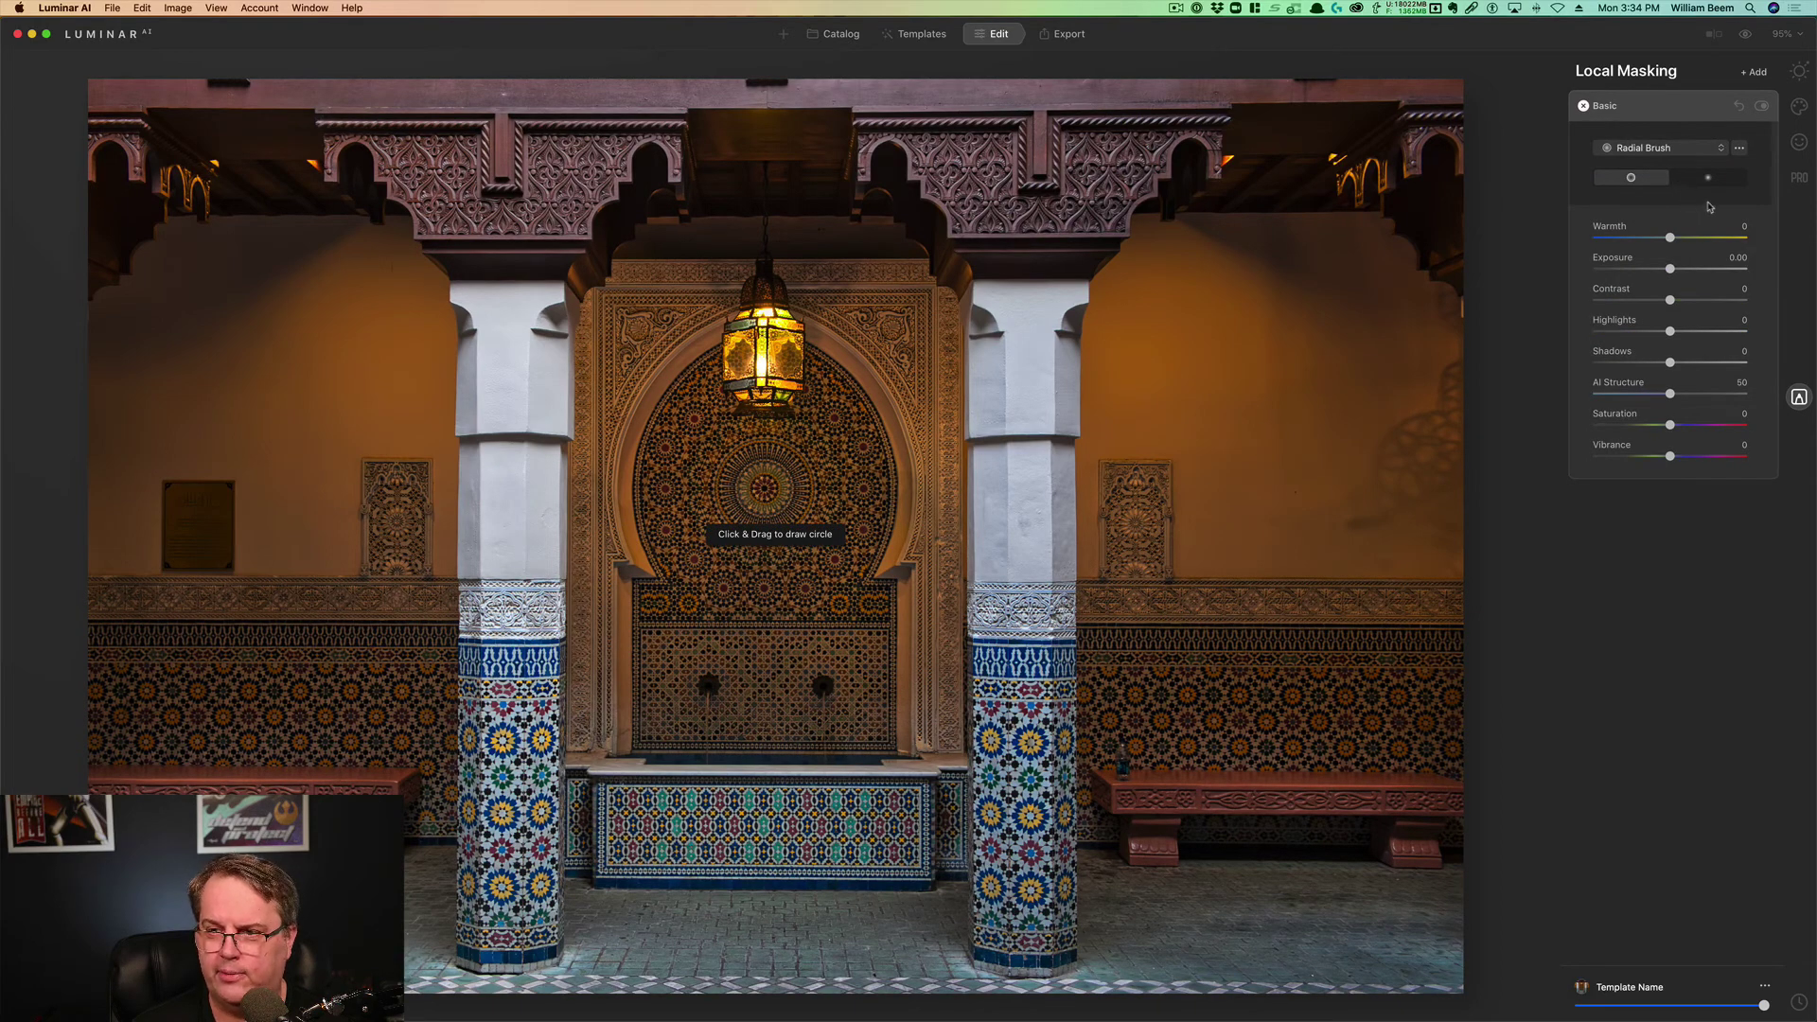
left_click(1709, 177)
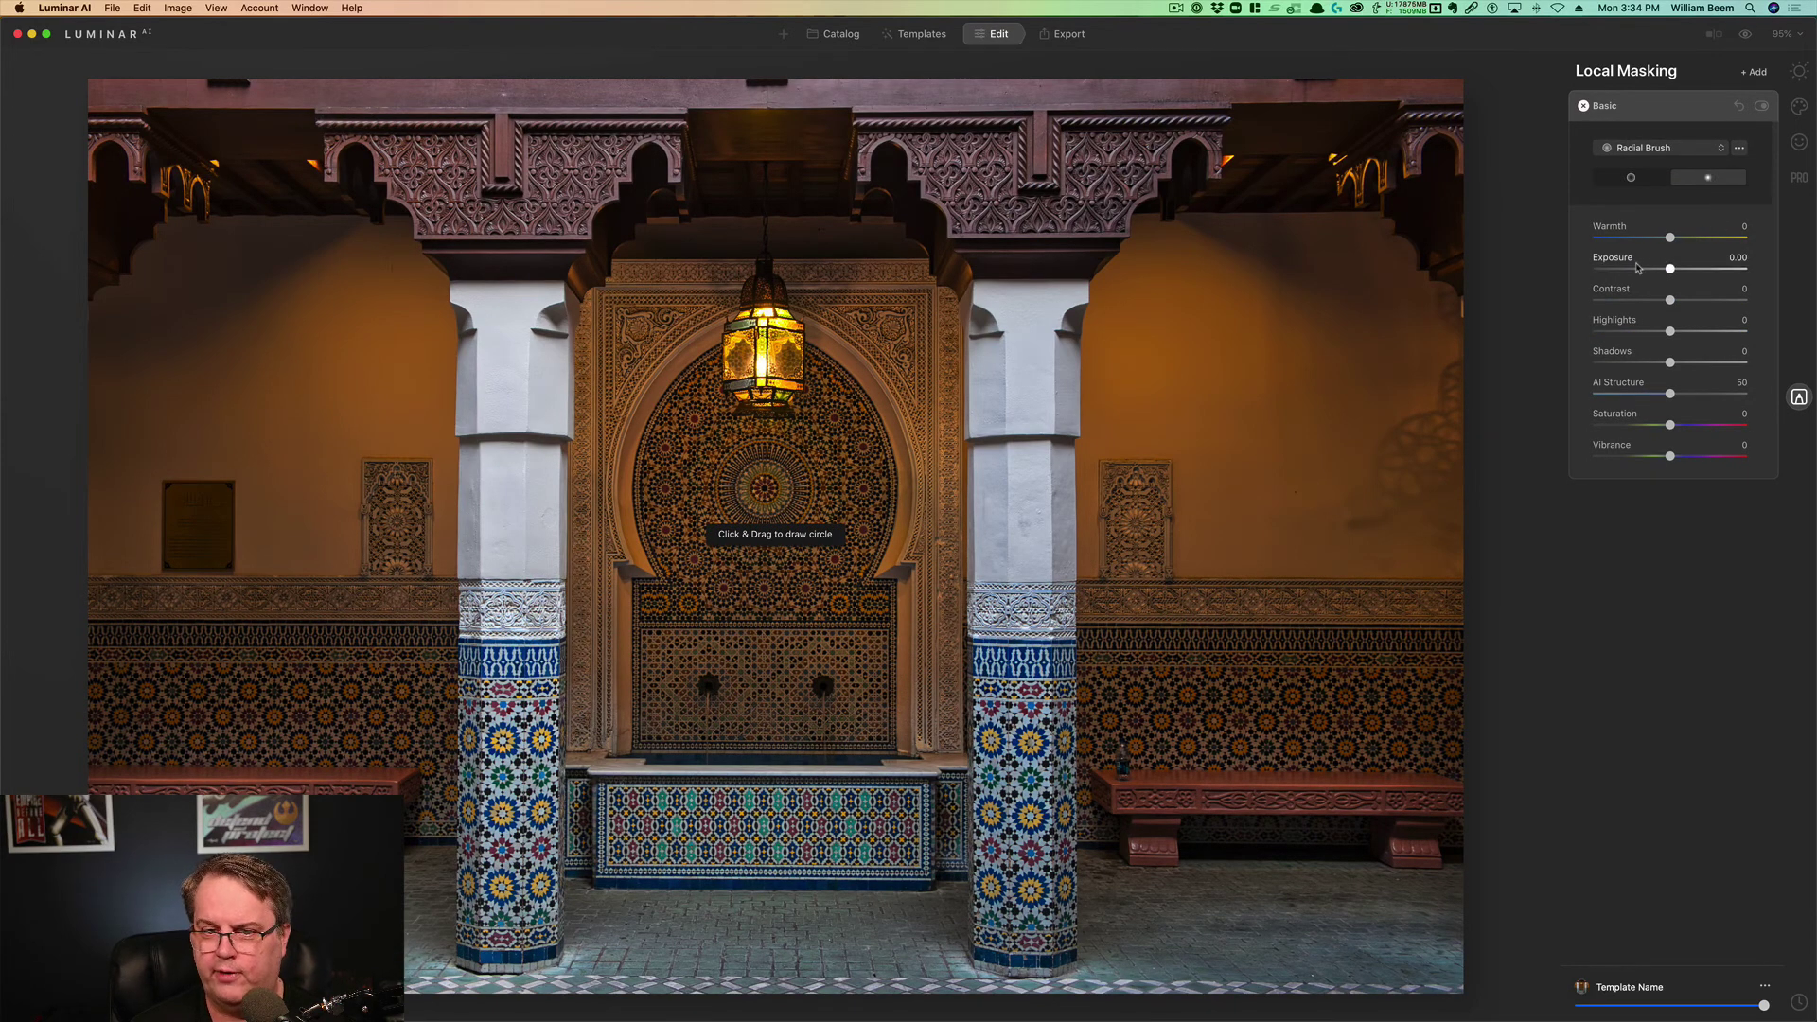
mouse_move(674, 412)
left_mouse_down()
mouse_move(941, 412)
mouse_move(879, 413)
left_mouse_up()
left_click_drag(715, 448, 805, 545)
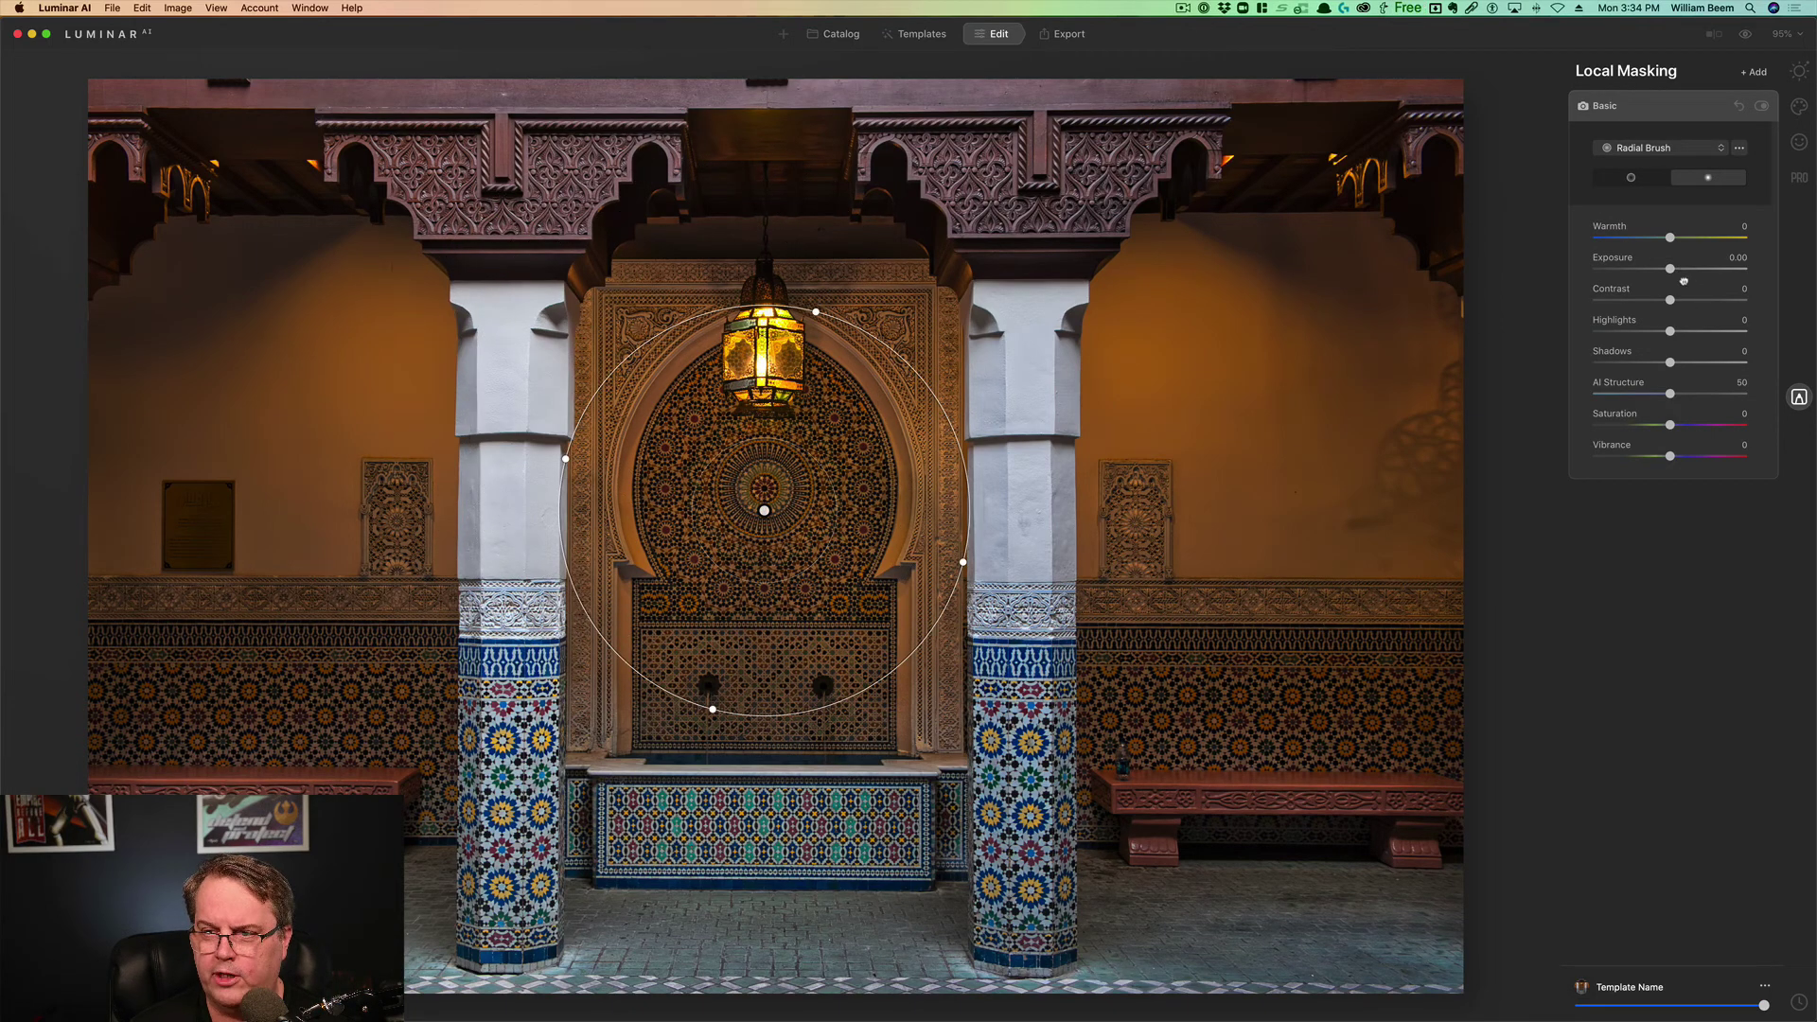
Step: Brighten the radial mask area with Exposure 1.52, Highlights 21 and Shadows 19, and set AI Structure to 62
left_click_drag(1669, 269, 1683, 269)
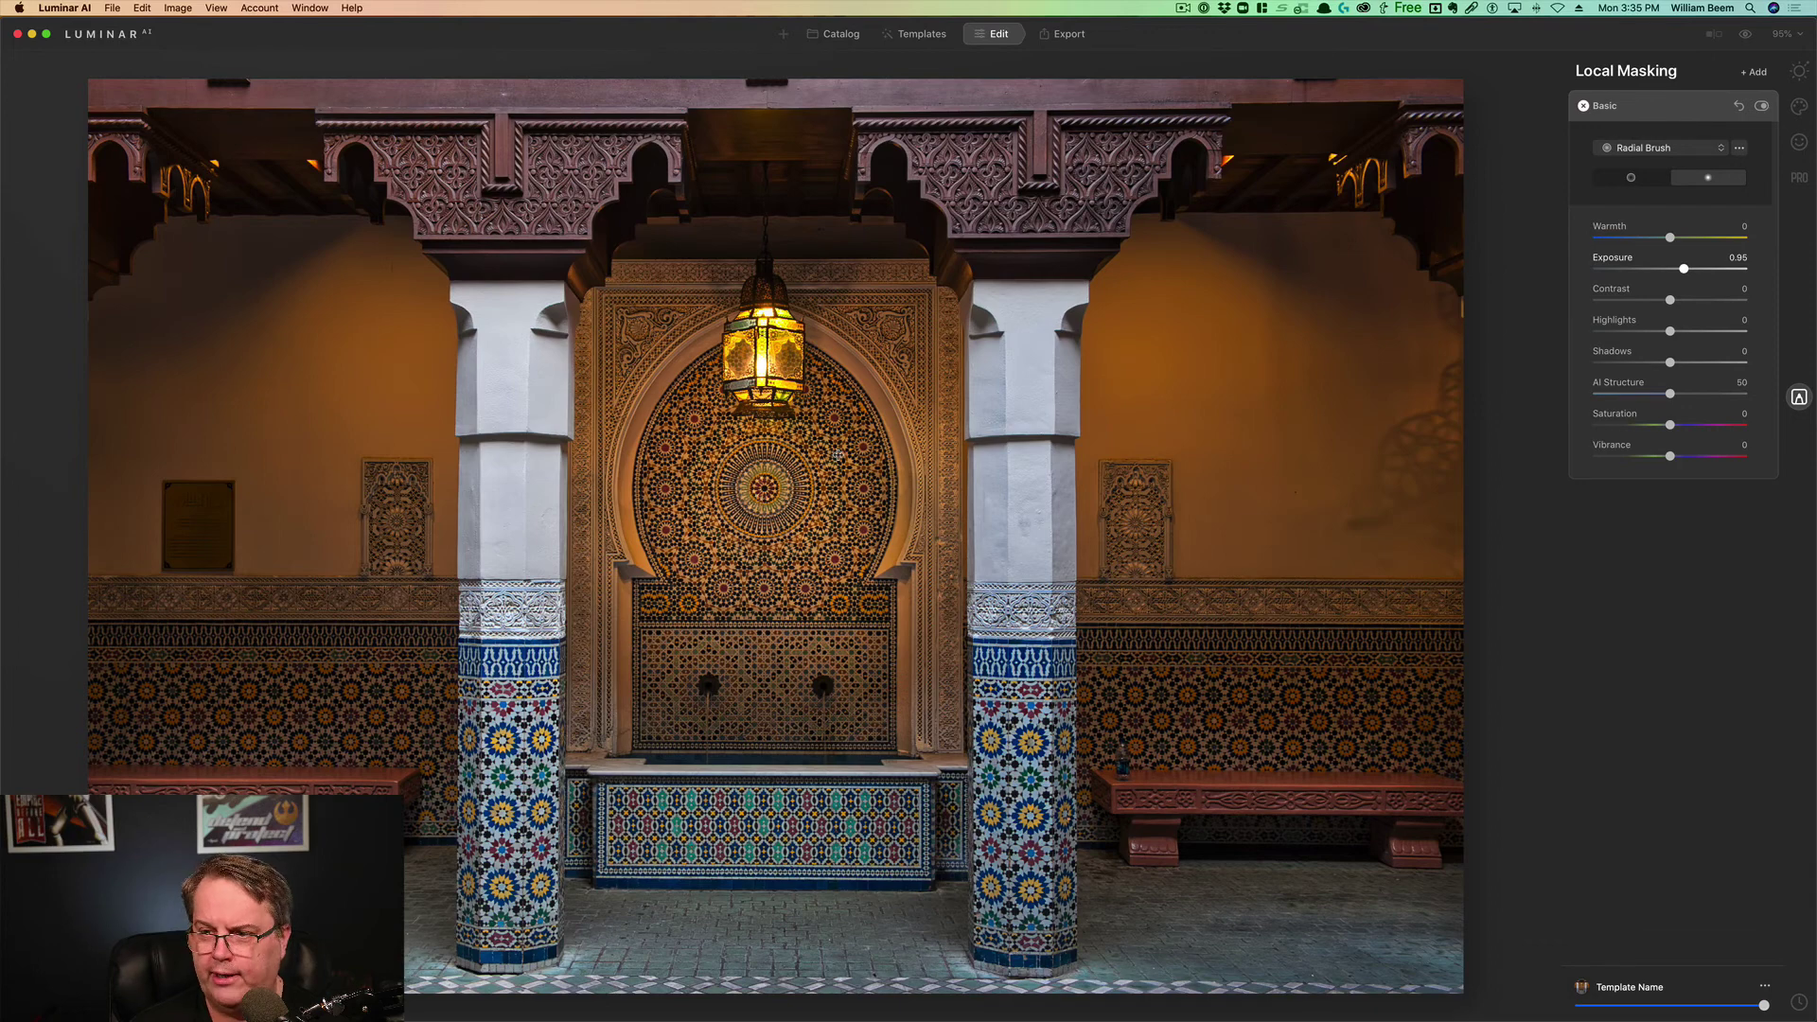
left_click(1689, 332)
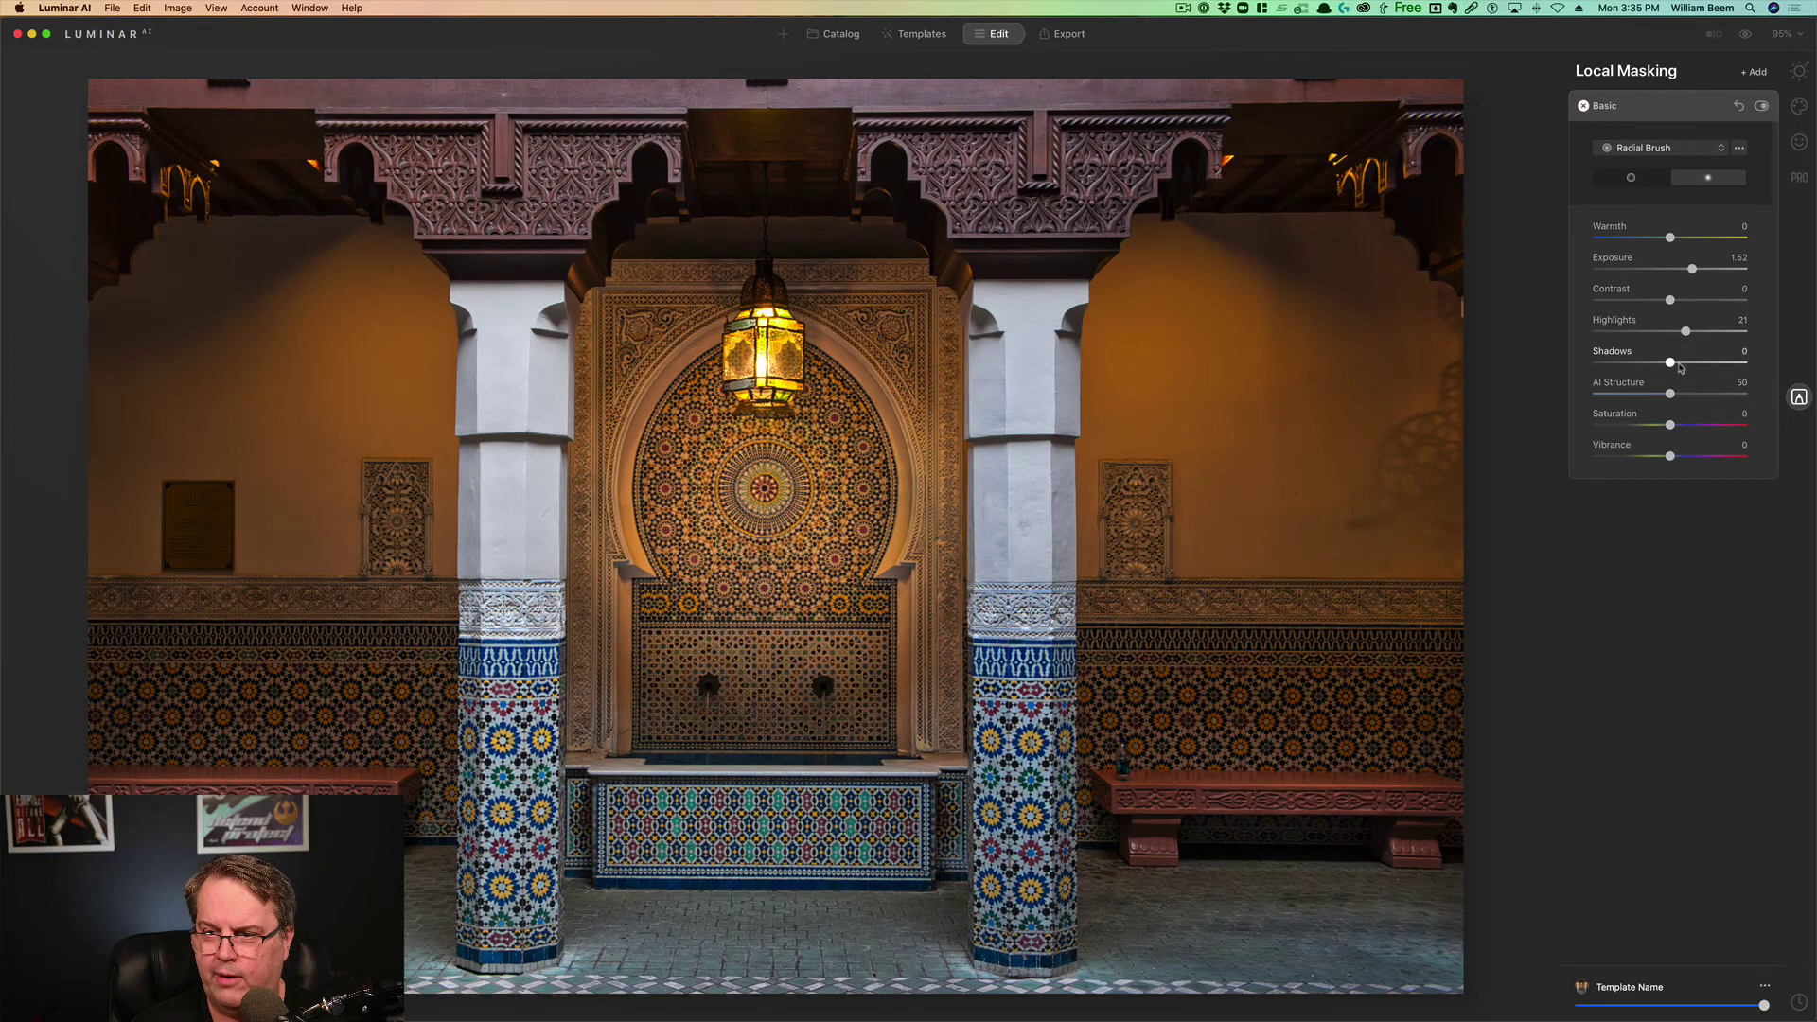
left_click(1685, 363)
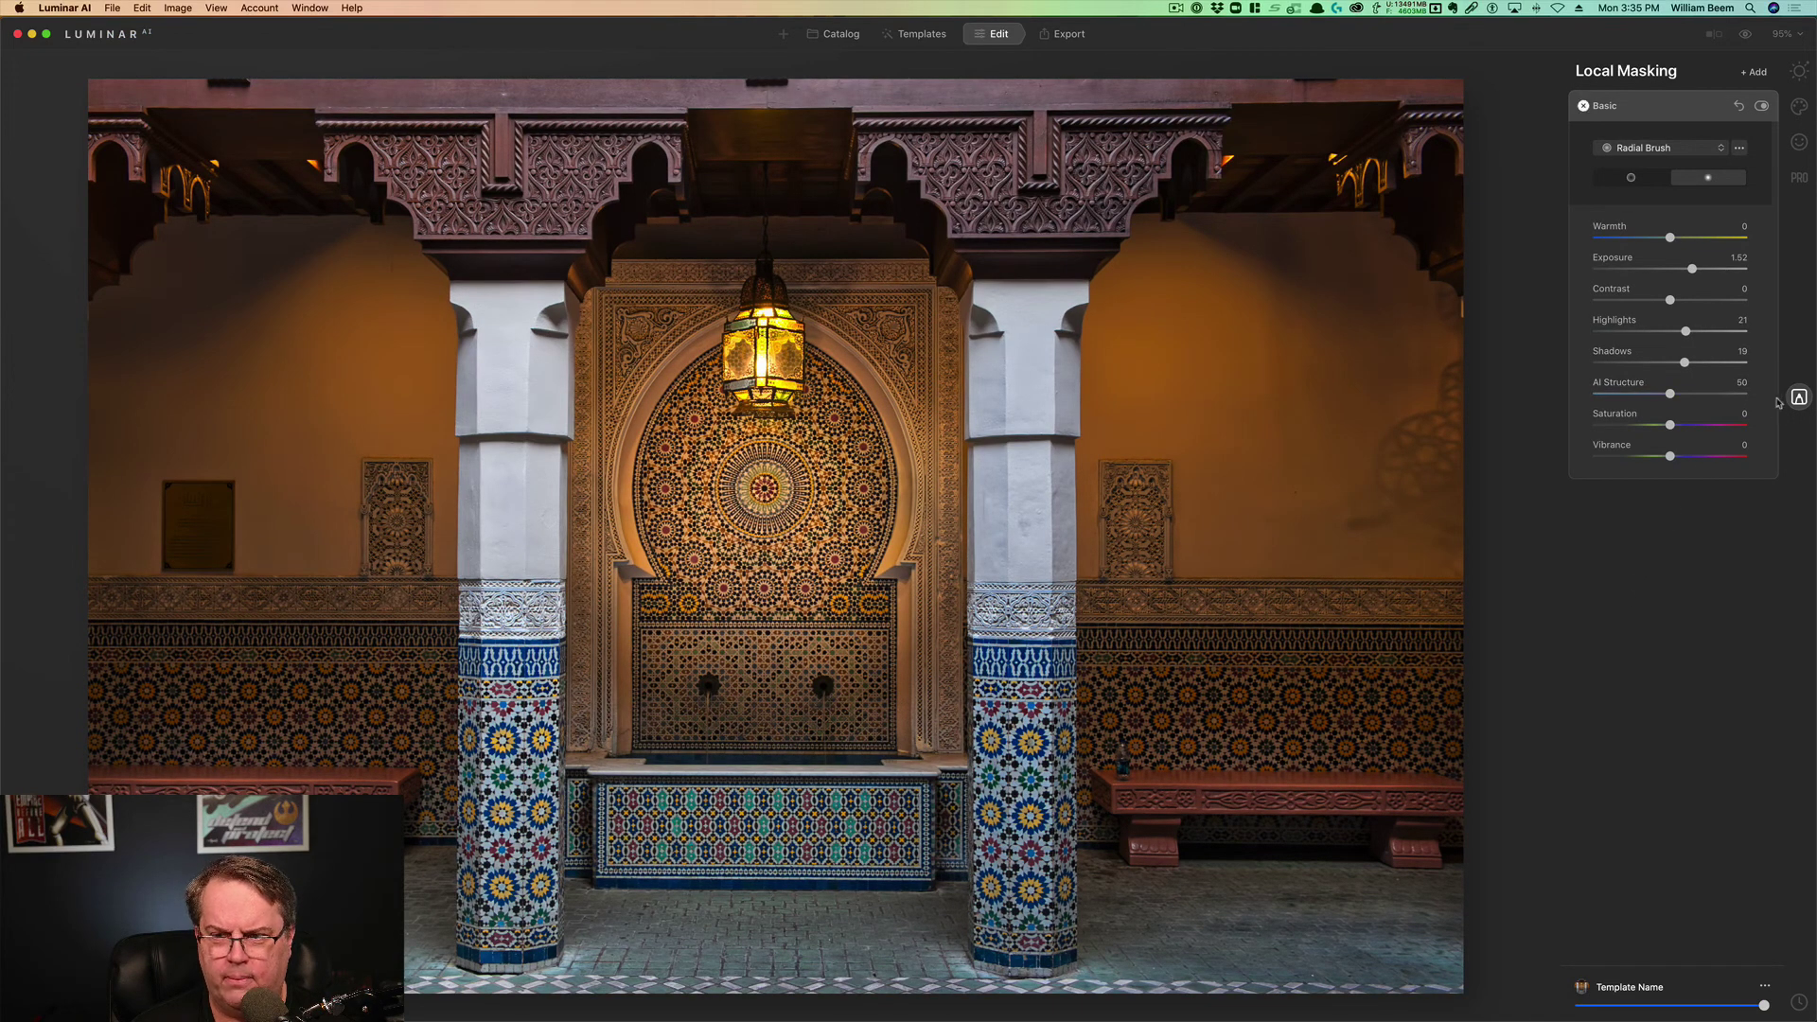
left_click(1689, 394)
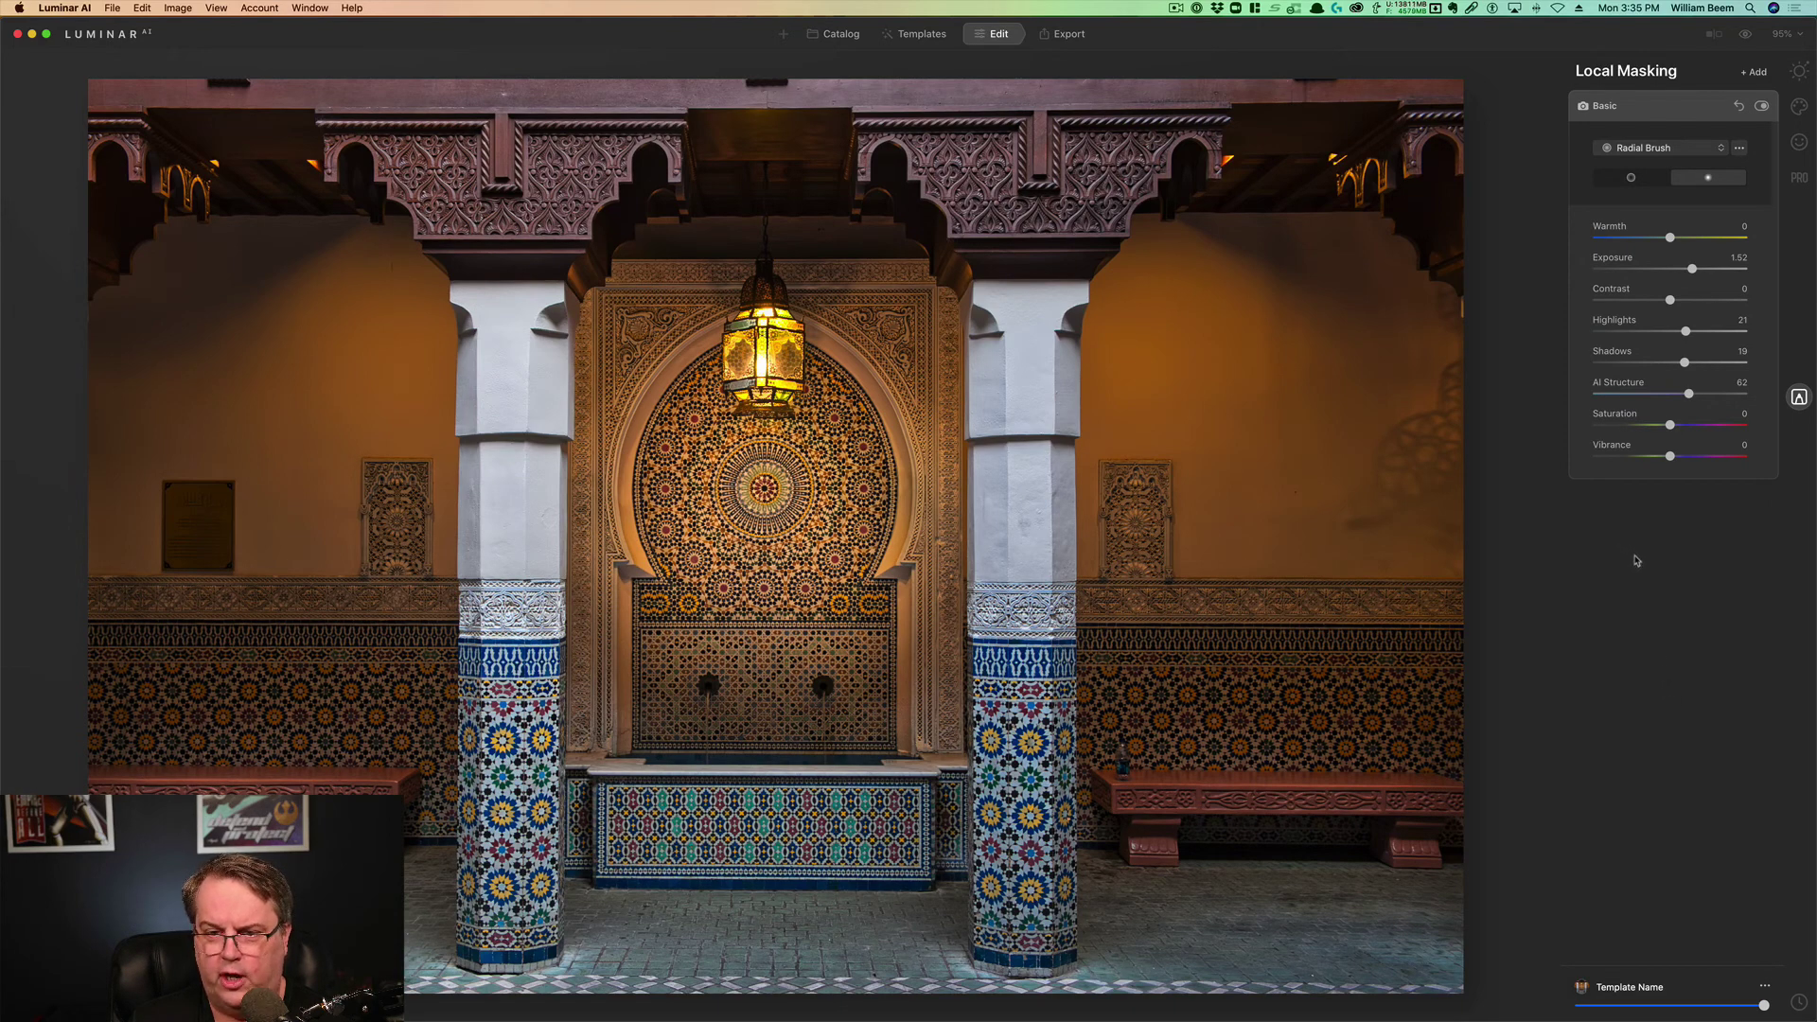
Step: Add a second Basic local mask with Exposure 0.63 and paint it over both columns from top to base
left_click(1751, 73)
left_click(1732, 87)
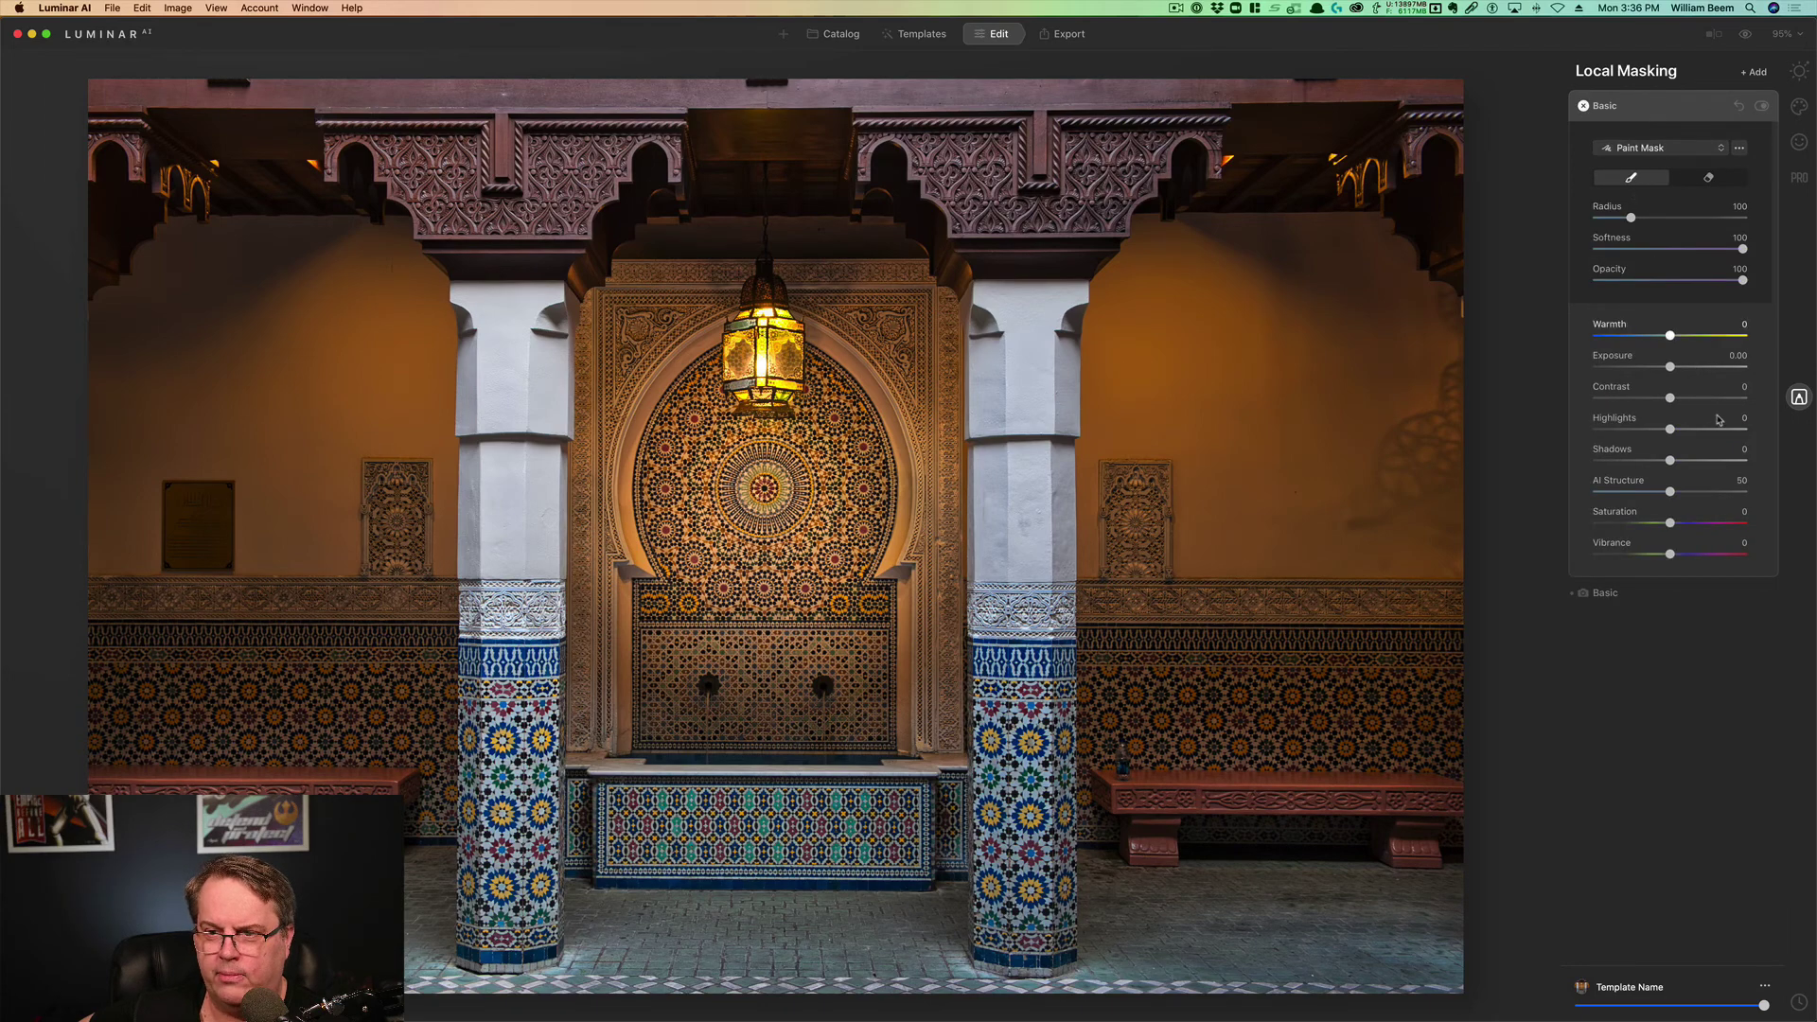
left_click_drag(1670, 367, 1680, 367)
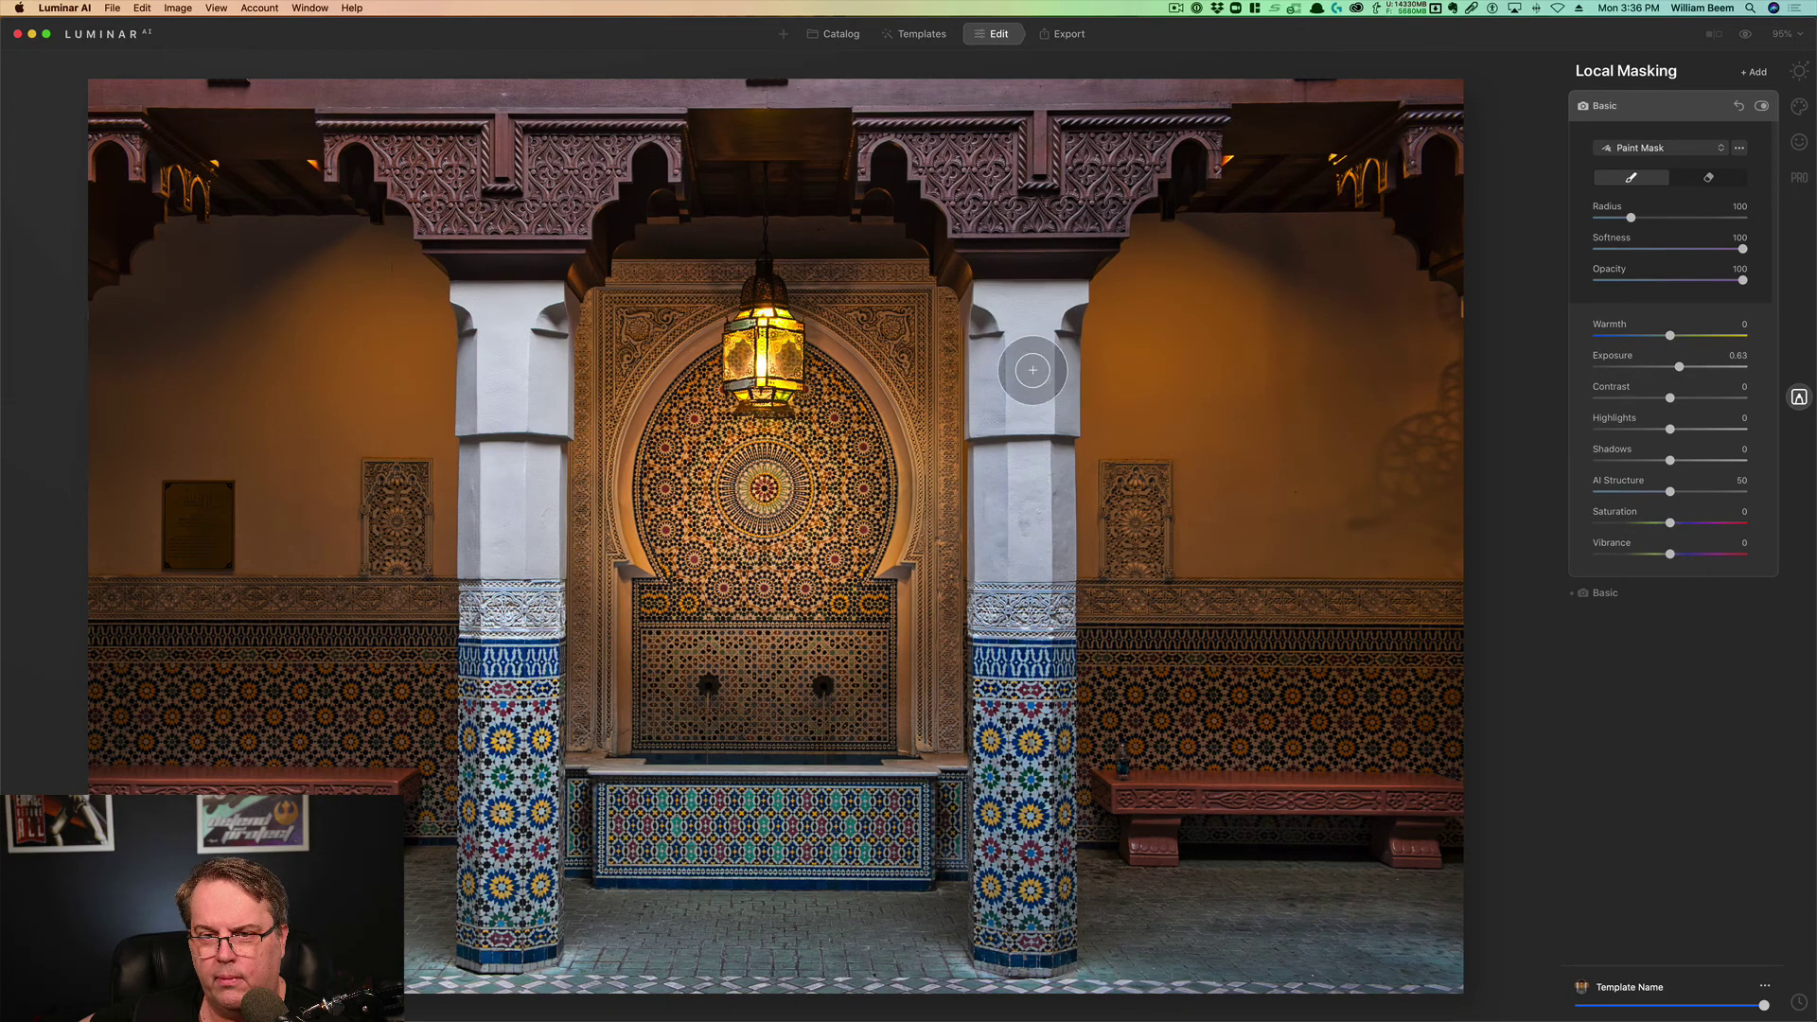
left_click_drag(1026, 317, 1027, 947)
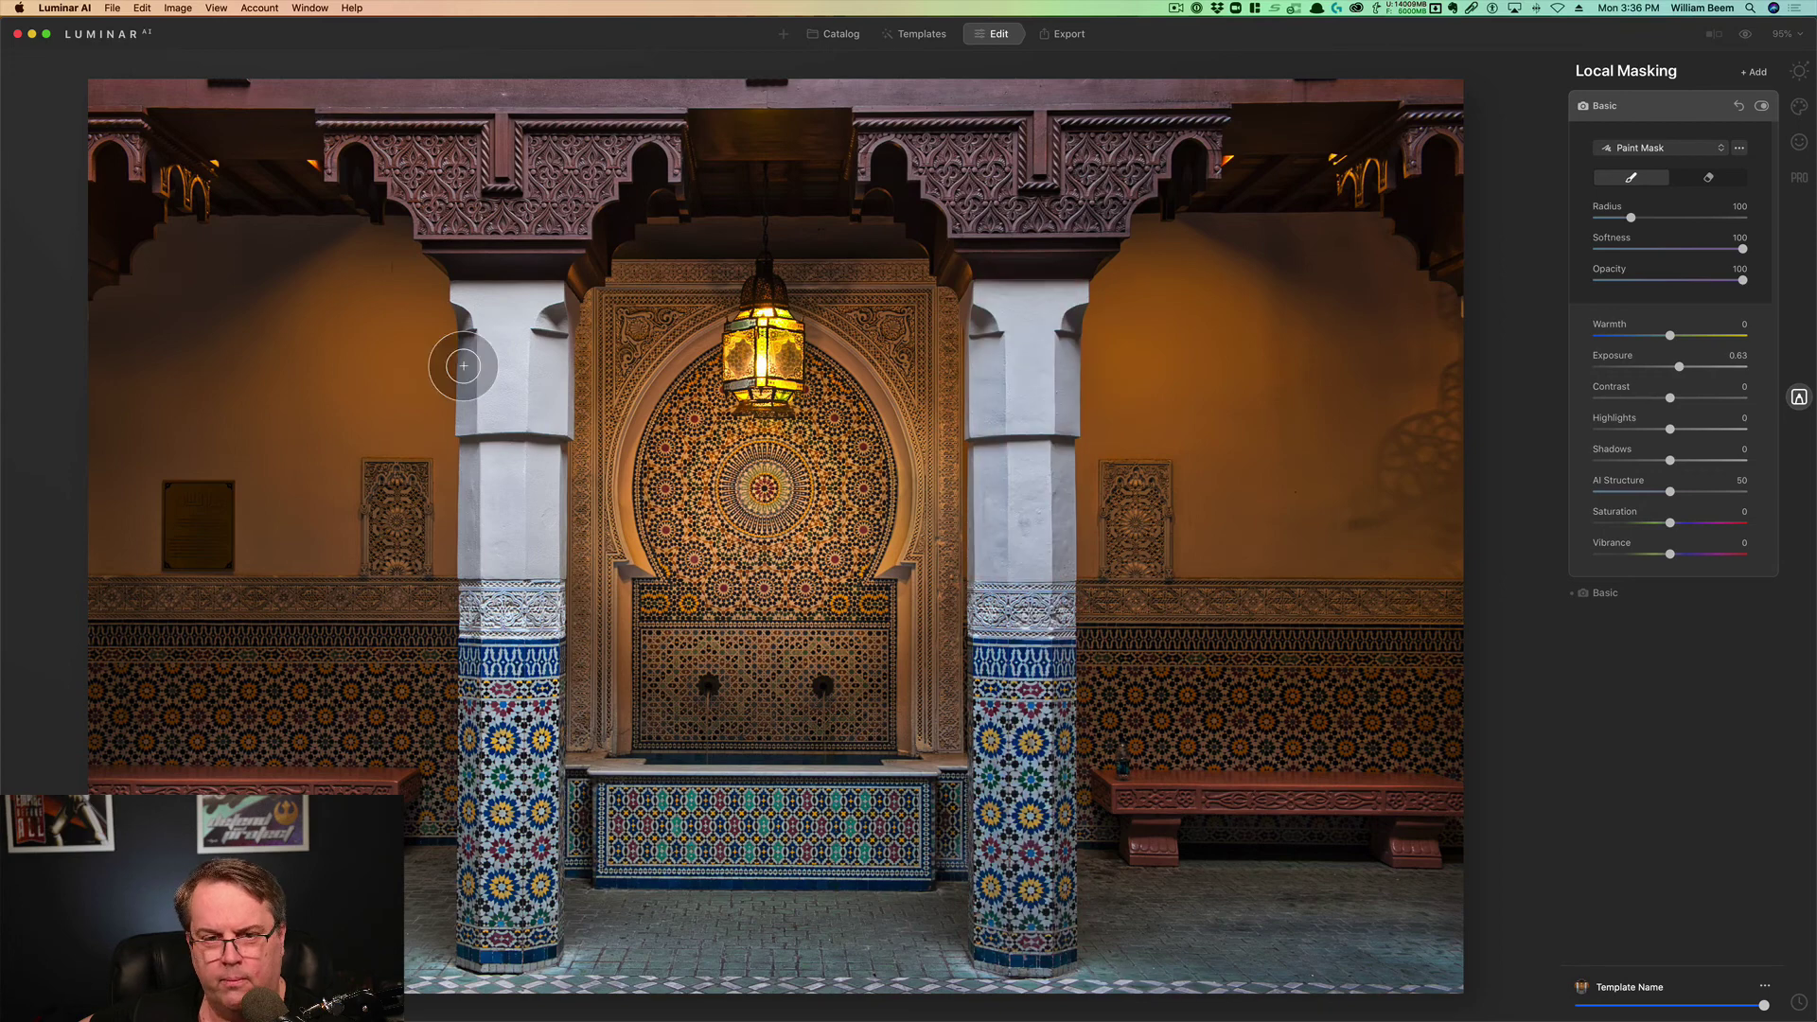
mouse_move(509, 625)
left_mouse_down()
mouse_move(505, 949)
mouse_move(499, 568)
mouse_move(508, 819)
left_mouse_up()
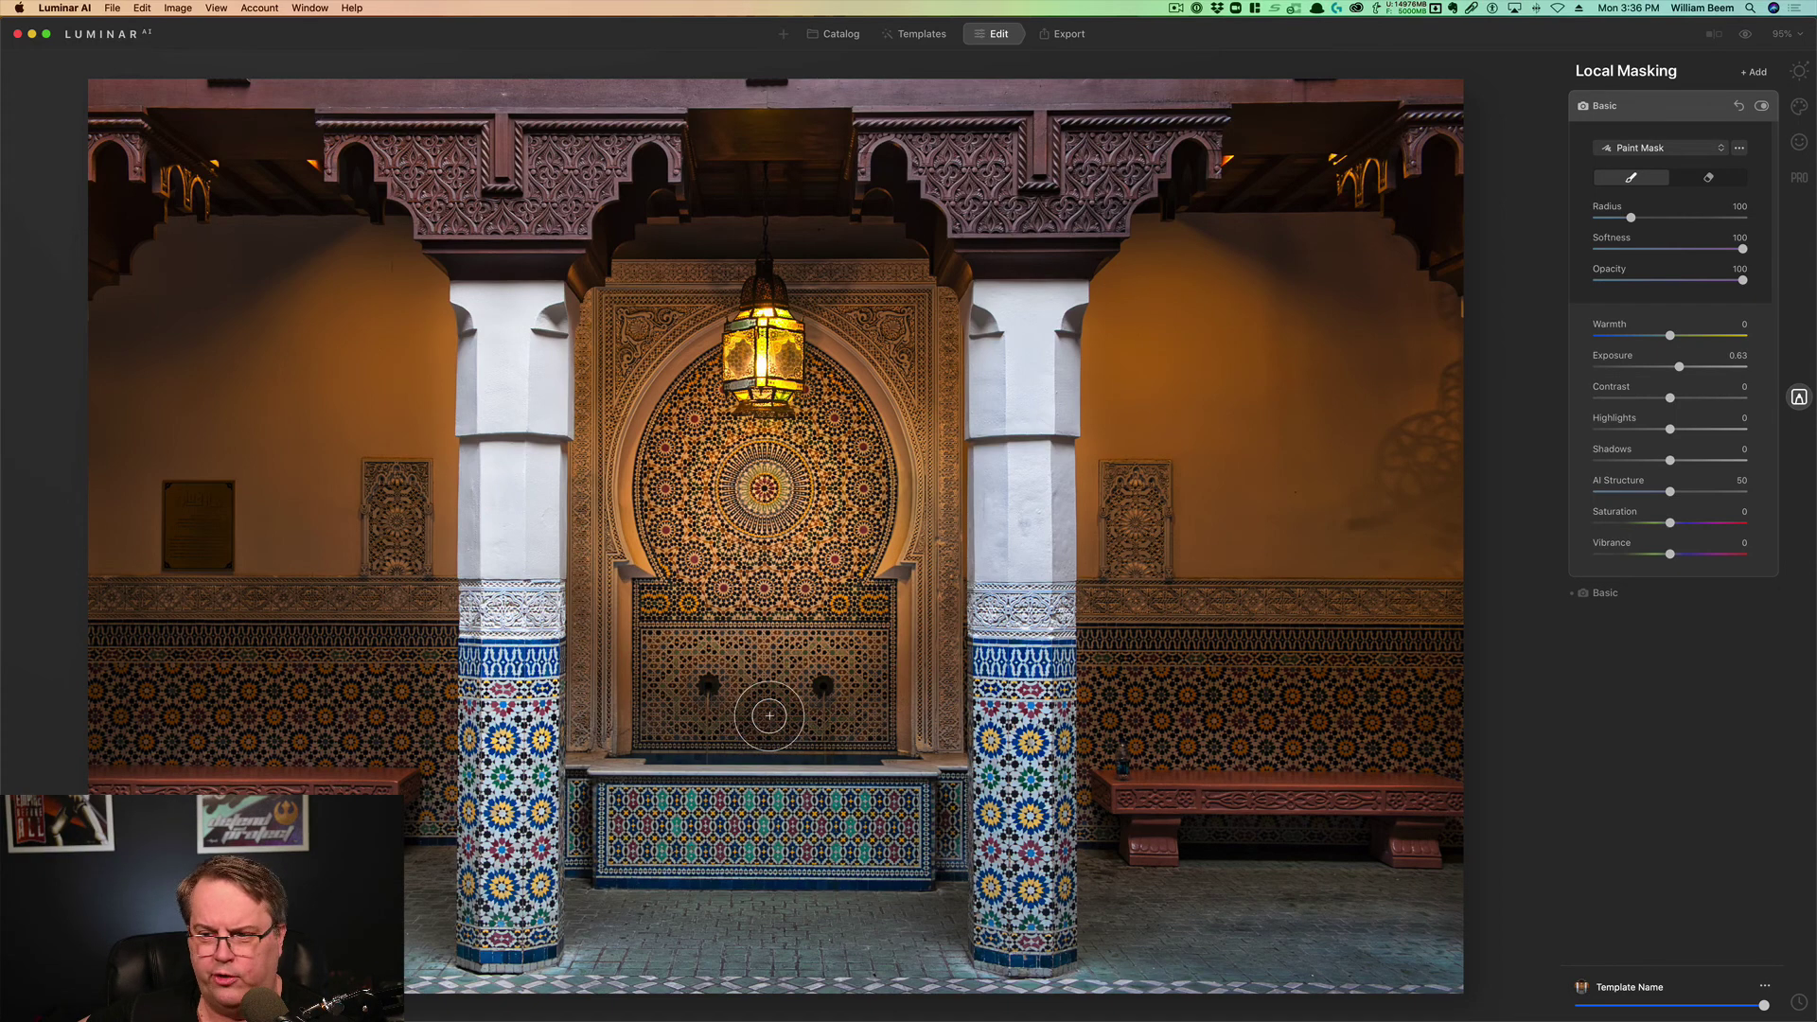
Step: Apply the Mystical effect with Amount 40 and Smoothness 44, trying Shadows at 57 before lowering it
left_click(1798, 177)
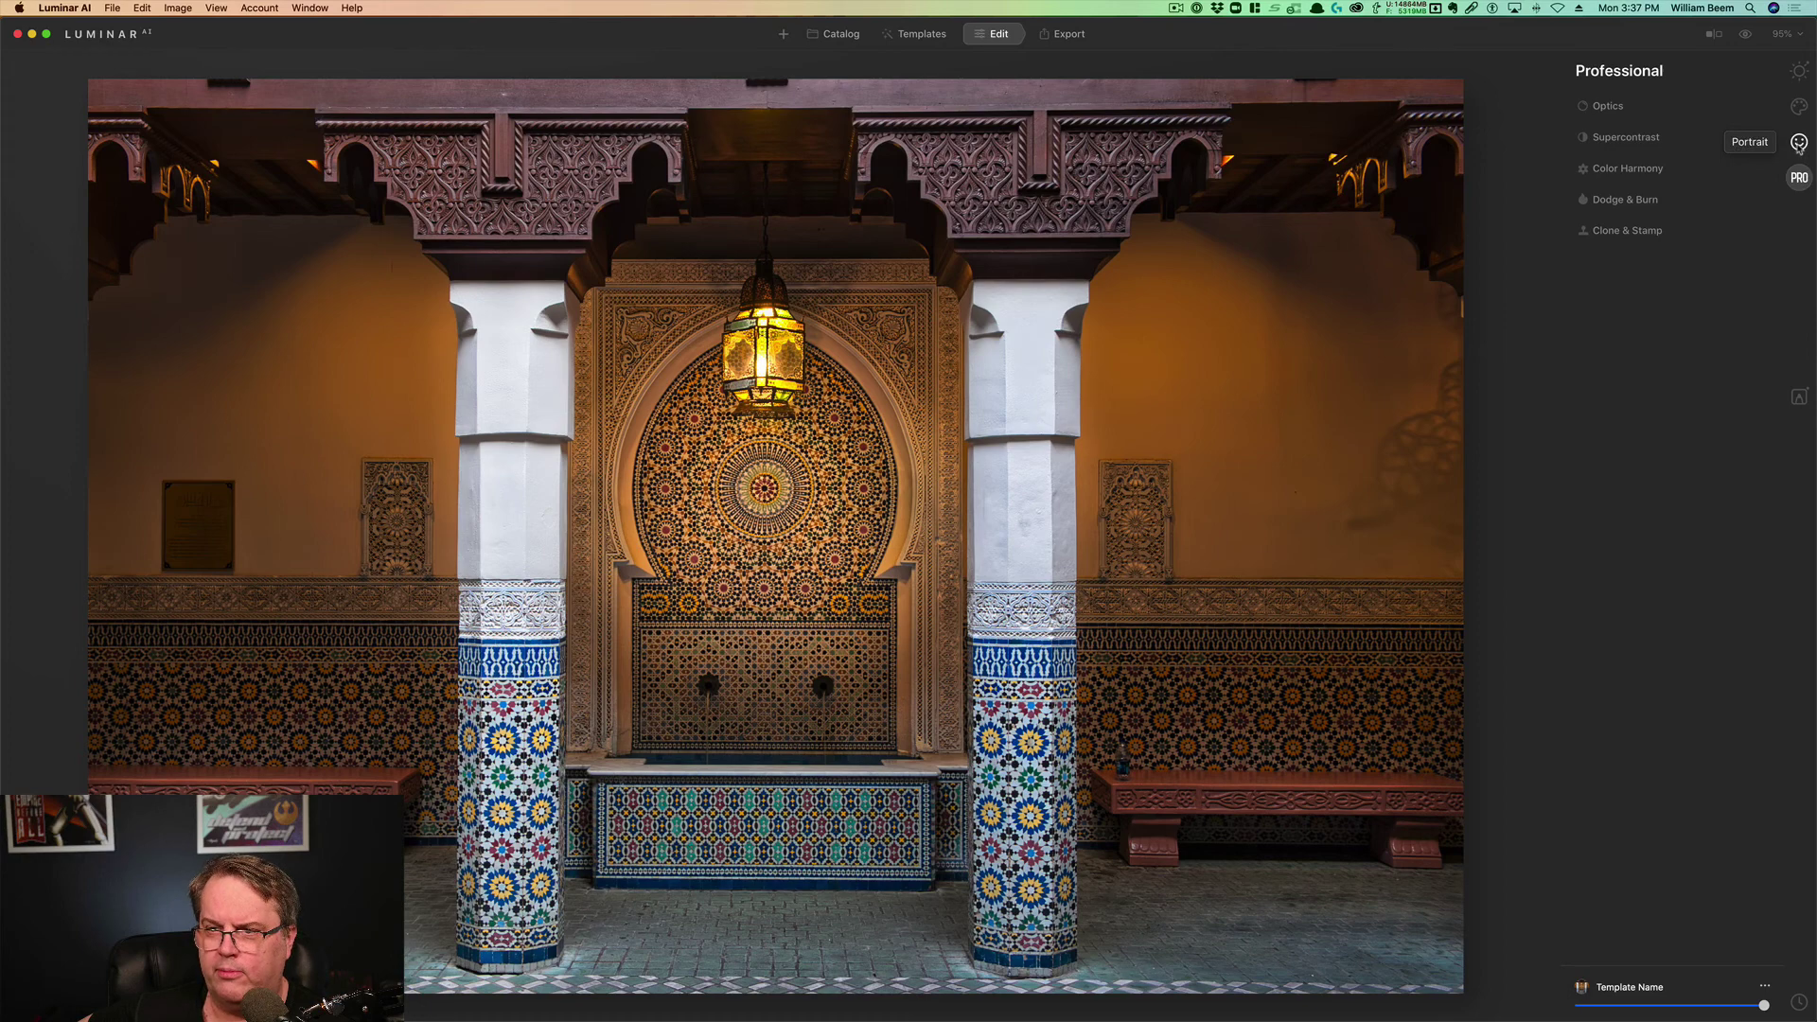
left_click(1798, 106)
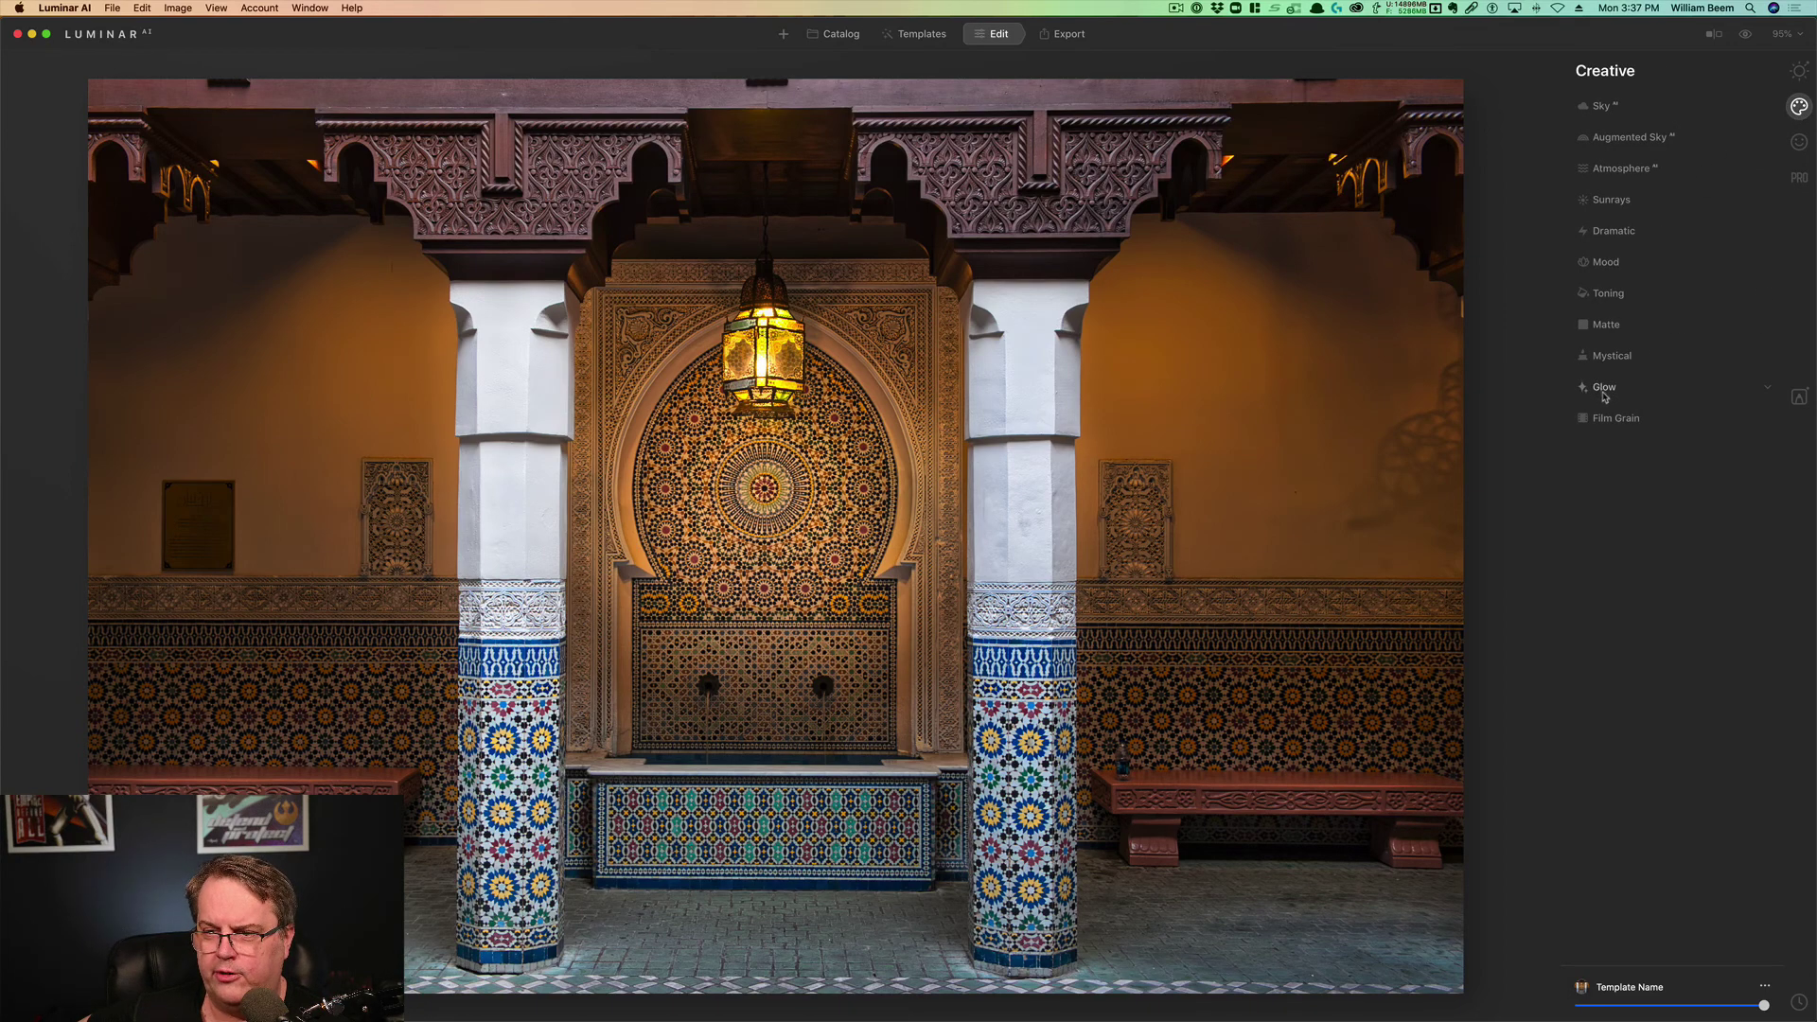
left_click(1598, 358)
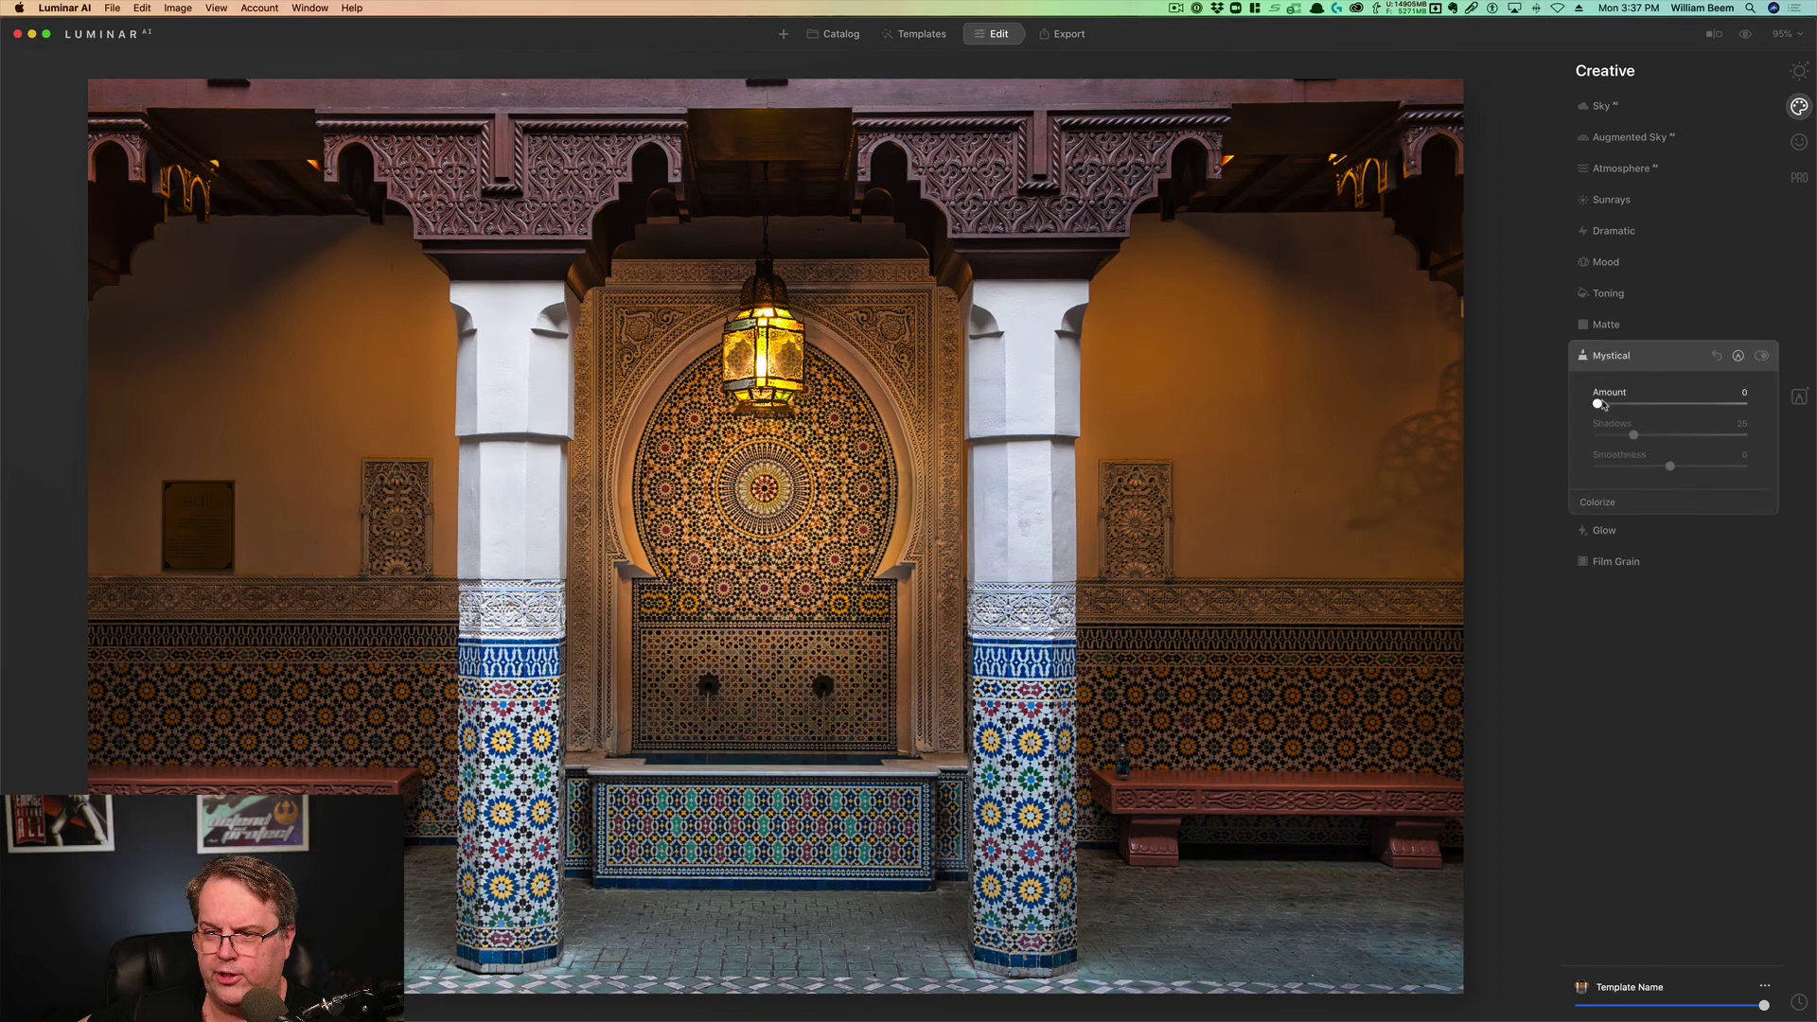
left_click_drag(1595, 404, 1630, 404)
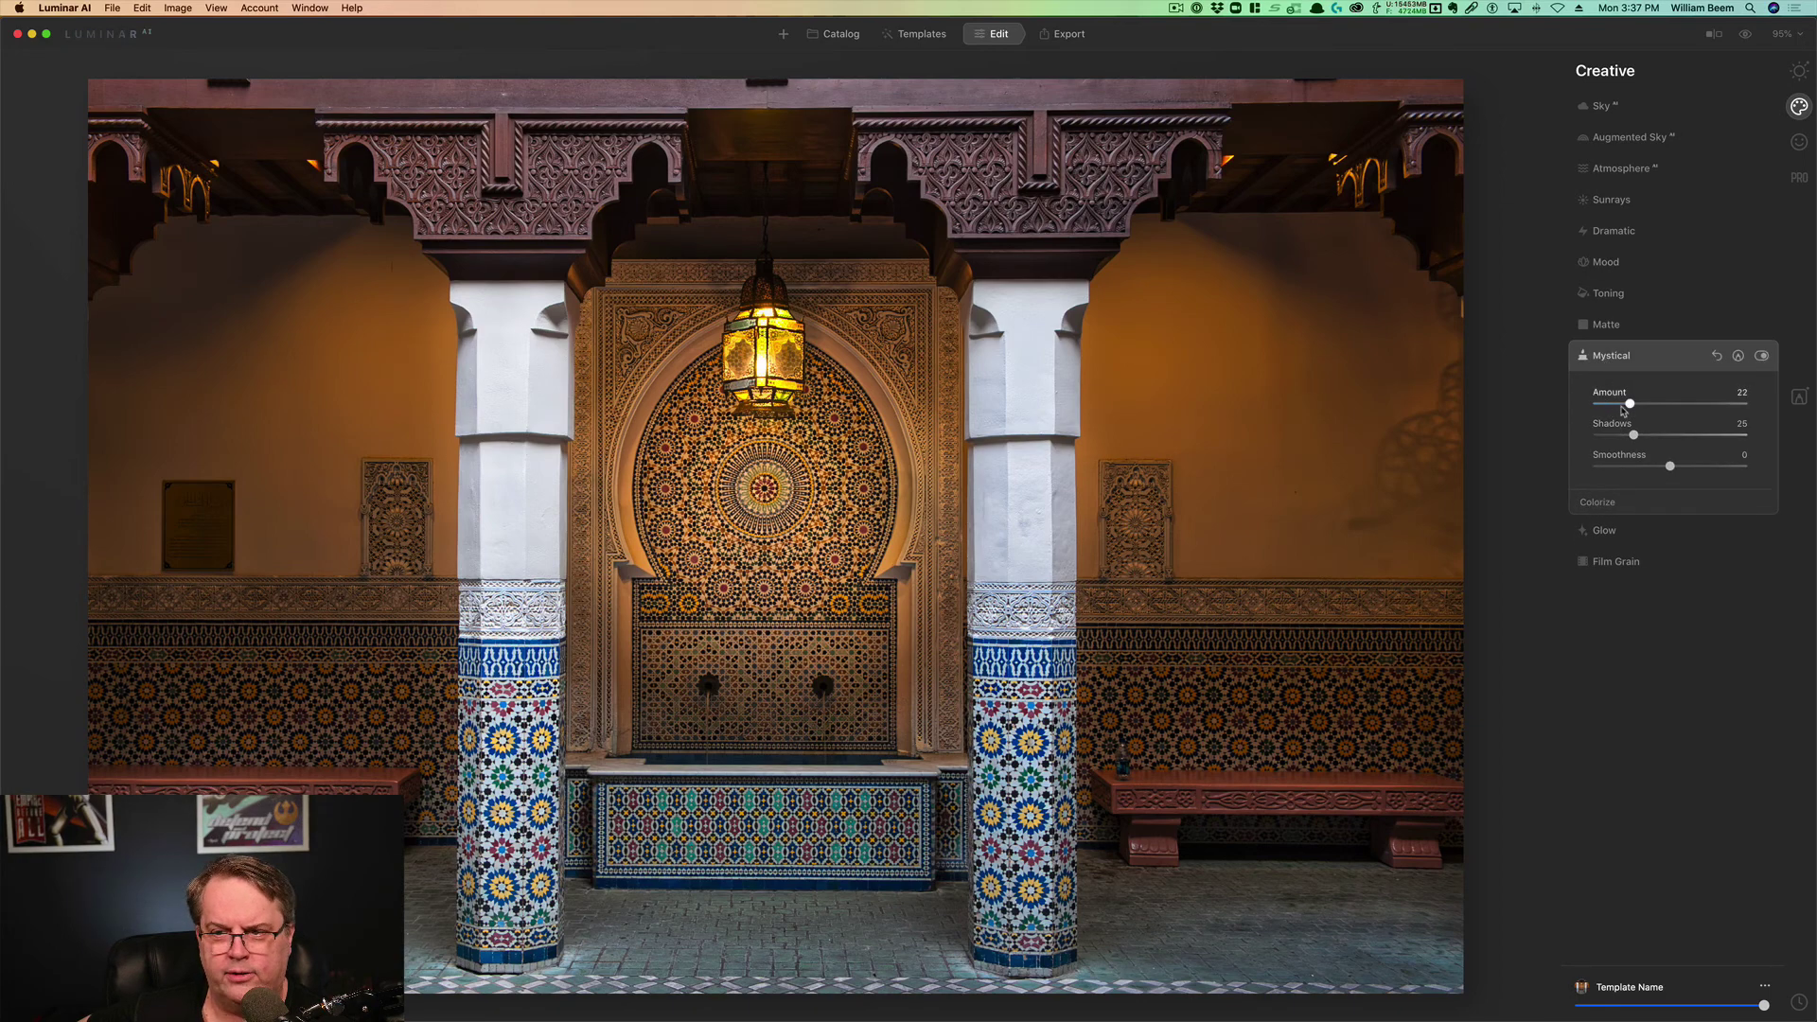
left_click_drag(1629, 405, 1657, 407)
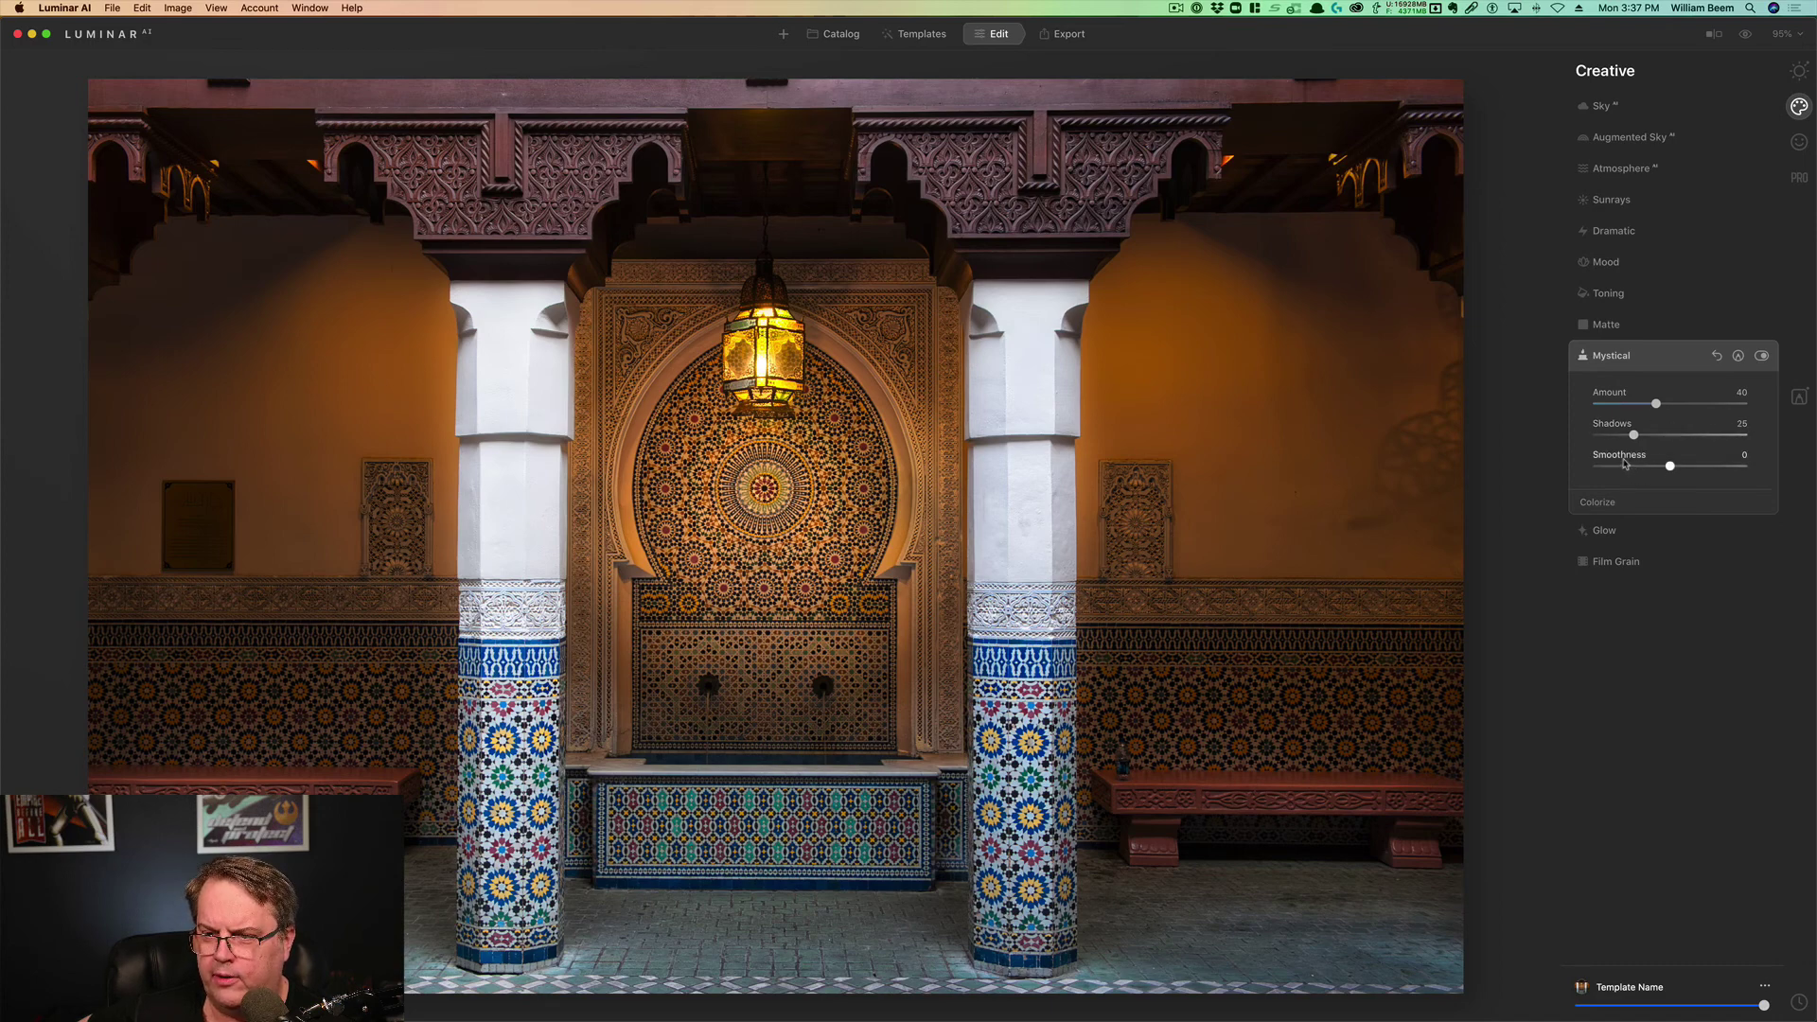
left_click(1703, 467)
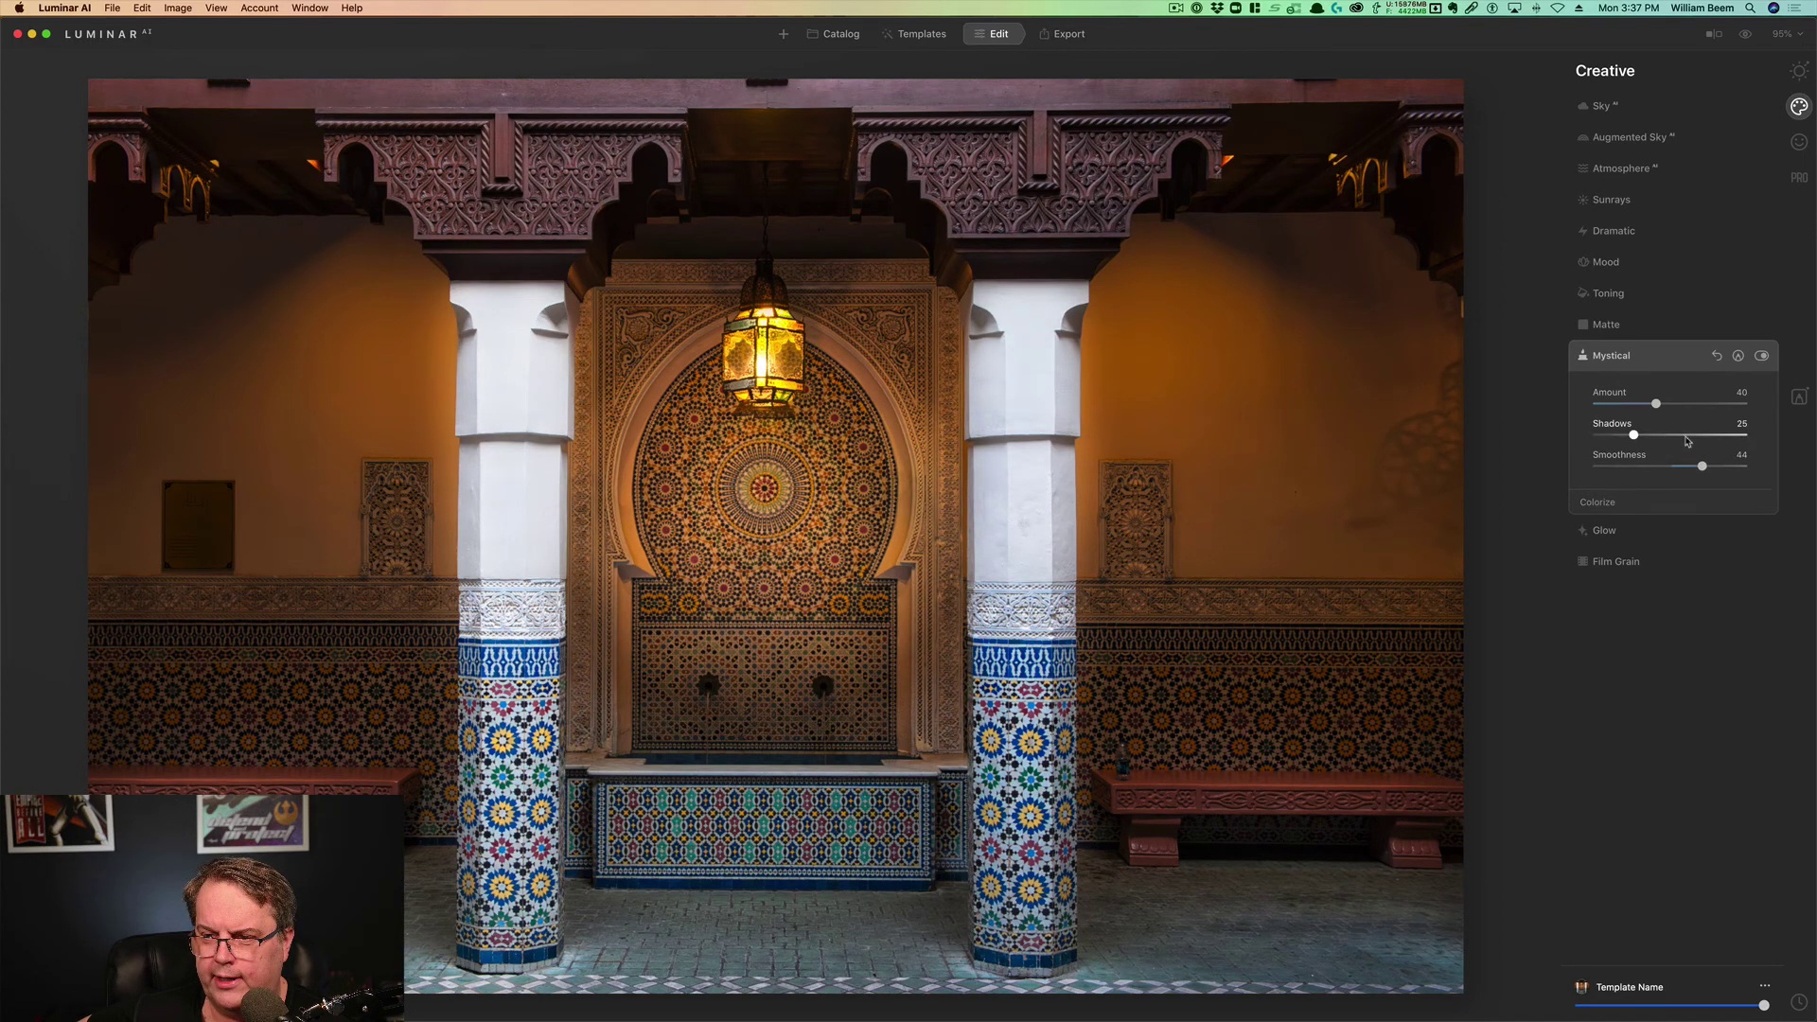
left_click(1682, 434)
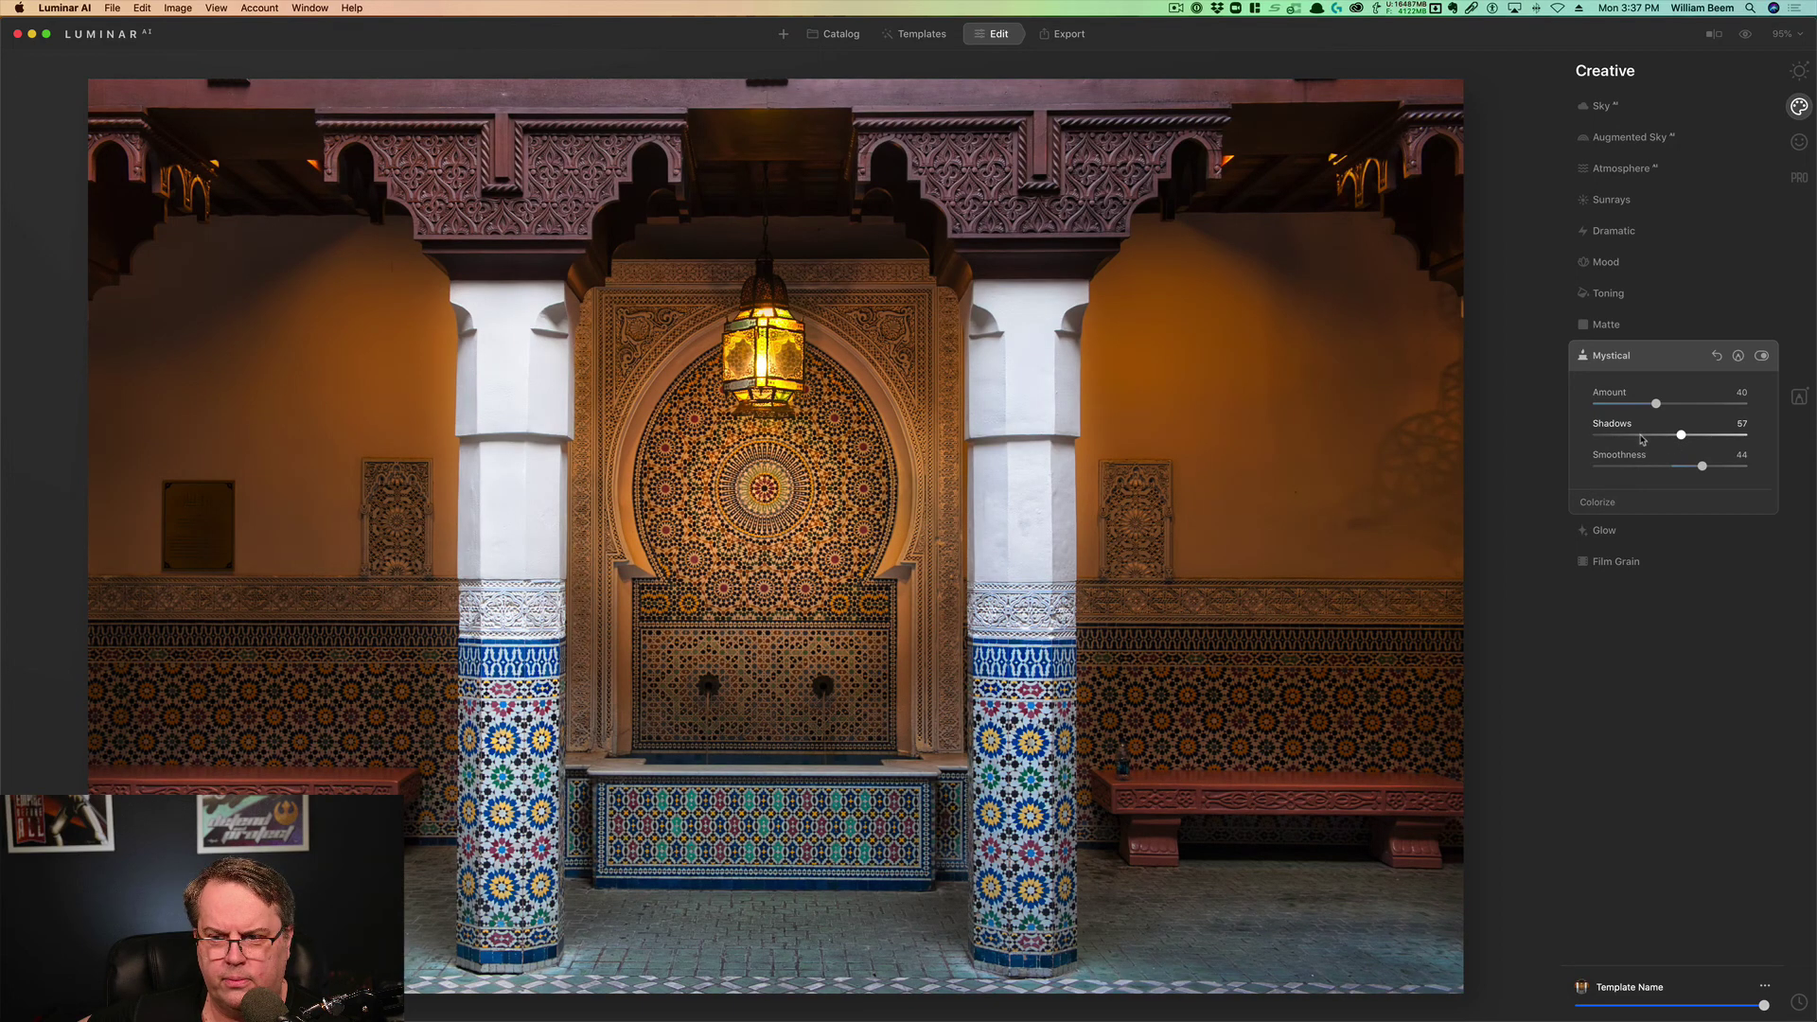
left_click(1642, 436)
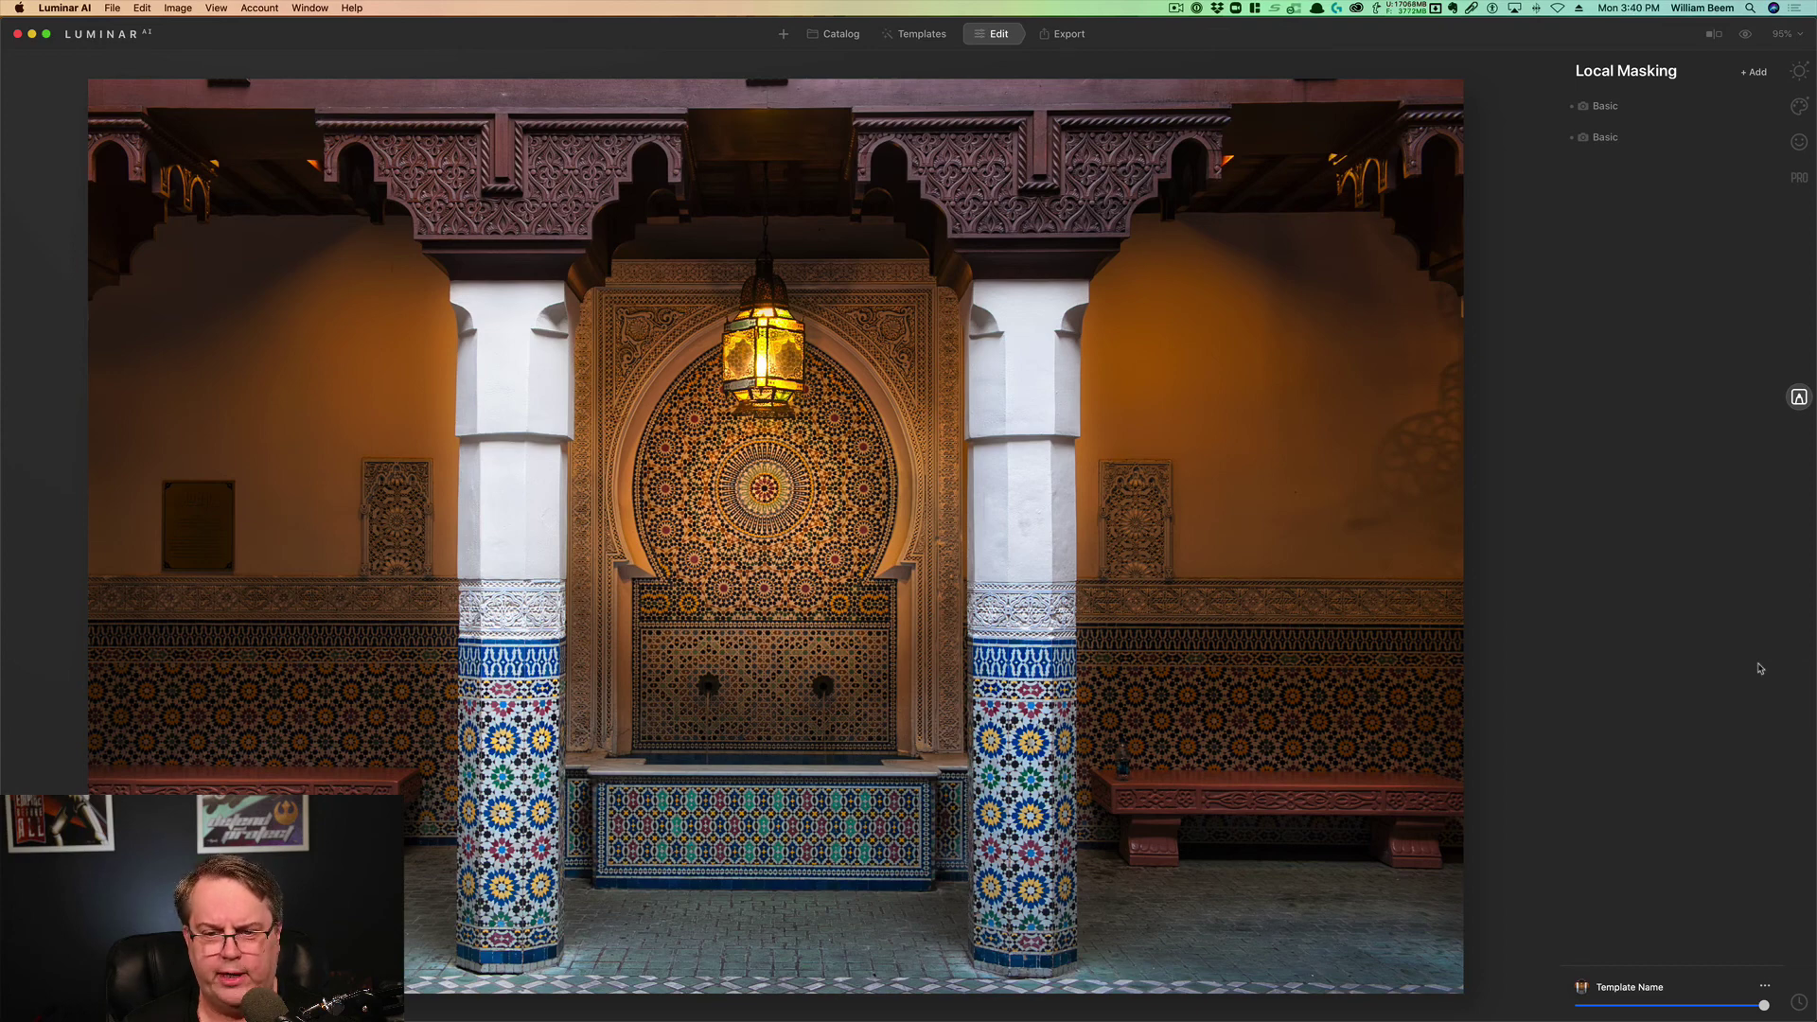
Step: Compare the courtyard photo before and after editing by sweeping the split divider across its left part
left_click(1714, 33)
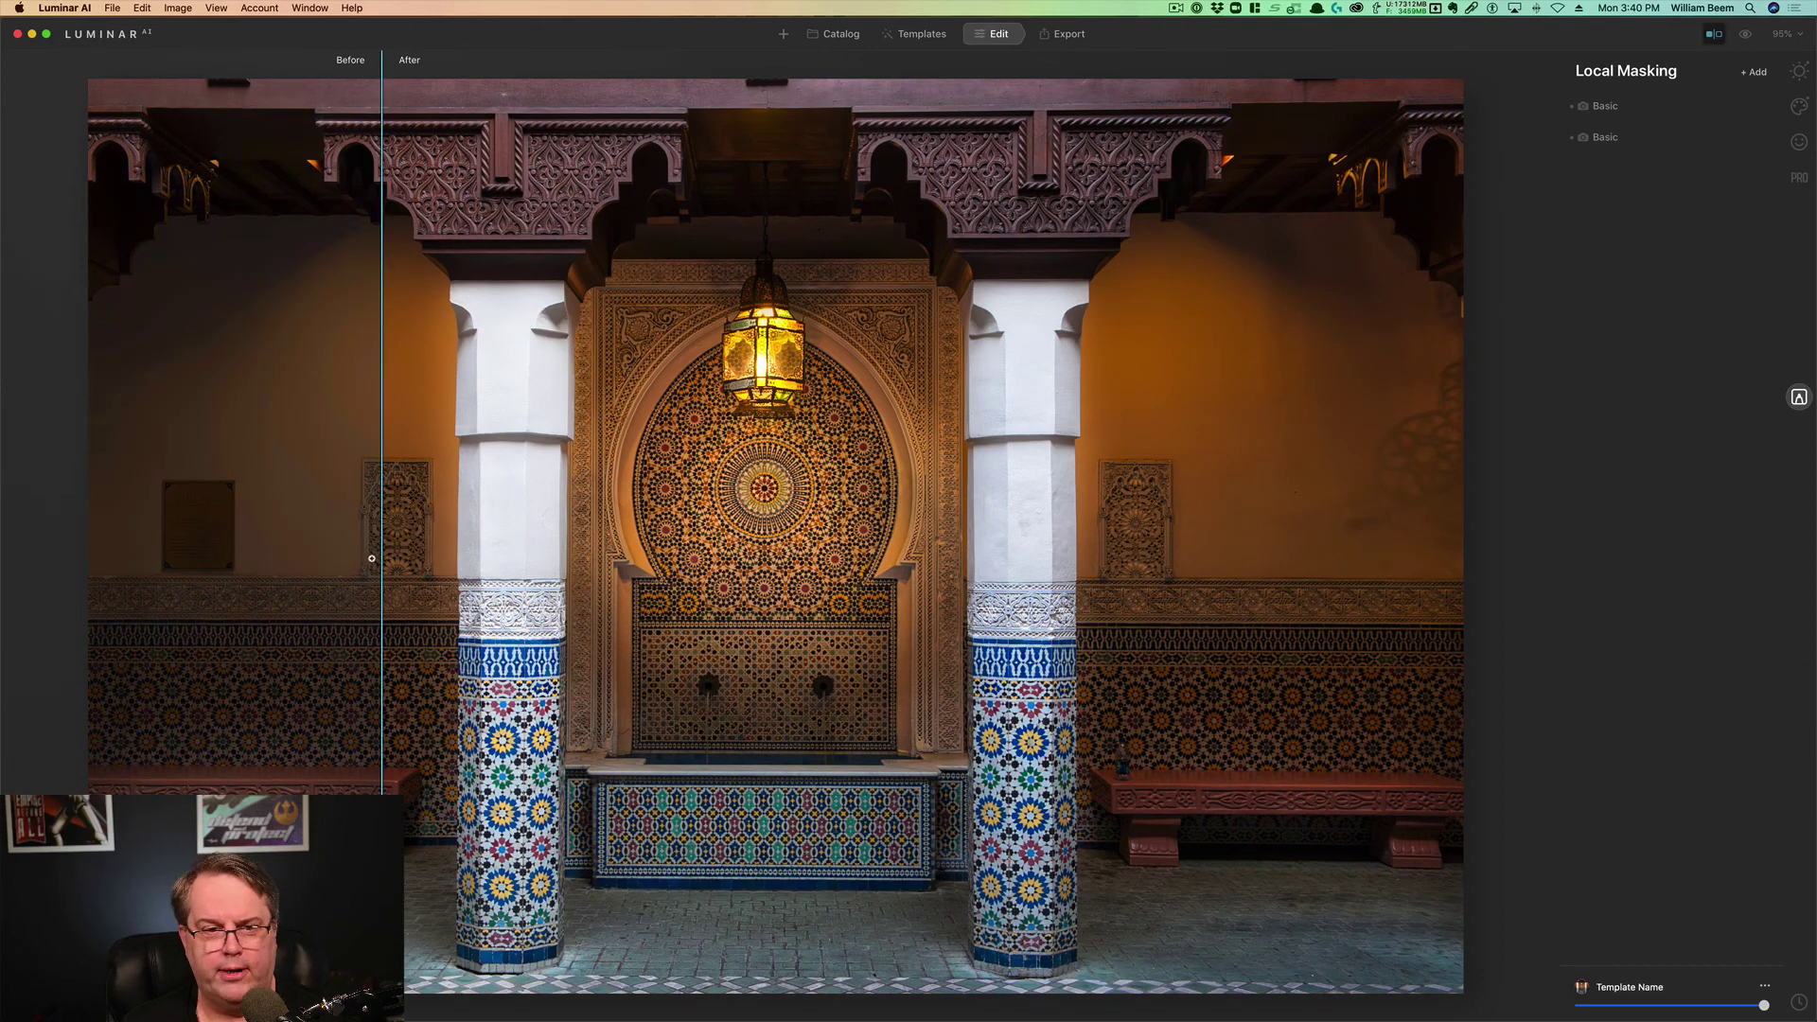
left_click_drag(381, 560, 40, 541)
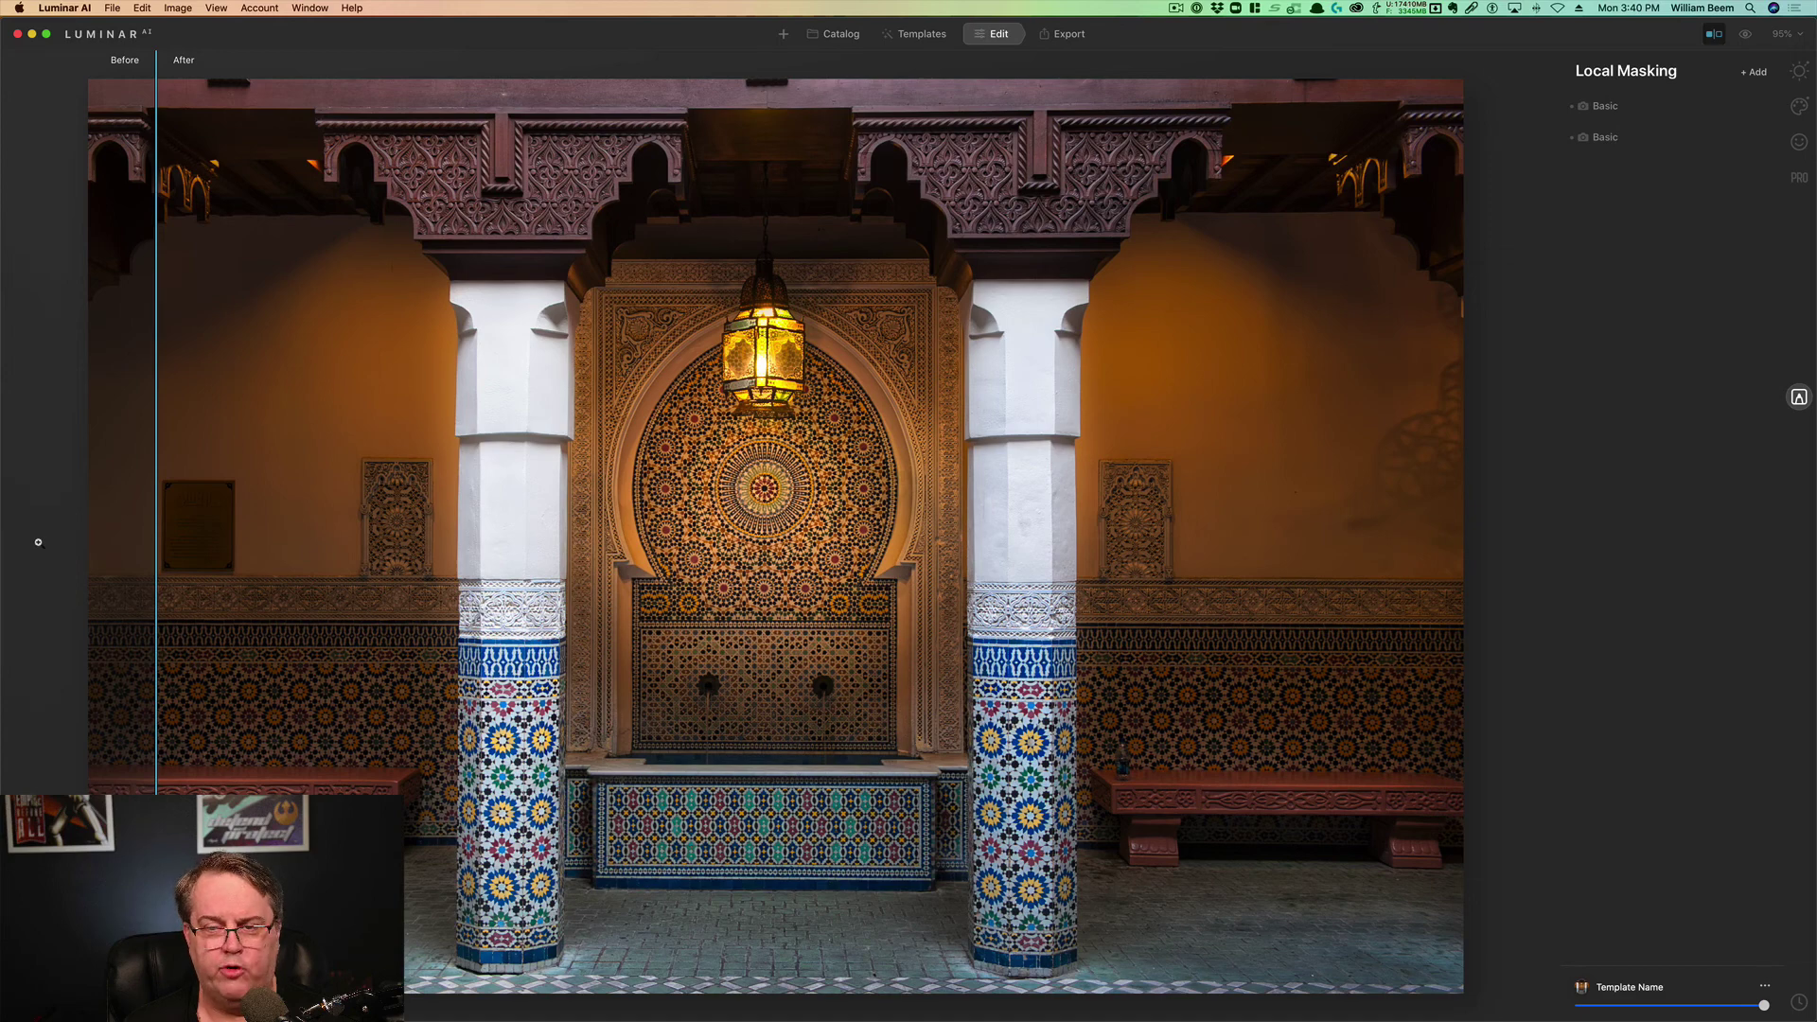
left_click_drag(226, 550, 148, 546)
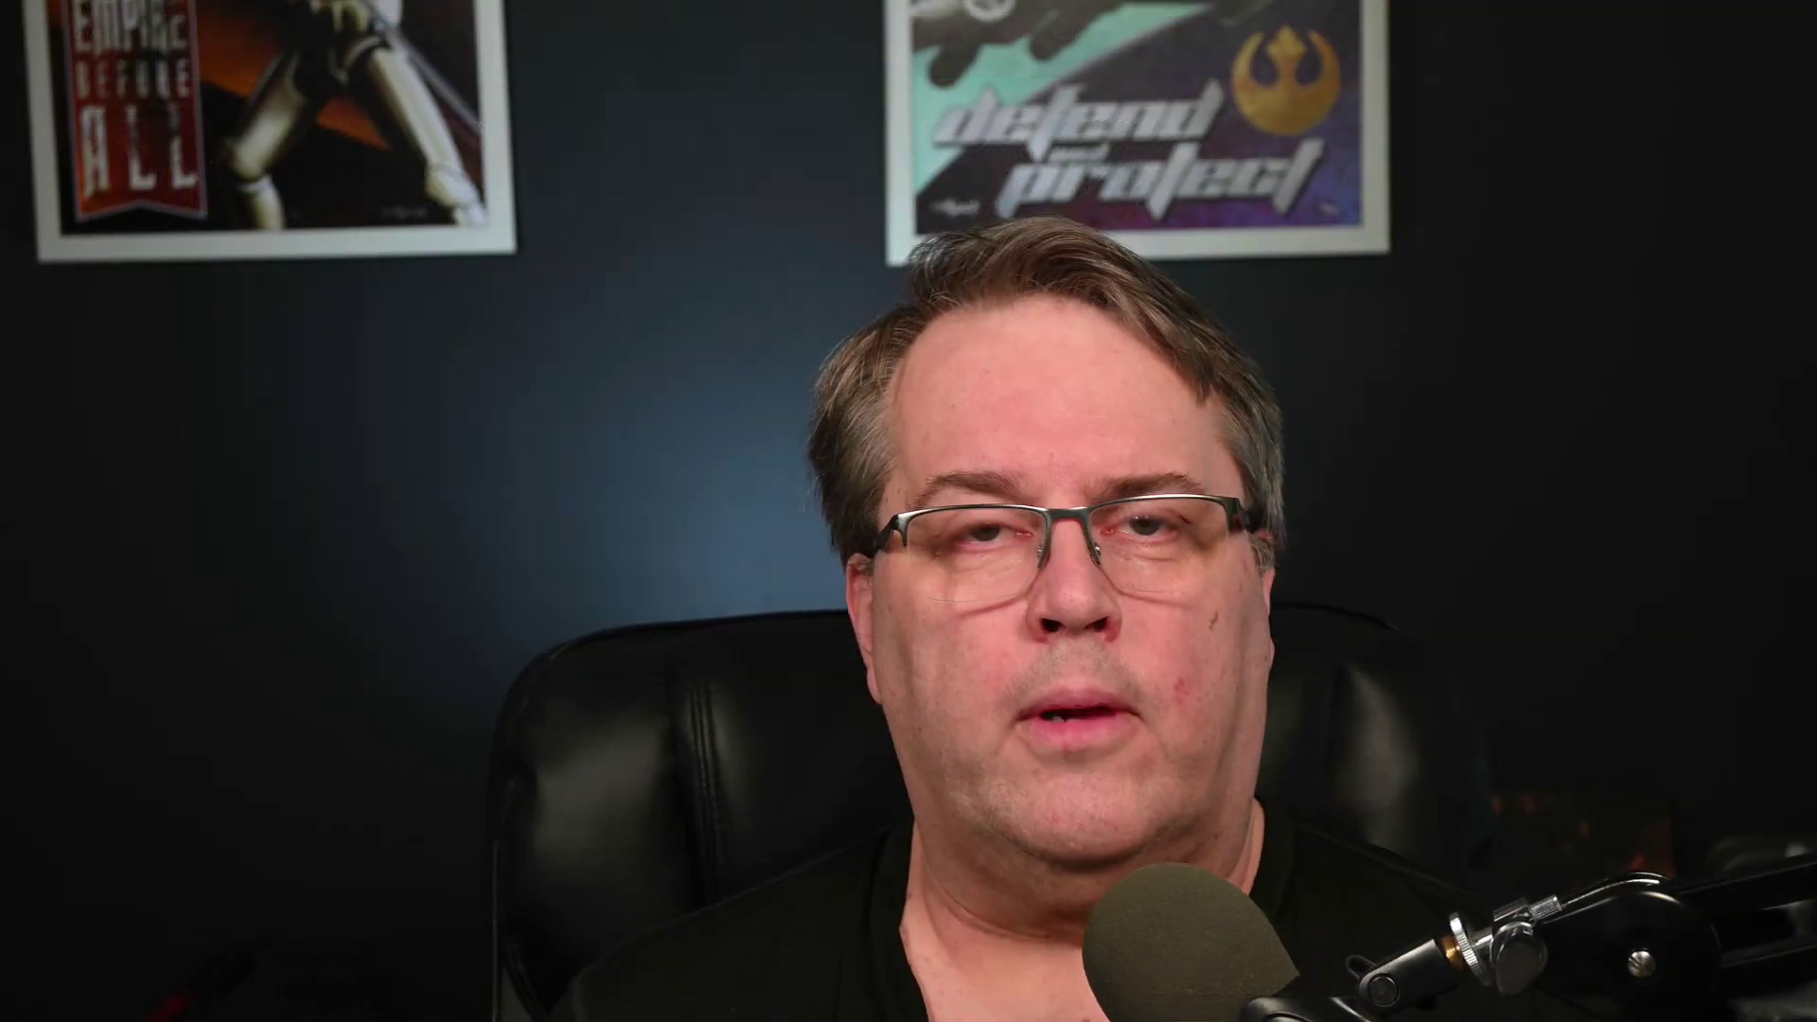